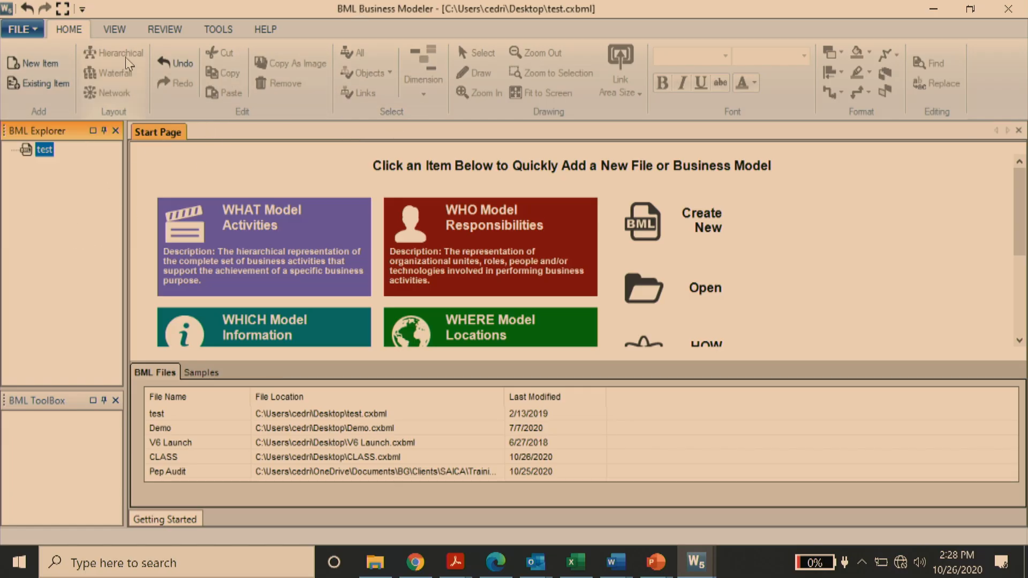
Look over the available file, view and review commands and the report types offered by the Basic Reporting Wizard
{"action": "left_click", "coordinate": [36, 31]}
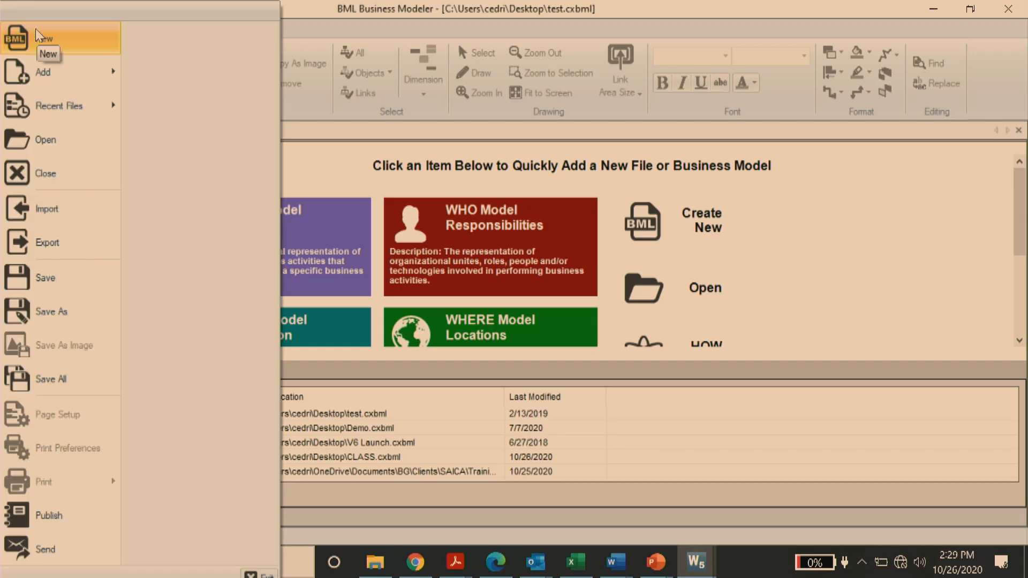
{"action": "left_click", "coordinate": [937, 270]}
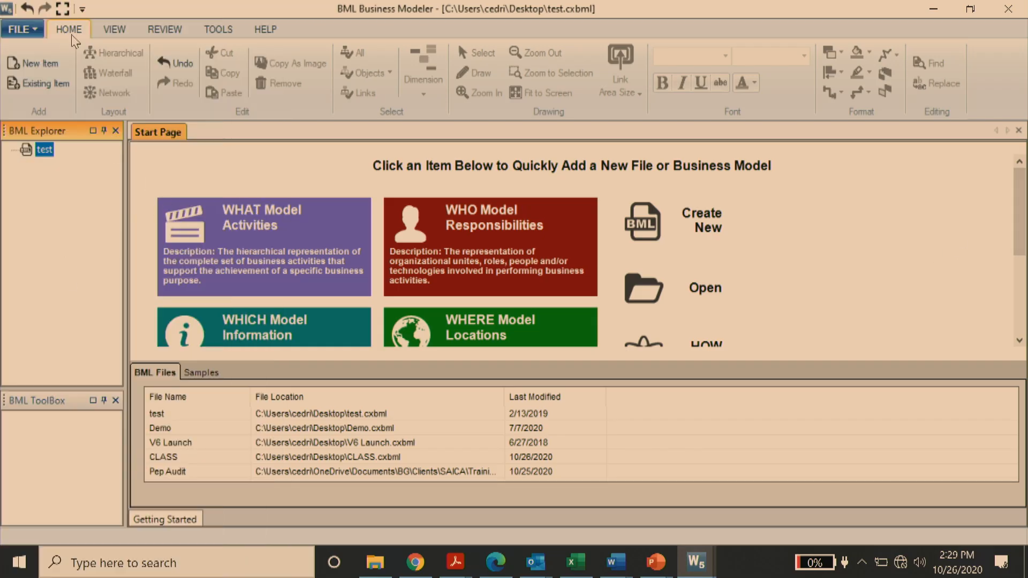
{"action": "left_click", "coordinate": [36, 33]}
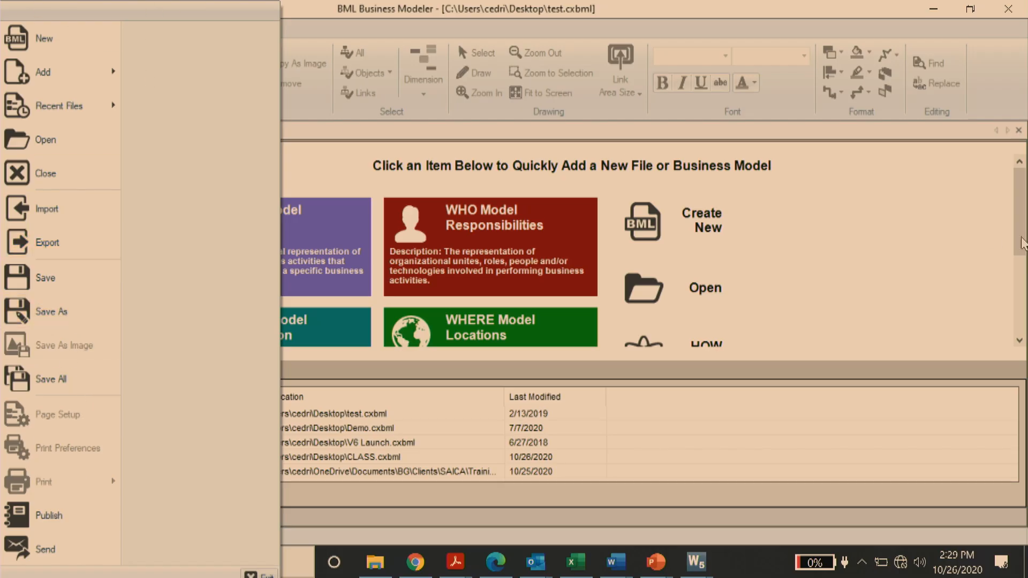
{"action": "left_click", "coordinate": [928, 240]}
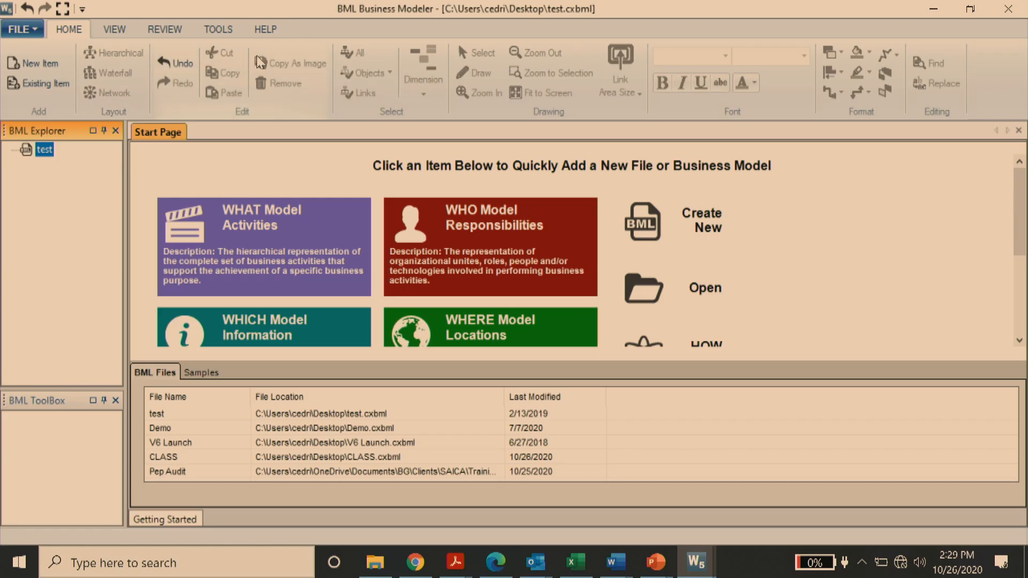
{"action": "left_click", "coordinate": [114, 32]}
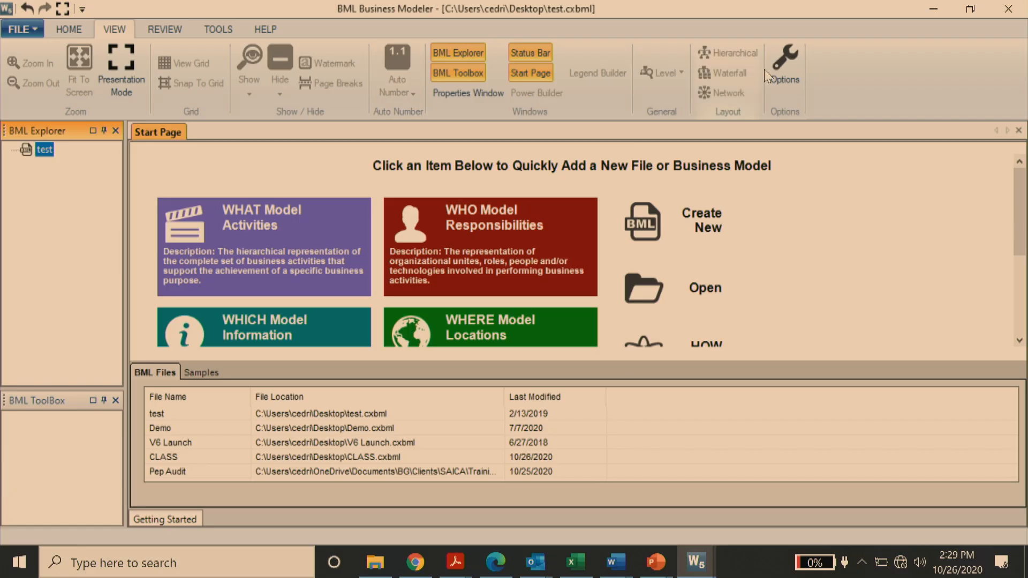
{"action": "left_click", "coordinate": [171, 32]}
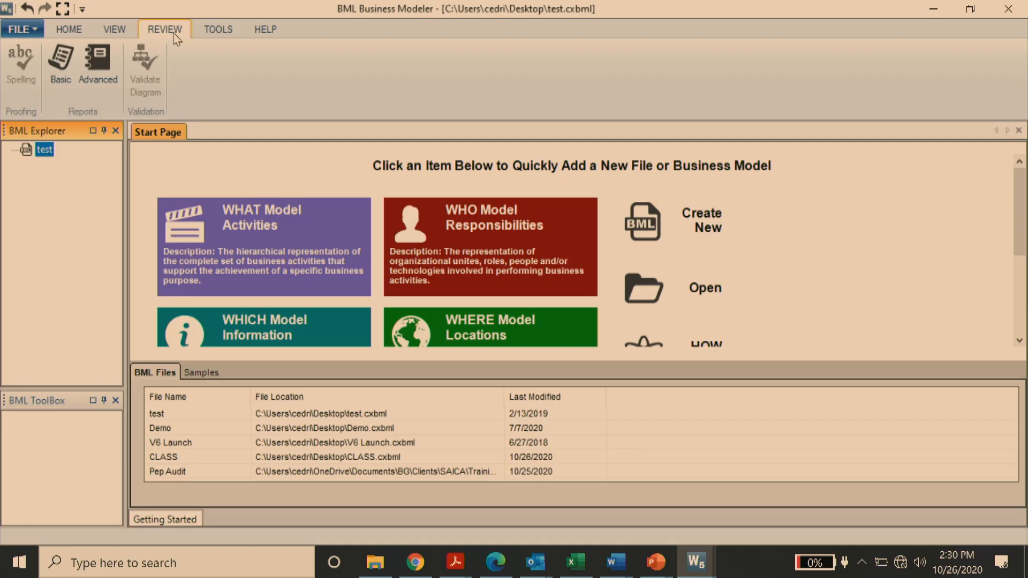
{"action": "left_click", "coordinate": [62, 70]}
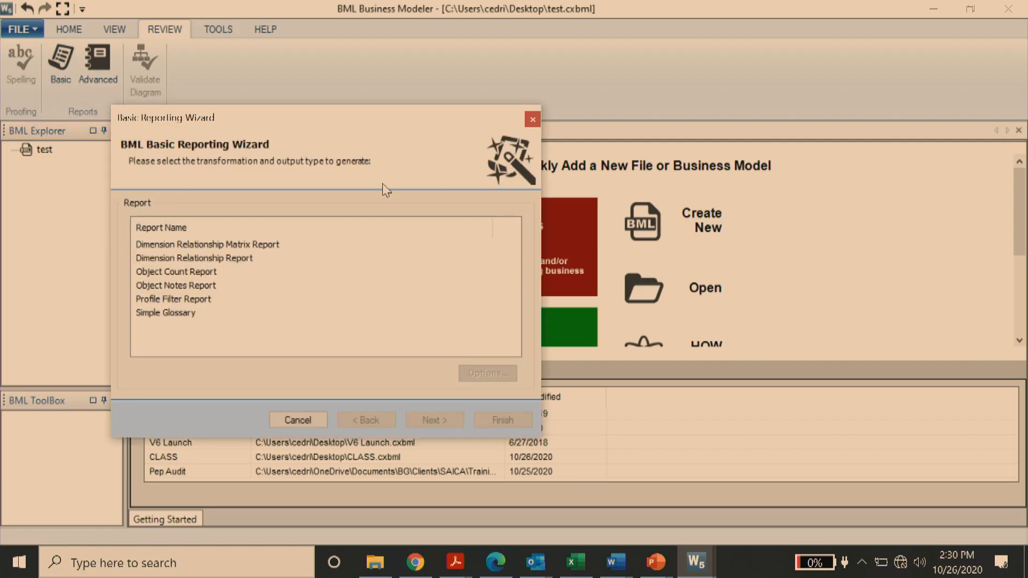
{"action": "left_click", "coordinate": [534, 121]}
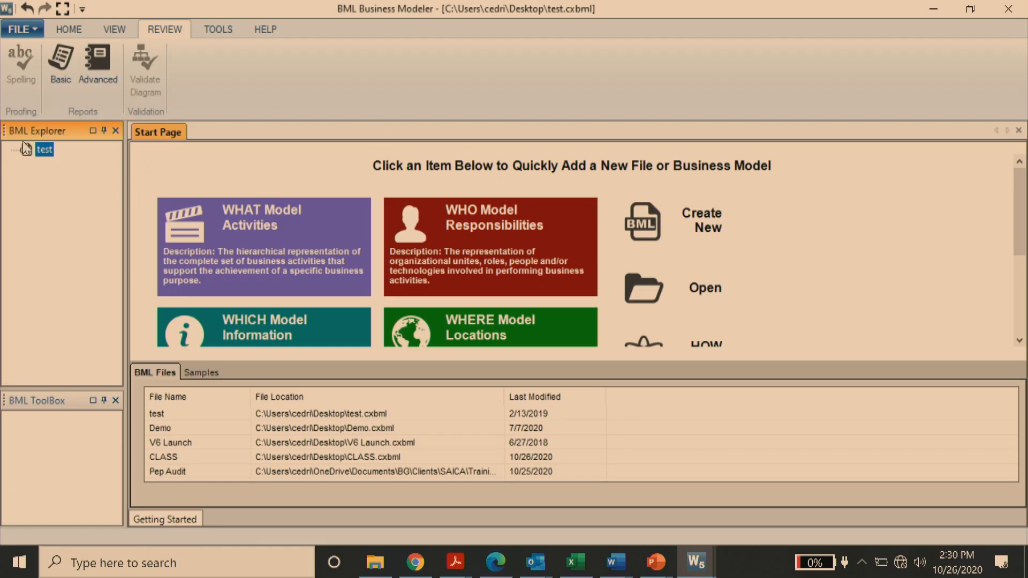
Add a new project folder named "DEMO Project Folder" to the test file
{"action": "right_click", "coordinate": [41, 152]}
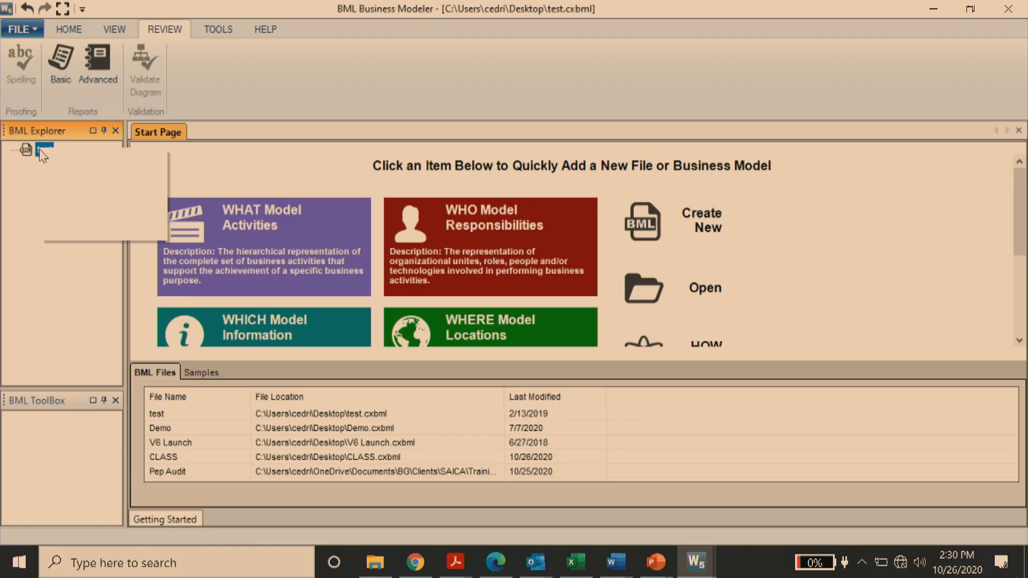
{"action": "mouse_move", "coordinate": [114, 164]}
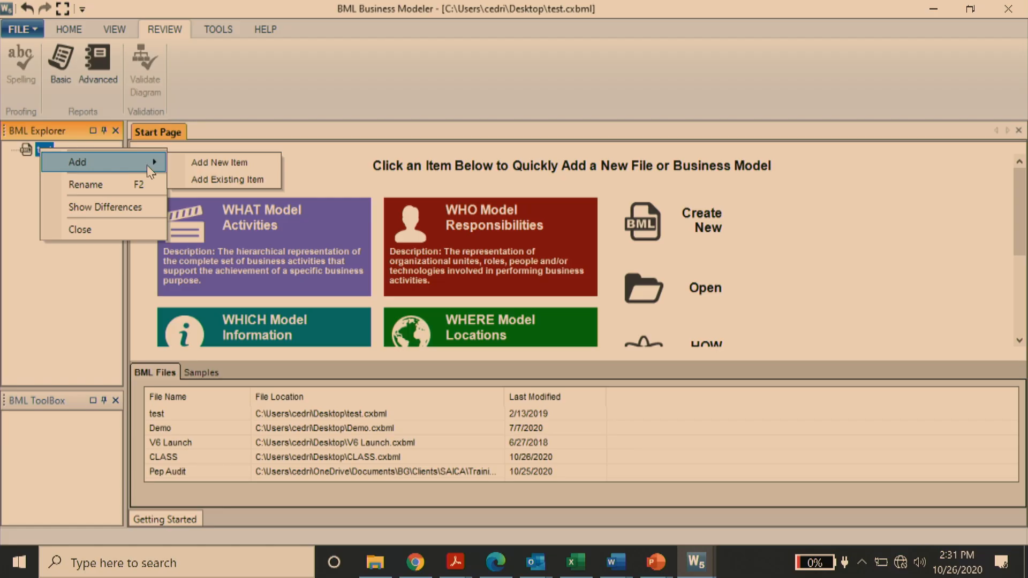
{"action": "left_click", "coordinate": [235, 162]}
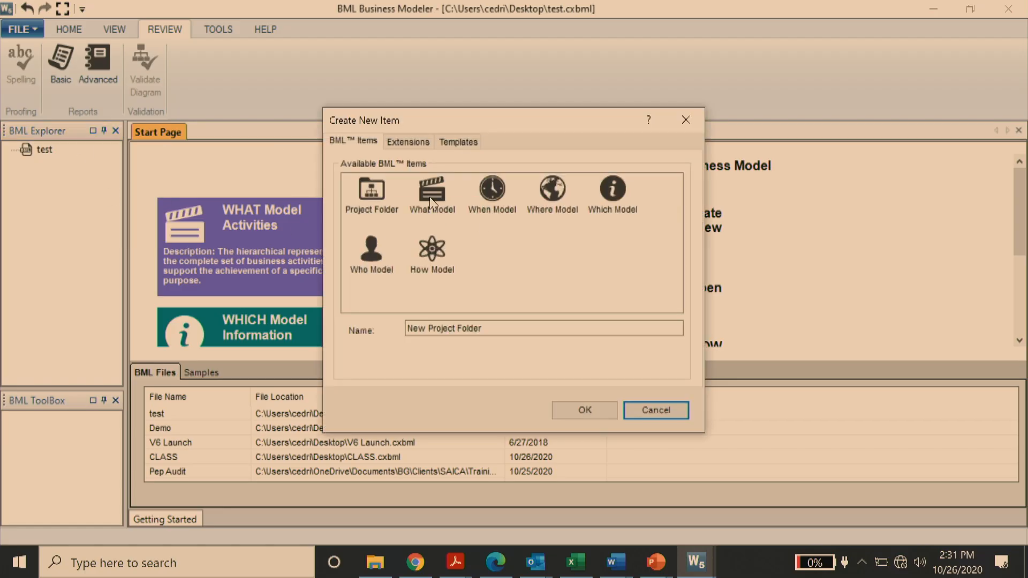
{"action": "left_click", "coordinate": [377, 199]}
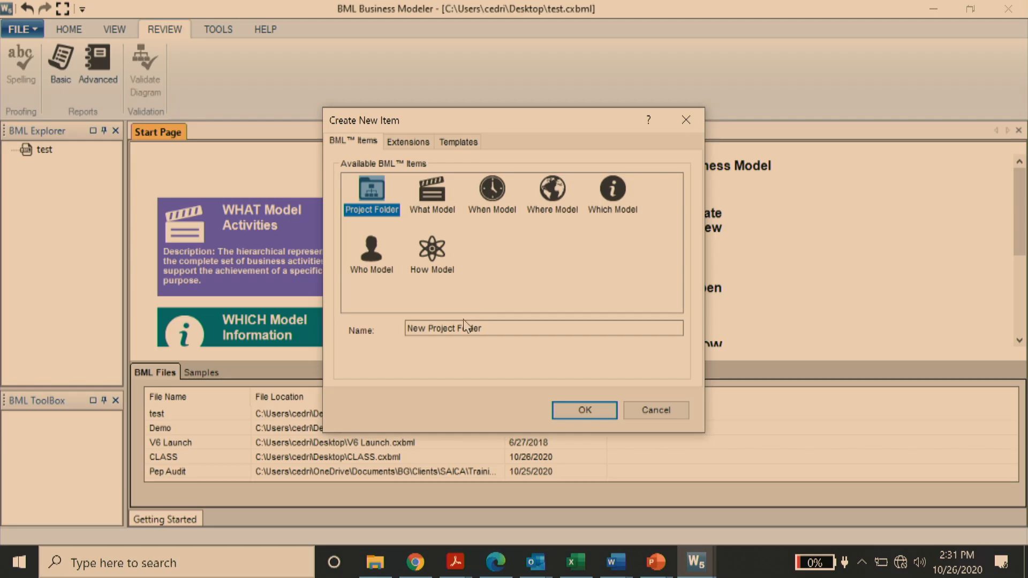
{"action": "double_click", "coordinate": [416, 328]}
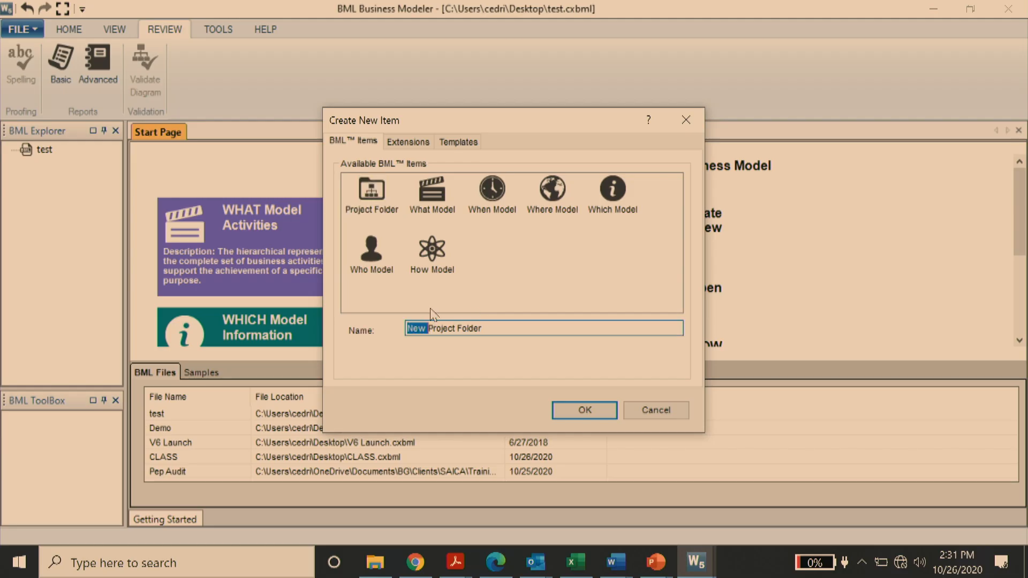
{"action": "type", "text": "DEm"}
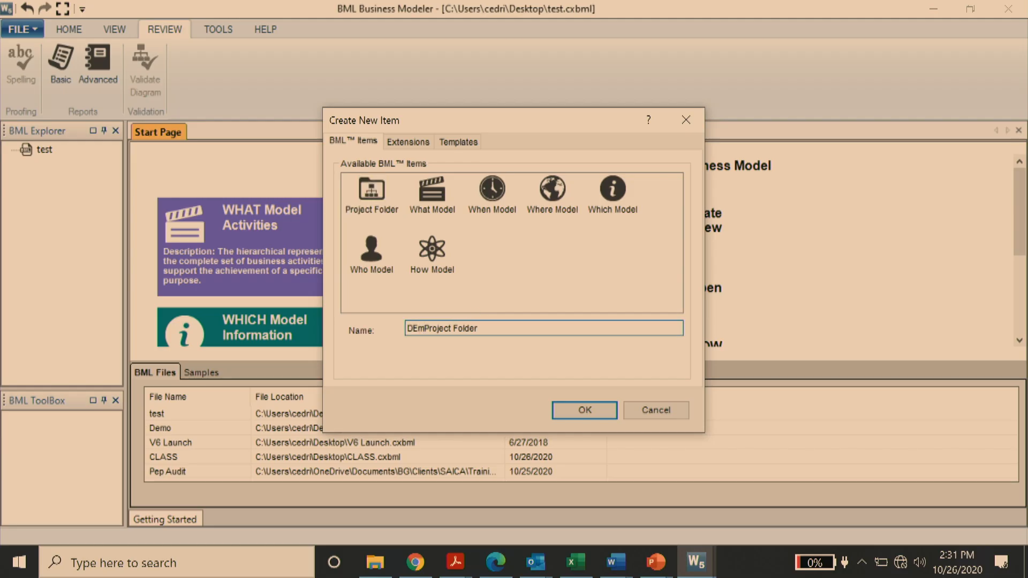
{"action": "key", "text": "BackSpace"}
{"action": "type", "text": "MO"}
{"action": "left_click", "coordinate": [431, 328]}
{"action": "left_click", "coordinate": [577, 418]}
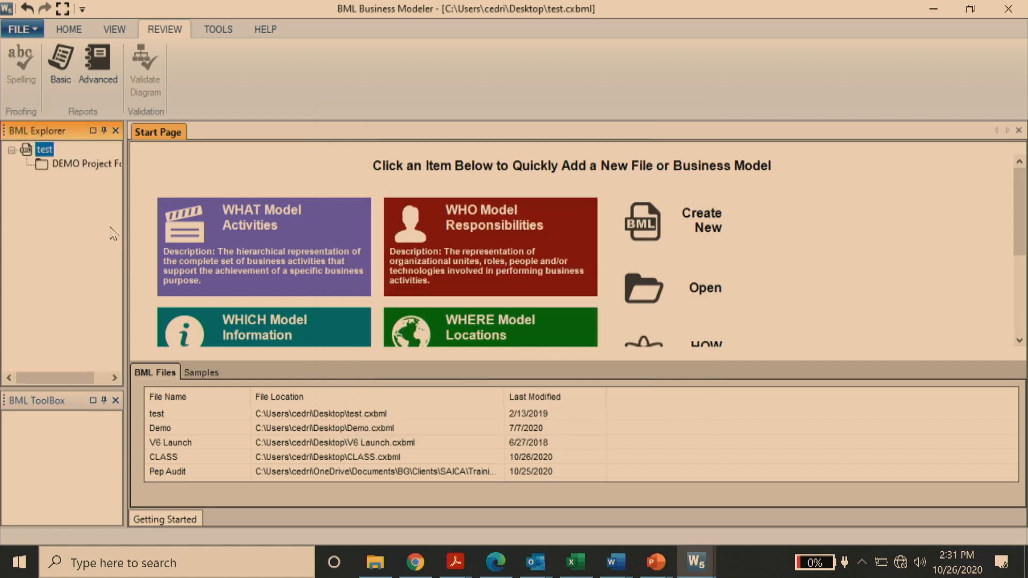
{"action": "left_click", "coordinate": [71, 167]}
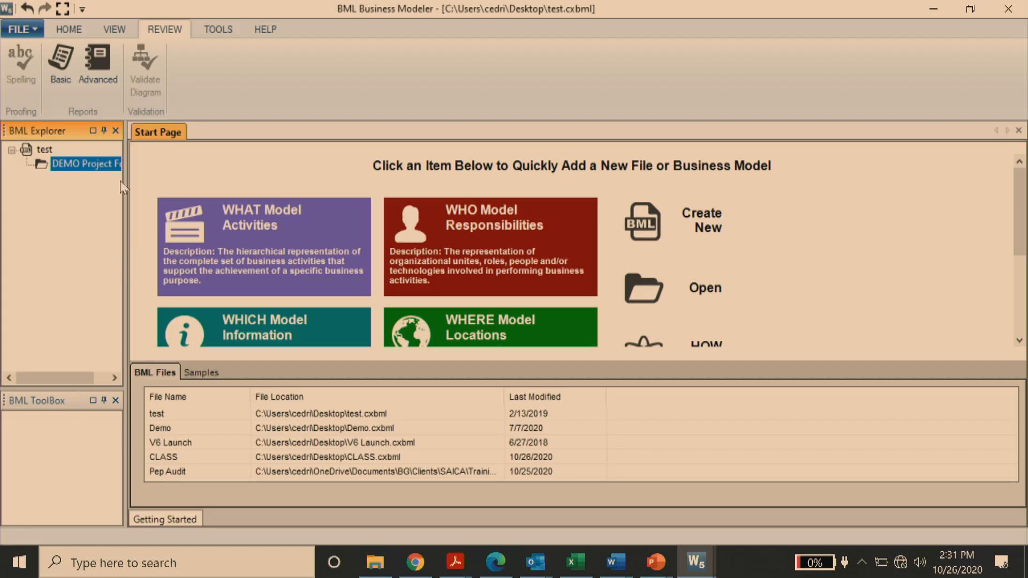
{"action": "left_click", "coordinate": [84, 169]}
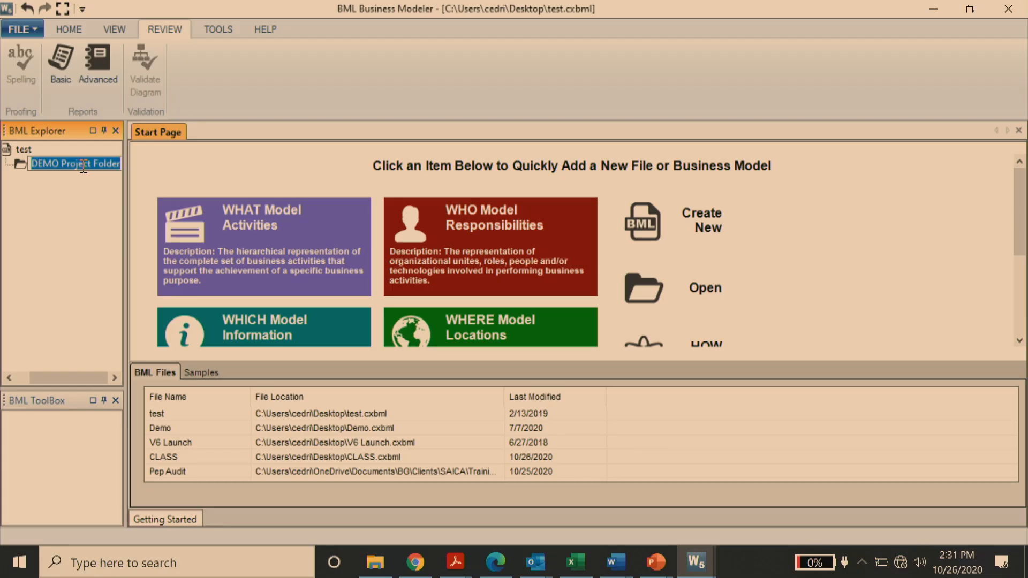
{"action": "right_click", "coordinate": [84, 167]}
{"action": "left_click", "coordinate": [9, 203]}
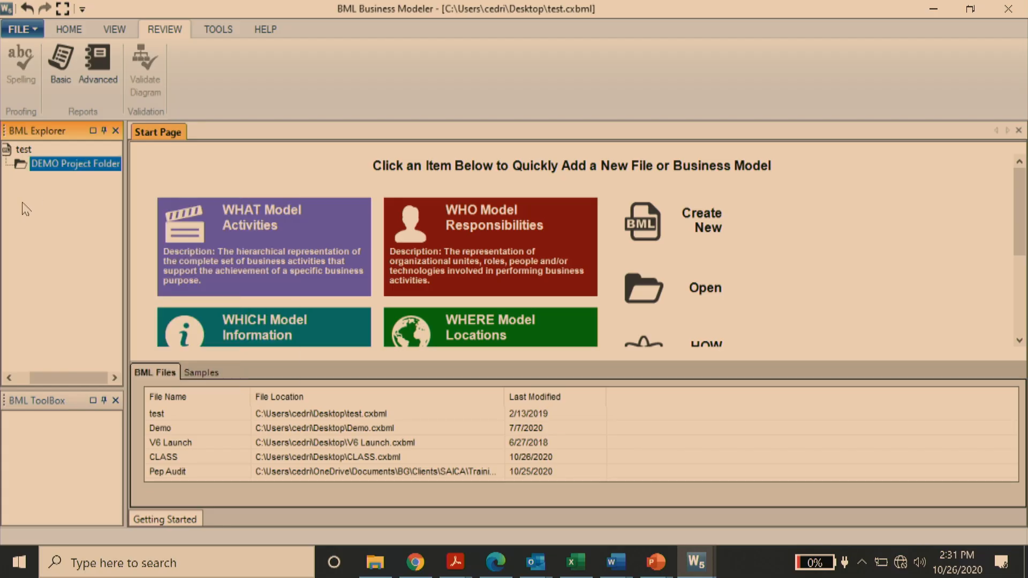
Create a new What Model named "Demo What Model" inside DEMO Project Folder
{"action": "right_click", "coordinate": [79, 170]}
{"action": "mouse_move", "coordinate": [122, 176]}
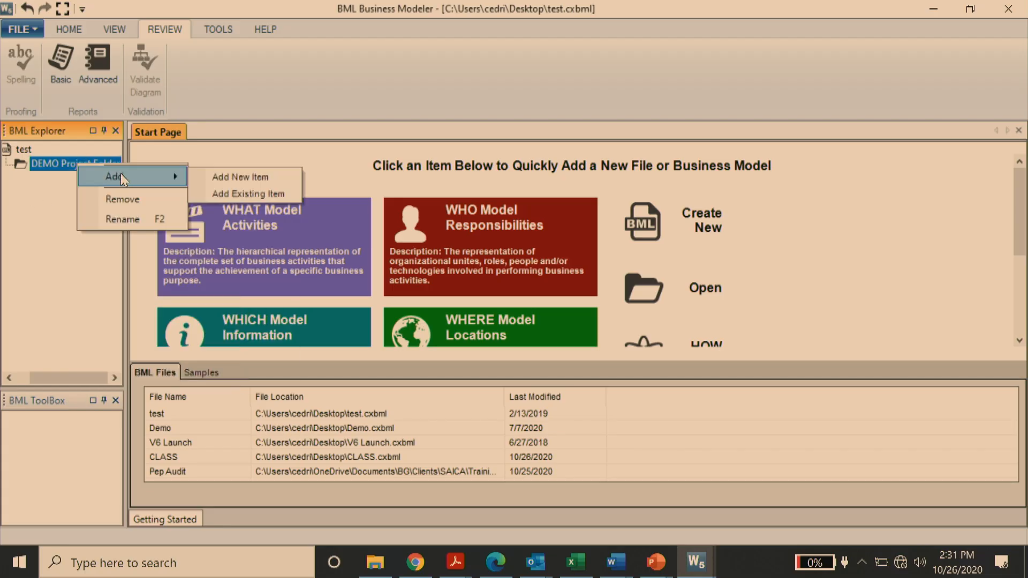
{"action": "left_click", "coordinate": [242, 178]}
{"action": "left_click", "coordinate": [432, 200]}
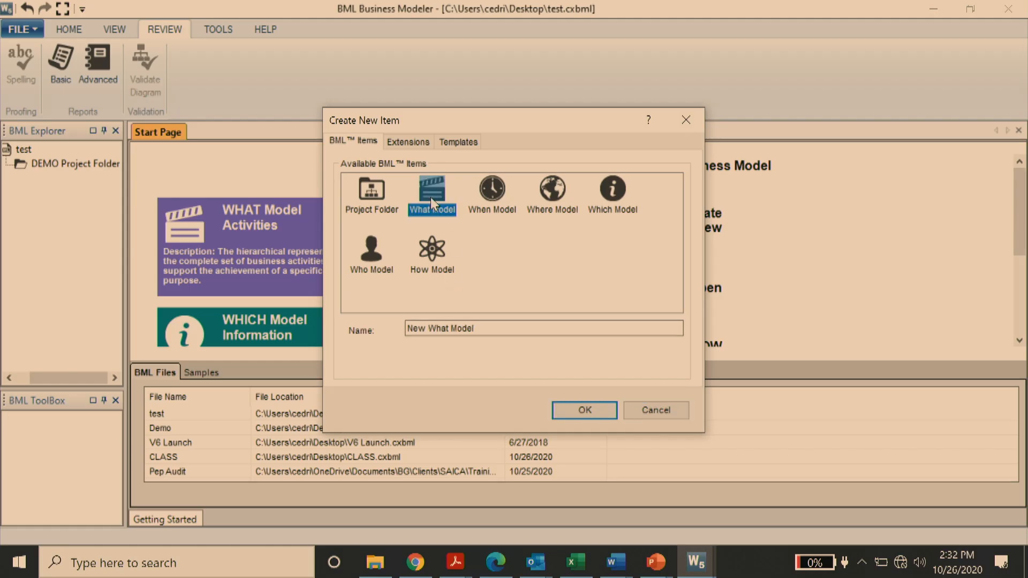
{"action": "double_click", "coordinate": [418, 329]}
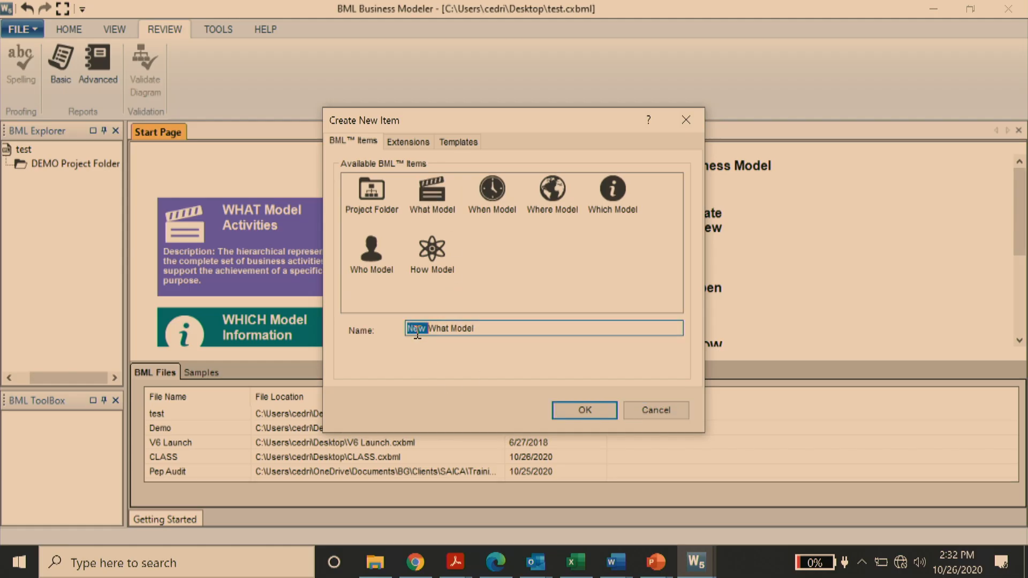
{"action": "type", "text": "DEmo"}
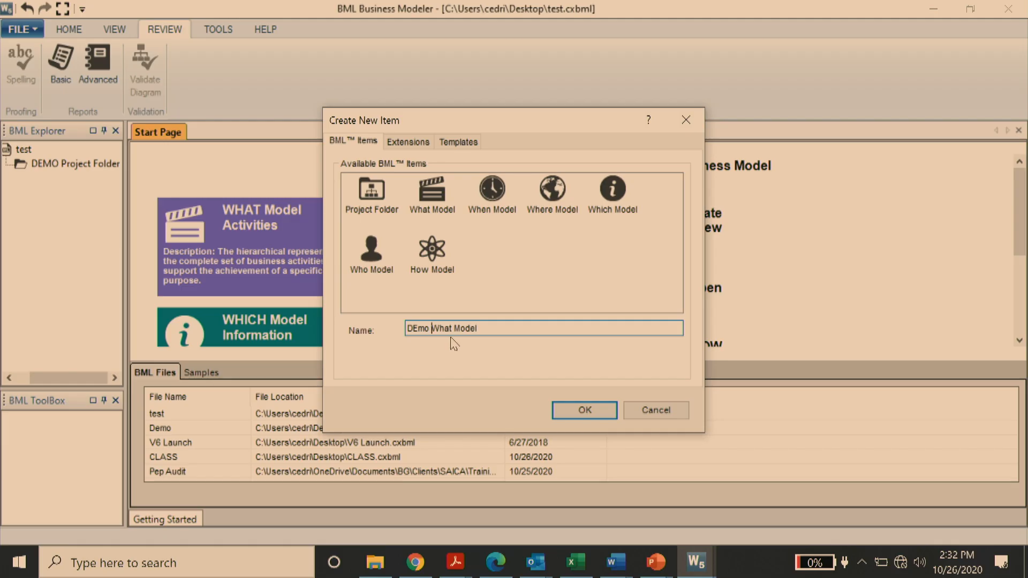
{"action": "left_click", "coordinate": [418, 326]}
{"action": "key", "text": "BackSpace"}
{"action": "type", "text": "e"}
{"action": "left_click", "coordinate": [585, 410]}
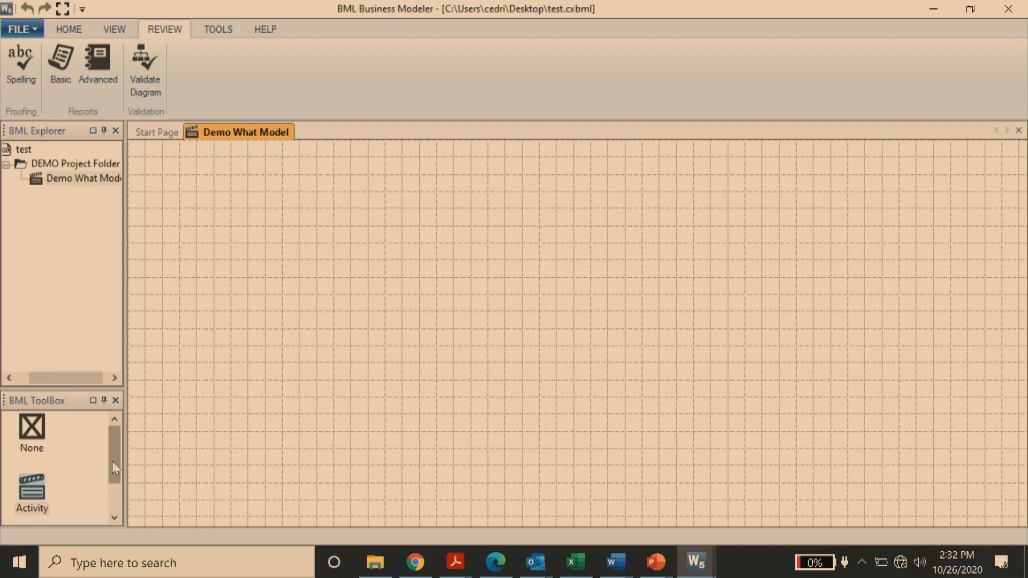
Place an activity named "Make Payment" near the top centre of the Demo What Model diagram
{"action": "left_click_drag", "start_coordinate": [122, 462], "coordinate": [127, 518]}
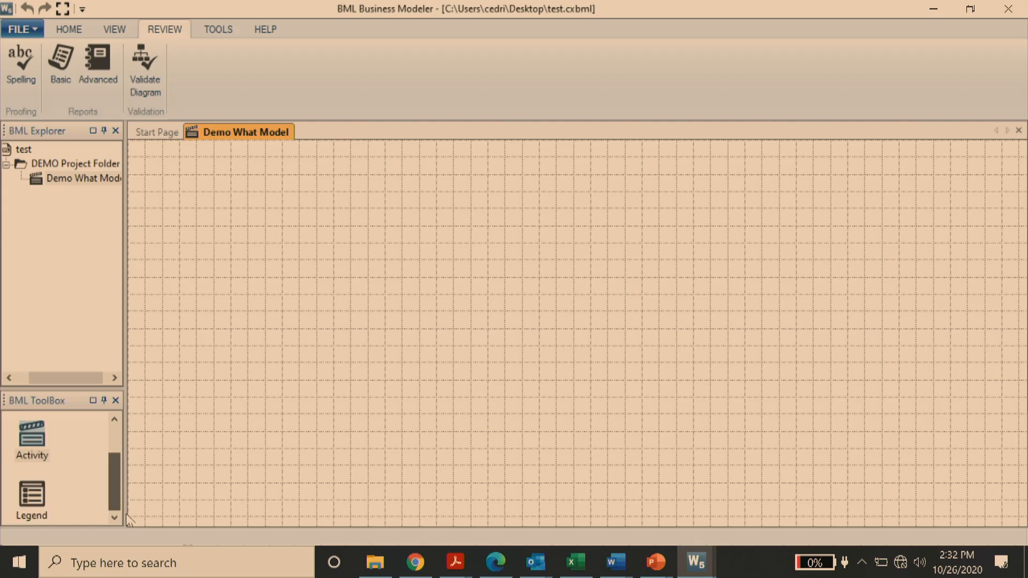
{"action": "left_click", "coordinate": [26, 444]}
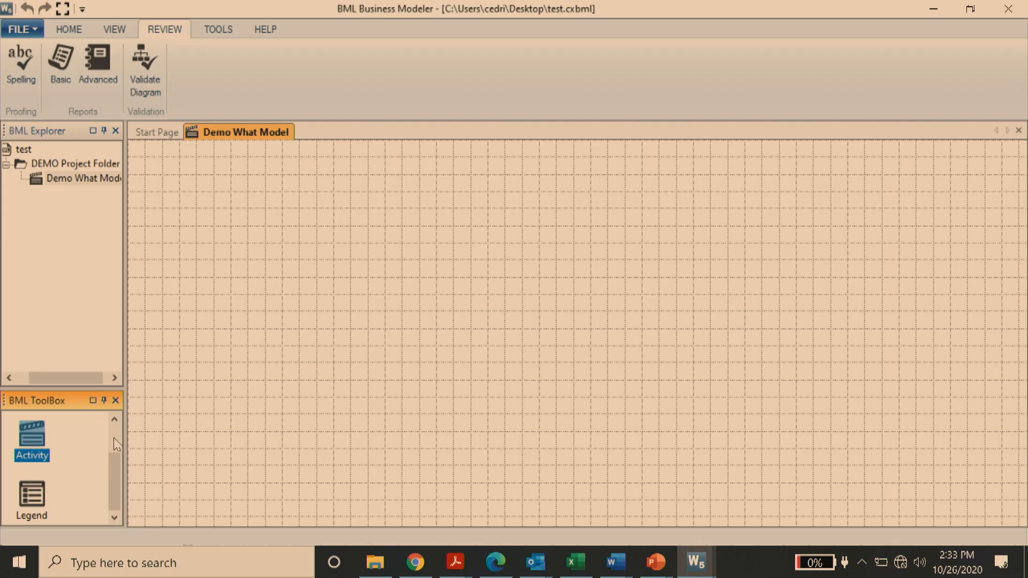
{"action": "left_click", "coordinate": [40, 443]}
{"action": "left_click_drag", "start_coordinate": [29, 430], "coordinate": [535, 173]}
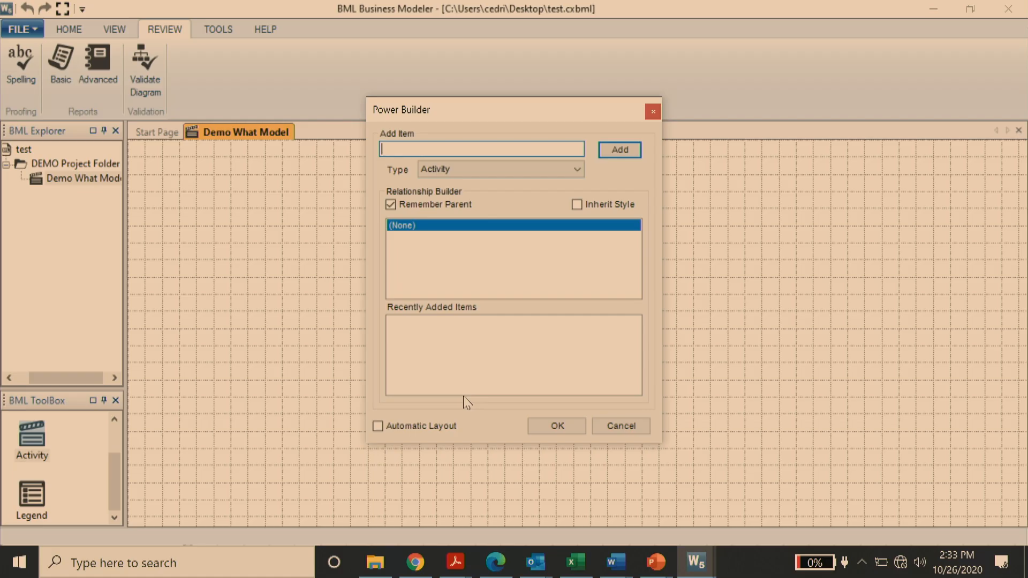
{"action": "type", "text": "Make Payment"}
{"action": "key", "text": "Return"}
{"action": "left_click", "coordinate": [539, 424]}
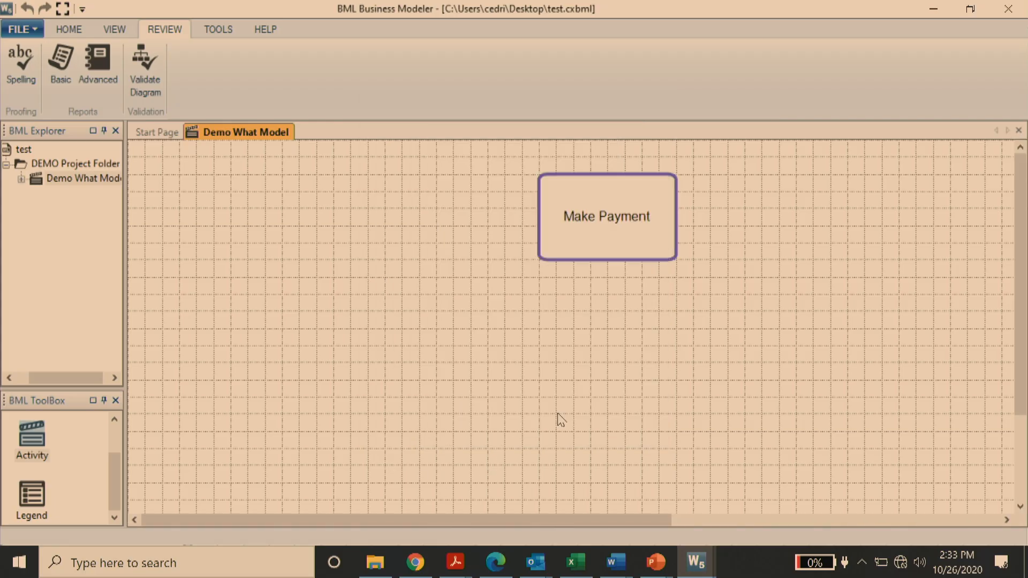
Add an "Approve Invoice" activity under Make Payment through the Power Builder, with Automatic Layout enabled
{"action": "left_click", "coordinate": [615, 248]}
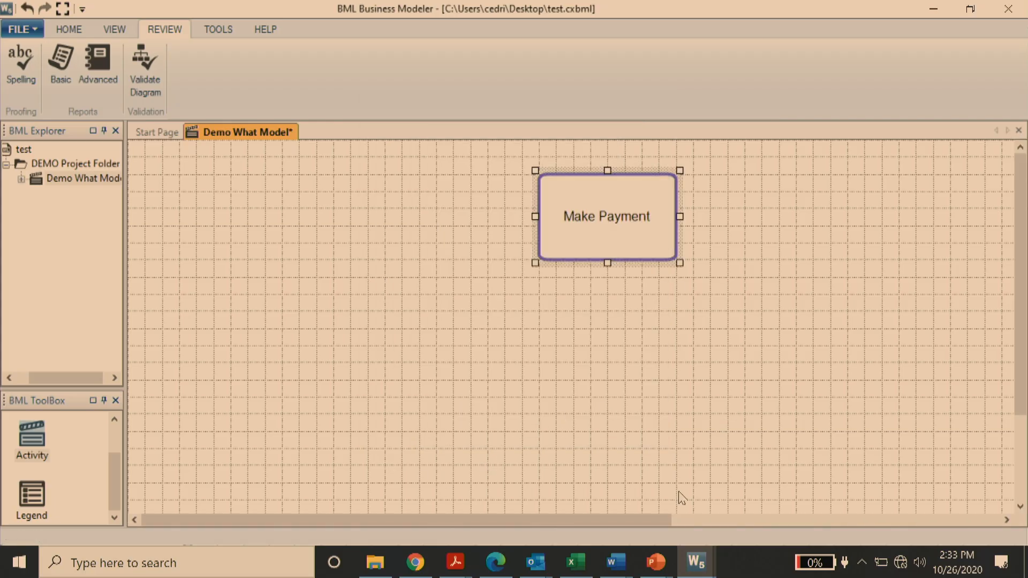
{"action": "left_click_drag", "start_coordinate": [619, 519], "coordinate": [666, 527]}
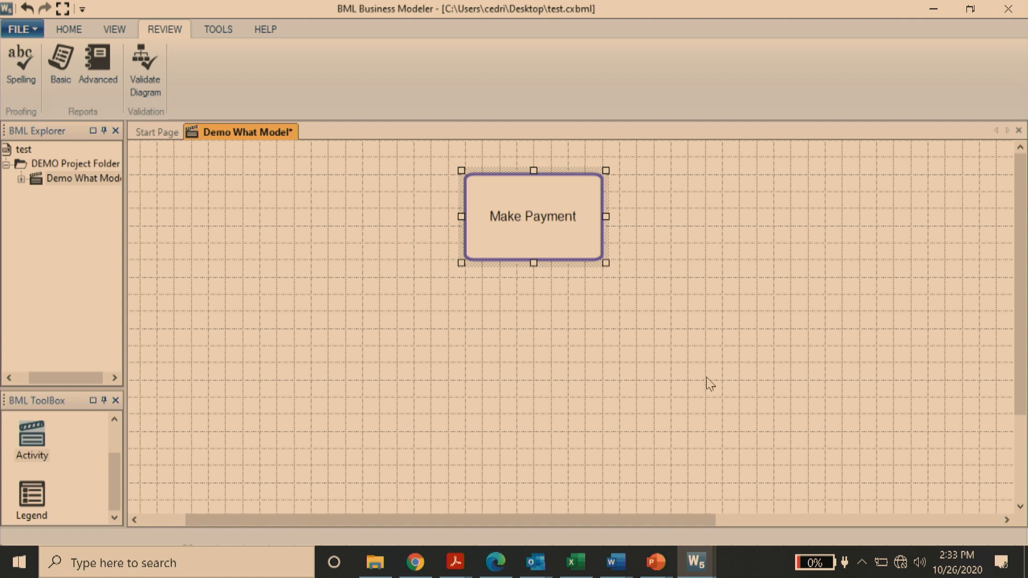
{"action": "left_click", "coordinate": [658, 364]}
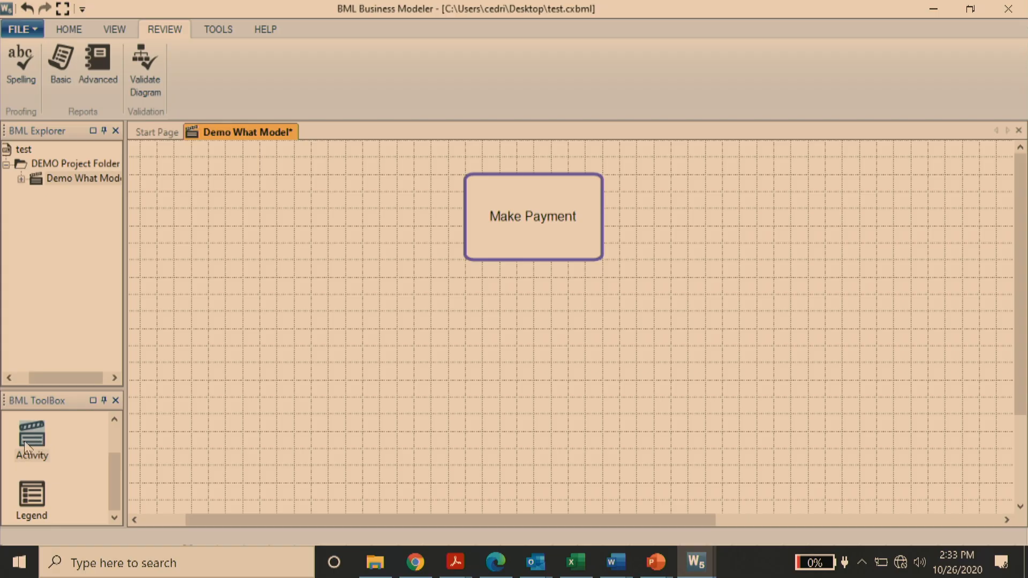
{"action": "left_click_drag", "start_coordinate": [32, 444], "coordinate": [513, 222]}
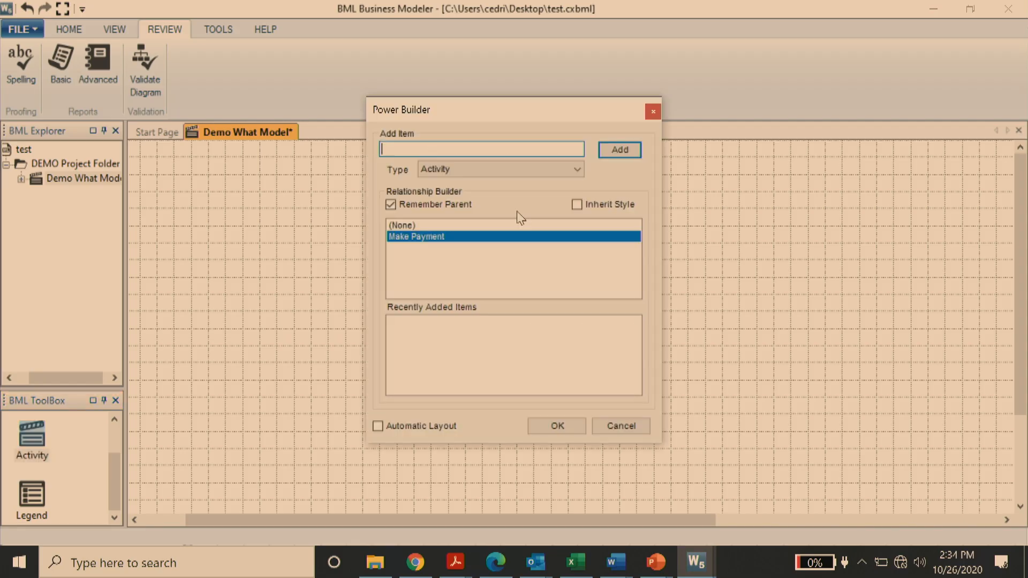
{"action": "left_click", "coordinate": [377, 427]}
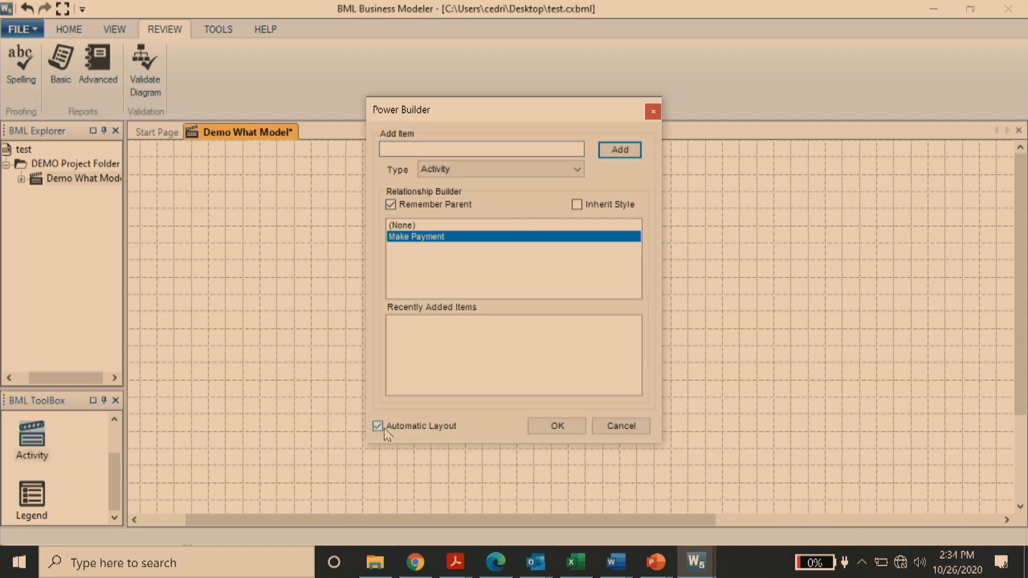
{"action": "left_click", "coordinate": [466, 149]}
{"action": "type", "text": "Approve Invoice"}
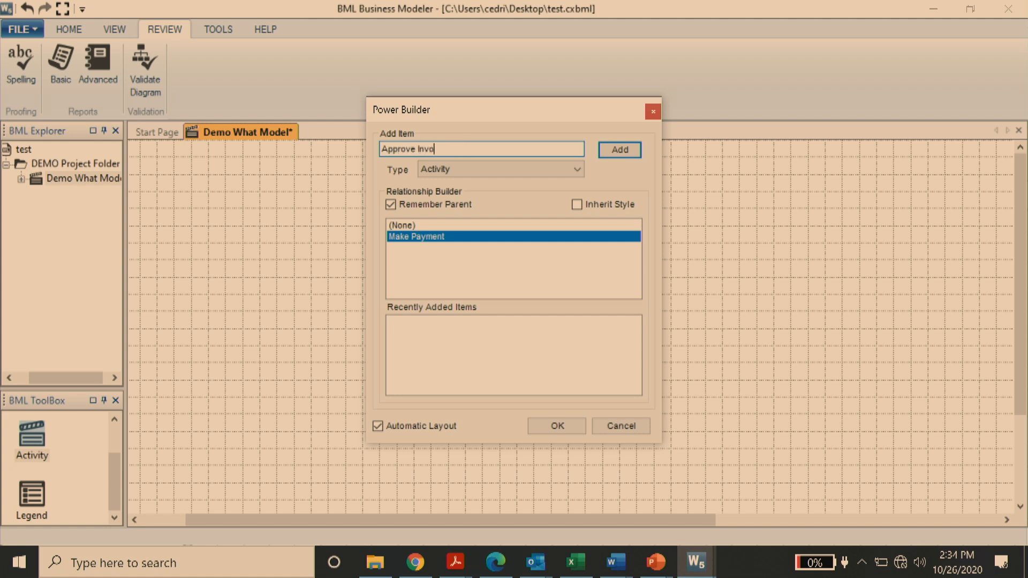
{"action": "key", "text": "Return"}
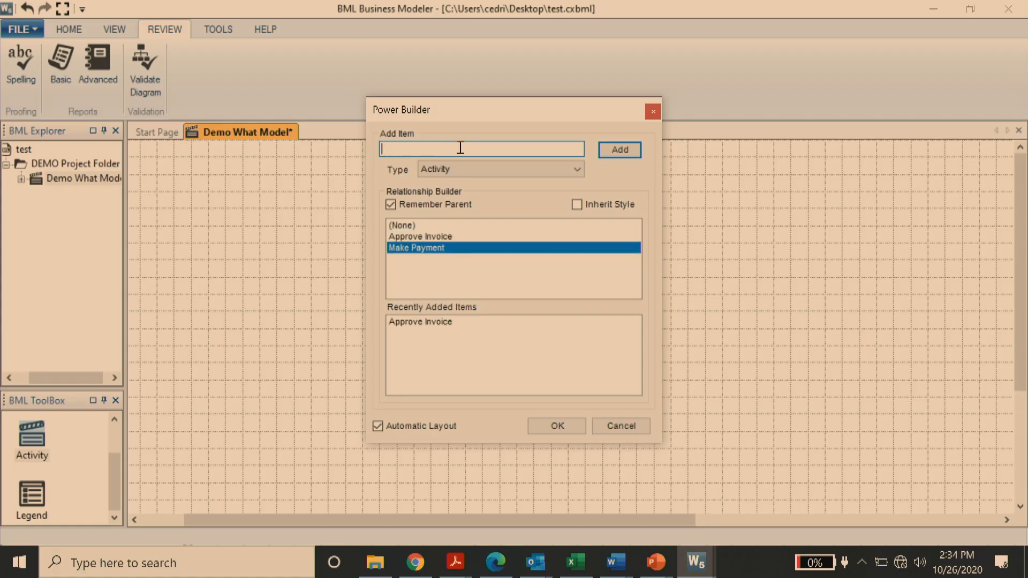
Add the activities "Ensure FUnds", "Obtain Approval", "Execute an EFT" and "REcord Payment" under Make Payment and close the Power Builder
{"action": "type", "text": "Ensure FUnds"}
{"action": "key", "text": "Return"}
{"action": "type", "text": "Obtain Approval"}
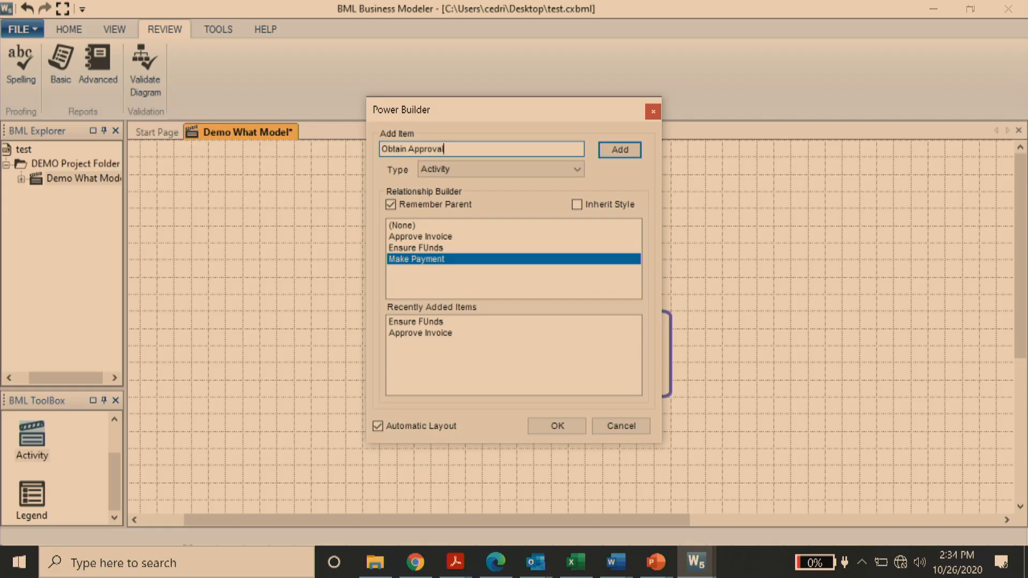
{"action": "key", "text": "Return"}
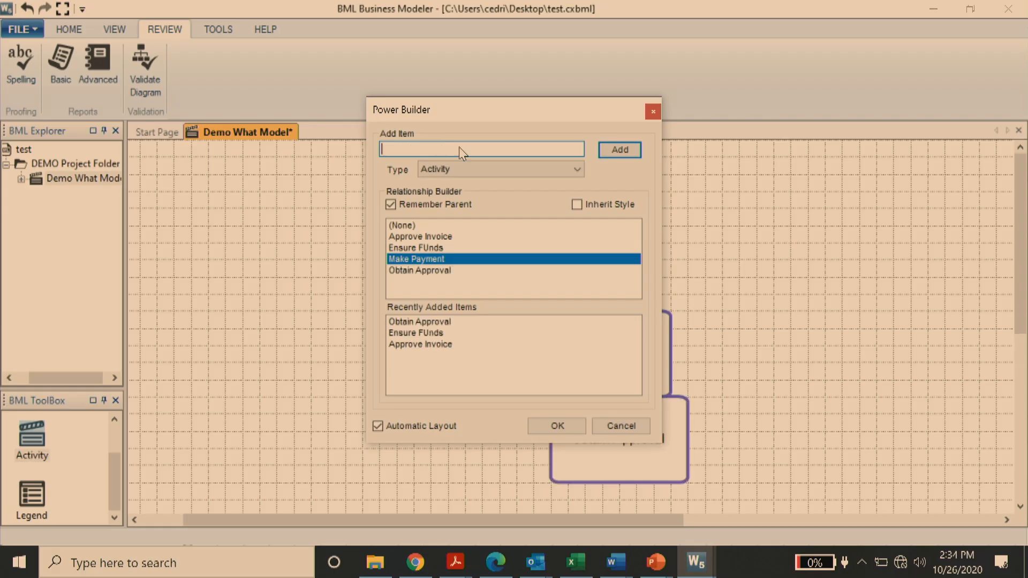
{"action": "type", "text": "Execute an EFT"}
{"action": "key", "text": "Return"}
{"action": "type", "text": "REcord Payment"}
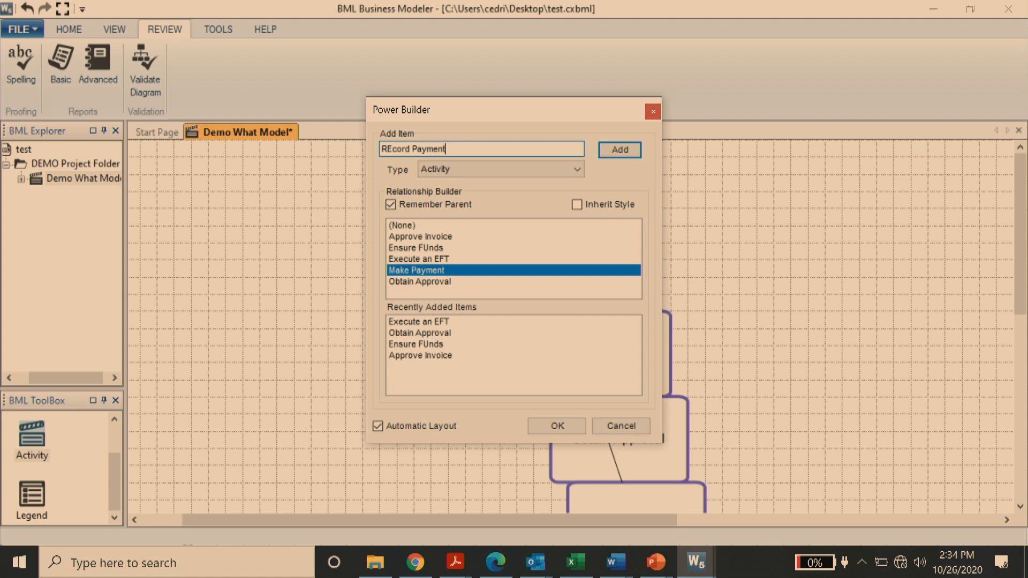
{"action": "key", "text": "Return"}
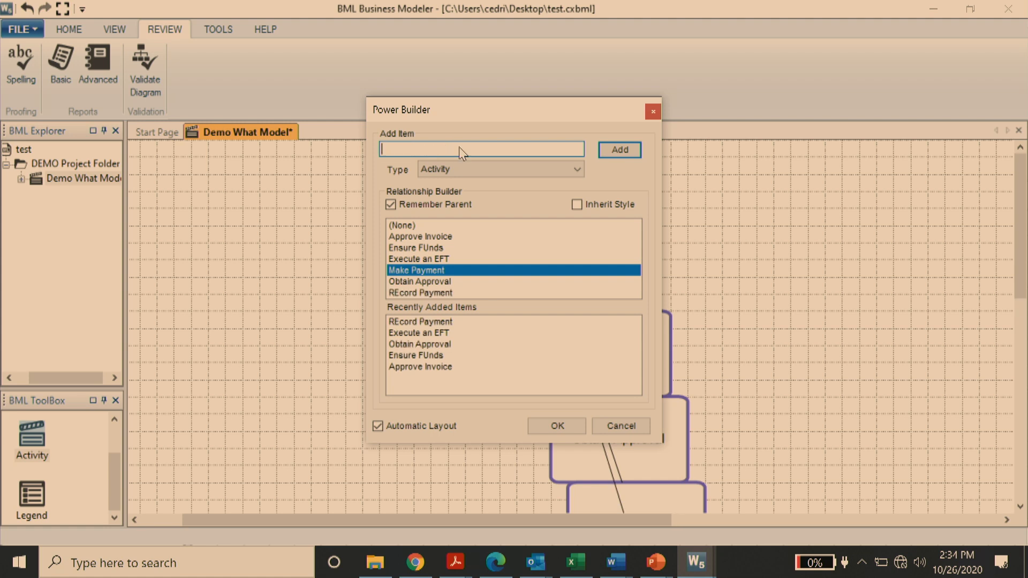
{"action": "left_click", "coordinate": [556, 426]}
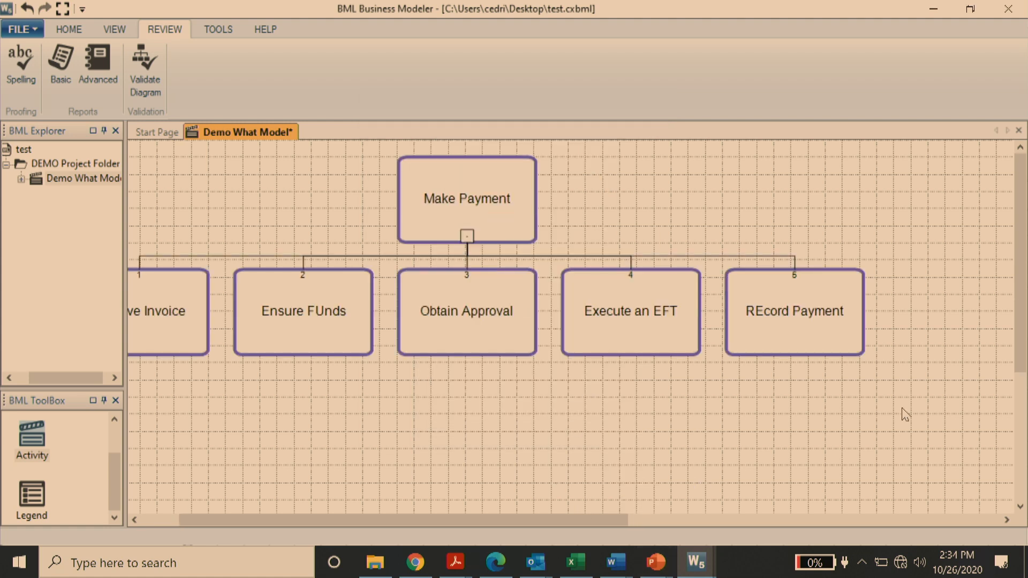
Review the activities under Make Payment one by one, from Approve Invoice through REcord Payment
{"action": "left_click_drag", "start_coordinate": [540, 520], "coordinate": [465, 530]}
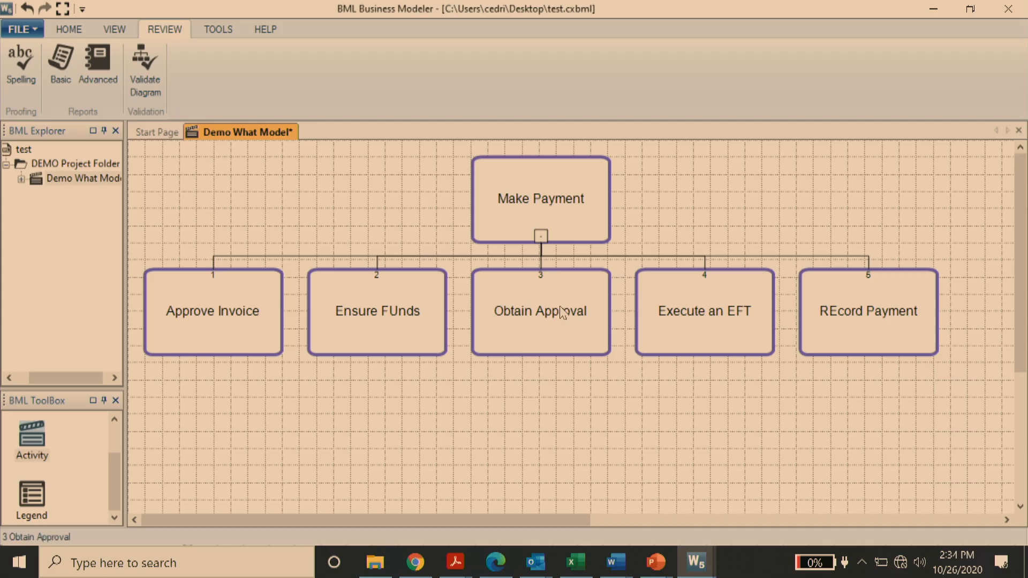
{"action": "left_click", "coordinate": [215, 298]}
{"action": "left_click", "coordinate": [439, 327]}
{"action": "left_click", "coordinate": [546, 316]}
{"action": "left_click", "coordinate": [722, 342]}
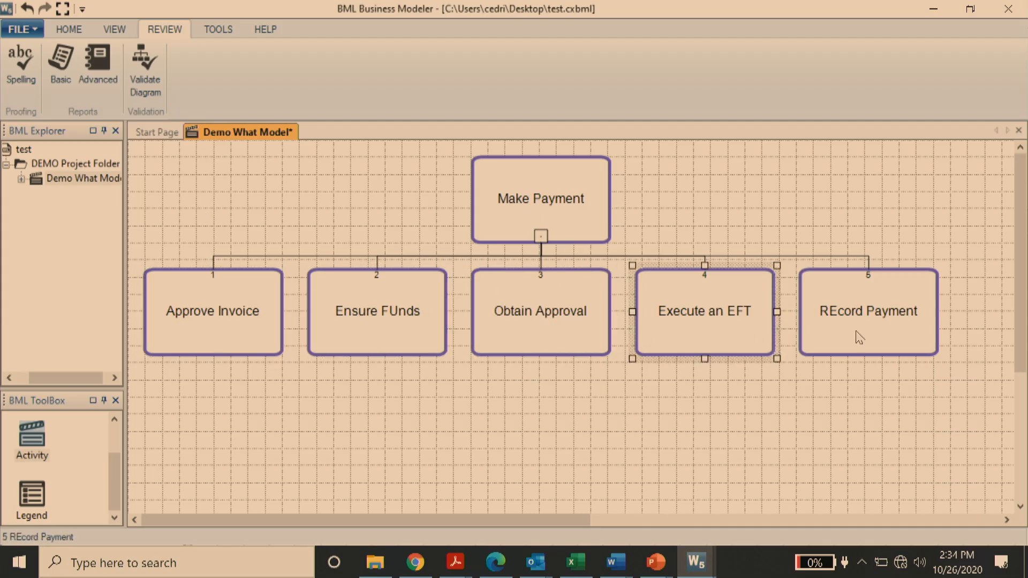
{"action": "left_click", "coordinate": [866, 322]}
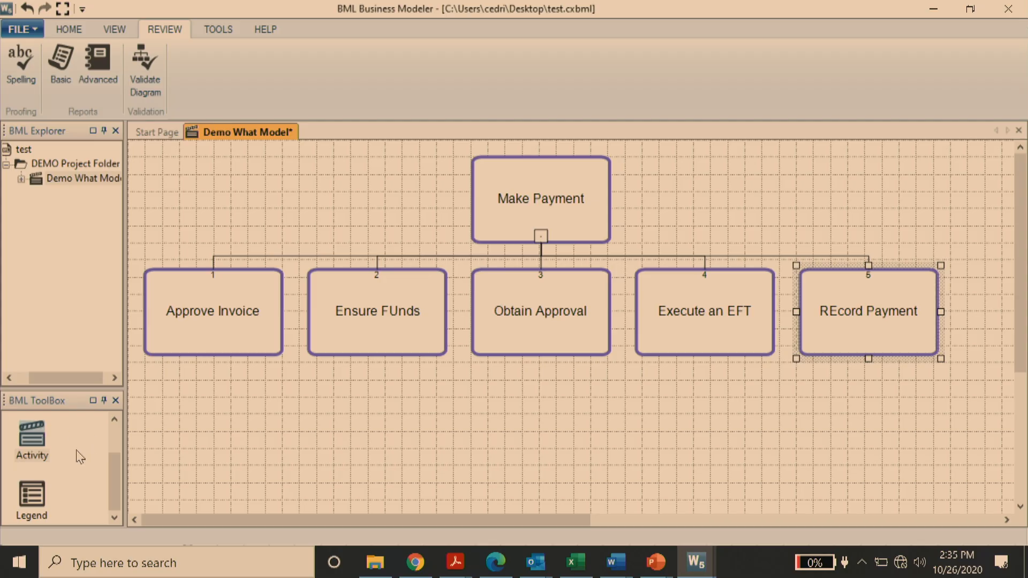
Add "Sign on to Bank Account", "SElect Account" and "Verify Funds" under the Ensure FUnds activity through the Power Builder, with Automatic Layout enabled
{"action": "left_click_drag", "start_coordinate": [30, 440], "coordinate": [370, 326]}
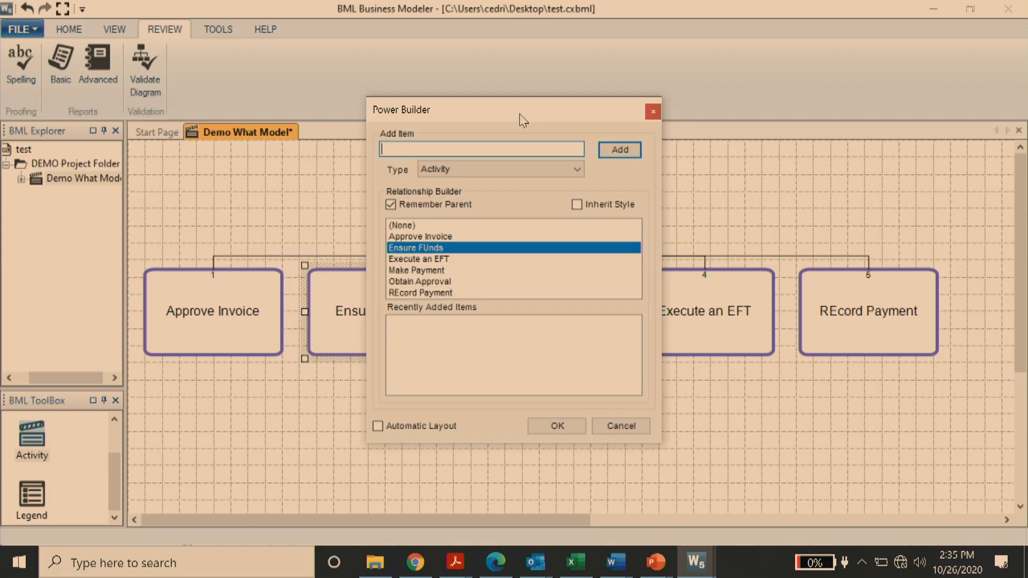
{"action": "type", "text": "Sign on to Bank Account"}
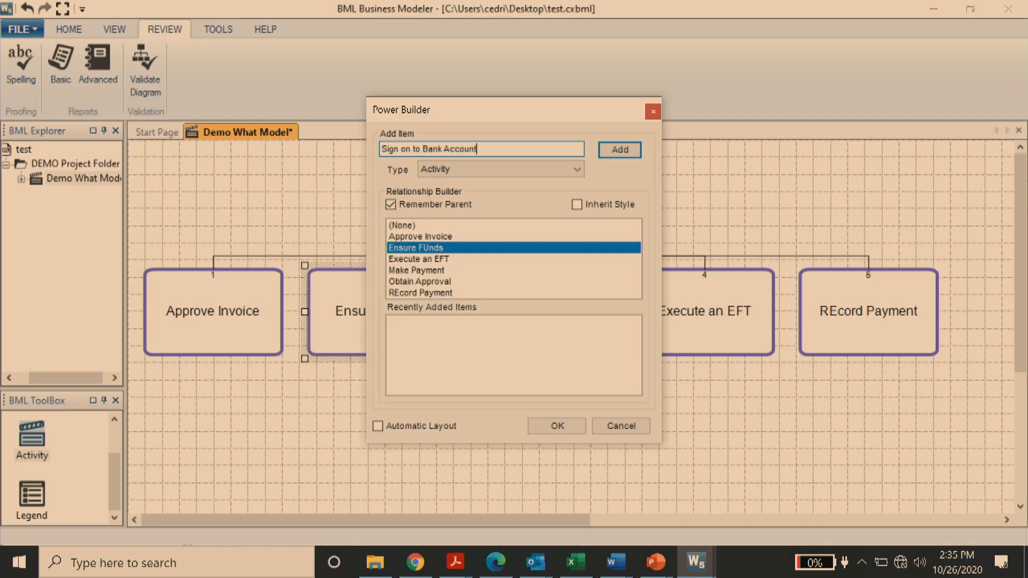
{"action": "key", "text": "Return"}
{"action": "type", "text": "SElect Accoun"}
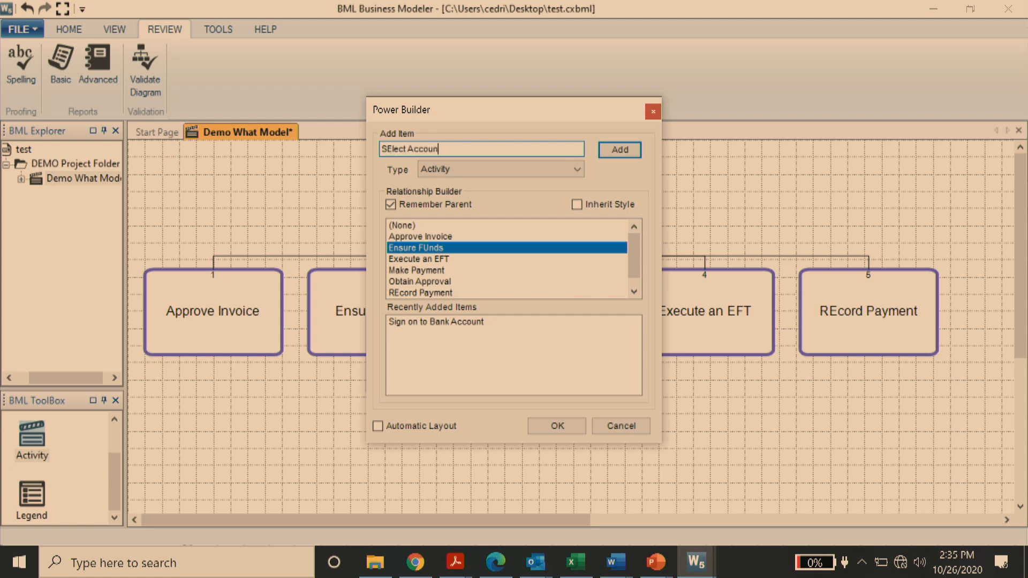
{"action": "type", "text": "t"}
{"action": "key", "text": "Return"}
{"action": "type", "text": "Verify"}
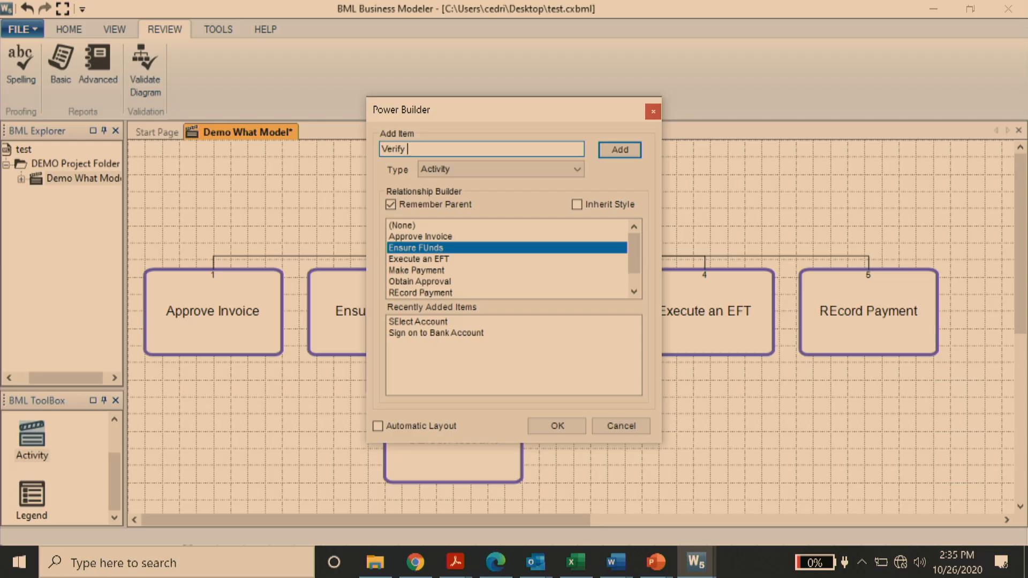
{"action": "type", "text": " Funds"}
{"action": "key", "text": "Return"}
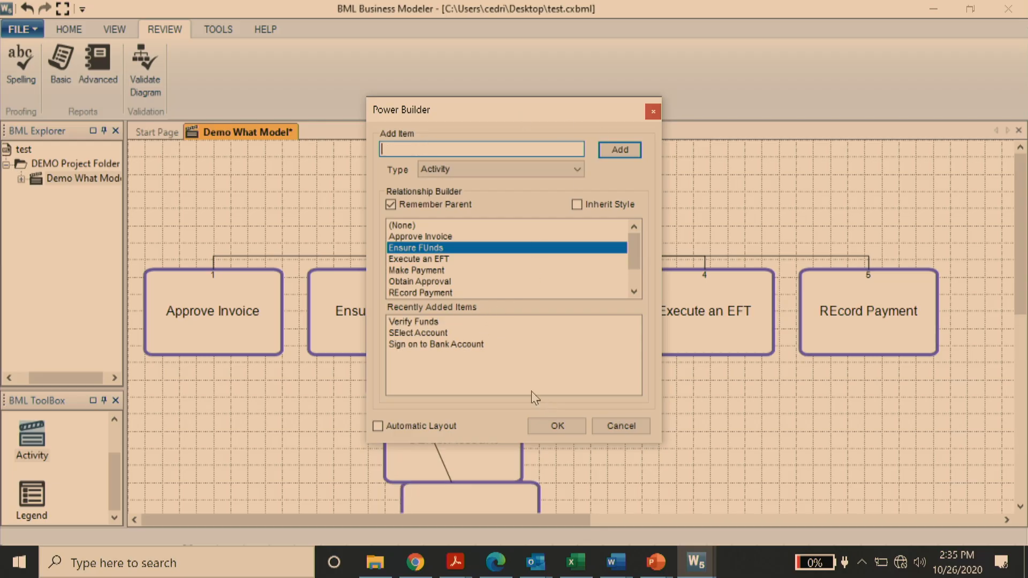
{"action": "left_click", "coordinate": [378, 426]}
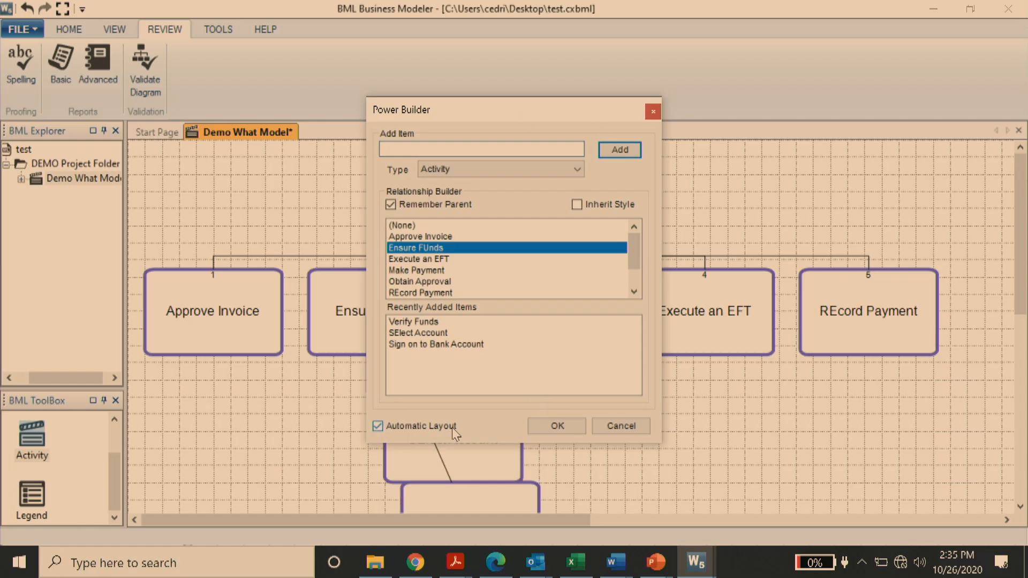
{"action": "left_click", "coordinate": [555, 426]}
{"action": "scroll", "coordinate": [388, 321], "scroll_direction": "down", "scroll_amount": 3}
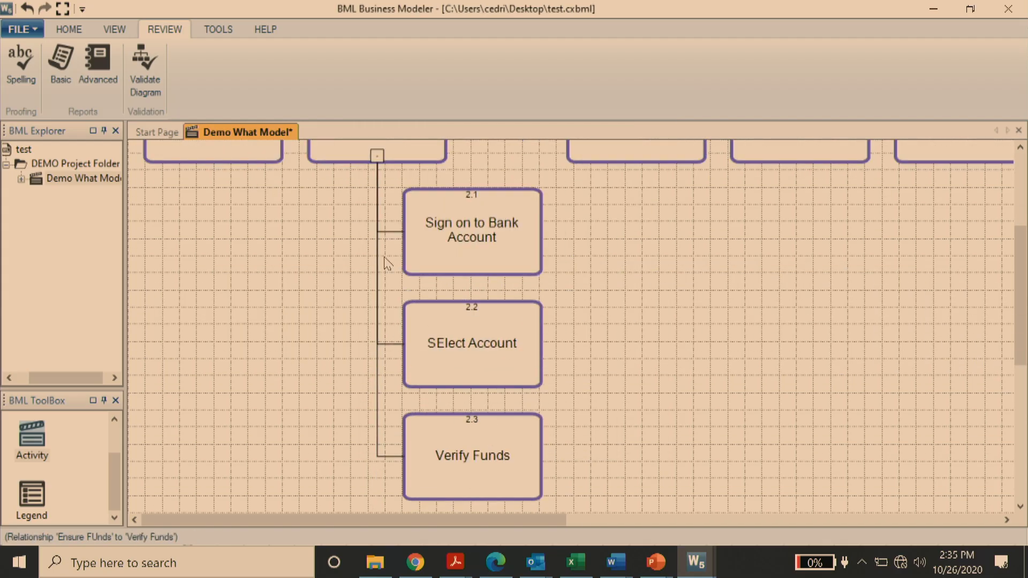
Correct the second activity's name to "Ensure Funds" in its object properties
{"action": "scroll", "coordinate": [388, 264], "scroll_direction": "up", "scroll_amount": 3}
{"action": "left_click", "coordinate": [405, 307]}
{"action": "double_click", "coordinate": [406, 308]}
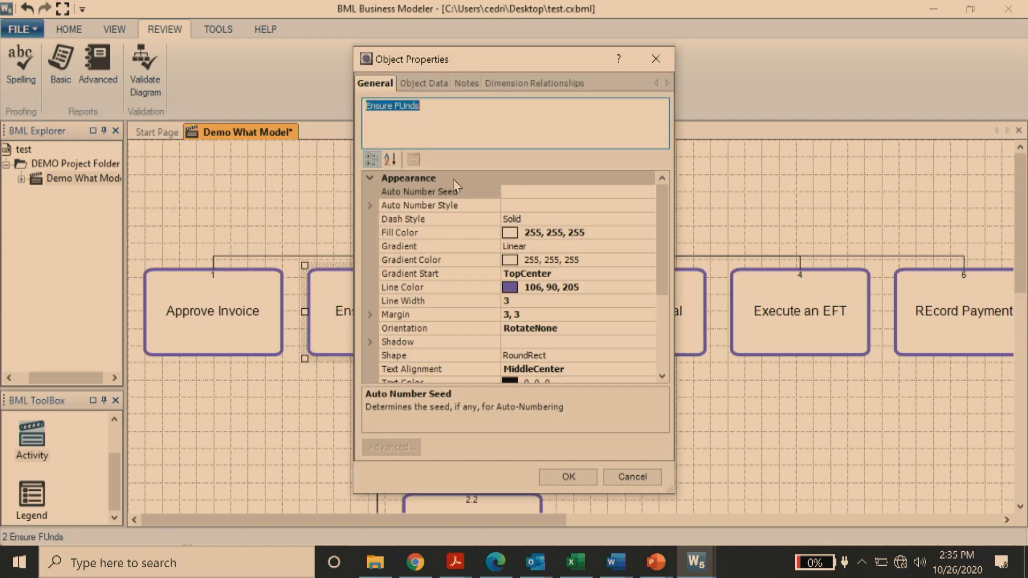
{"action": "left_click", "coordinate": [405, 114]}
{"action": "key", "text": "BackSpace"}
{"action": "type", "text": "u"}
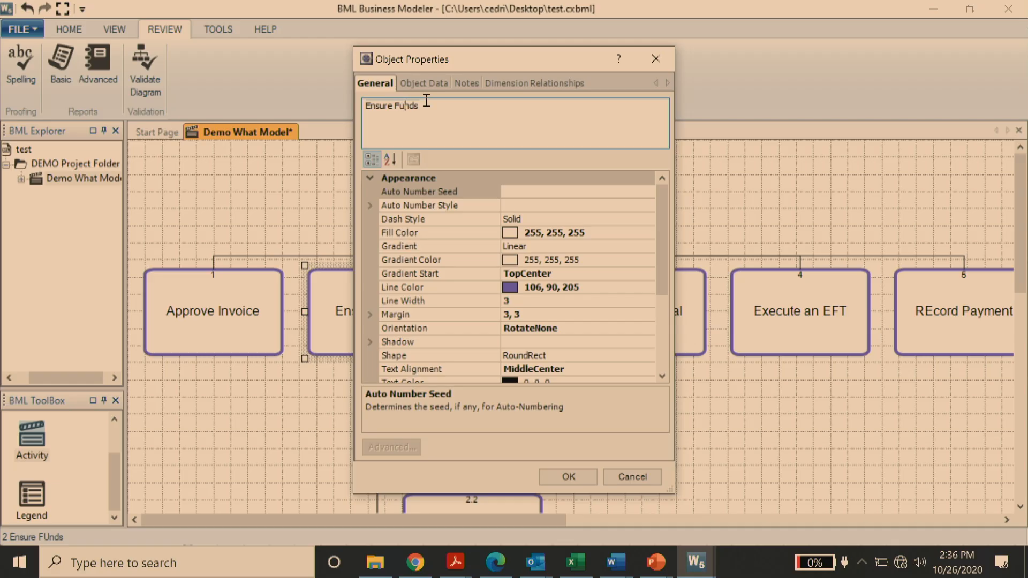
{"action": "left_click", "coordinate": [575, 478]}
Examine the Ensure Funds branch and how its sub-activities relate to the parent activity
{"action": "scroll", "coordinate": [940, 455], "scroll_direction": "down", "scroll_amount": 3}
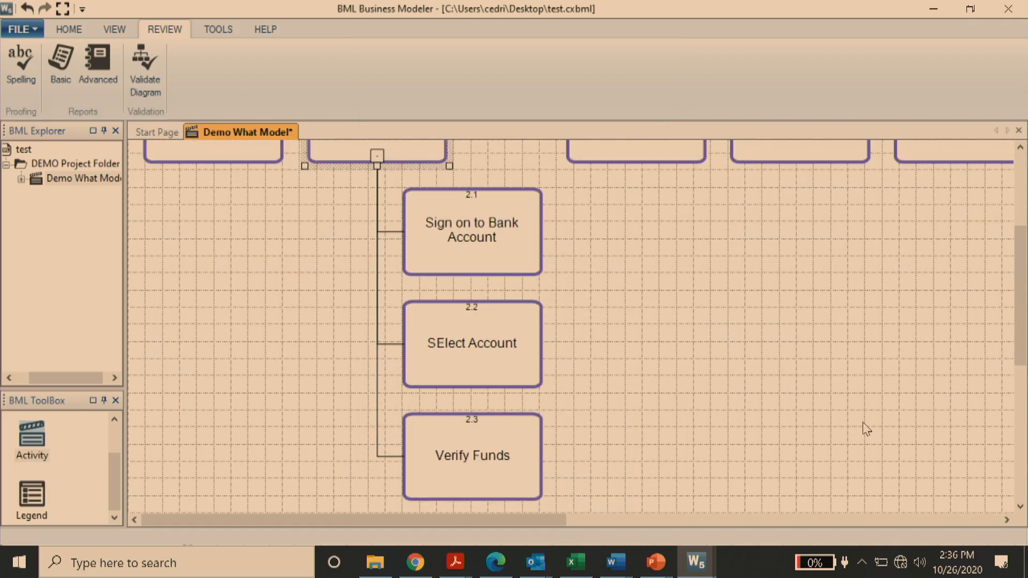
{"action": "scroll", "coordinate": [934, 474], "scroll_direction": "up", "scroll_amount": 3}
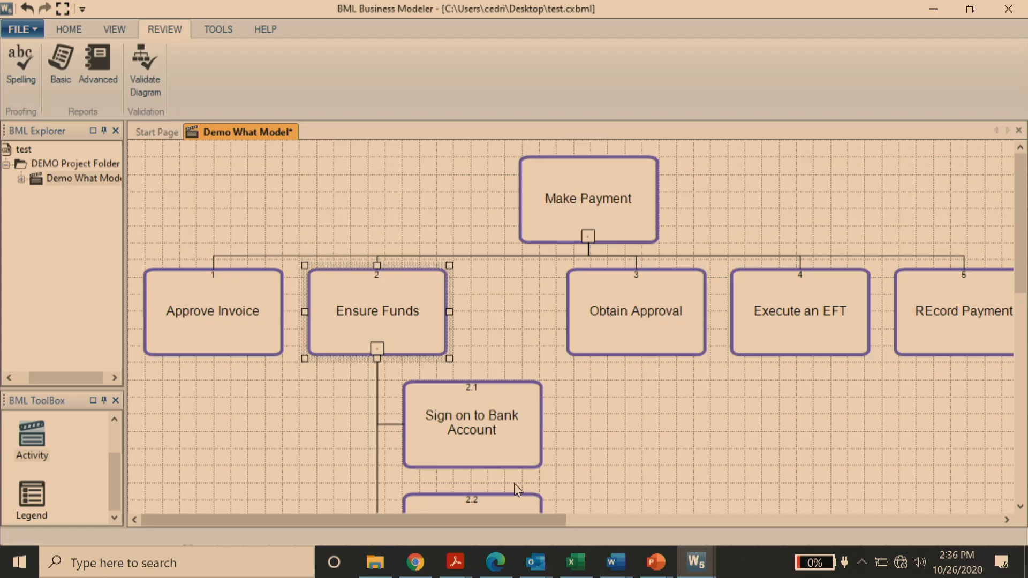
{"action": "scroll", "coordinate": [453, 437], "scroll_direction": "down", "scroll_amount": 2}
{"action": "scroll", "coordinate": [474, 475], "scroll_direction": "down", "scroll_amount": 2}
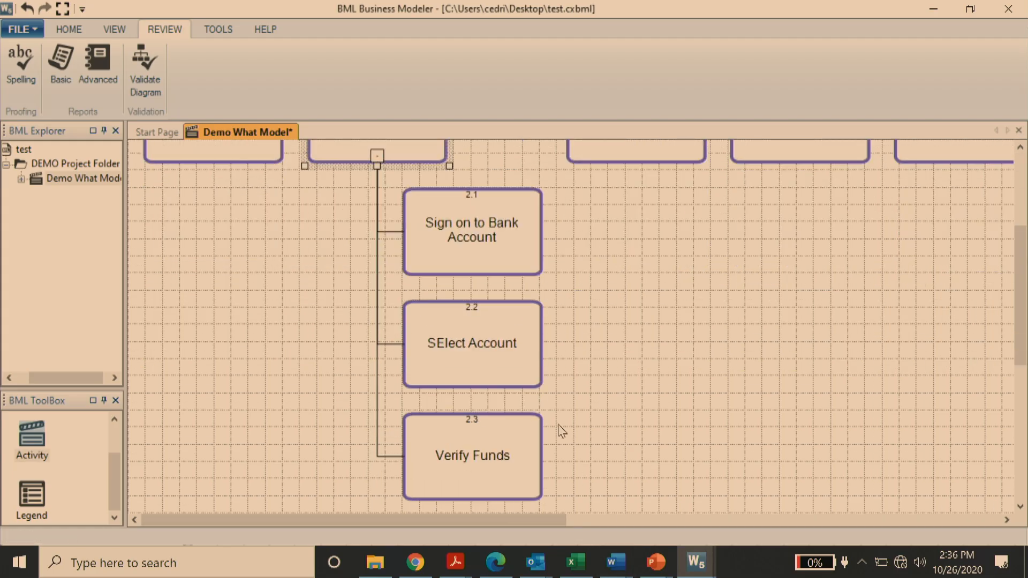
{"action": "scroll", "coordinate": [333, 305], "scroll_direction": "up", "scroll_amount": 2}
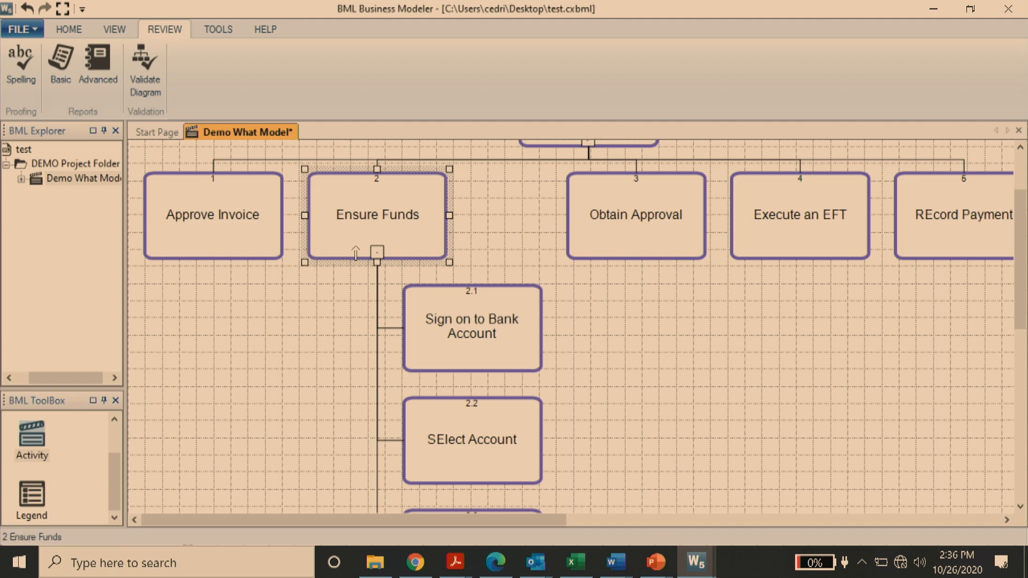
{"action": "scroll", "coordinate": [536, 423], "scroll_direction": "down", "scroll_amount": 2}
{"action": "left_click", "coordinate": [475, 363]}
{"action": "left_click", "coordinate": [503, 458]}
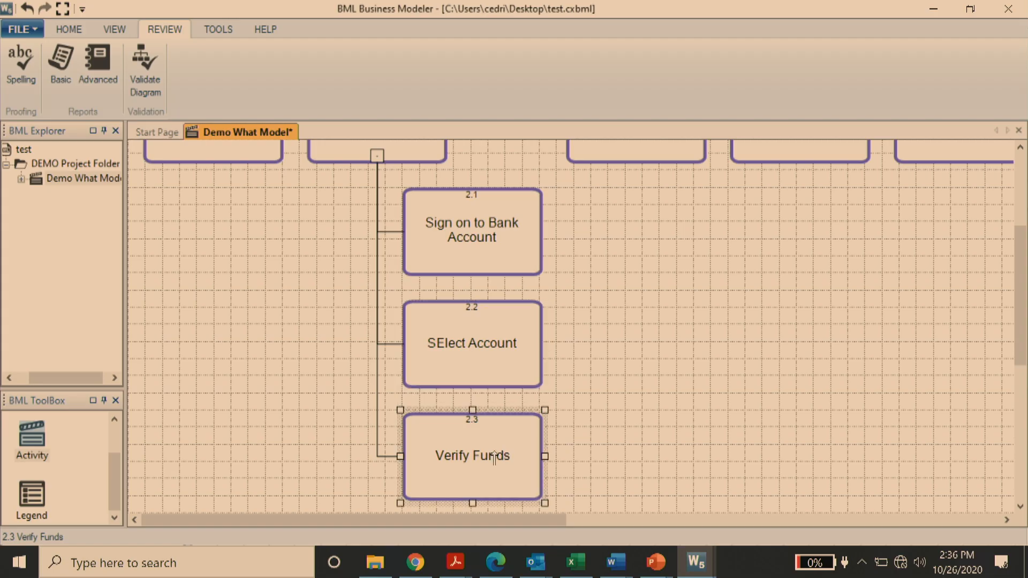
{"action": "scroll", "coordinate": [619, 395], "scroll_direction": "up", "scroll_amount": 4}
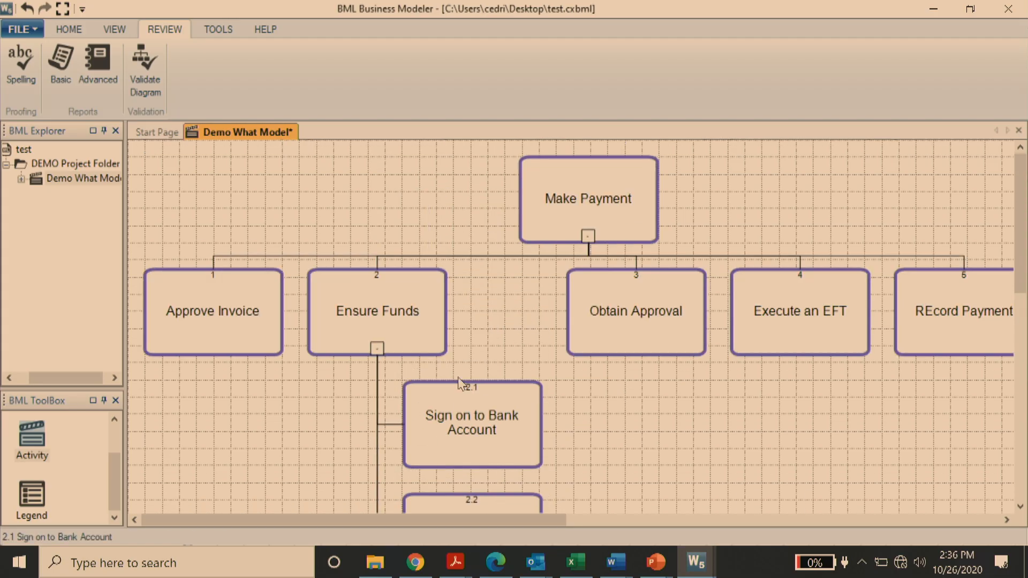
{"action": "left_click", "coordinate": [350, 329]}
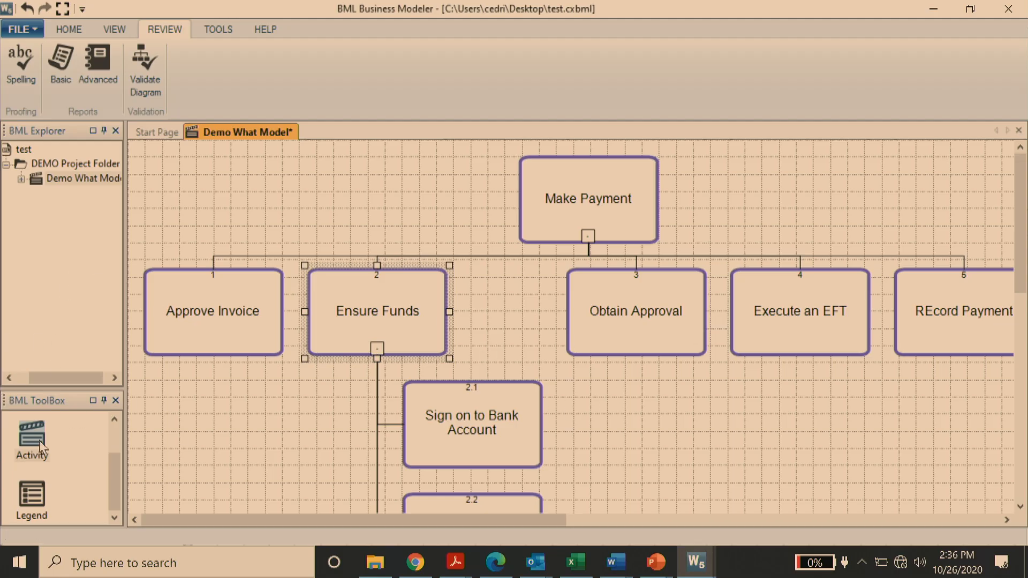
Add "Activity 1" and "Activity 3" under the Execute an EFT activity through the Power Builder, with Automatic Layout enabled
{"action": "left_click_drag", "start_coordinate": [32, 441], "coordinate": [776, 336]}
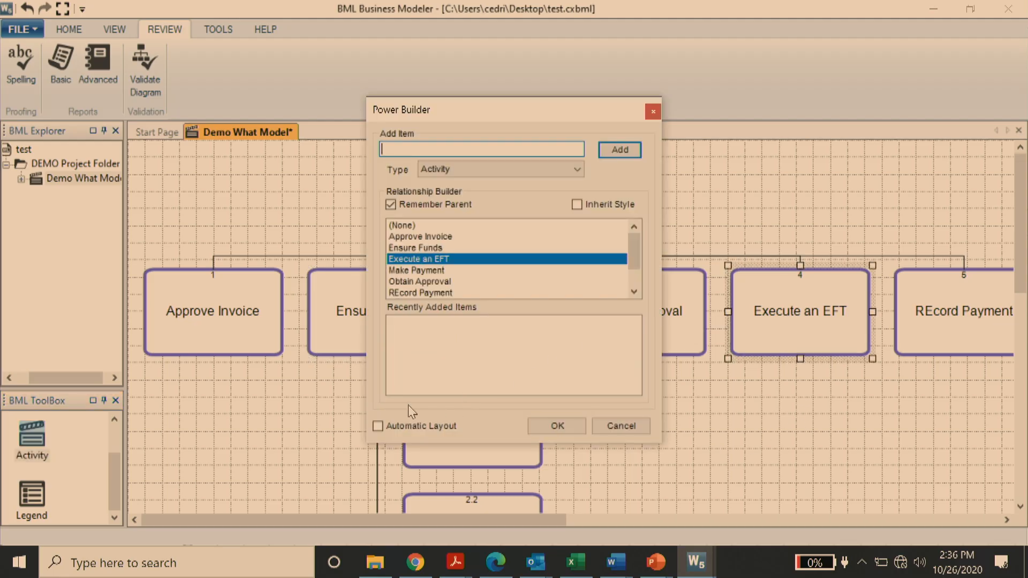
{"action": "left_click", "coordinate": [378, 427]}
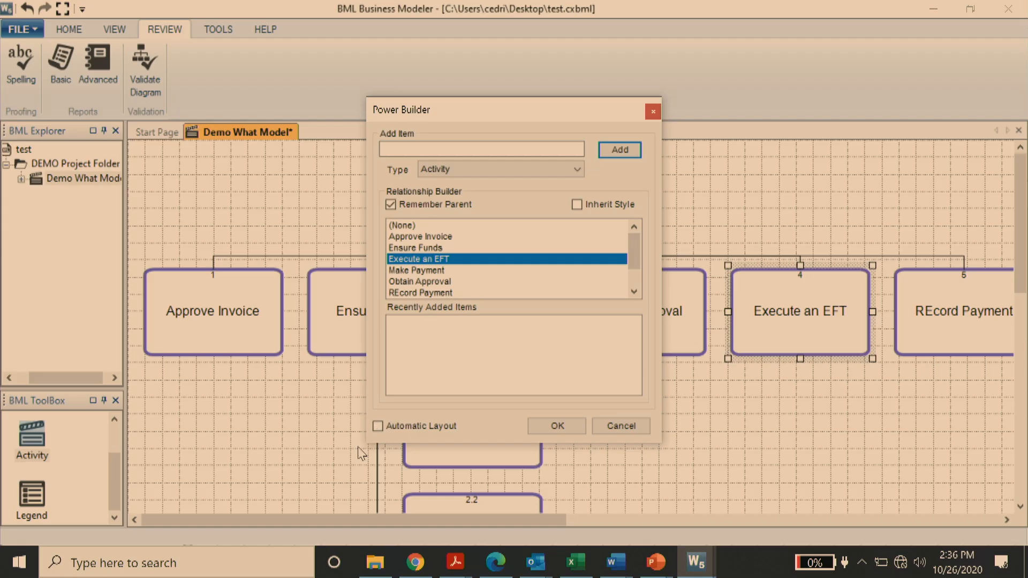
{"action": "left_click", "coordinate": [378, 426]}
{"action": "type", "text": "Activity 1"}
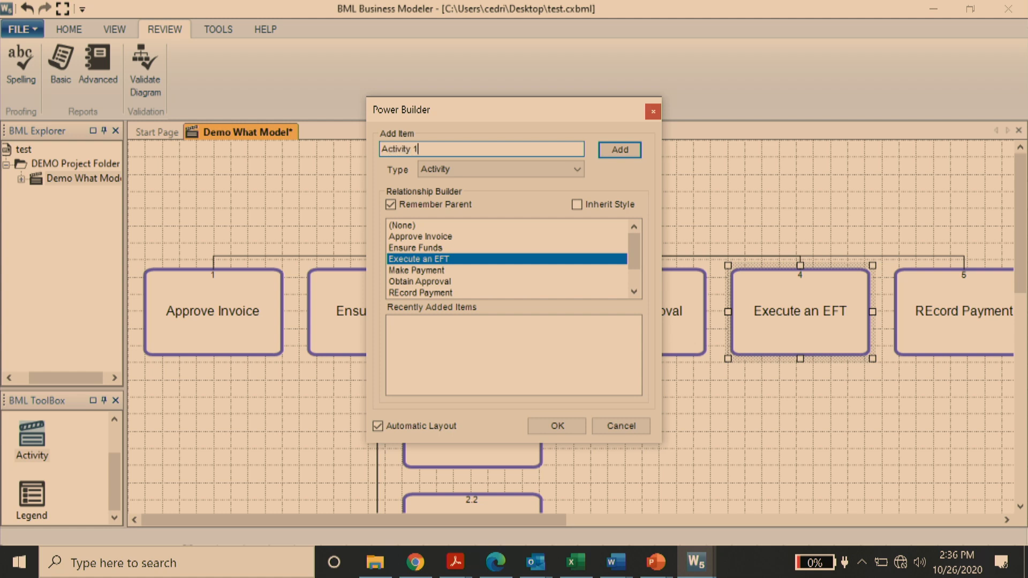
{"action": "key", "text": "Return"}
{"action": "type", "text": "Act"}
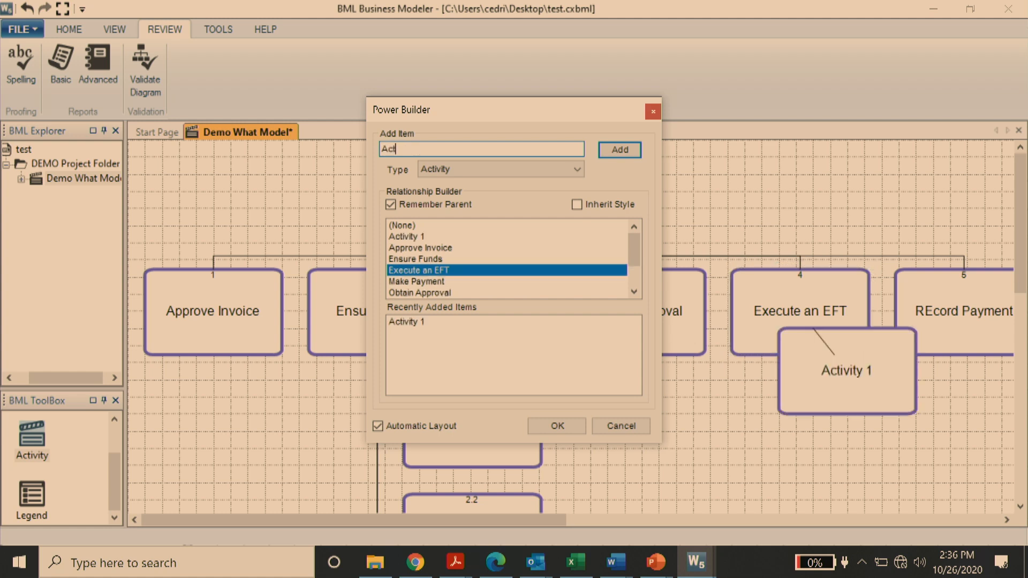
{"action": "type", "text": "ivity 3"}
{"action": "key", "text": "Return"}
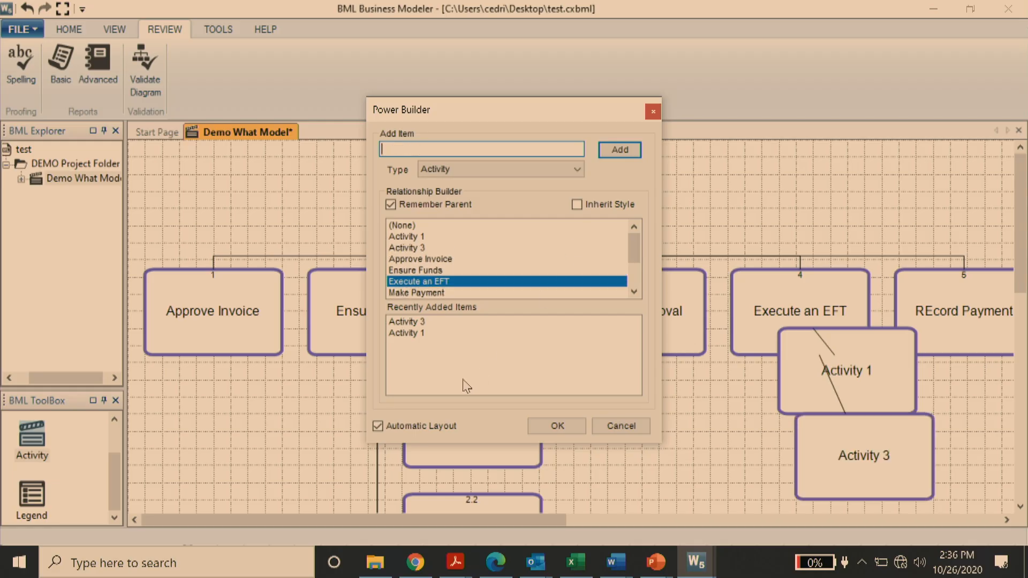
{"action": "left_click", "coordinate": [566, 420]}
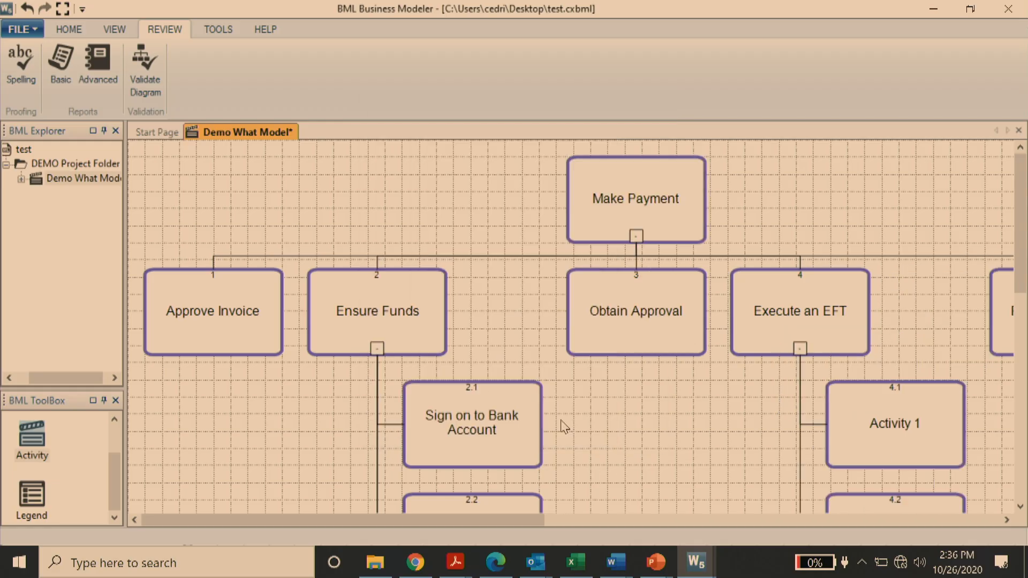
{"action": "scroll", "coordinate": [722, 425], "scroll_direction": "down", "scroll_amount": 2}
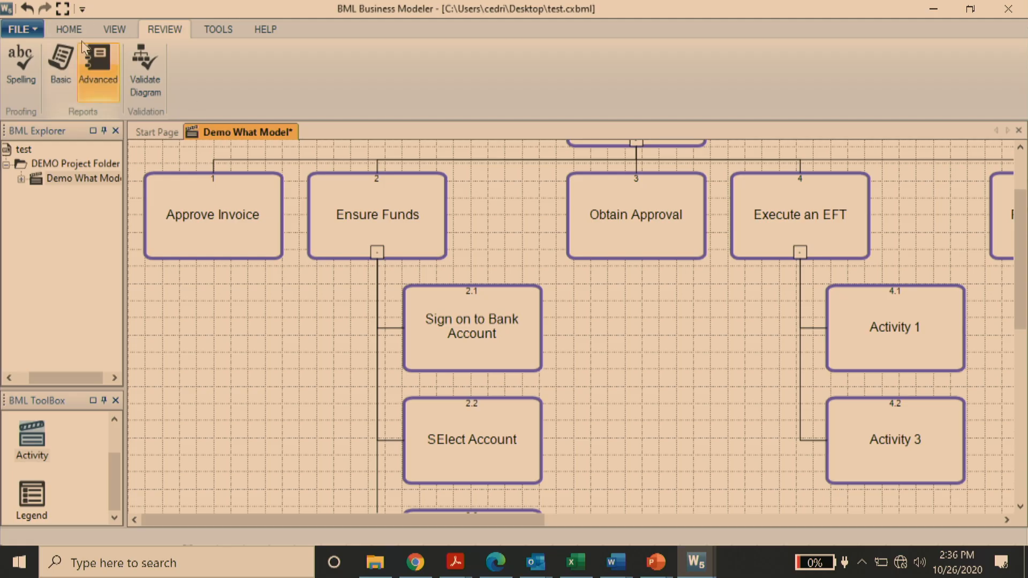
Fit the whole Demo What Model diagram to the screen and hide its grid
{"action": "left_click", "coordinate": [66, 30]}
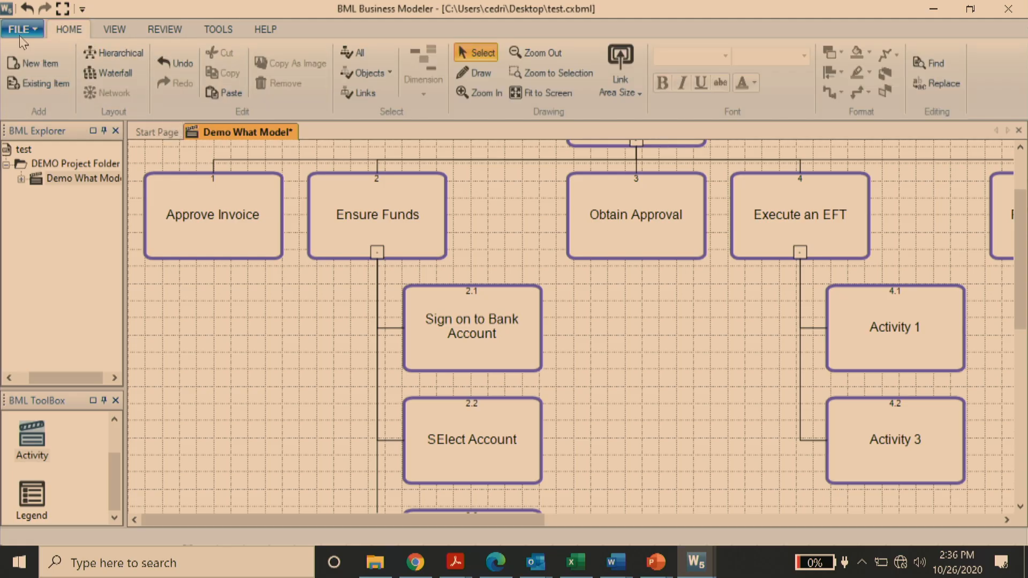
{"action": "left_click", "coordinate": [114, 30]}
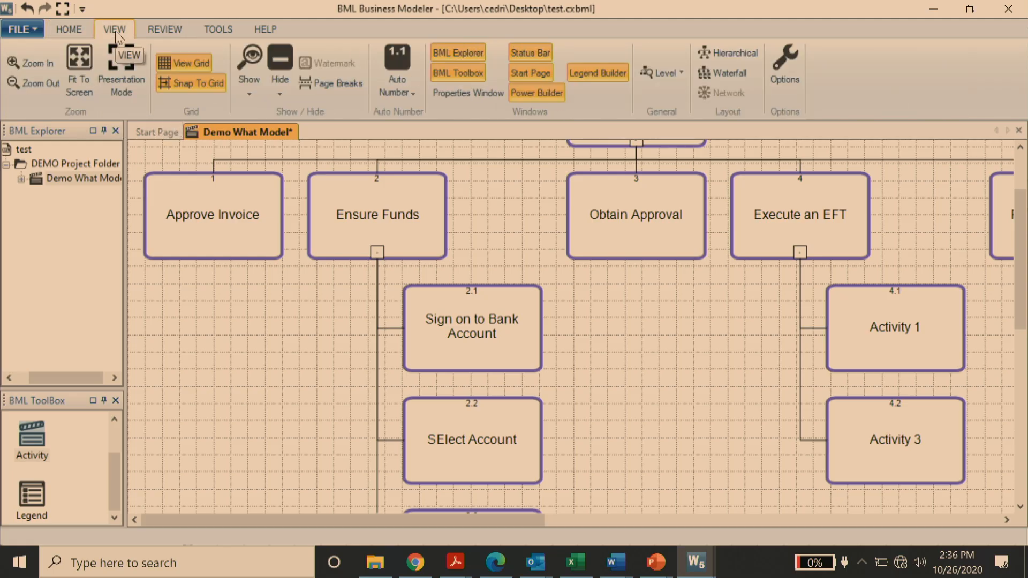
{"action": "left_click", "coordinate": [78, 64]}
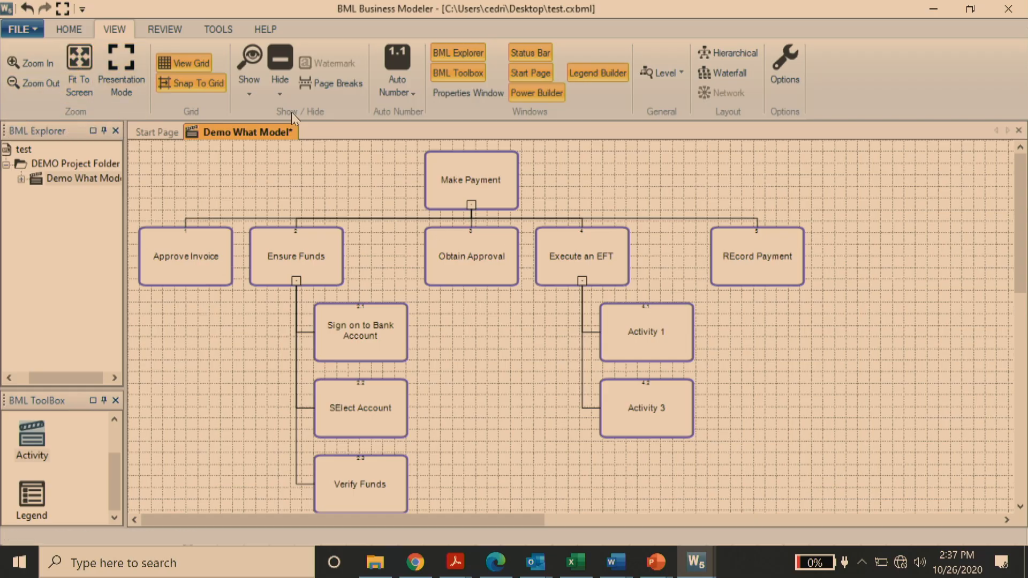
{"action": "left_click", "coordinate": [175, 61]}
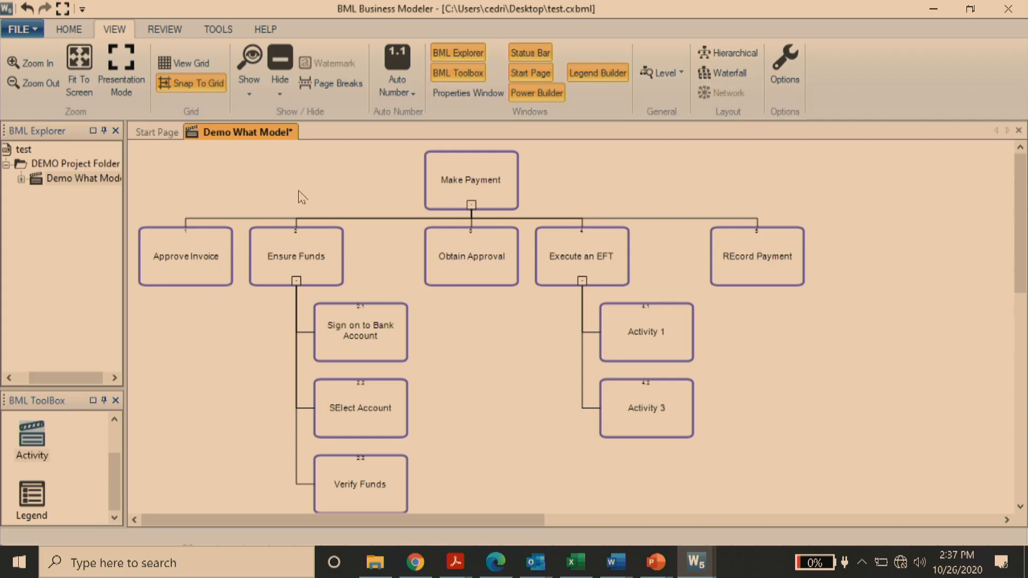
Switch the Make Payment diagram to the Hierarchical layout and back to the Waterfall layout
{"action": "left_click", "coordinate": [731, 56]}
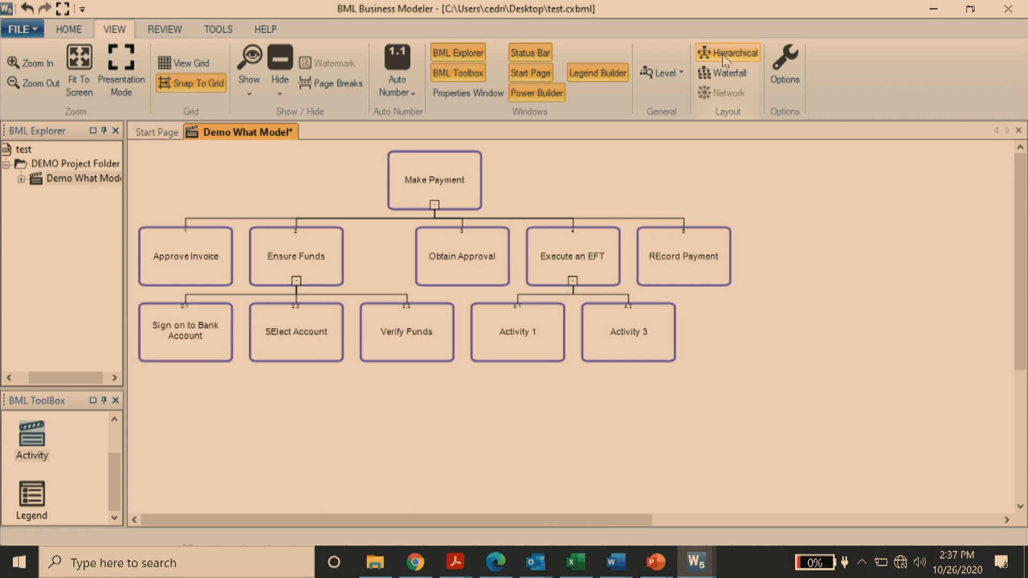
{"action": "left_click", "coordinate": [727, 73]}
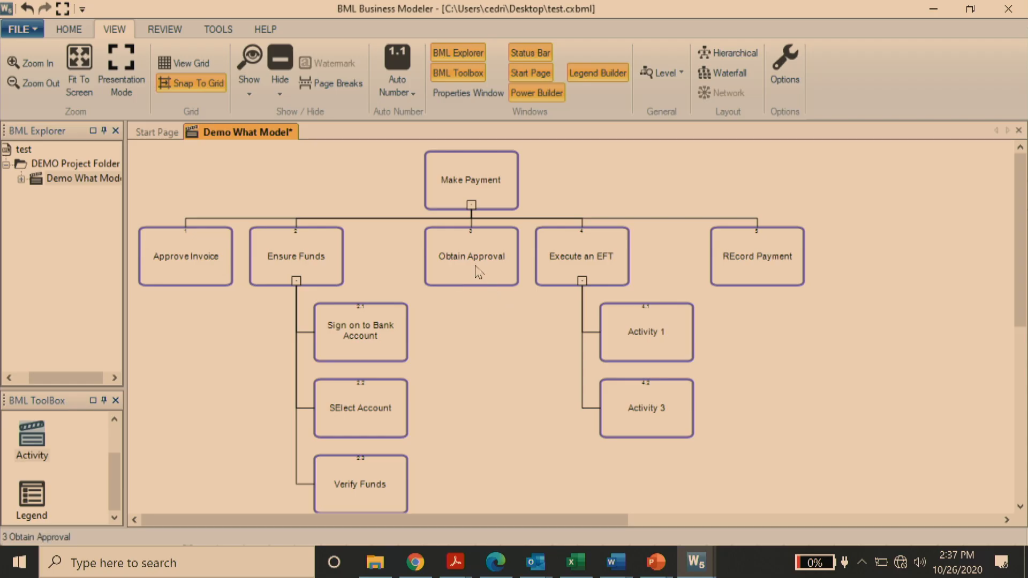
View the general object properties of the Obtain Approval activity and close them without changes
{"action": "double_click", "coordinate": [458, 268]}
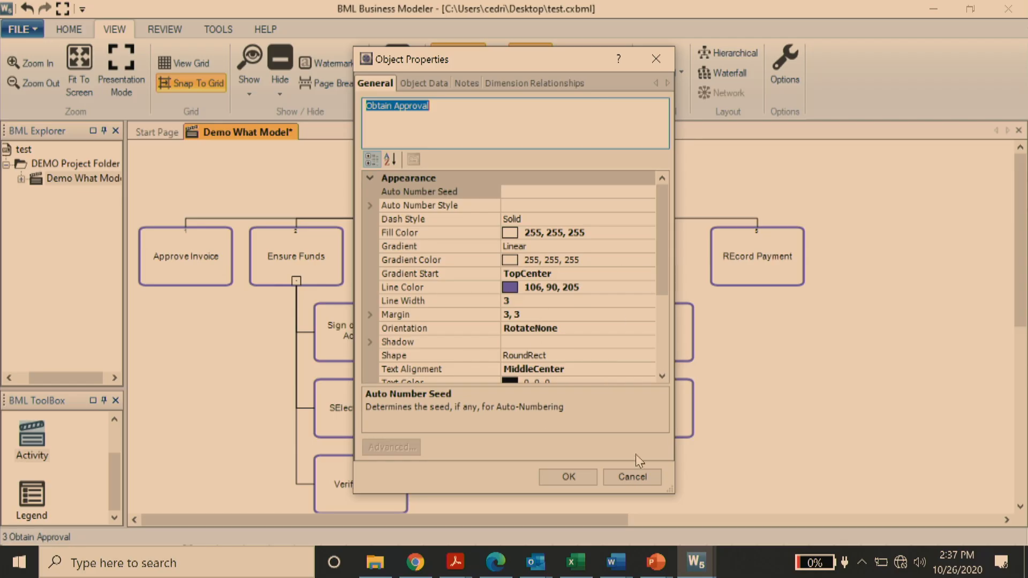
{"action": "left_click", "coordinate": [567, 481]}
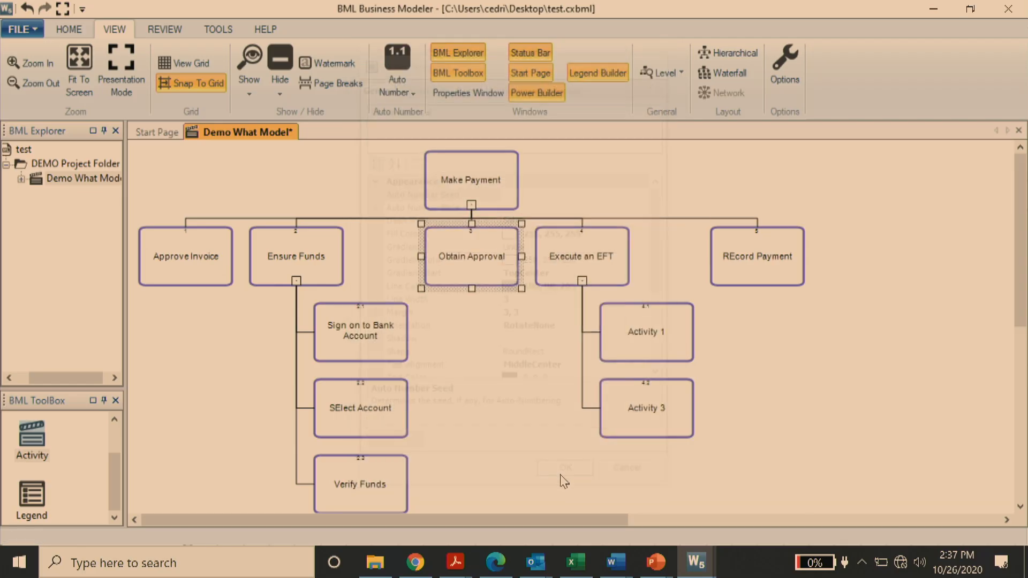
Set the fill color of the Execute an EFT activity to the light purple basic color
{"action": "right_click", "coordinate": [588, 271]}
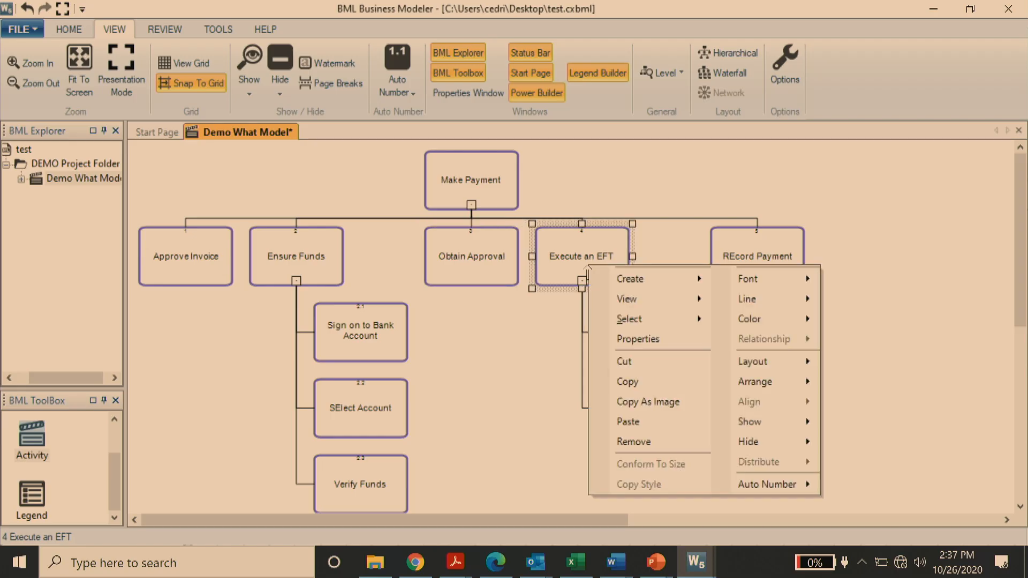
{"action": "mouse_move", "coordinate": [653, 294]}
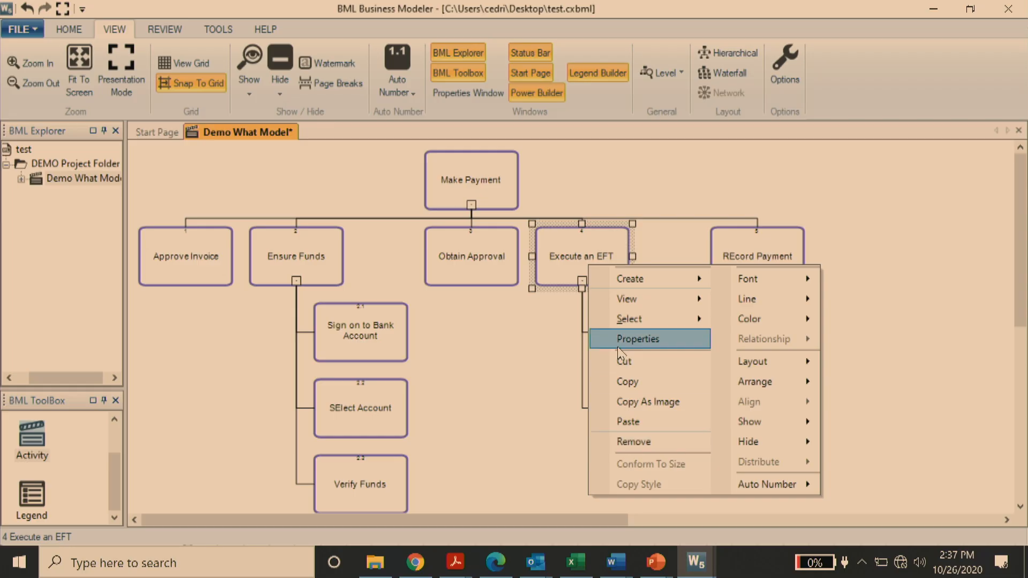
{"action": "mouse_move", "coordinate": [763, 280]}
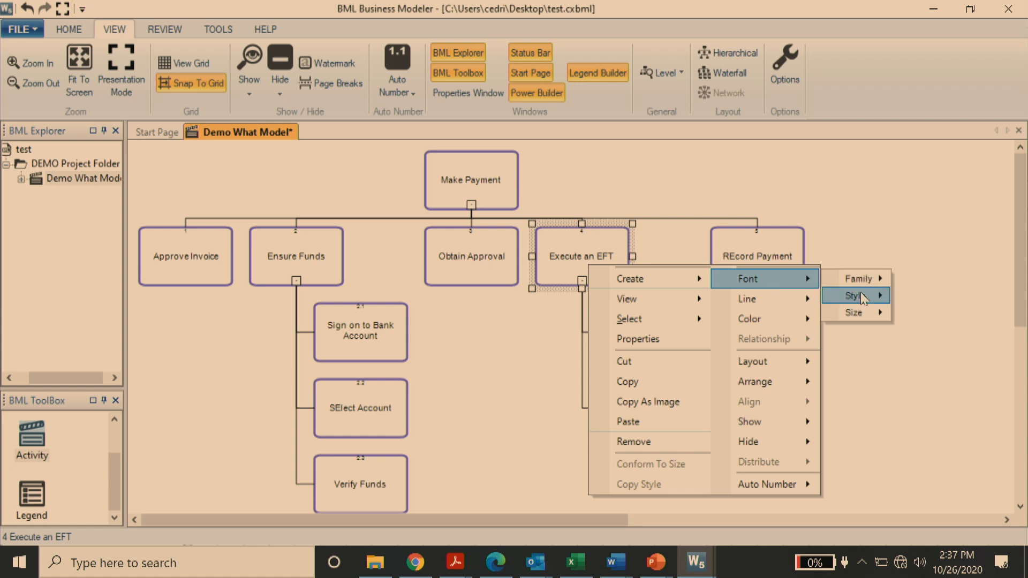
{"action": "mouse_move", "coordinate": [808, 322]}
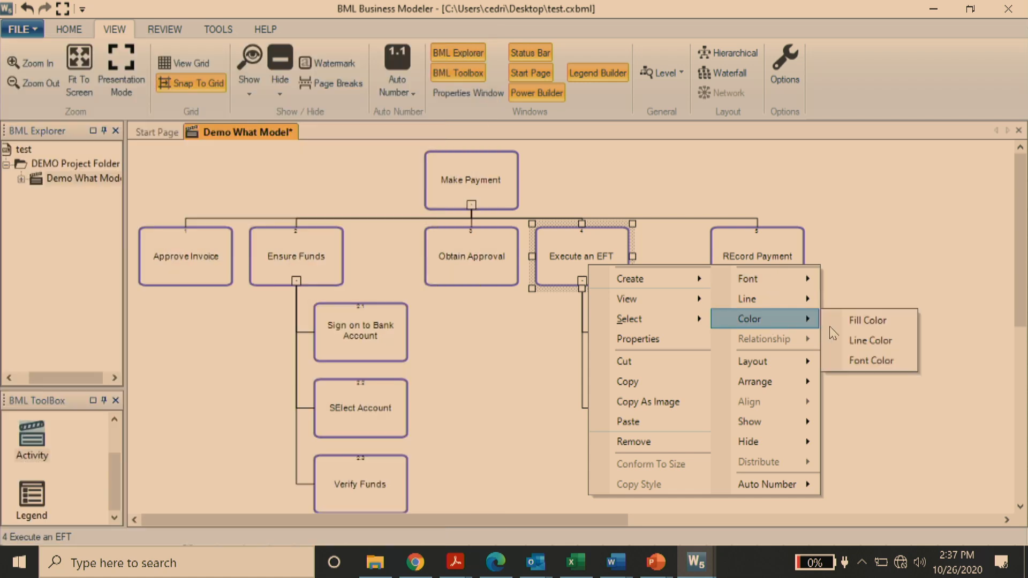
{"action": "left_click", "coordinate": [859, 319]}
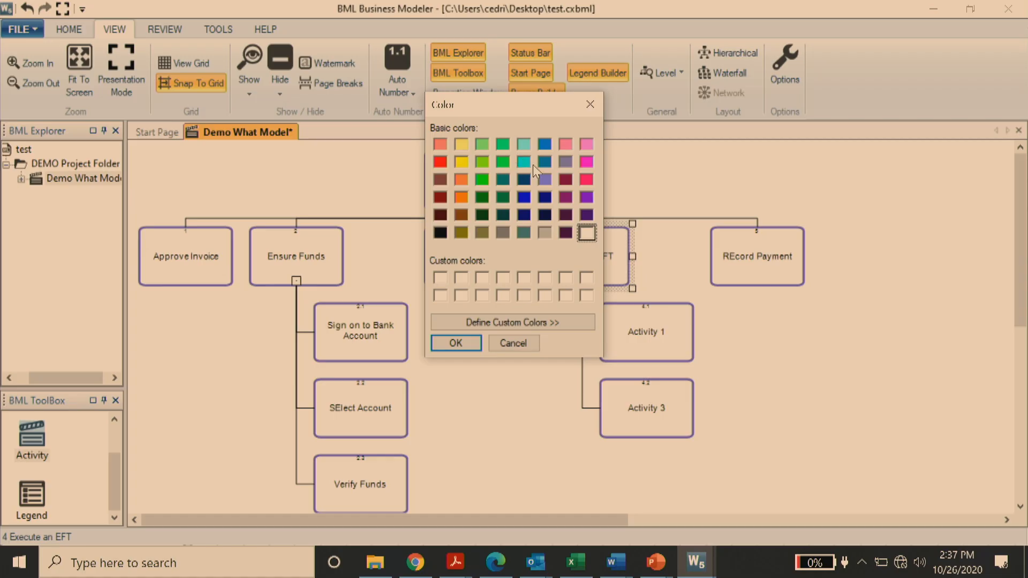
{"action": "left_click", "coordinate": [544, 179]}
{"action": "left_click", "coordinate": [459, 343]}
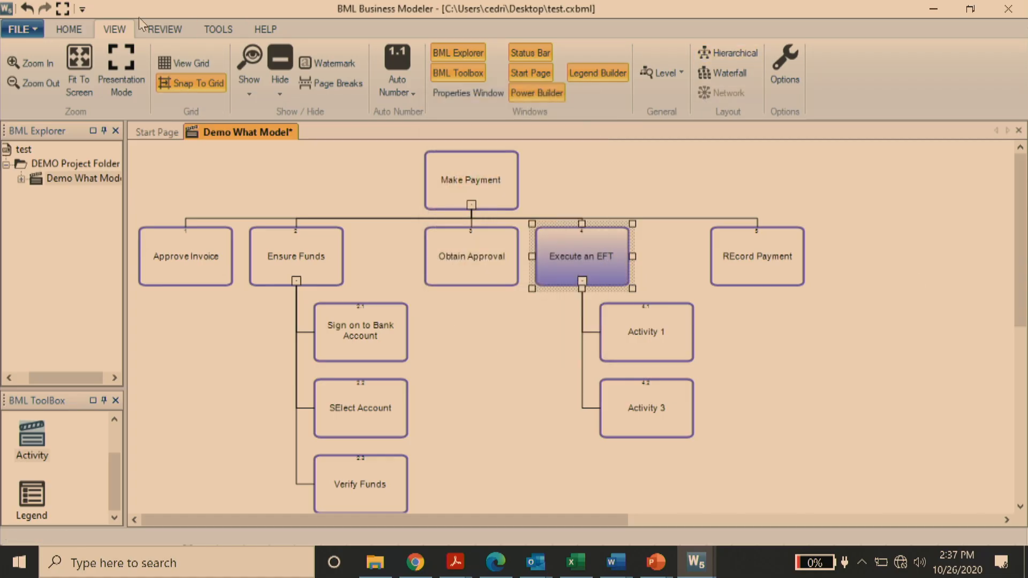
Copy the Execute an EFT activity's style onto the Sign on to Bank Account, SElect Account and Verify Funds activities
{"action": "left_click", "coordinate": [161, 31]}
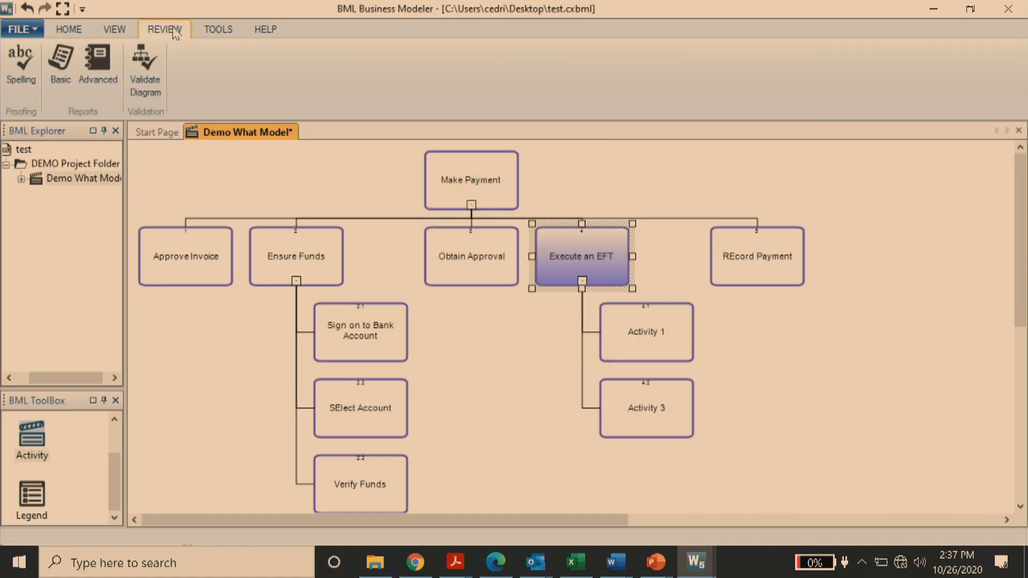
{"action": "left_click", "coordinate": [116, 32]}
{"action": "left_click", "coordinate": [69, 30]}
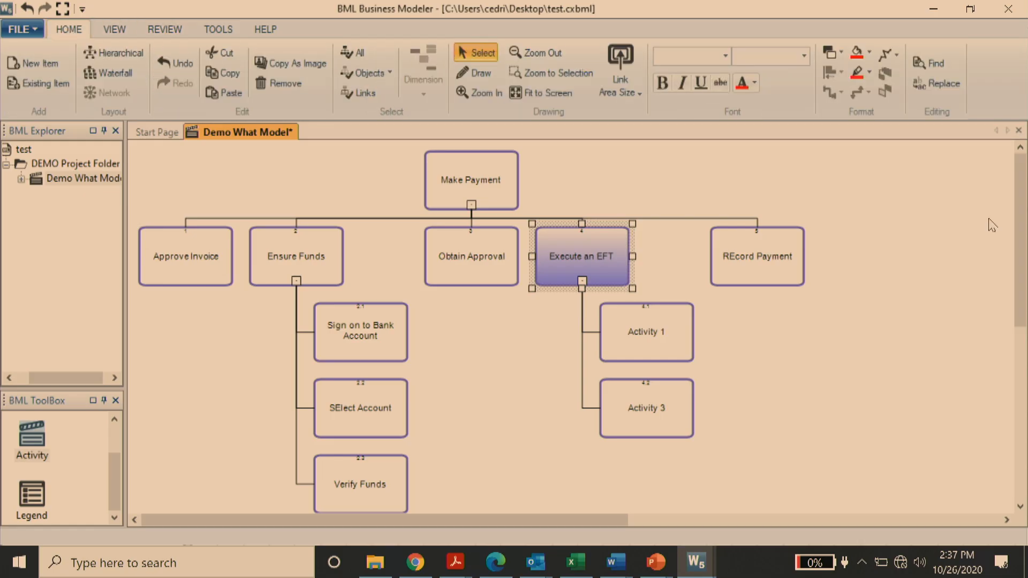
{"action": "left_click", "coordinate": [598, 260]}
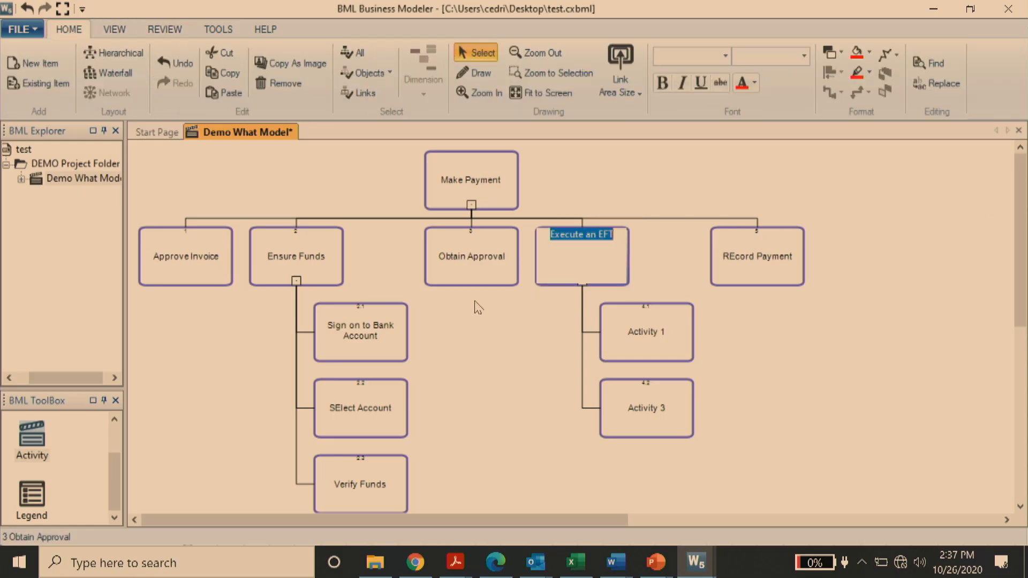
{"action": "left_click", "coordinate": [347, 323], "text": "ctrl"}
{"action": "left_click", "coordinate": [377, 396], "text": "ctrl"}
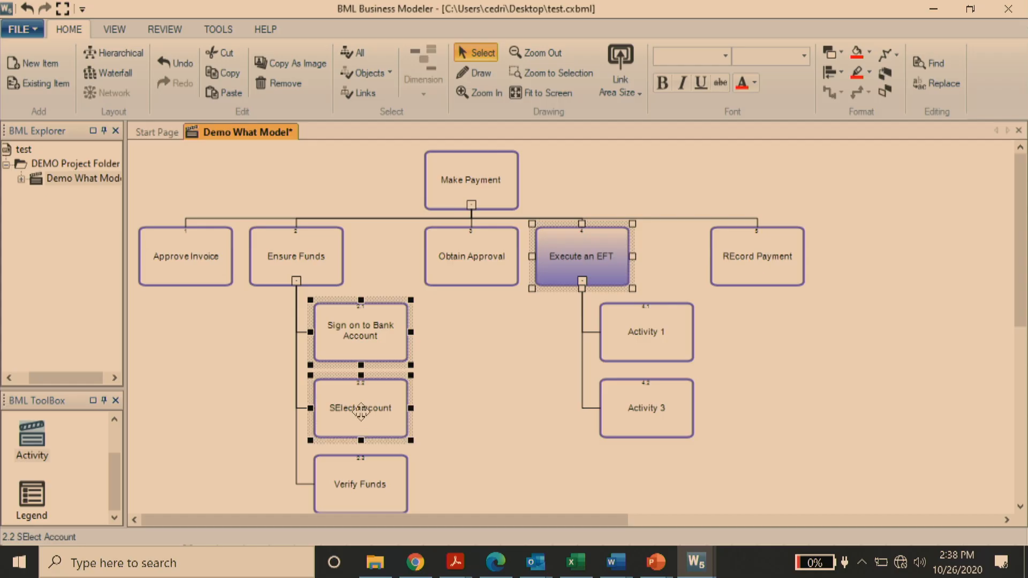
{"action": "left_click", "coordinate": [369, 468], "text": "ctrl"}
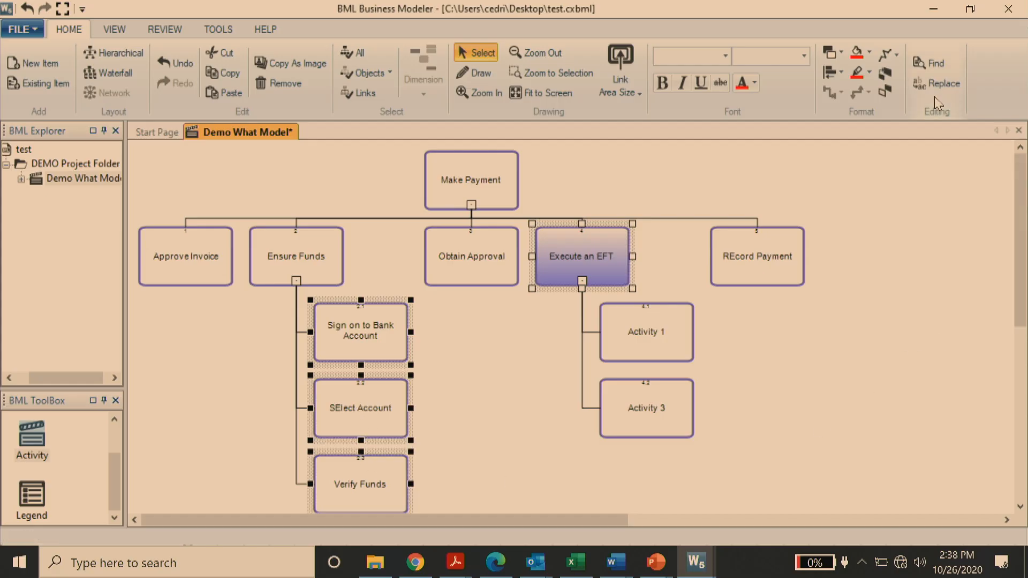
{"action": "left_click", "coordinate": [886, 75]}
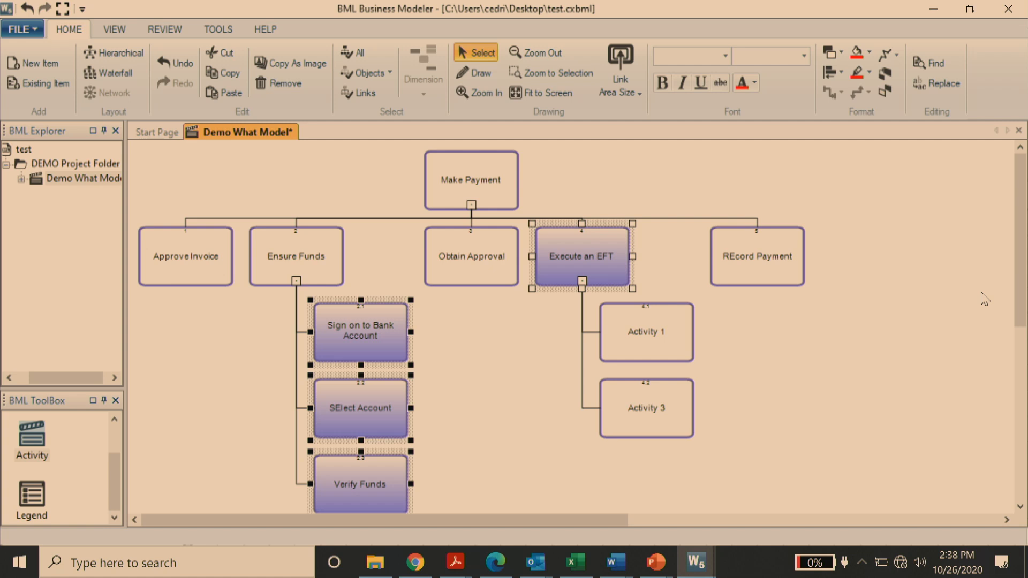
{"action": "left_click", "coordinate": [890, 395]}
Make the text of the top-level Make Payment activity bold
{"action": "left_click", "coordinate": [482, 241]}
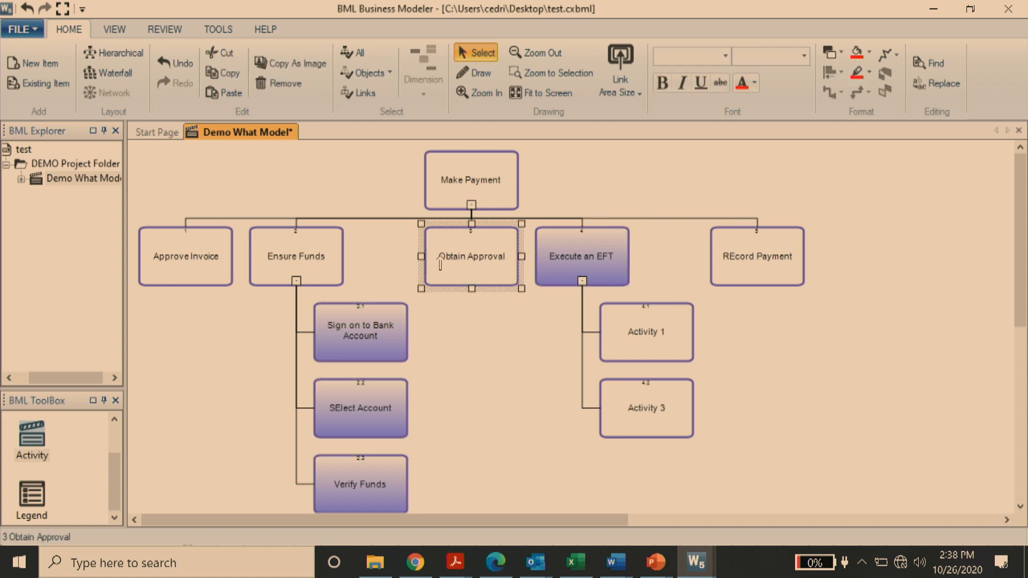
{"action": "left_click", "coordinate": [463, 185]}
{"action": "right_click", "coordinate": [464, 180]}
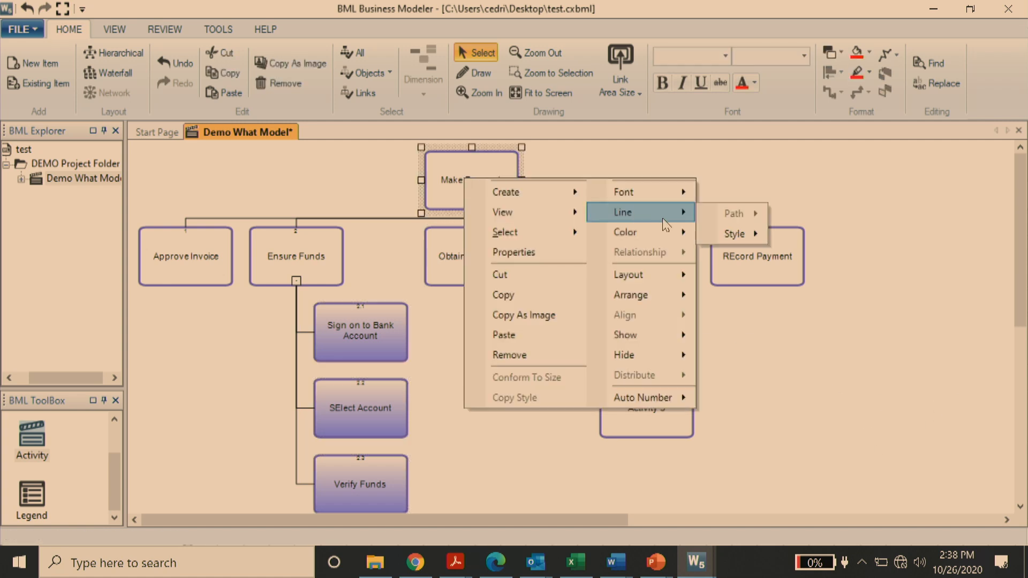
{"action": "mouse_move", "coordinate": [664, 200]}
{"action": "mouse_move", "coordinate": [742, 213]}
{"action": "left_click", "coordinate": [803, 231]}
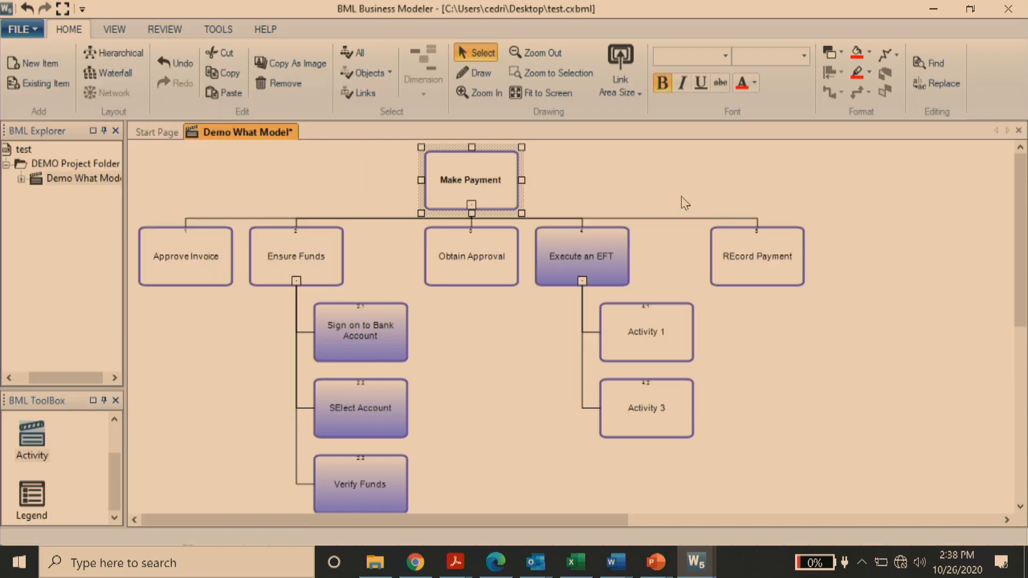
Set the font size of the Make Payment activity to 14 pt and deselect it
{"action": "right_click", "coordinate": [475, 191]}
{"action": "mouse_move", "coordinate": [685, 200]}
{"action": "mouse_move", "coordinate": [746, 241]}
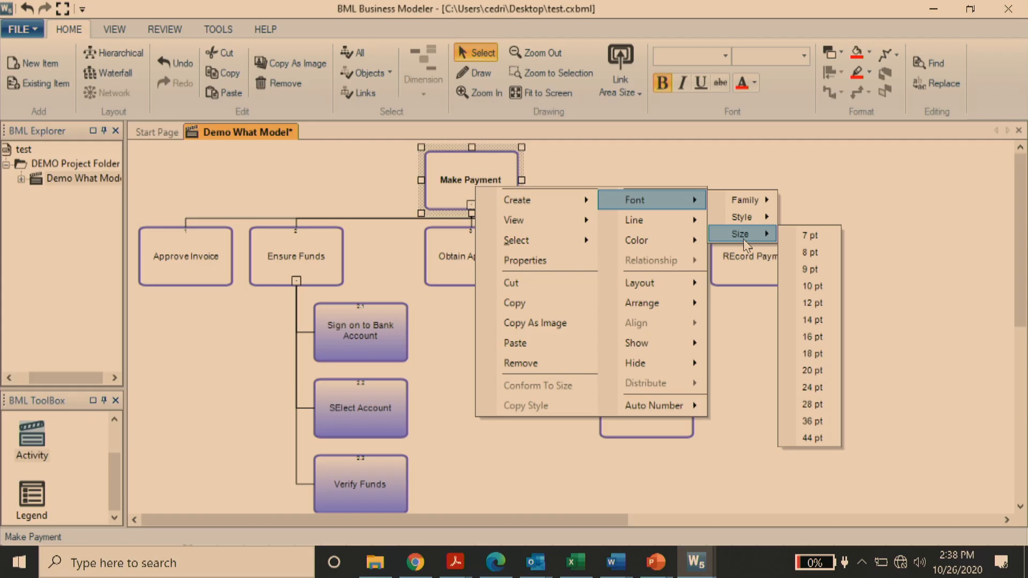
{"action": "left_click", "coordinate": [826, 324]}
{"action": "left_click", "coordinate": [904, 357]}
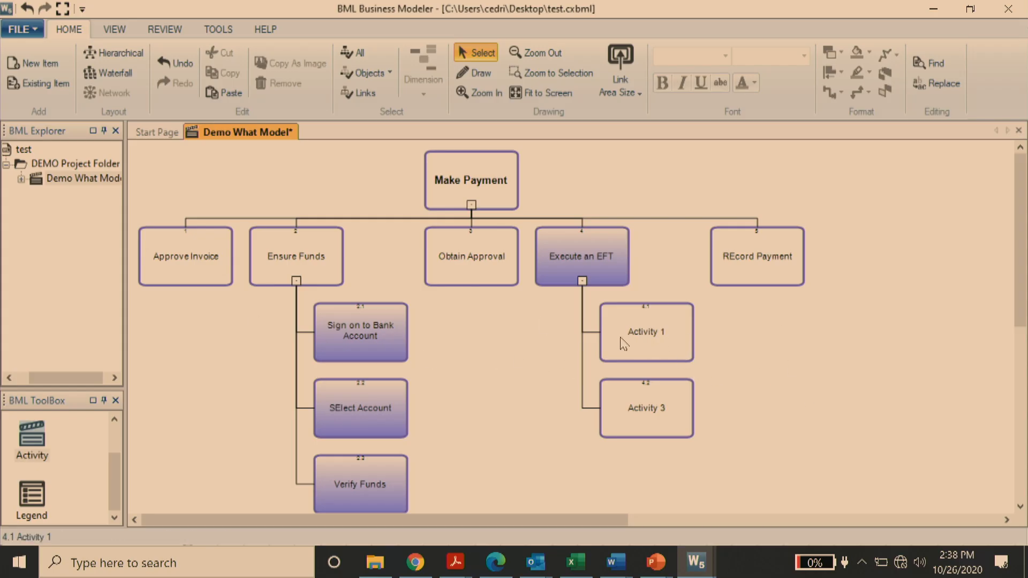
Relink Activity 1 as a sub-activity of Obtain Approval and reapply the Waterfall layout
{"action": "left_click_drag", "start_coordinate": [471, 259], "coordinate": [663, 342]}
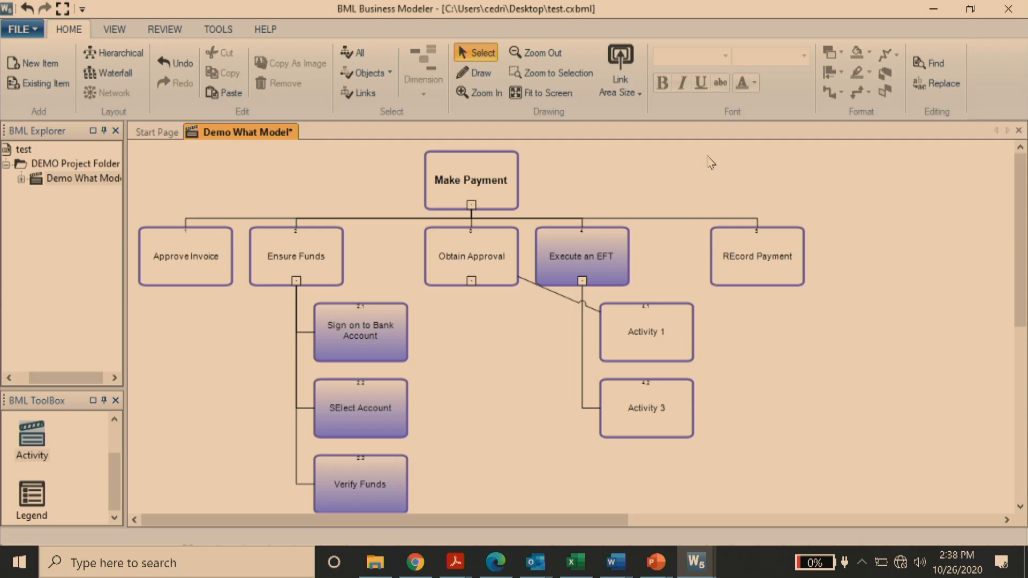
{"action": "left_click", "coordinate": [114, 72]}
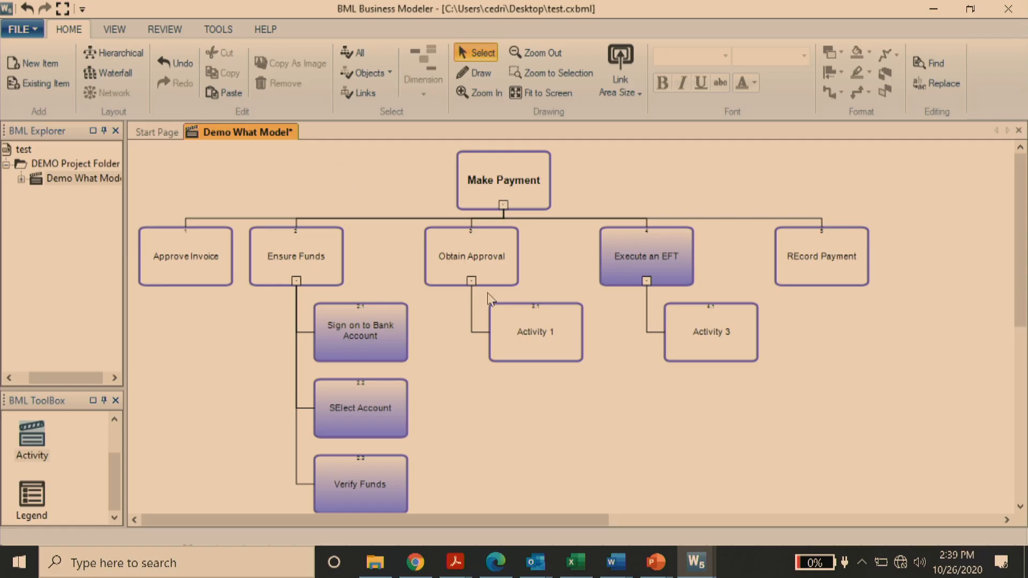
Add a new Who Model named "DEmo Who Model" to the DEMO Project Folder
{"action": "left_click", "coordinate": [66, 182]}
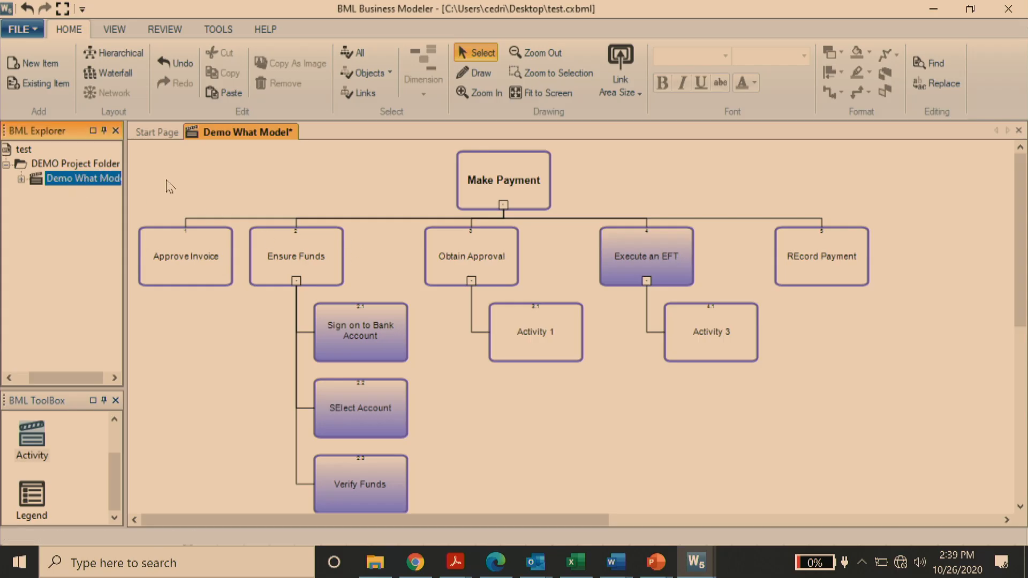
{"action": "left_click", "coordinate": [75, 162]}
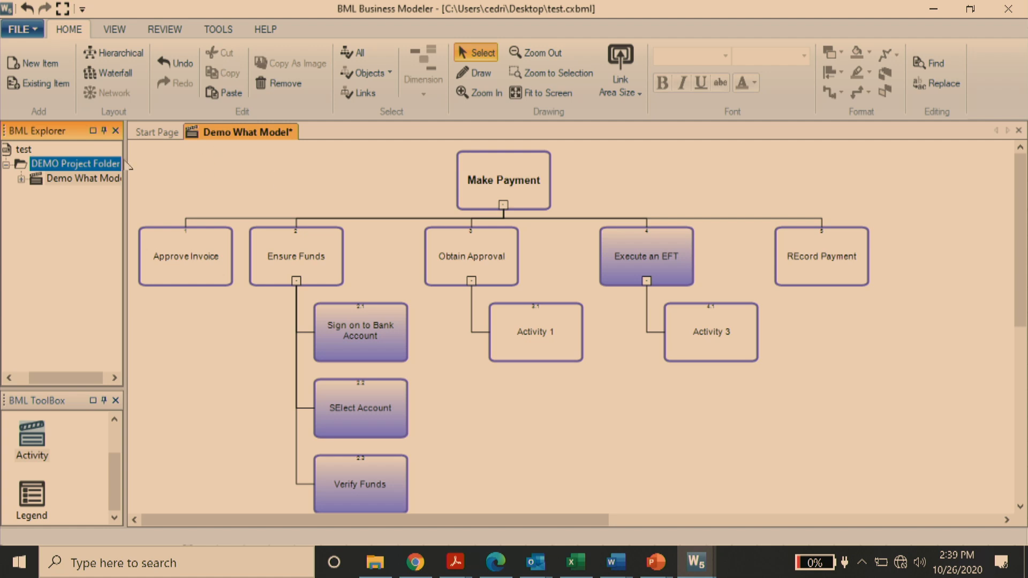
{"action": "right_click", "coordinate": [68, 167]}
{"action": "mouse_move", "coordinate": [106, 179]}
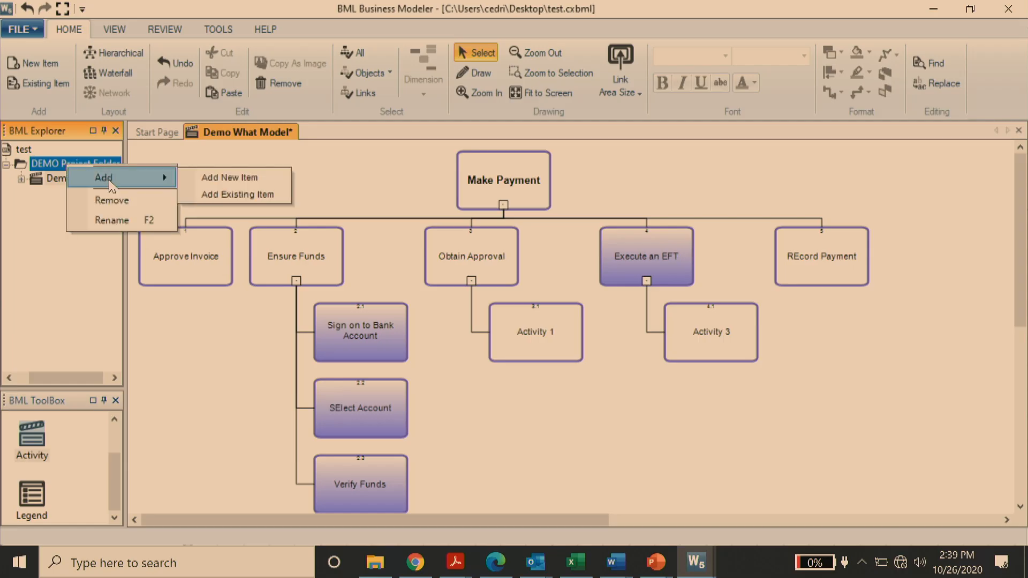
{"action": "left_click", "coordinate": [220, 182]}
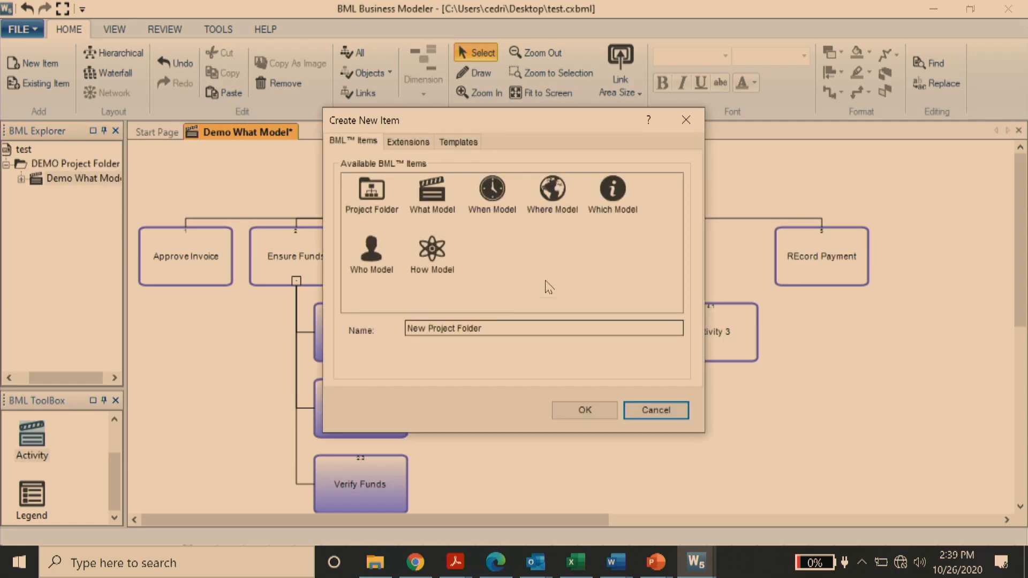
{"action": "left_click", "coordinate": [374, 253]}
{"action": "left_click", "coordinate": [427, 332]}
{"action": "double_click", "coordinate": [418, 328]}
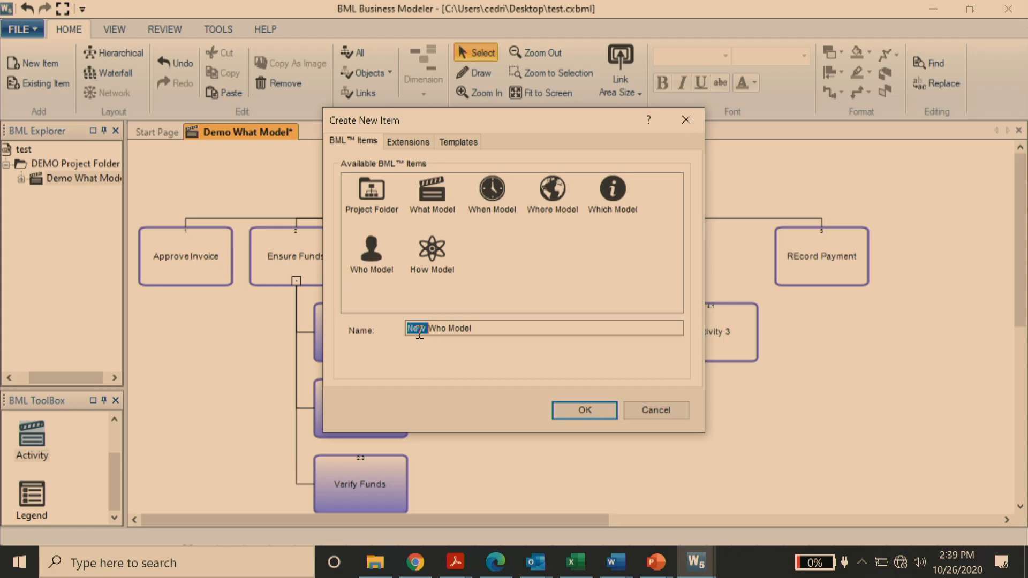
{"action": "type", "text": "DEmo"}
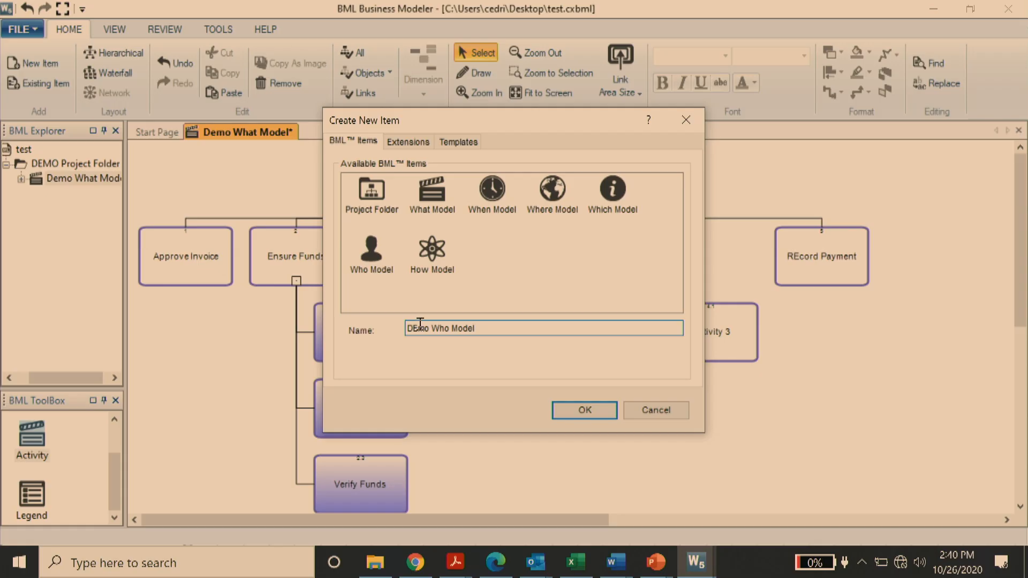
{"action": "left_click", "coordinate": [584, 408]}
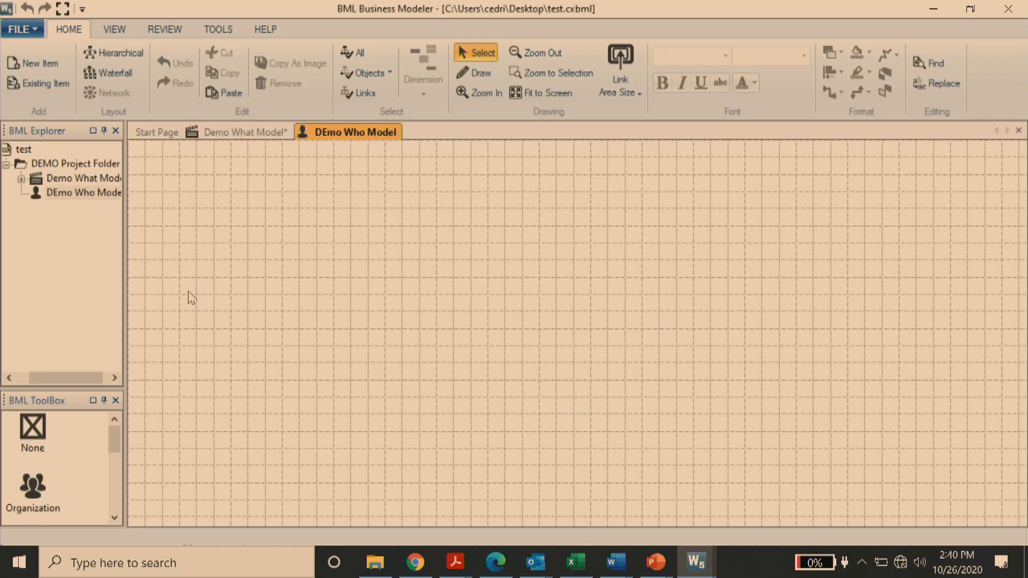
Hide the grid of the DEmo Who Model diagram
{"action": "left_click", "coordinate": [114, 29]}
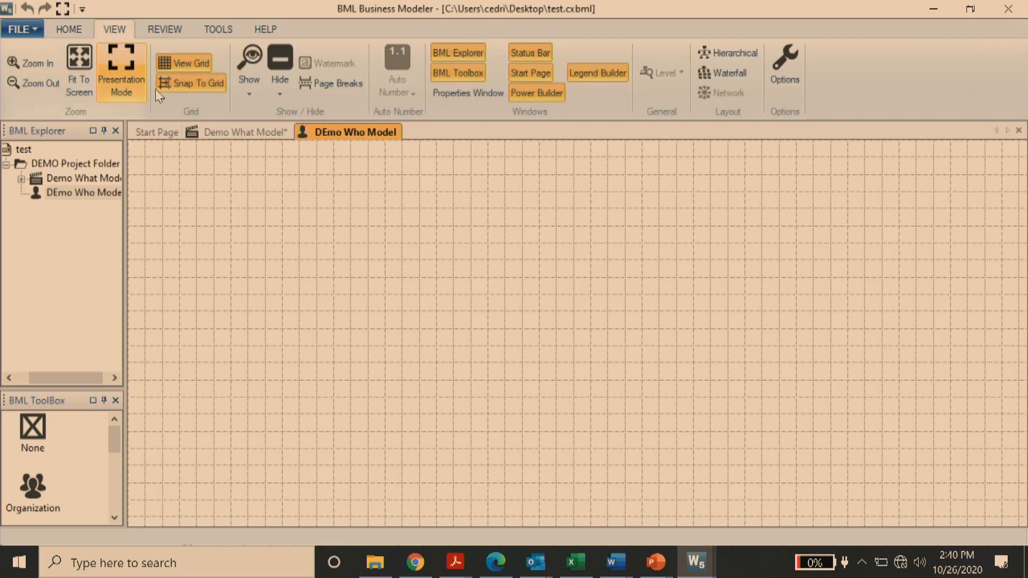
{"action": "left_click", "coordinate": [184, 63]}
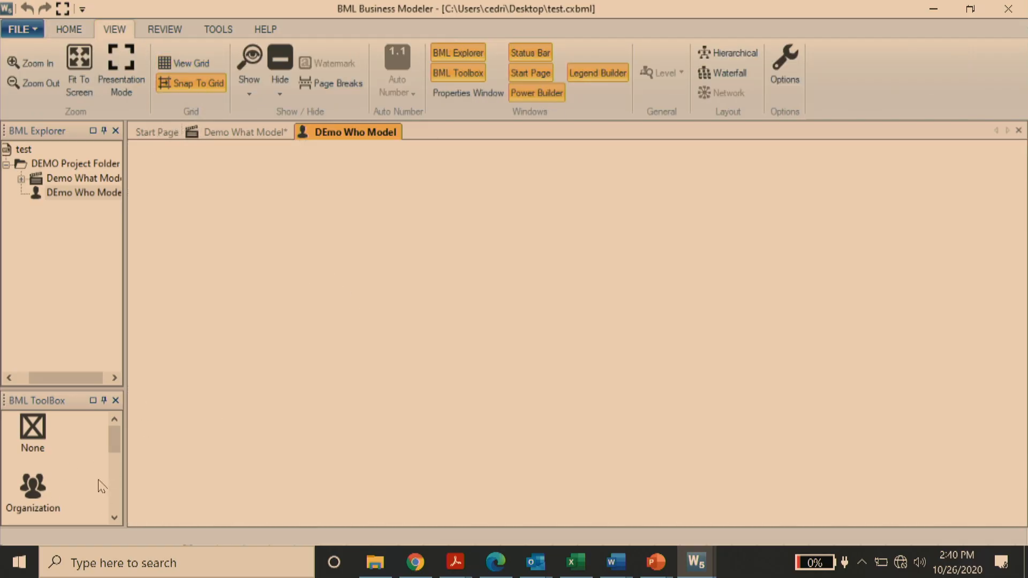
Examine the object types available for the Who Model in the toolbox, including Organization, Role and Person
{"action": "left_click_drag", "start_coordinate": [114, 440], "coordinate": [110, 459]}
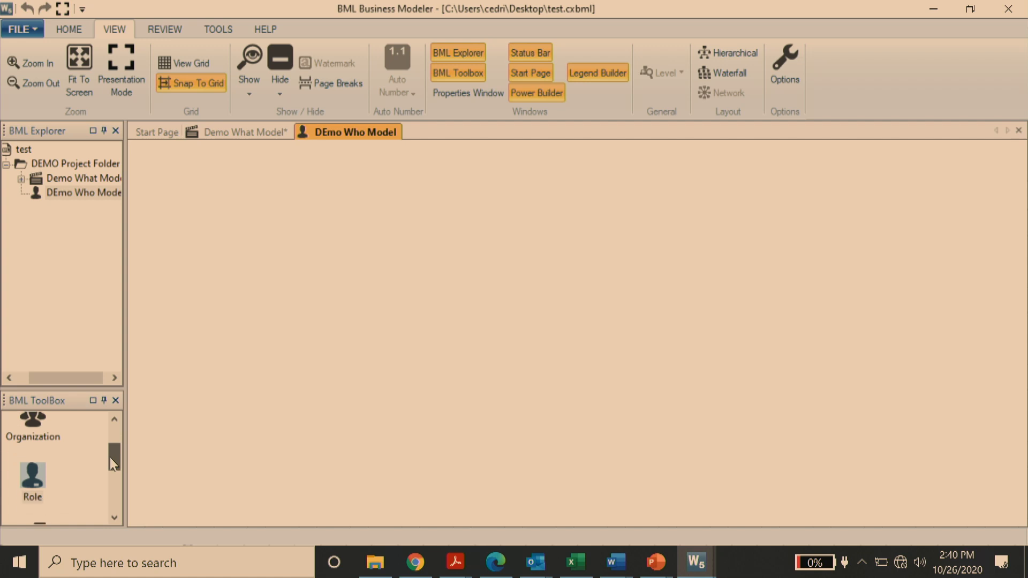
{"action": "left_click", "coordinate": [36, 437]}
{"action": "scroll", "coordinate": [73, 453], "scroll_direction": "up", "scroll_amount": 1}
{"action": "left_click", "coordinate": [43, 495]}
{"action": "left_click_drag", "start_coordinate": [112, 460], "coordinate": [123, 488]}
{"action": "left_click", "coordinate": [33, 450]}
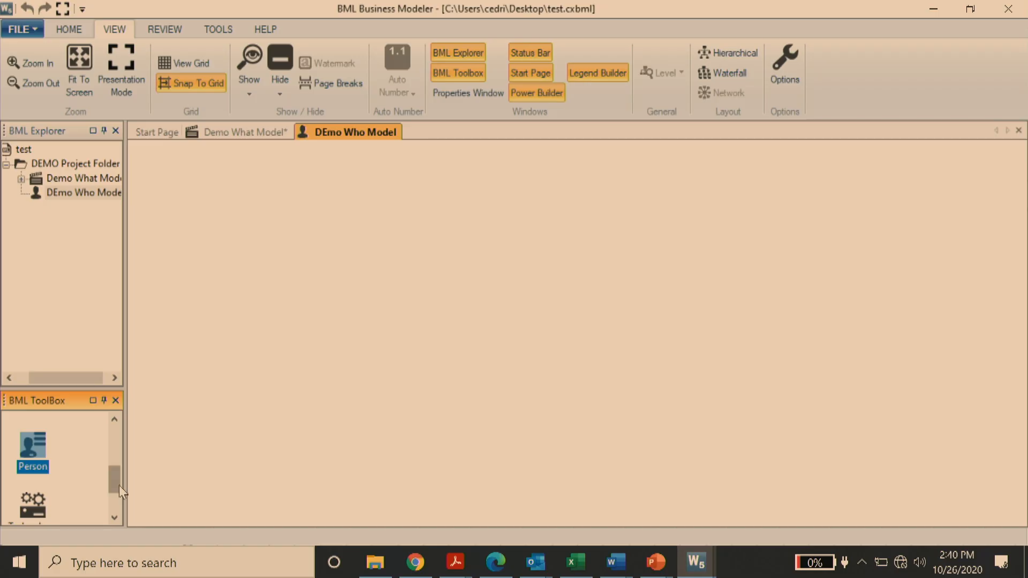
{"action": "left_click_drag", "start_coordinate": [116, 487], "coordinate": [114, 454]}
{"action": "left_click", "coordinate": [30, 463]}
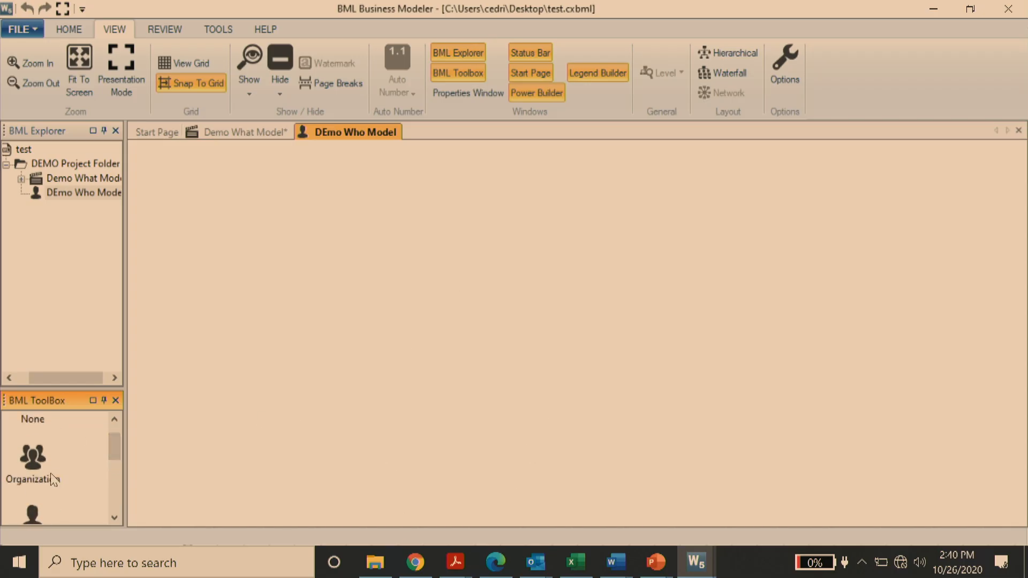
Add an Organization object named "Accounting Practice" to the DEmo Who Model diagram
{"action": "left_click_drag", "start_coordinate": [30, 455], "coordinate": [486, 183]}
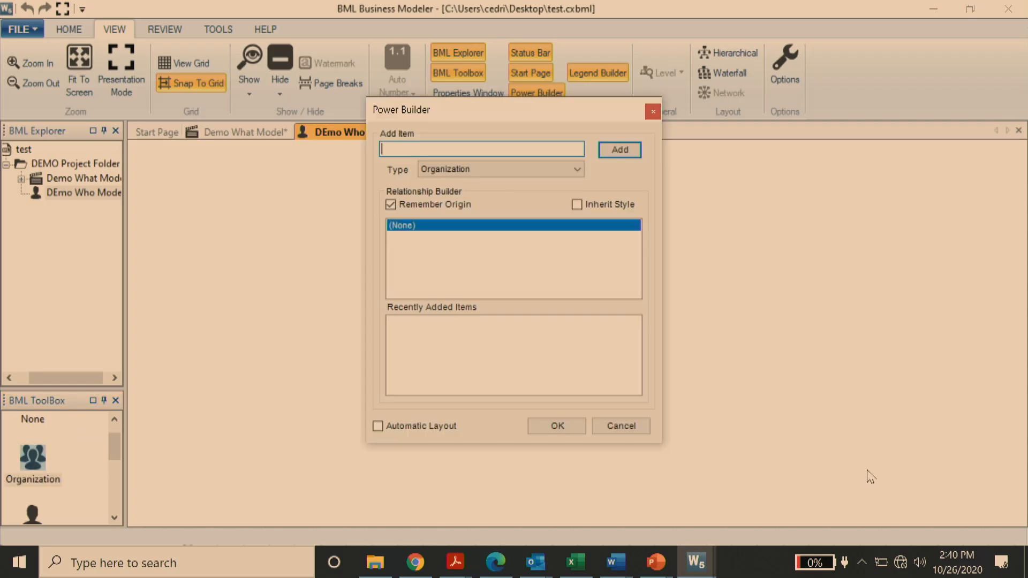
{"action": "type", "text": "A"}
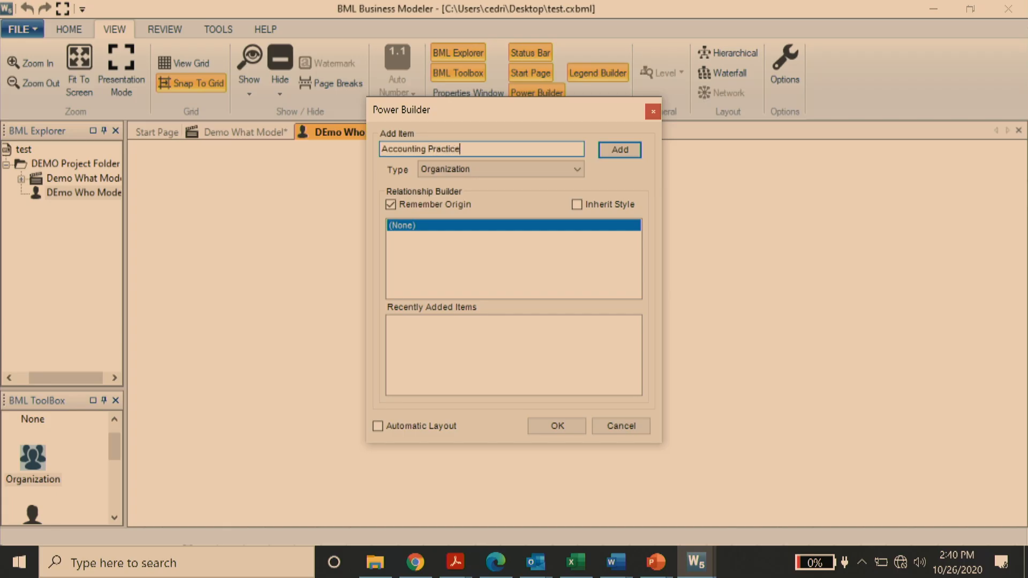
{"action": "type", "text": "ccounting Practice"}
{"action": "key", "text": "Return"}
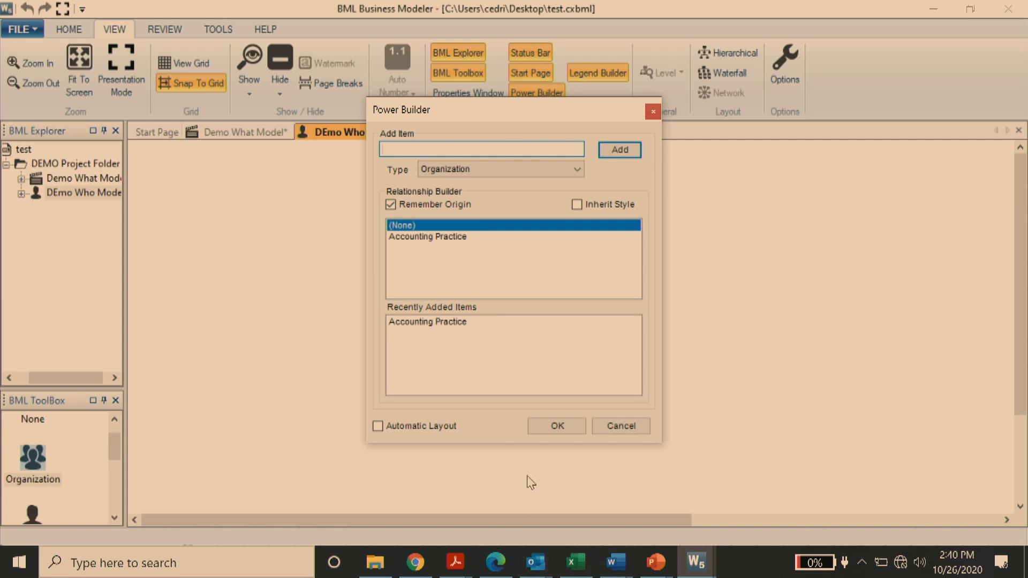
{"action": "left_click", "coordinate": [551, 427]}
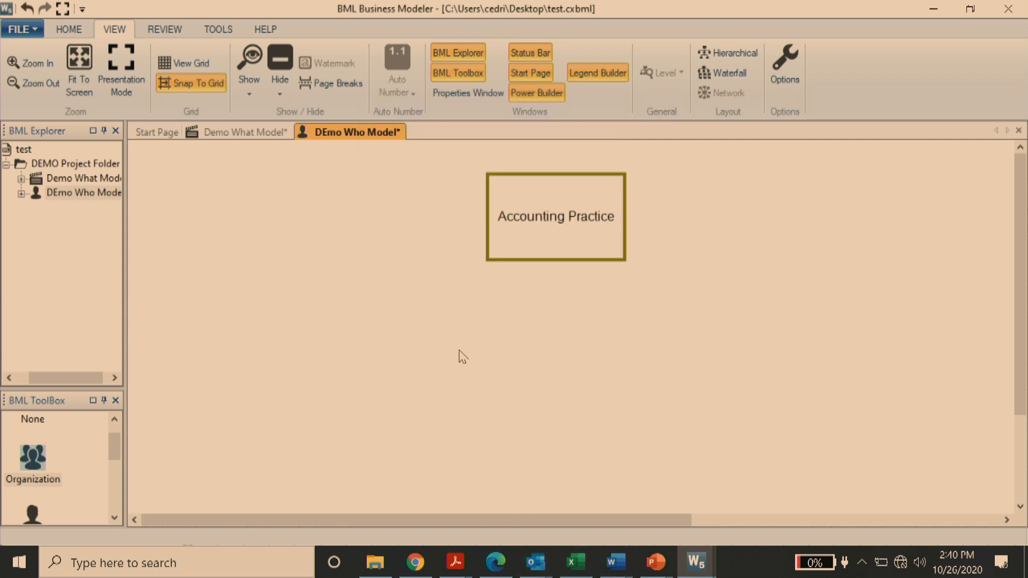
Add the organizations "Compliance Div", "AaDVISORY dIV" and "oPERATIONS dIV" under Accounting Practice with Automatic Layout enabled
{"action": "scroll", "coordinate": [94, 482], "scroll_direction": "down", "scroll_amount": 1}
{"action": "scroll", "coordinate": [94, 482], "scroll_direction": "up", "scroll_amount": 2}
{"action": "left_click_drag", "start_coordinate": [36, 488], "coordinate": [540, 218]}
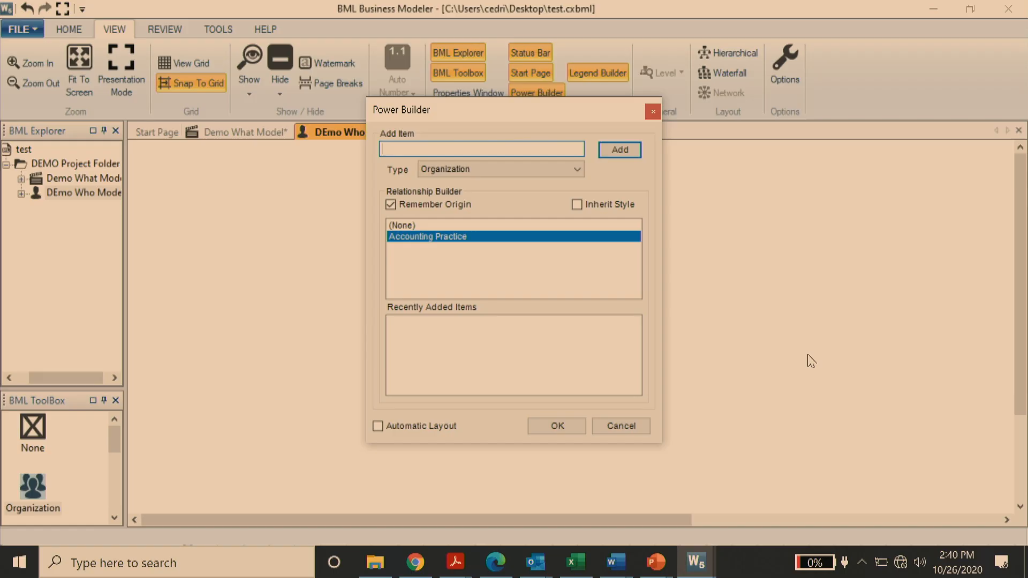
{"action": "type", "text": "Compliance Div"}
{"action": "key", "text": "Return"}
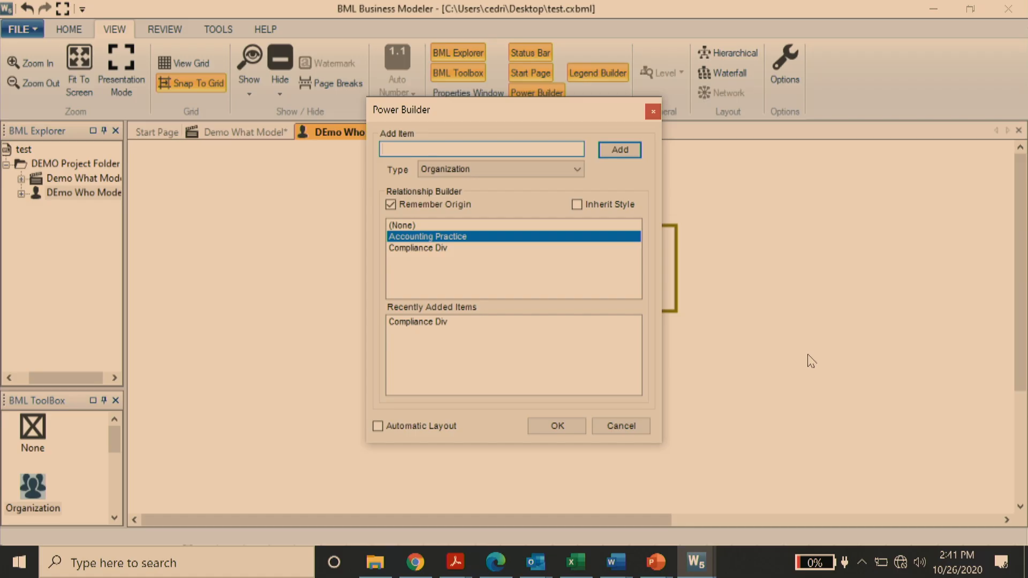
{"action": "left_click", "coordinate": [377, 427]}
{"action": "left_click", "coordinate": [441, 150]}
{"action": "type", "text": "AaDVISORY dIV"}
{"action": "key", "text": "Return"}
{"action": "type", "text": "oPERATIONS dIV"}
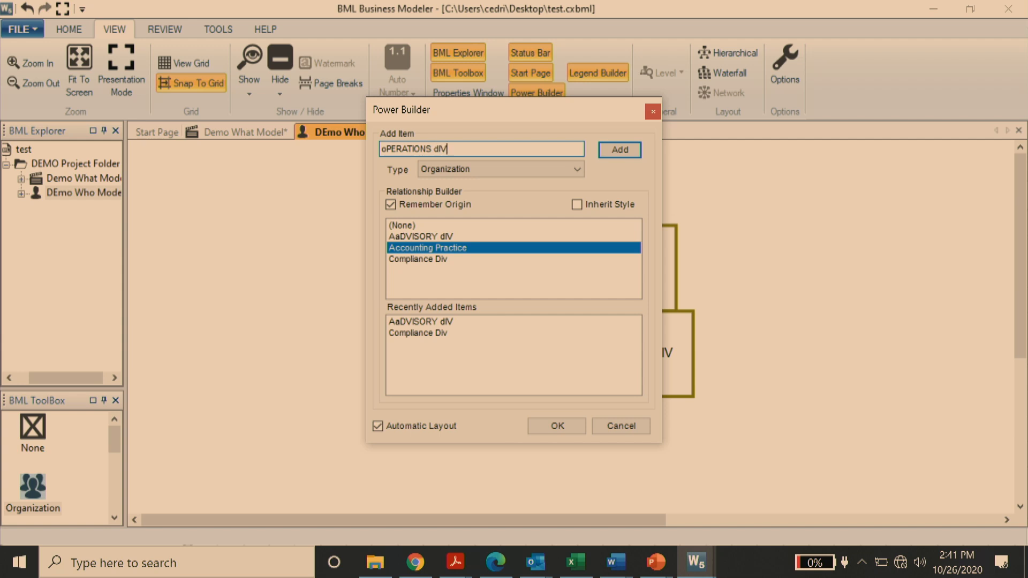
{"action": "key", "text": "Return"}
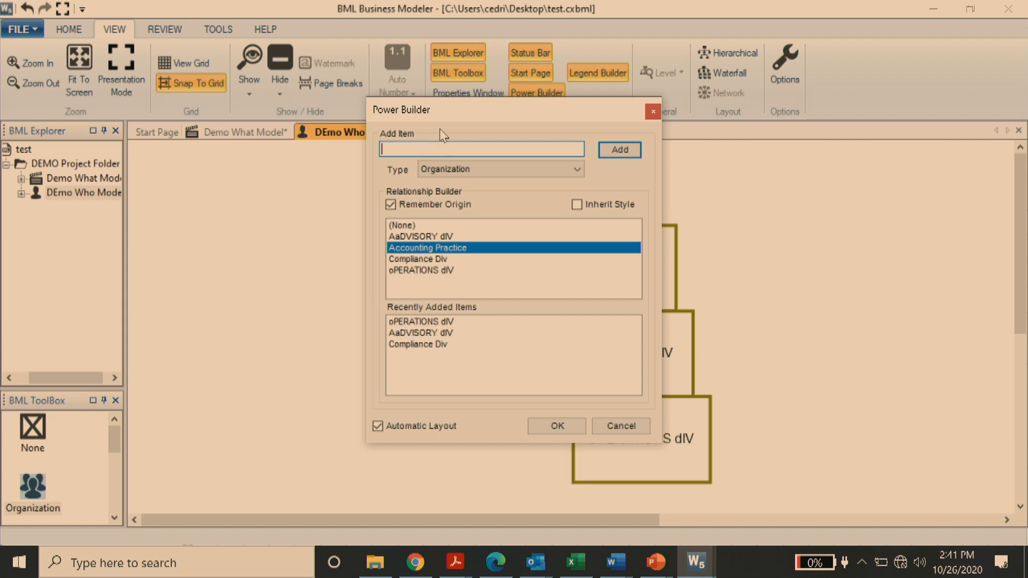
{"action": "left_click", "coordinate": [565, 426]}
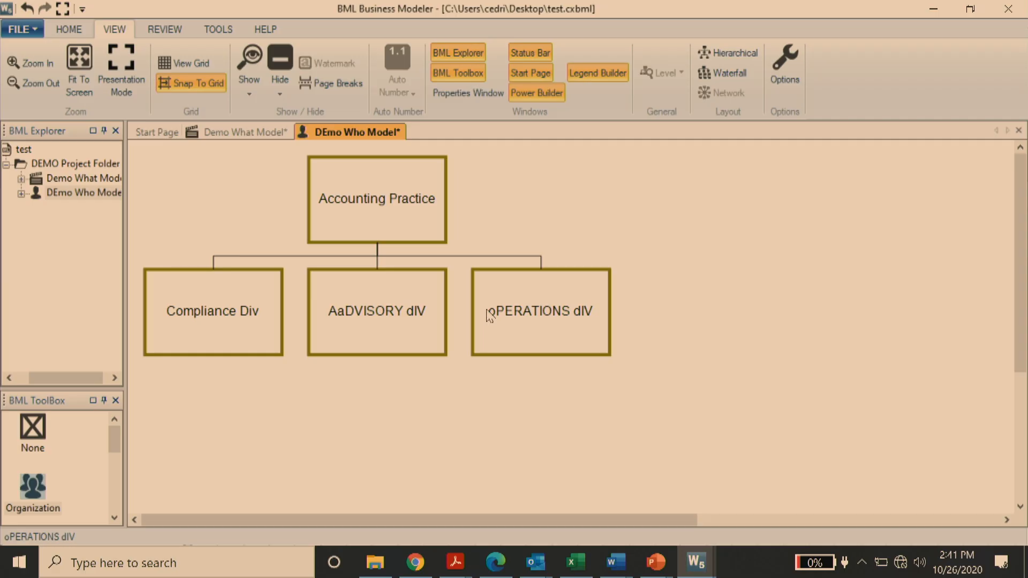
Correct the name of the AaDVISORY dIV organization to "ADVISORY dIV"
{"action": "scroll", "coordinate": [294, 414], "scroll_direction": "down", "scroll_amount": 2}
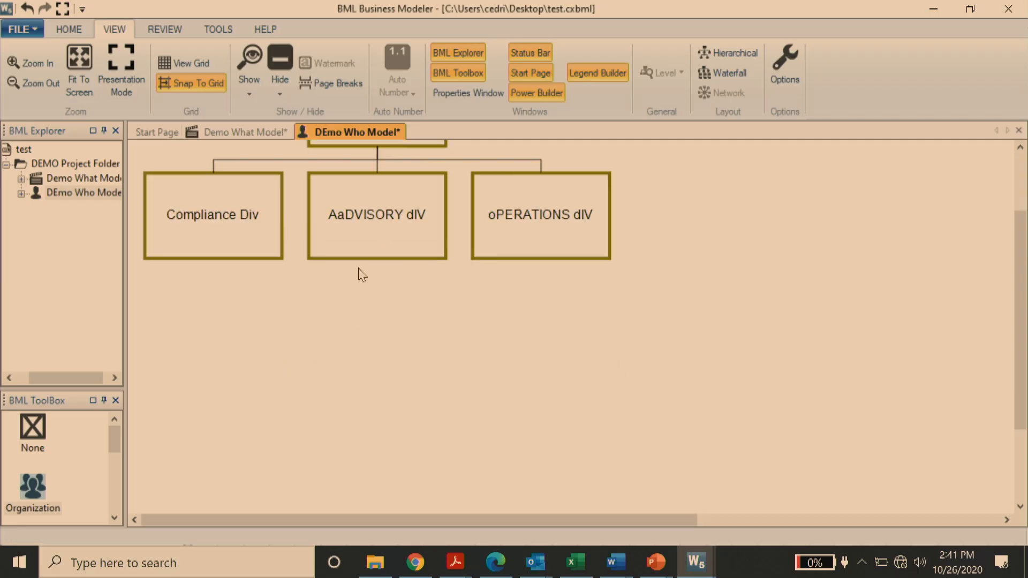
{"action": "double_click", "coordinate": [345, 222]}
{"action": "left_click_drag", "start_coordinate": [373, 104], "coordinate": [377, 104]}
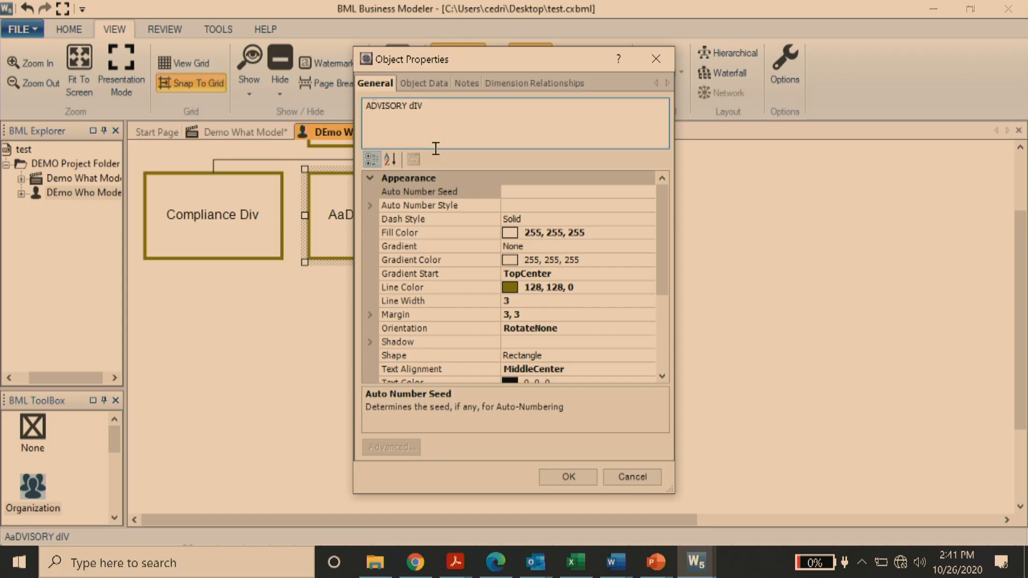
{"action": "left_click", "coordinate": [554, 478]}
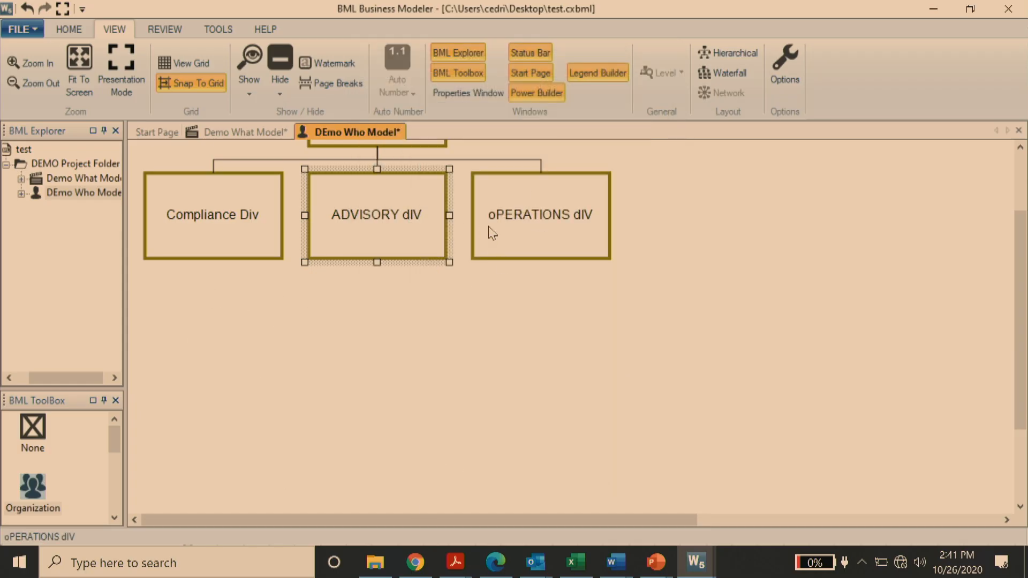
Correct the name of the oPERATIONS dIV organization to "OPERATIONS dIV"
{"action": "double_click", "coordinate": [518, 230]}
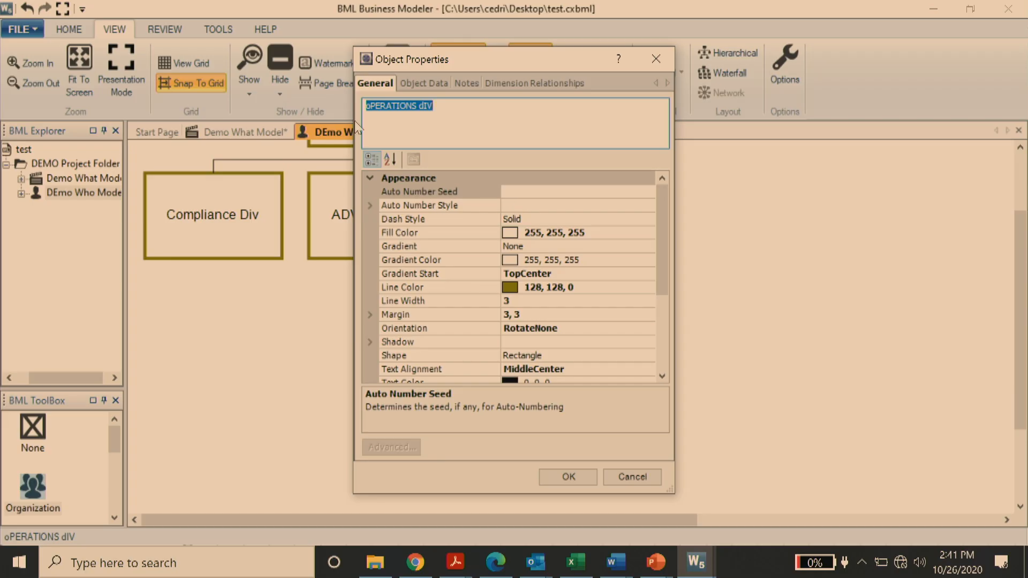
{"action": "left_click", "coordinate": [371, 111]}
{"action": "key", "text": "BackSpace"}
{"action": "type", "text": "O"}
{"action": "key", "text": "Caps_Lock"}
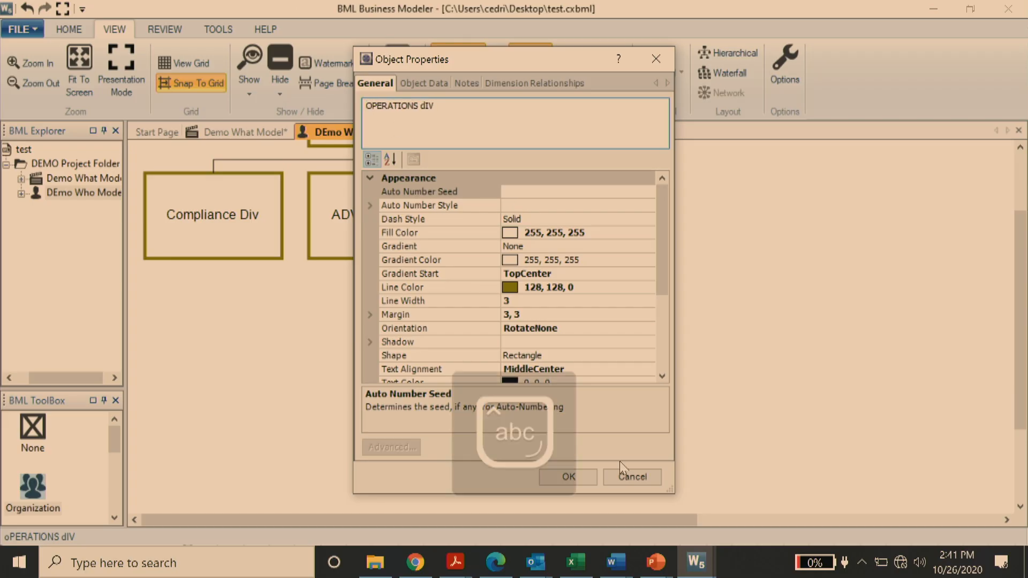
{"action": "left_click", "coordinate": [581, 475]}
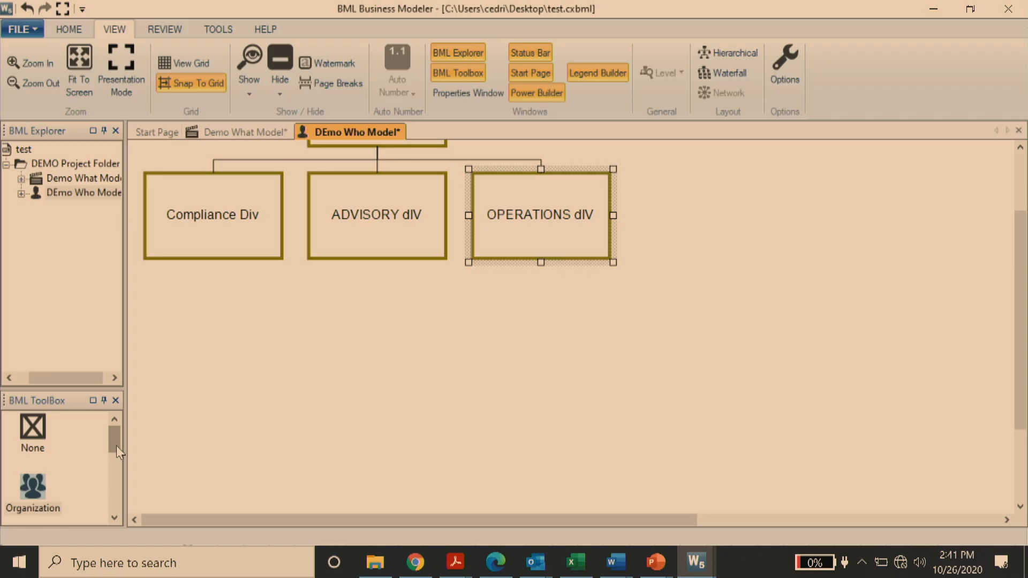
Add a Role named "OPs Manager" under OPERATIONS dIV with Automatic Layout enabled
{"action": "scroll", "coordinate": [117, 445], "scroll_direction": "down", "scroll_amount": 1}
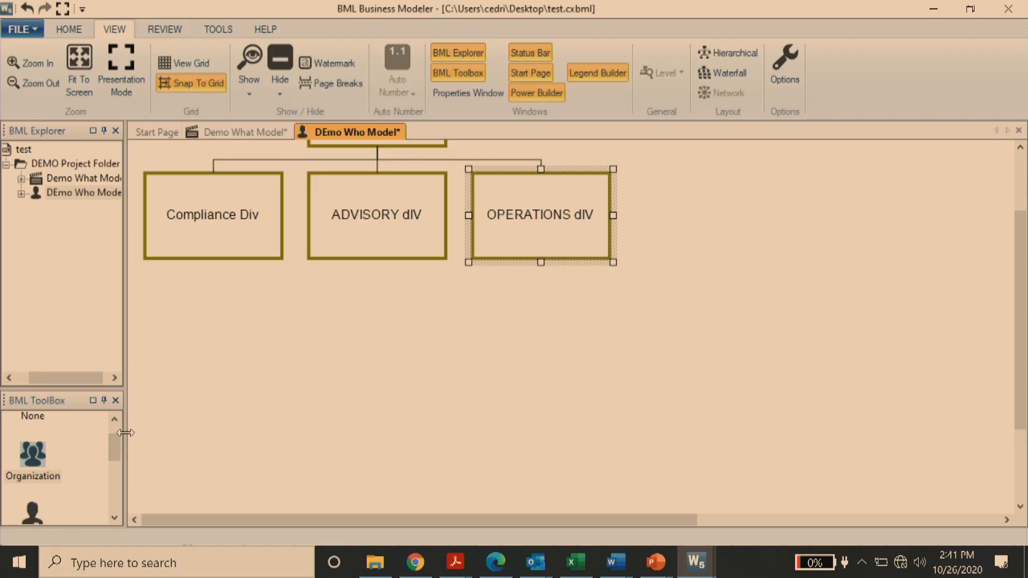
{"action": "left_click_drag", "start_coordinate": [114, 444], "coordinate": [112, 459]}
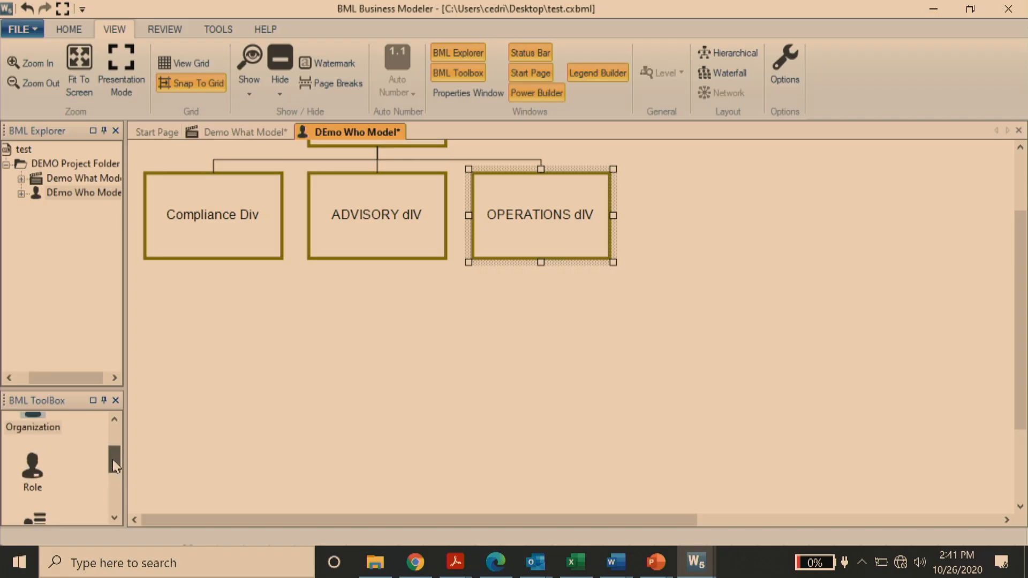
{"action": "left_click", "coordinate": [33, 482]}
{"action": "left_click_drag", "start_coordinate": [28, 484], "coordinate": [531, 226]}
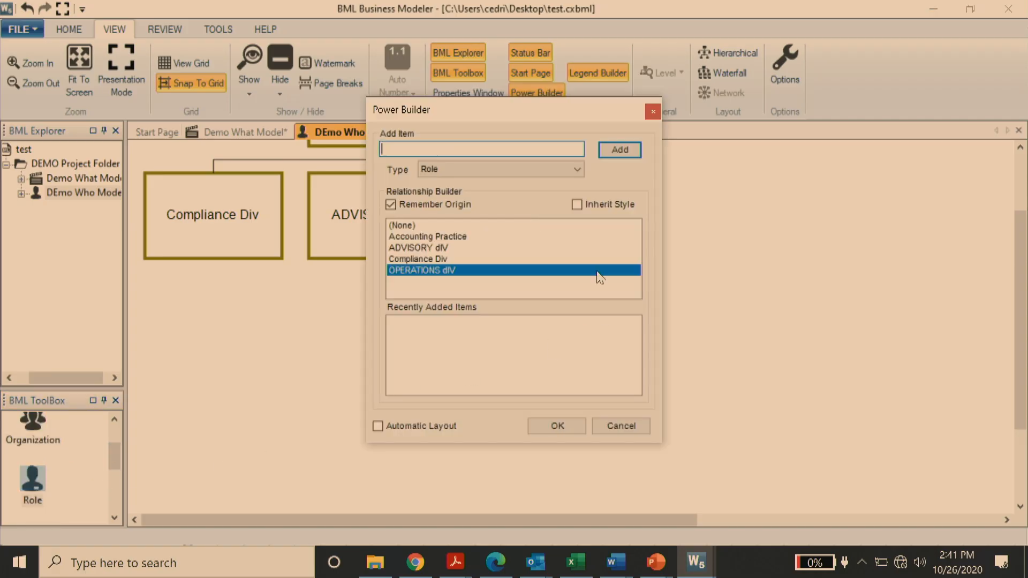
{"action": "left_click", "coordinate": [377, 427]}
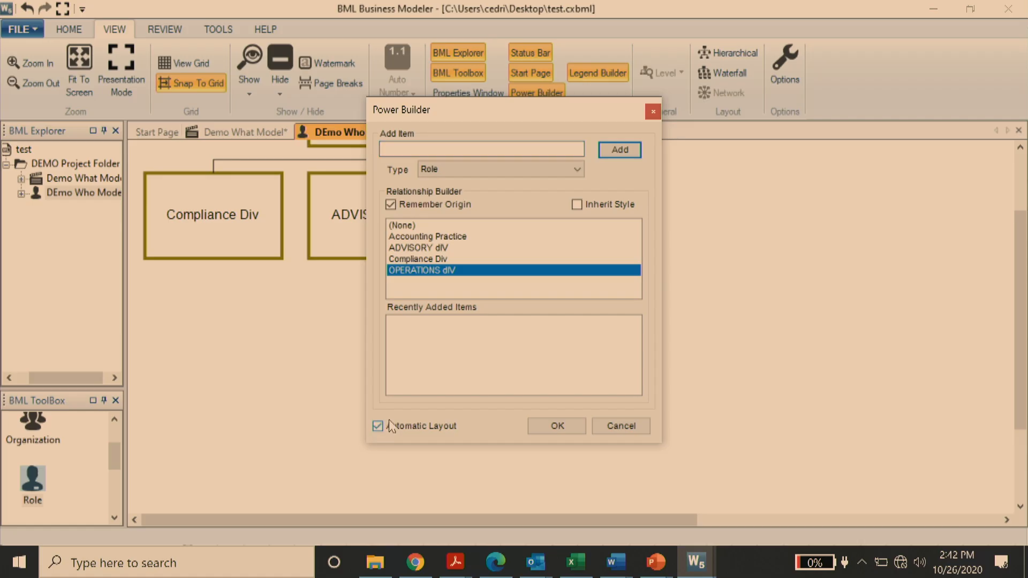
{"action": "left_click", "coordinate": [391, 150]}
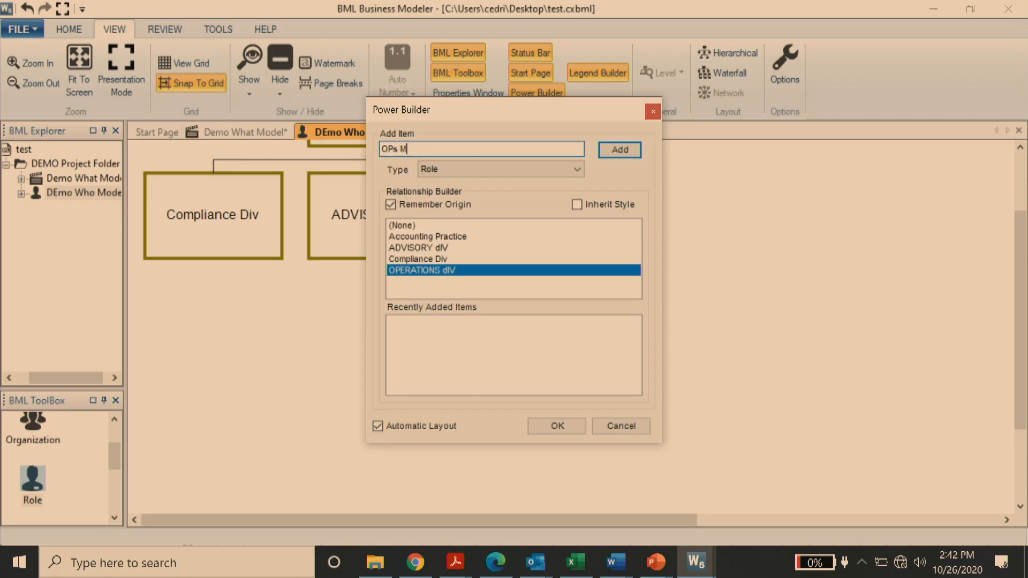
{"action": "type", "text": "OPs Manager"}
{"action": "key", "text": "Return"}
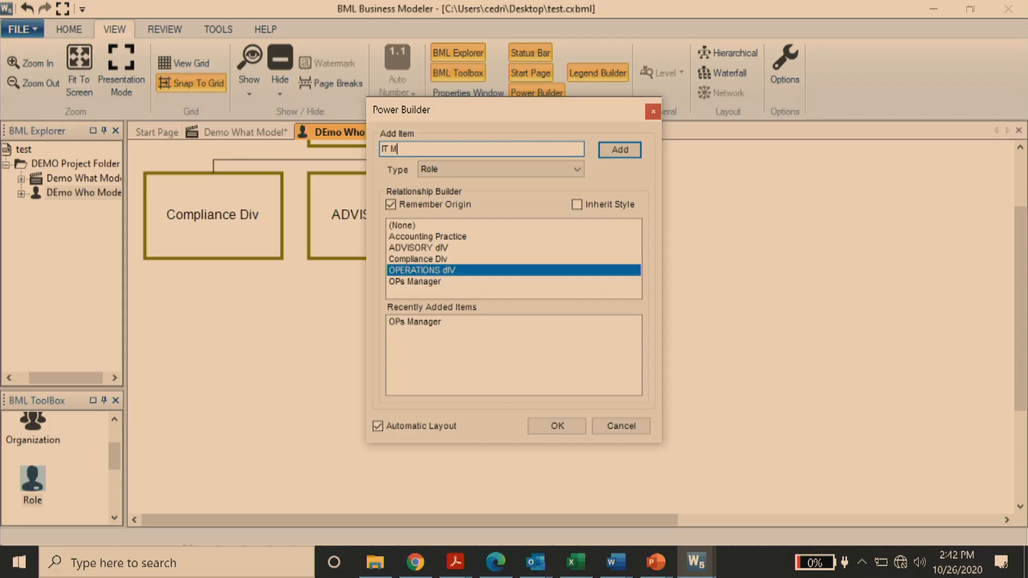
Add the roles "IT Manager", "Facilities" and "HR Manager" under OPERATIONS dIV and finish the Power Builder
{"action": "type", "text": "IT Manager"}
{"action": "key", "text": "Return"}
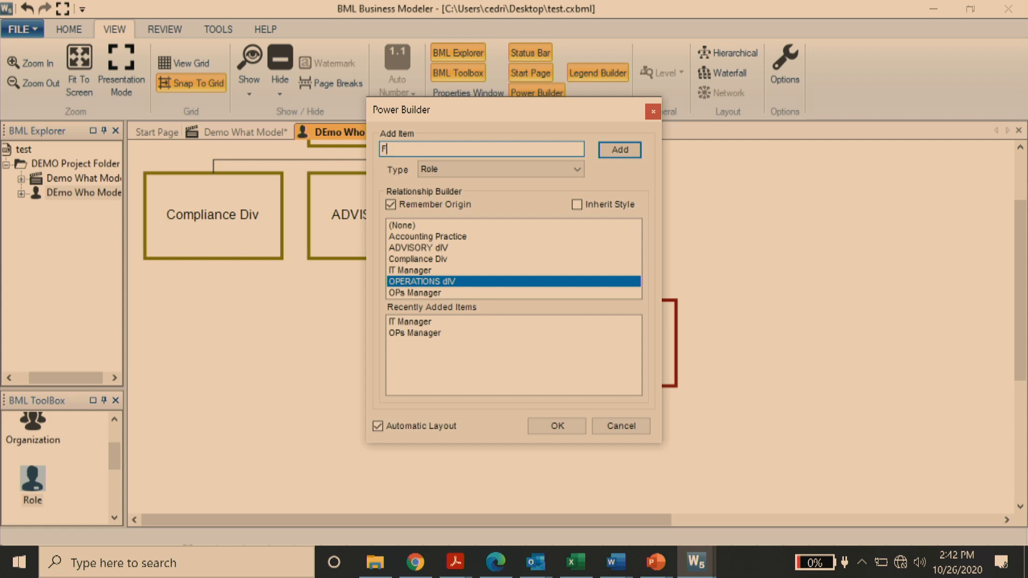
{"action": "type", "text": "Facilities"}
{"action": "key", "text": "Return"}
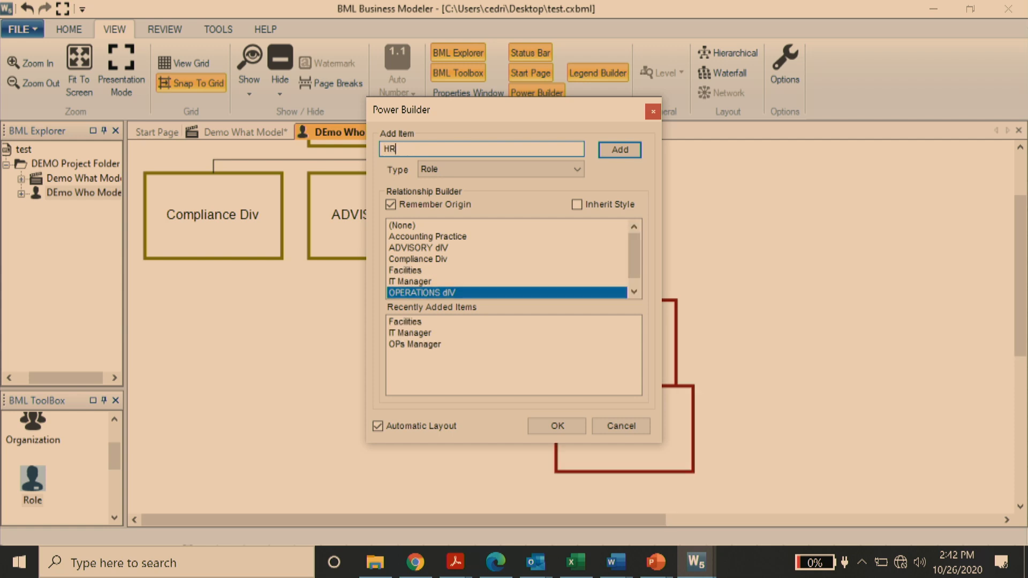
{"action": "type", "text": "HR Manager"}
{"action": "key", "text": "Return"}
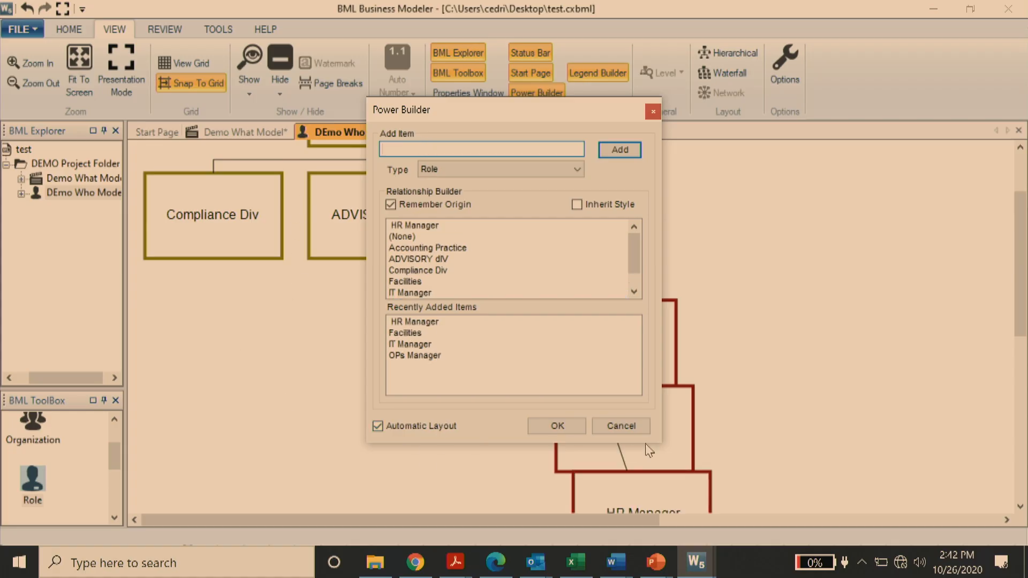
{"action": "left_click", "coordinate": [560, 423]}
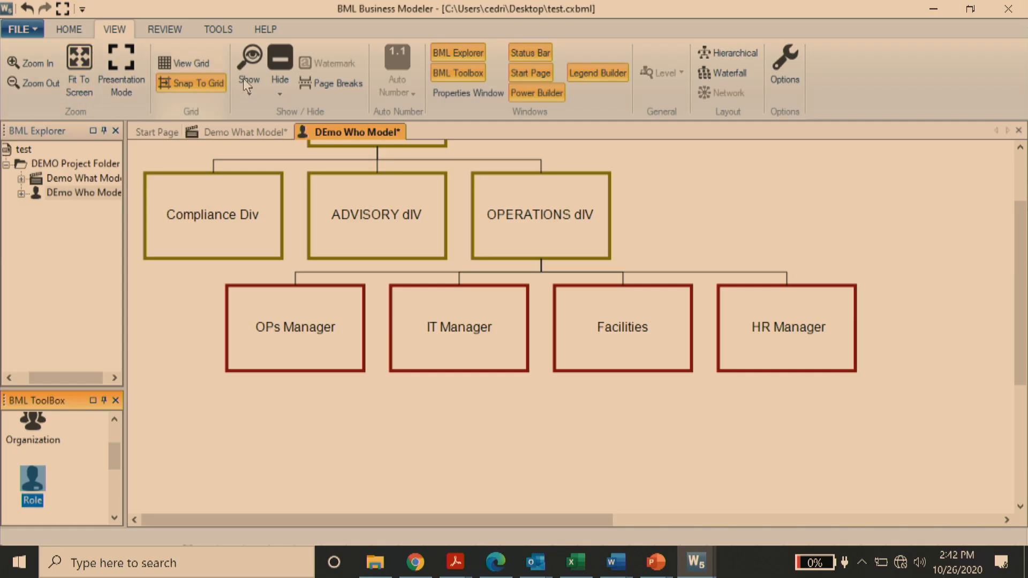
Apply the Waterfall layout to the DEmo Who Model diagram
{"action": "left_click", "coordinate": [69, 29]}
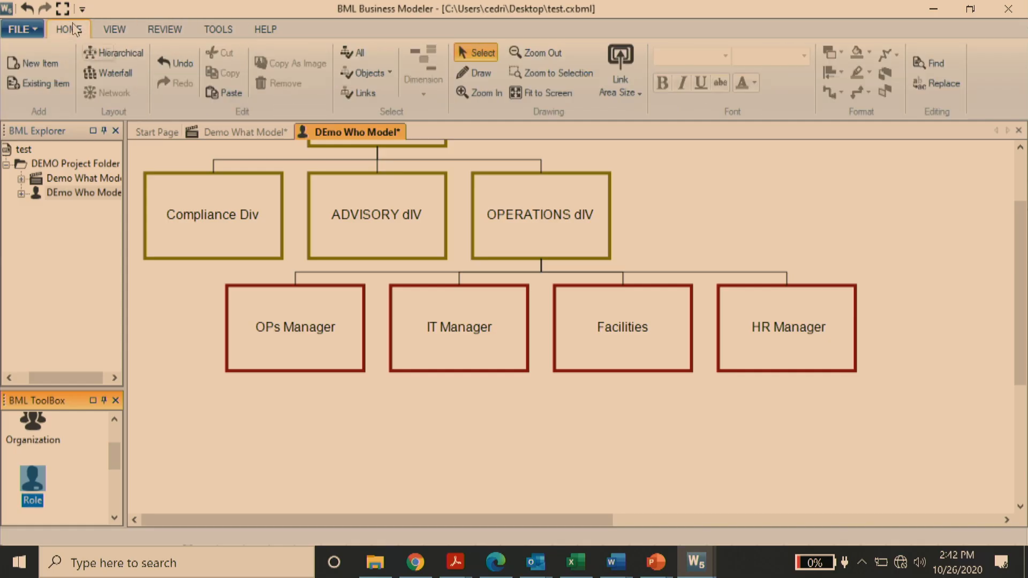
{"action": "left_click", "coordinate": [114, 72]}
{"action": "scroll", "coordinate": [161, 484], "scroll_direction": "up", "scroll_amount": 2}
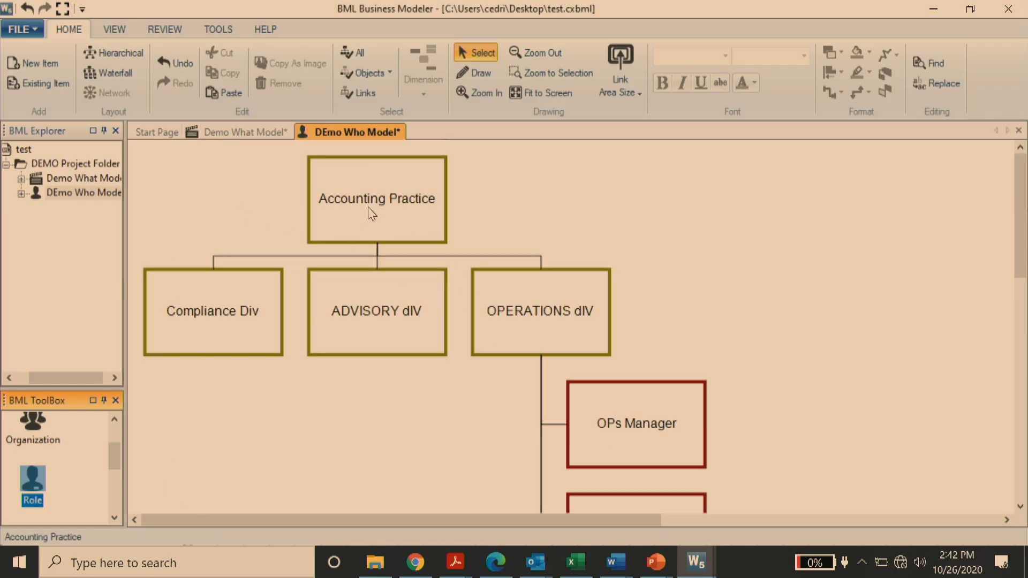
Compare the activities in the Demo What Model with the organizations and roles in the DEmo Who Model
{"action": "left_click", "coordinate": [220, 138]}
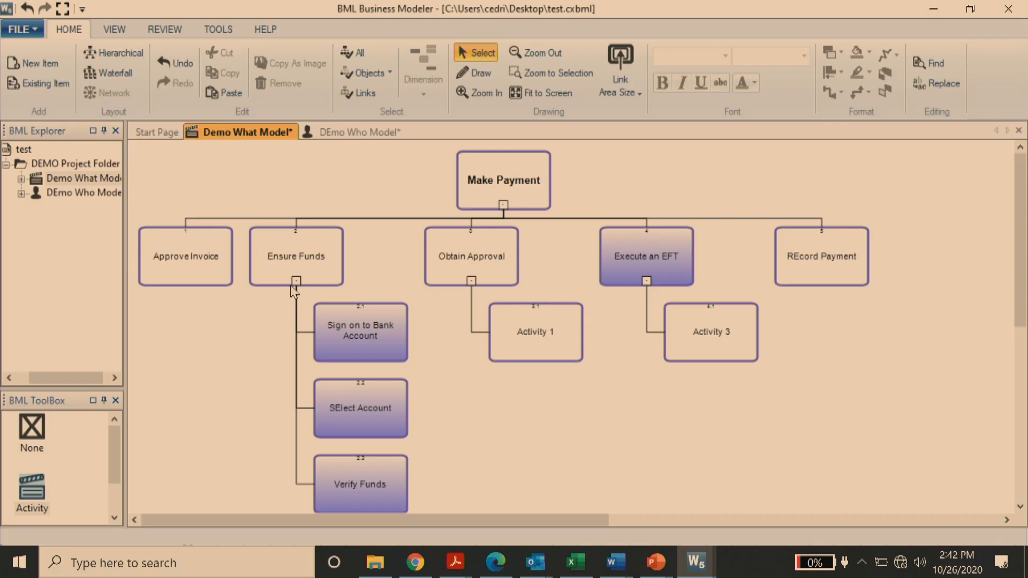
{"action": "left_click", "coordinate": [188, 253]}
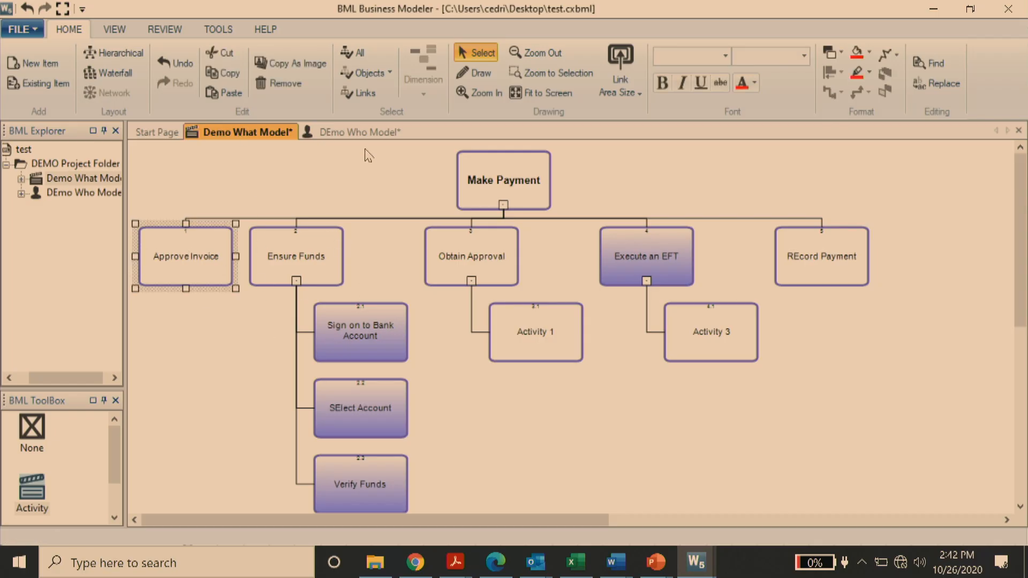
{"action": "left_click", "coordinate": [351, 133]}
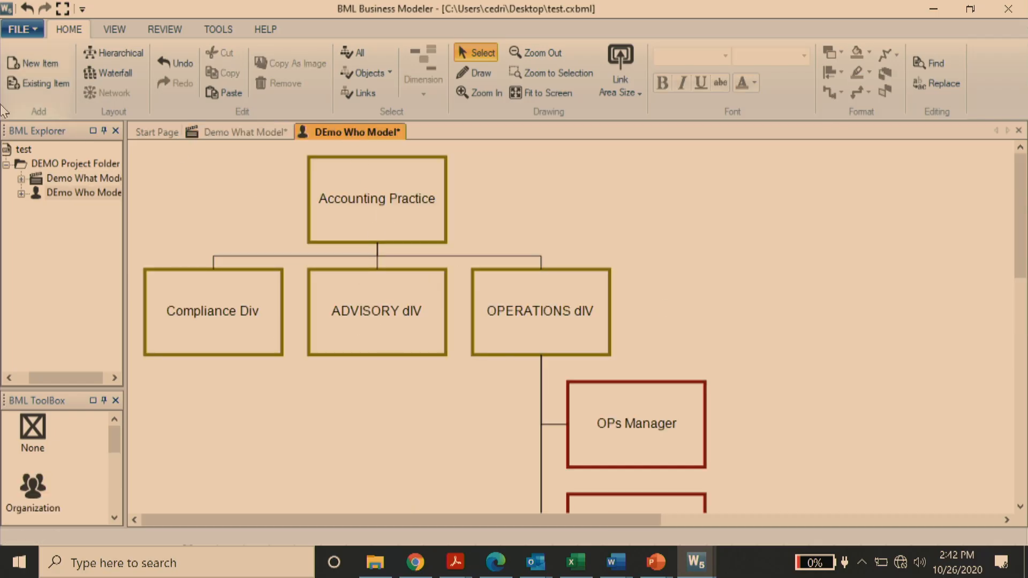
{"action": "left_click", "coordinate": [208, 135]}
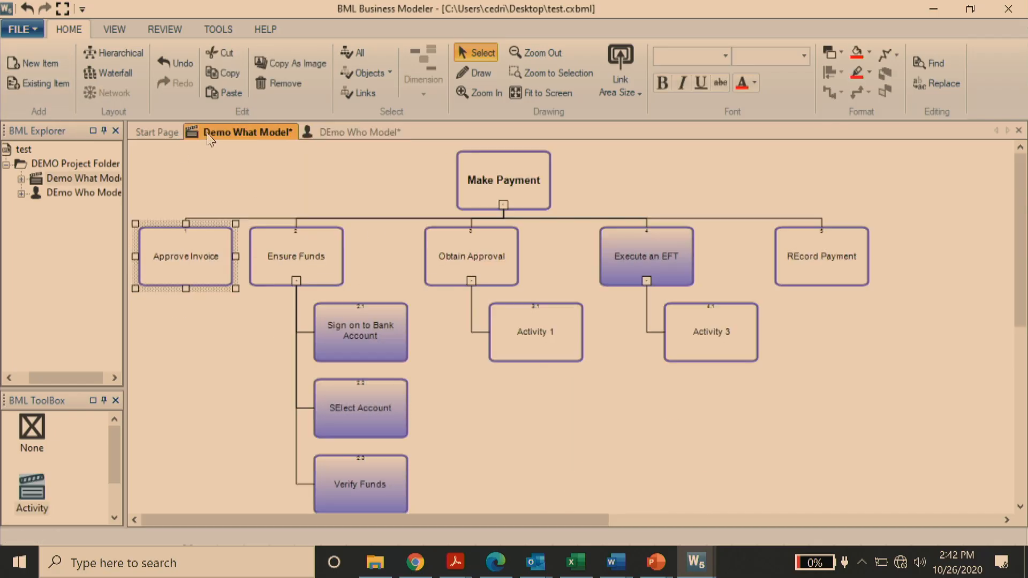
{"action": "left_click", "coordinate": [453, 277]}
{"action": "left_click", "coordinate": [350, 132]}
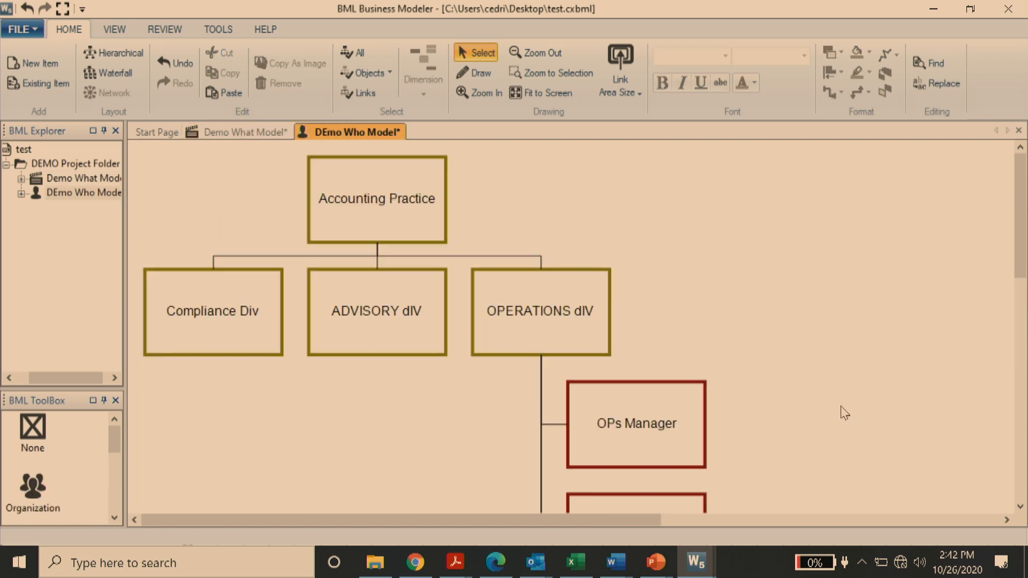
{"action": "left_click", "coordinate": [225, 132]}
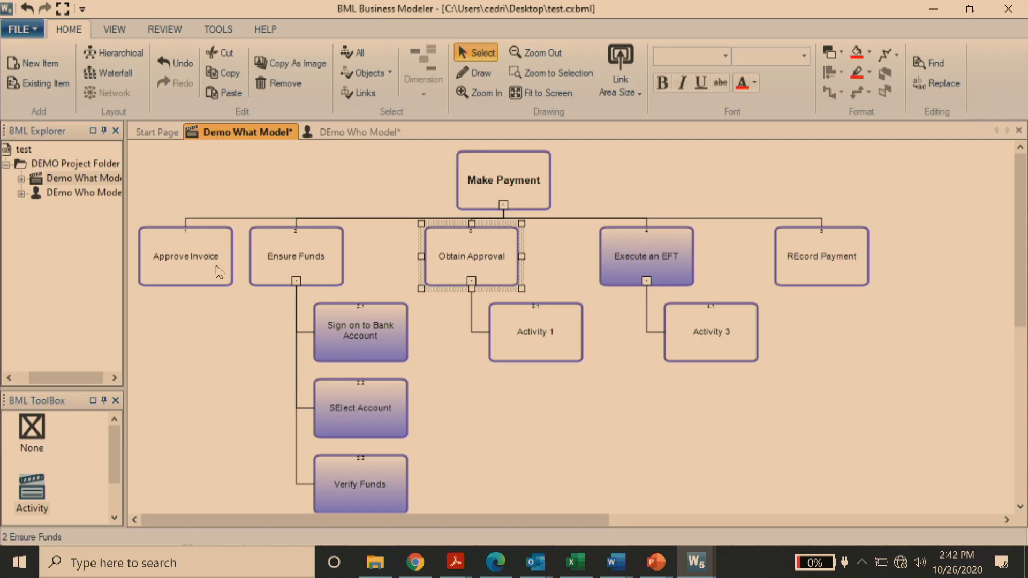
{"action": "left_click", "coordinate": [196, 256]}
{"action": "left_click", "coordinate": [282, 280]}
{"action": "left_click", "coordinate": [329, 321]}
{"action": "left_click", "coordinate": [343, 404]}
{"action": "left_click", "coordinate": [361, 485]}
{"action": "left_click", "coordinate": [547, 351]}
{"action": "left_click", "coordinate": [690, 382]}
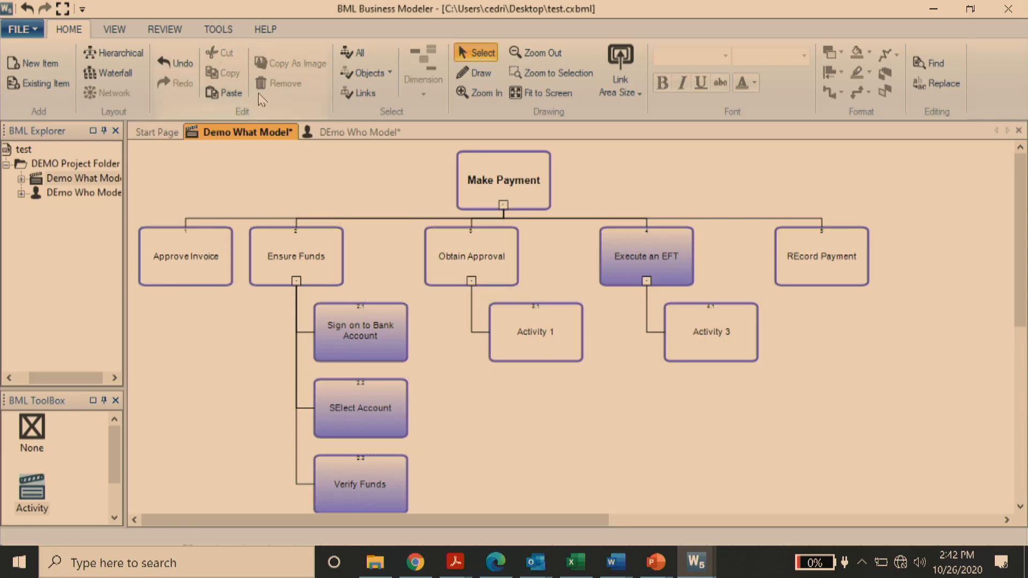
{"action": "left_click", "coordinate": [344, 134]}
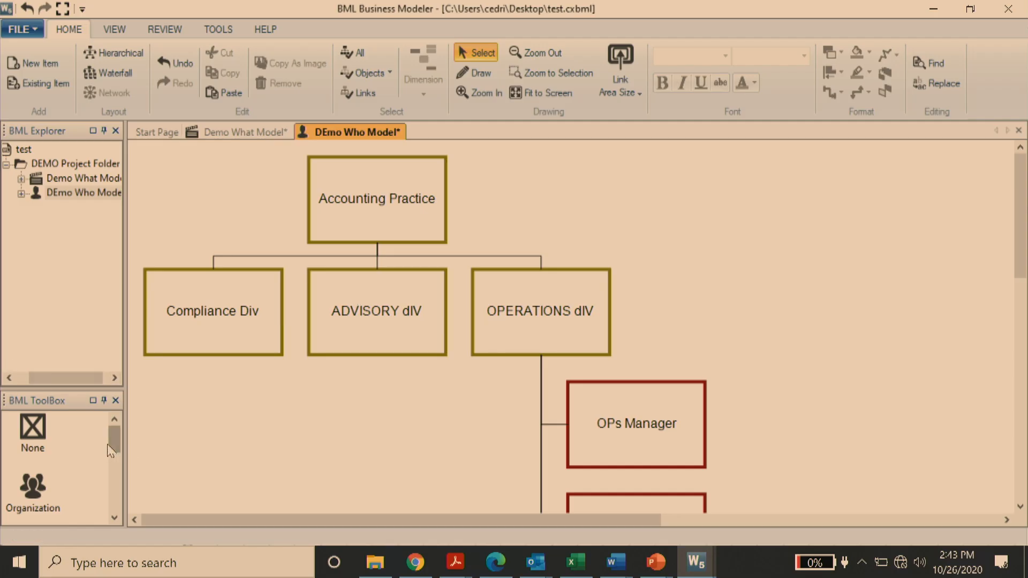
Expand the DEmo Who Model in the project tree and widen the explorer so full object names fit, with the Demo What Model open
{"action": "left_click", "coordinate": [233, 132]}
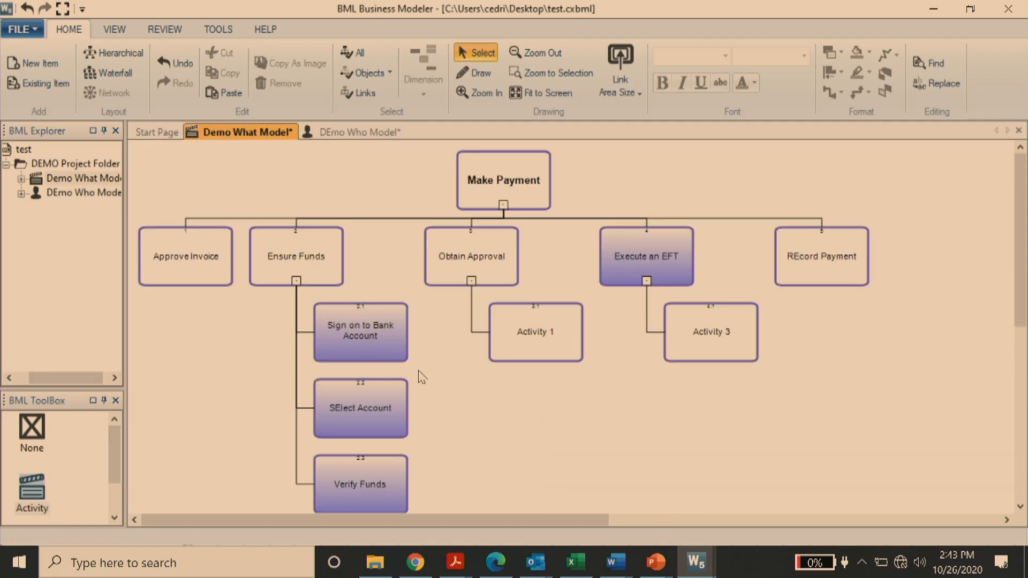
{"action": "left_click", "coordinate": [21, 194]}
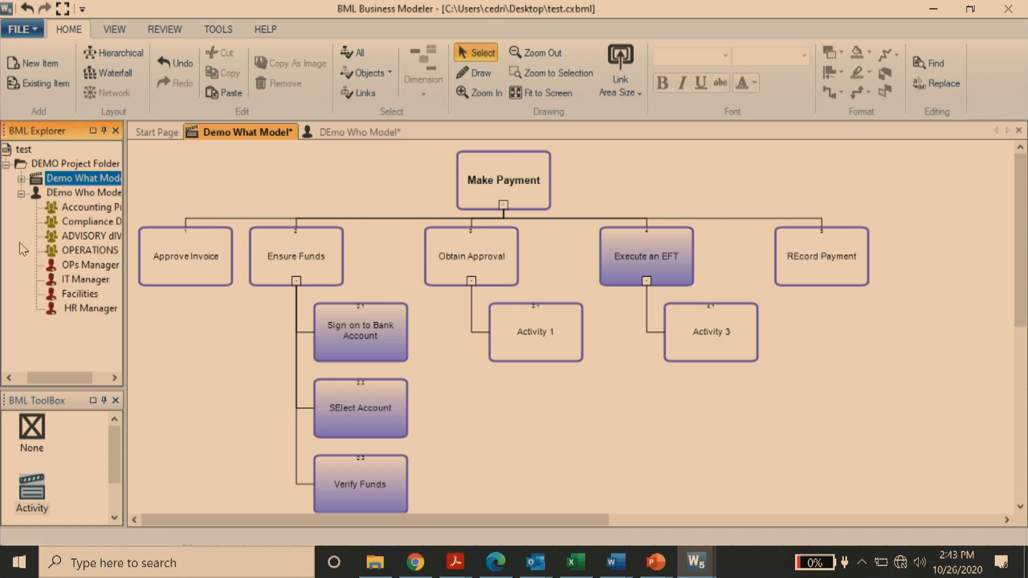
{"action": "left_click_drag", "start_coordinate": [126, 326], "coordinate": [253, 342]}
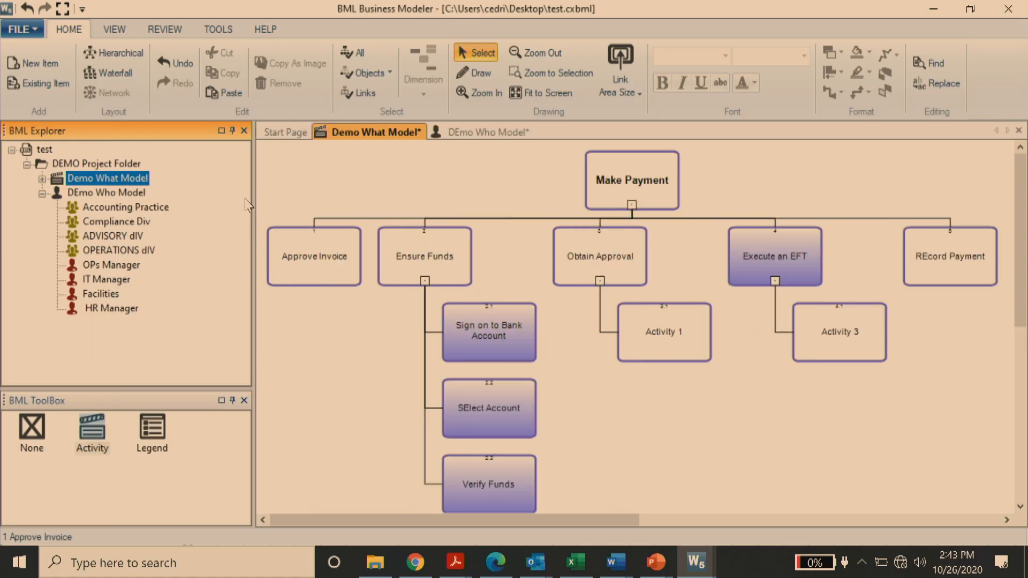
{"action": "left_click_drag", "start_coordinate": [250, 191], "coordinate": [141, 191]}
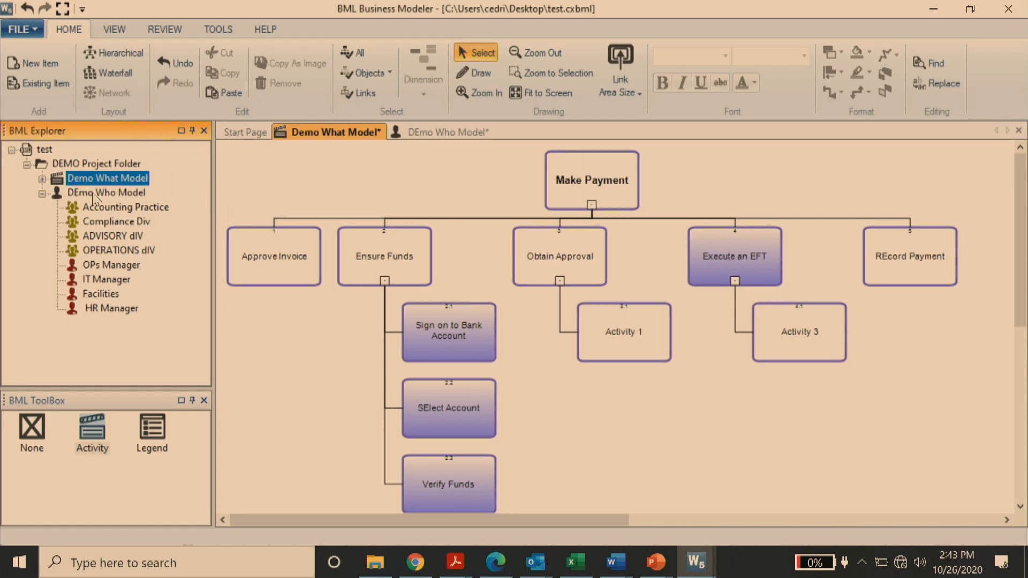
{"action": "left_click", "coordinate": [467, 134]}
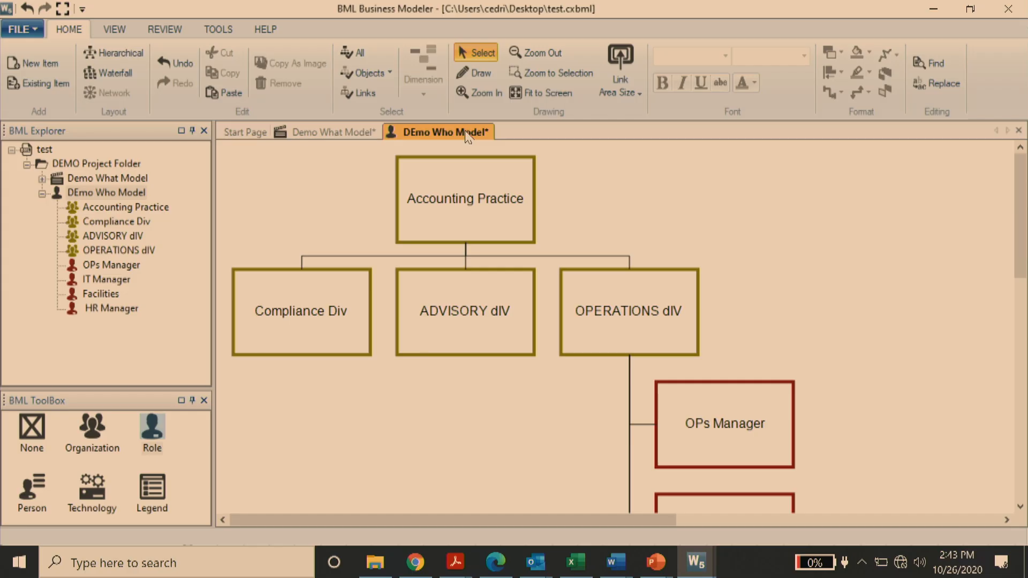
{"action": "left_click", "coordinate": [319, 138]}
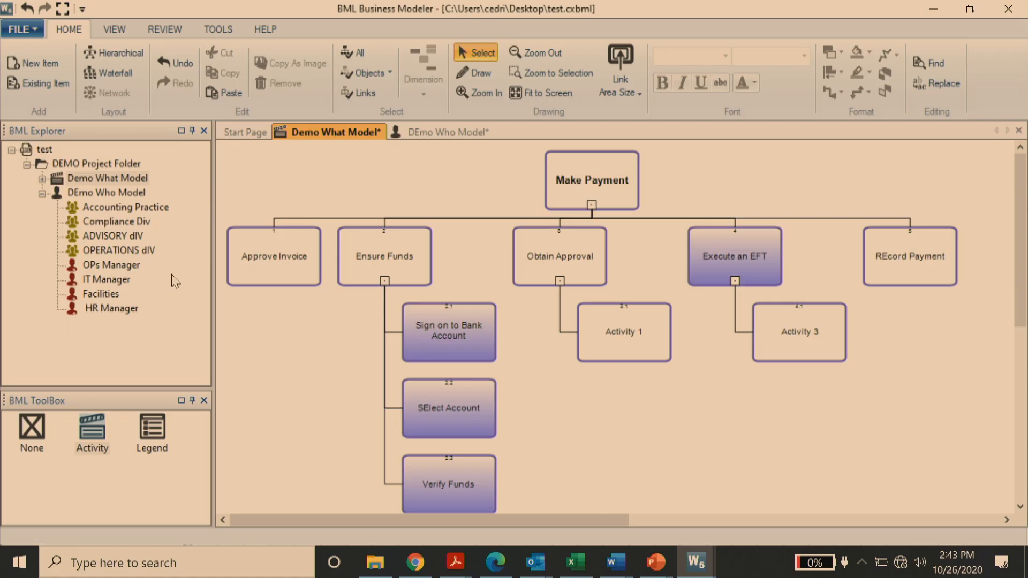
Link the OPs Manager role to the Approve Invoice activity and the ADVISORY dIV organization to Obtain Approval
{"action": "left_click_drag", "start_coordinate": [118, 270], "coordinate": [293, 268]}
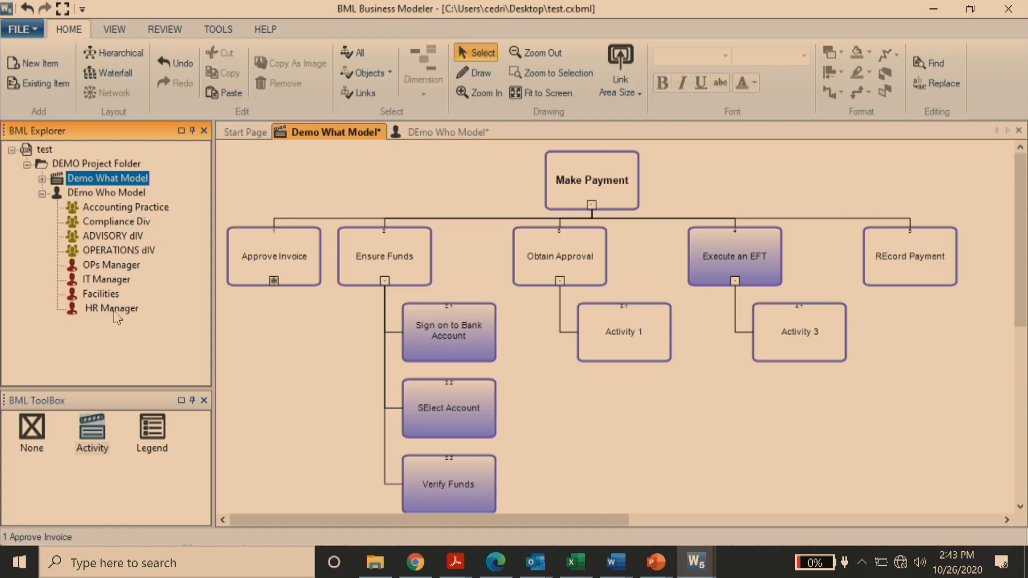
{"action": "left_click_drag", "start_coordinate": [114, 241], "coordinate": [591, 266]}
{"action": "left_click", "coordinate": [567, 280]}
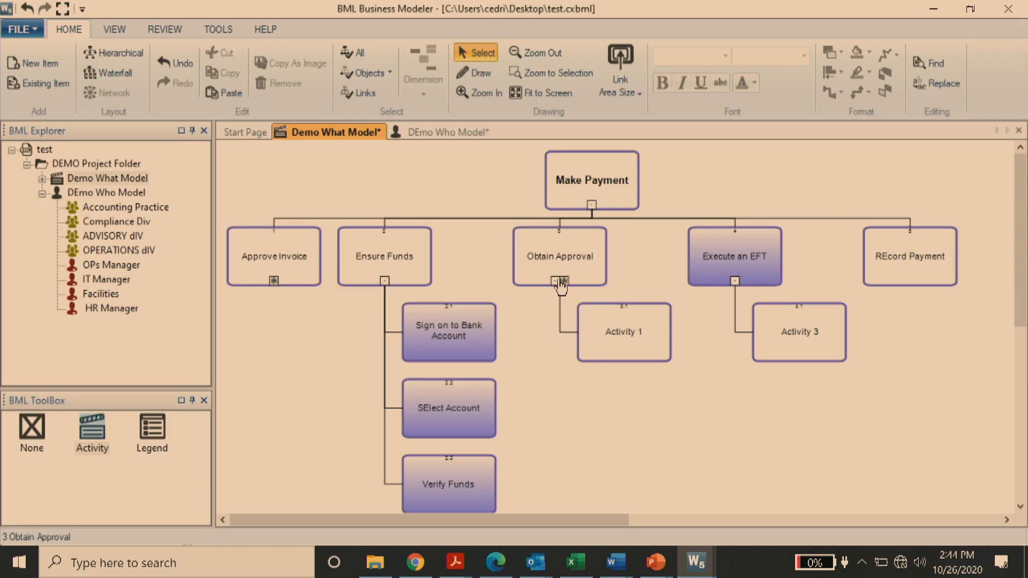
{"action": "left_click", "coordinate": [278, 283]}
{"action": "left_click", "coordinate": [316, 348]}
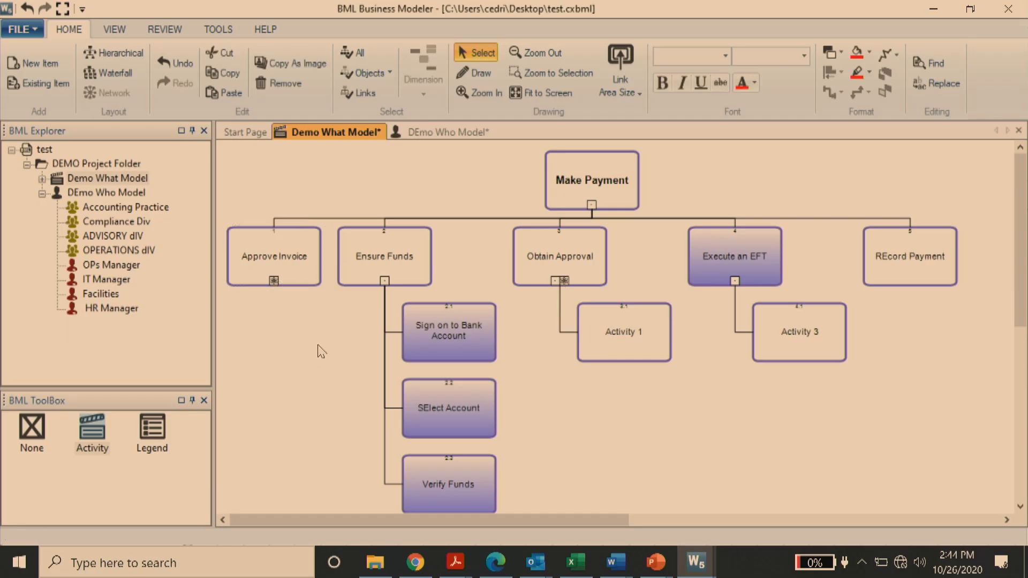
{"action": "mouse_move", "coordinate": [274, 283]}
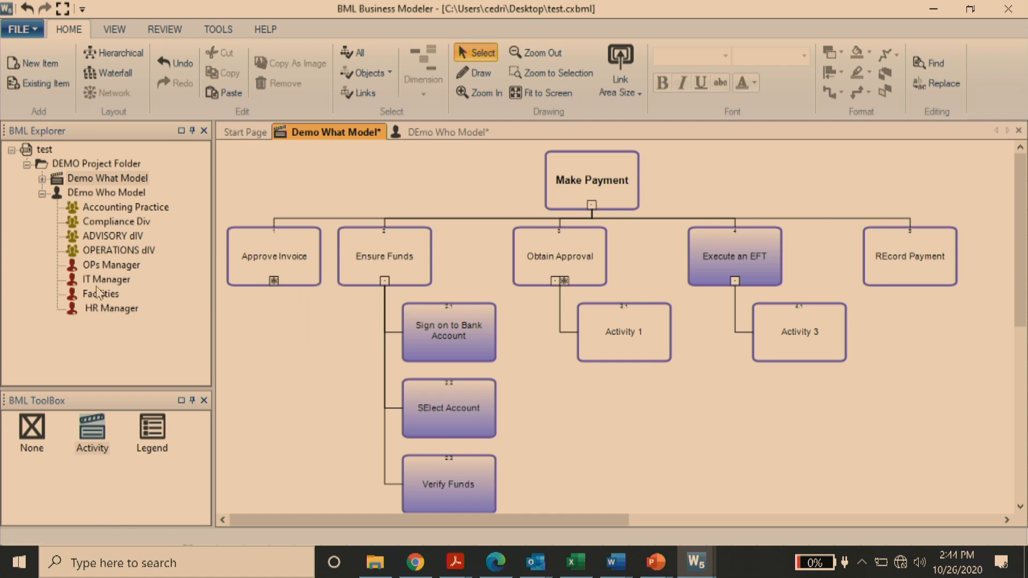
Link IT Manager to Ensure Funds, HR Manager to Execute an EFT, and OPs Manager to REcord Payment
{"action": "left_click_drag", "start_coordinate": [98, 289], "coordinate": [392, 275]}
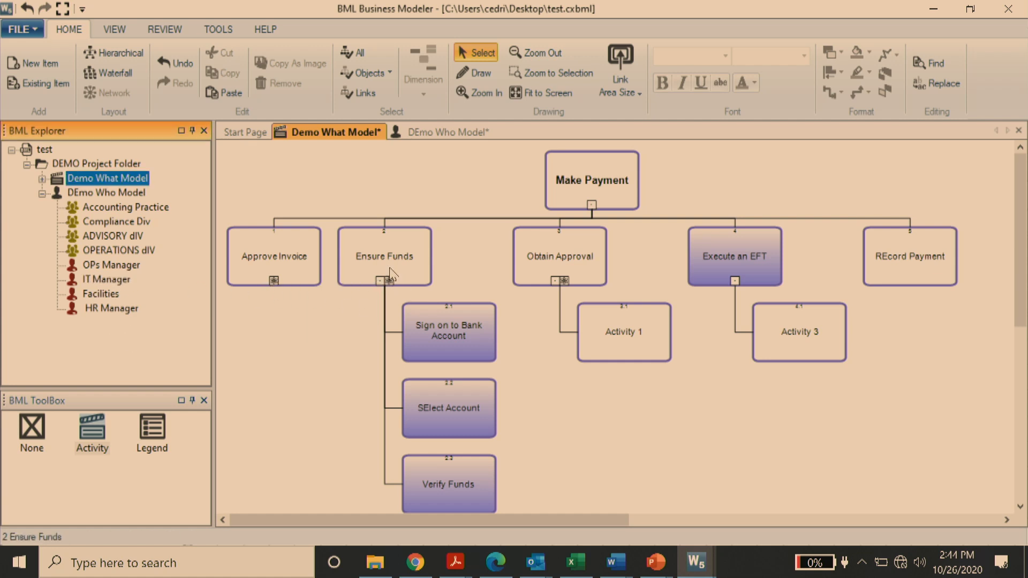
{"action": "mouse_move", "coordinate": [388, 282]}
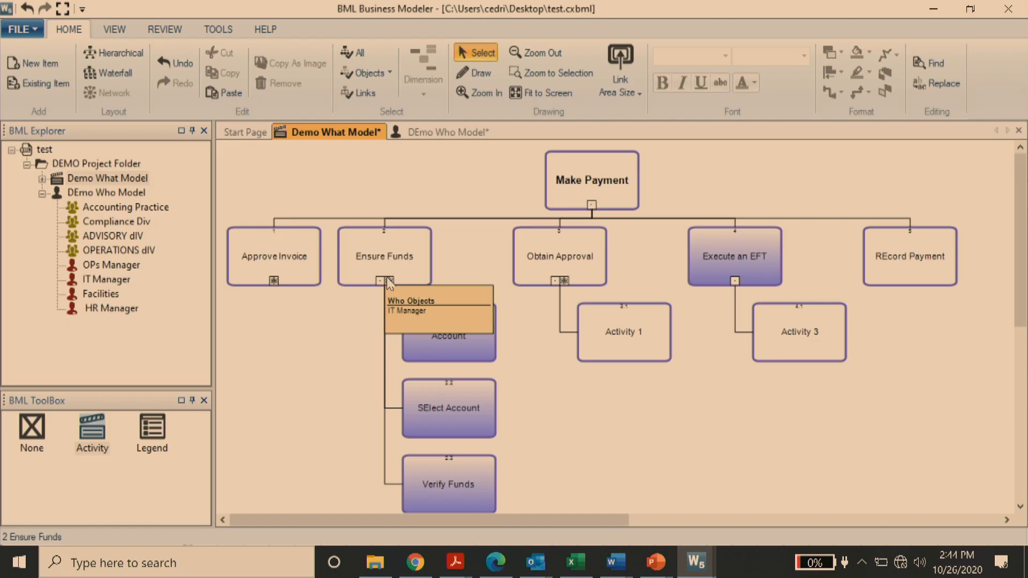
{"action": "left_click", "coordinate": [107, 309]}
{"action": "left_click_drag", "start_coordinate": [103, 312], "coordinate": [693, 275]}
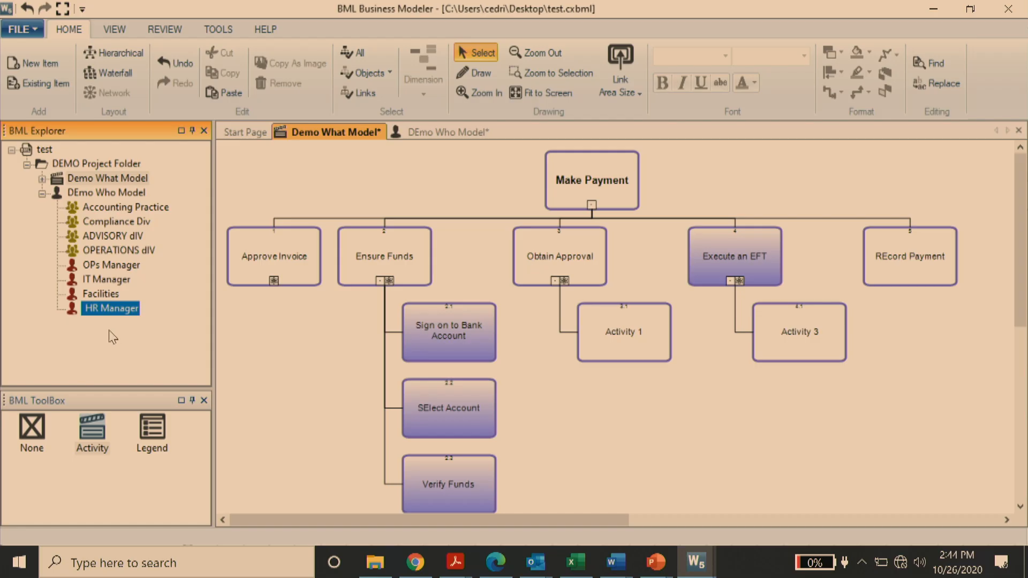
{"action": "left_click_drag", "start_coordinate": [110, 266], "coordinate": [901, 282]}
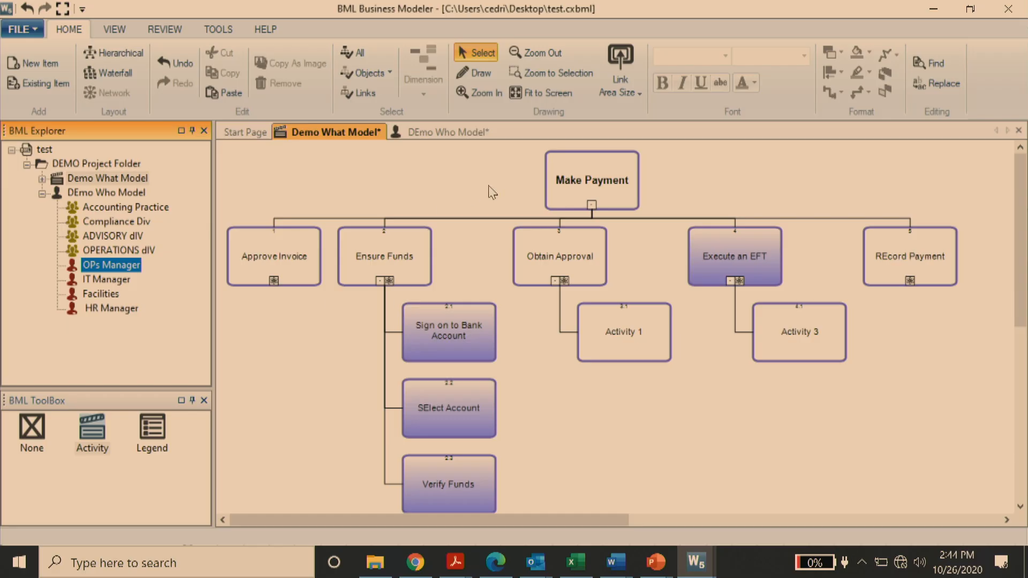
Review the Who objects linked to the activities in the Demo What Model against the DEmo Who Model
{"action": "left_click", "coordinate": [442, 133]}
{"action": "left_click", "coordinate": [335, 133]}
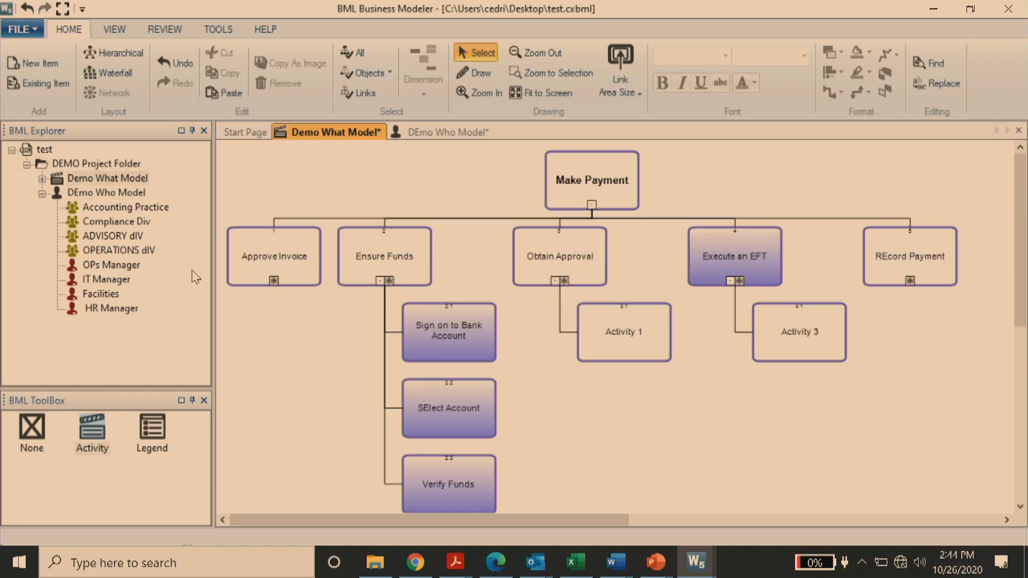
{"action": "left_click", "coordinate": [258, 259]}
{"action": "left_click", "coordinate": [398, 268]}
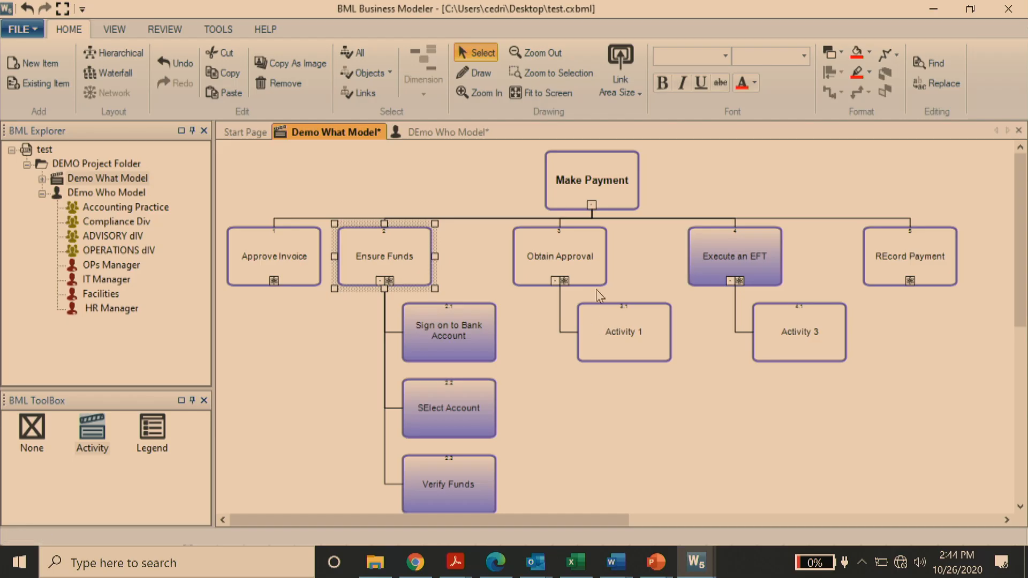
{"action": "left_click", "coordinate": [597, 270]}
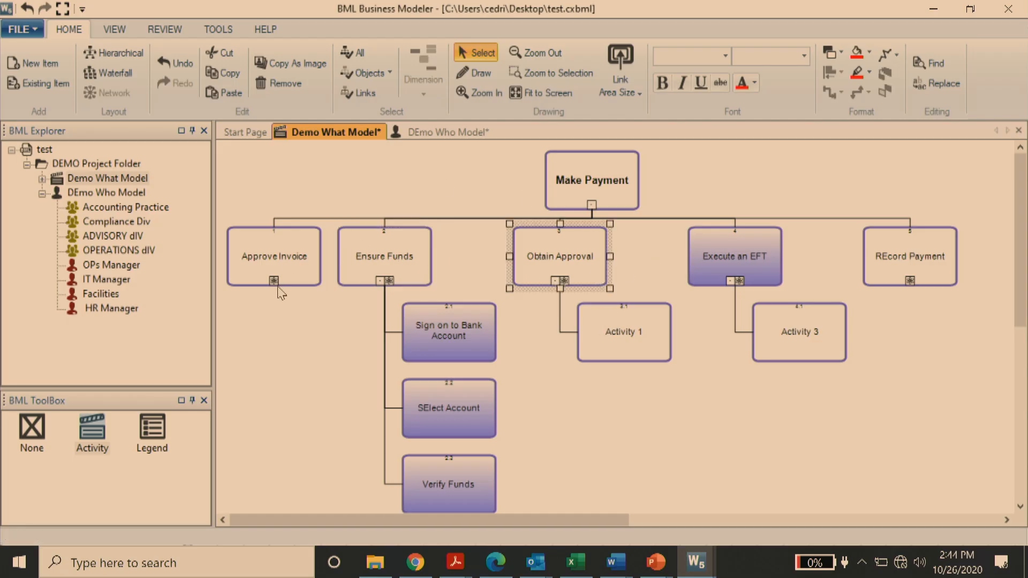
{"action": "mouse_move", "coordinate": [275, 288]}
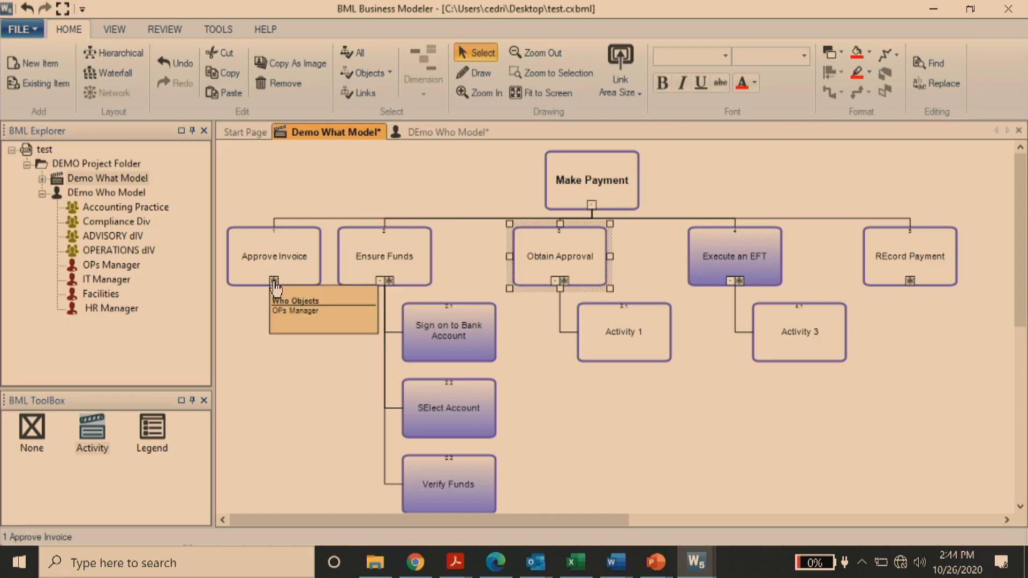
{"action": "left_click", "coordinate": [296, 260]}
{"action": "left_click", "coordinate": [315, 390]}
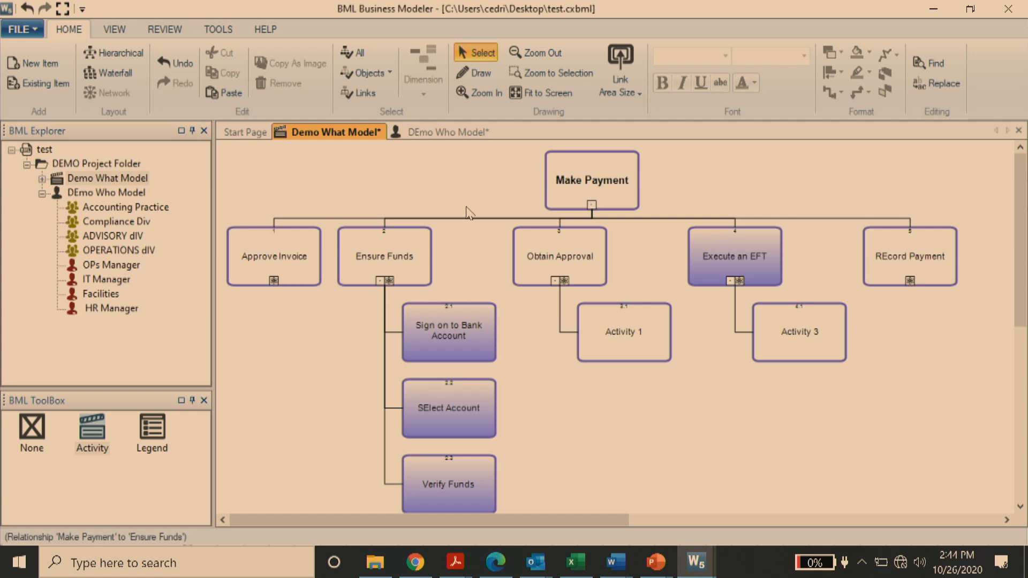
{"action": "left_click", "coordinate": [440, 132]}
{"action": "left_click", "coordinate": [338, 134]}
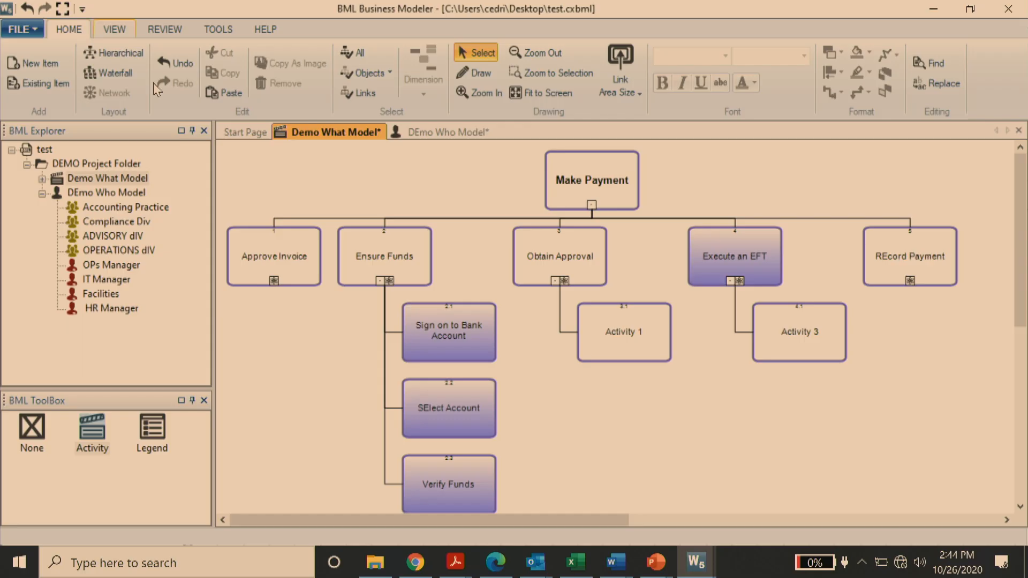
Collapse the DEmo Who Model and add a new Where Model named "Demo Where Model" to the DEMO Project Folder
{"action": "left_click", "coordinate": [116, 166]}
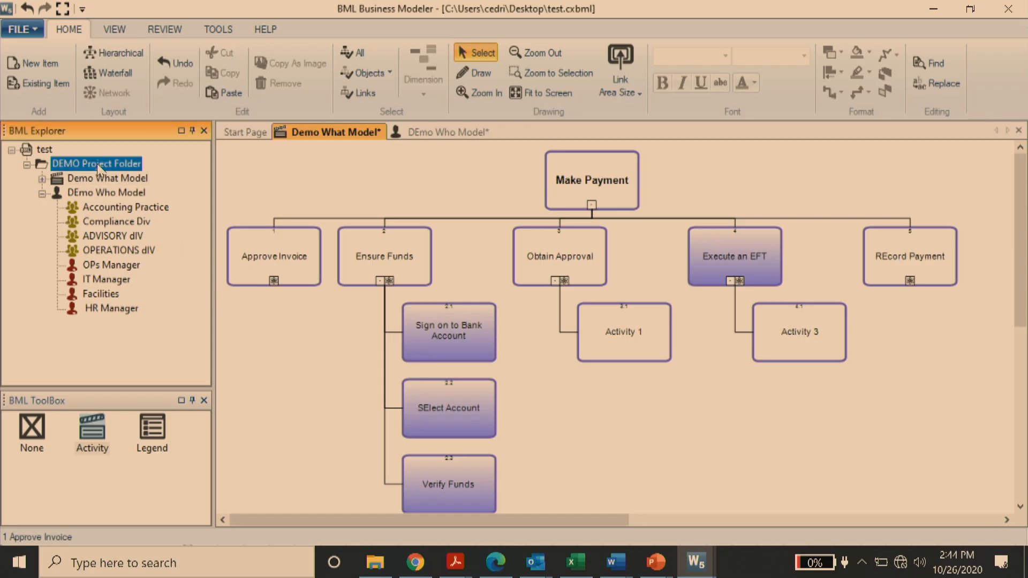
{"action": "left_click", "coordinate": [41, 193]}
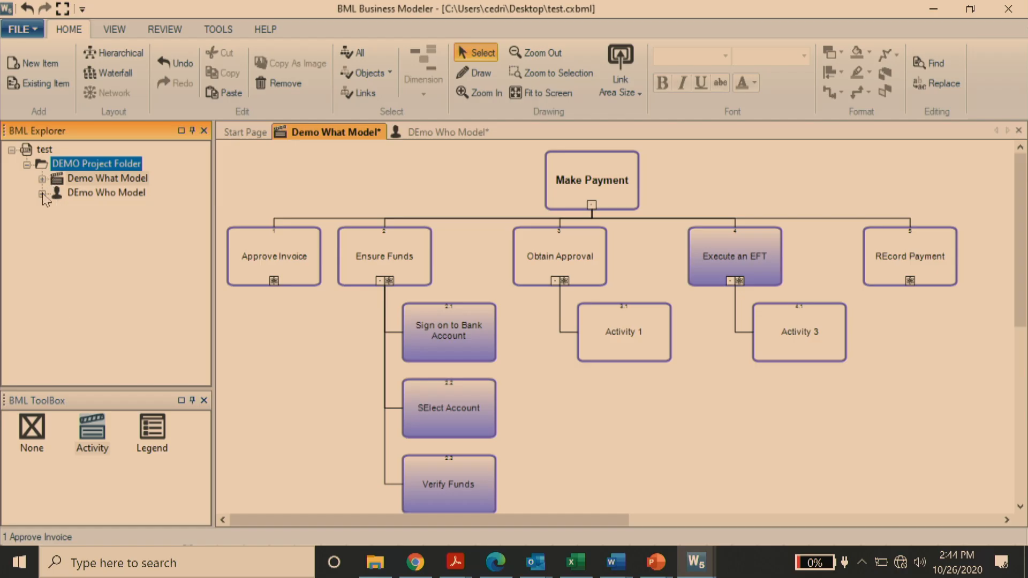
{"action": "right_click", "coordinate": [75, 164]}
{"action": "mouse_move", "coordinate": [140, 184]}
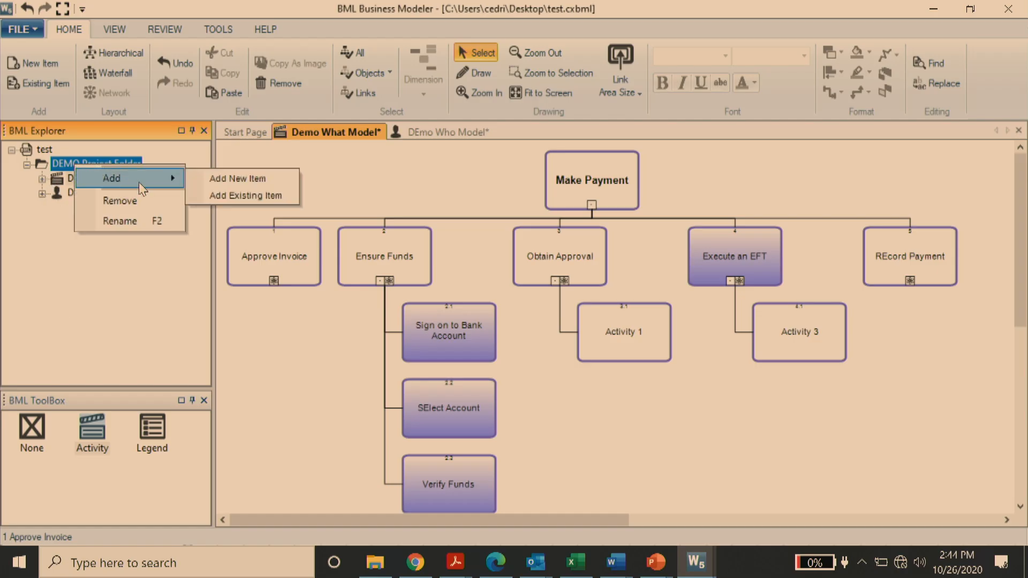
{"action": "left_click", "coordinate": [225, 178]}
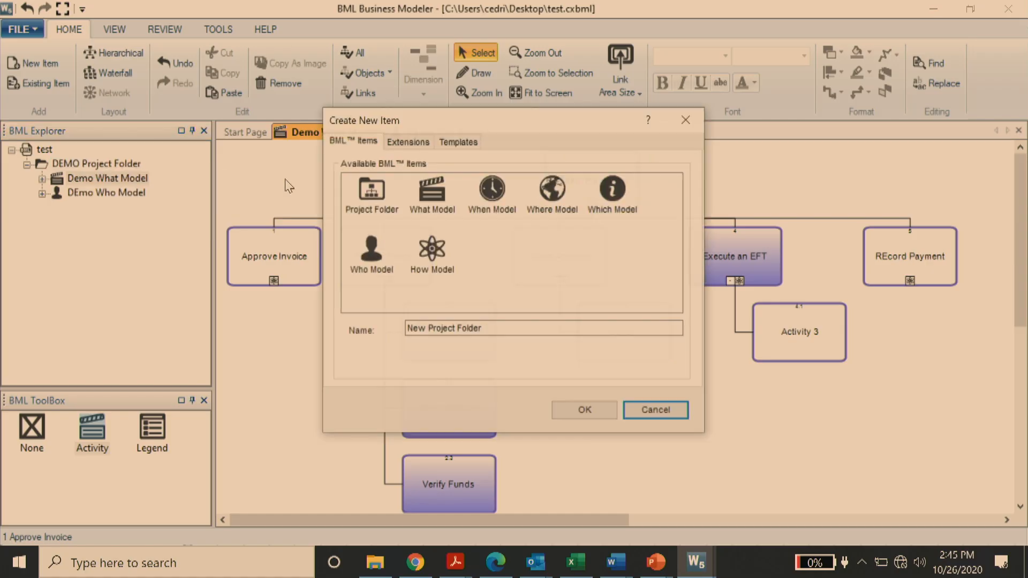
{"action": "left_click", "coordinate": [556, 199]}
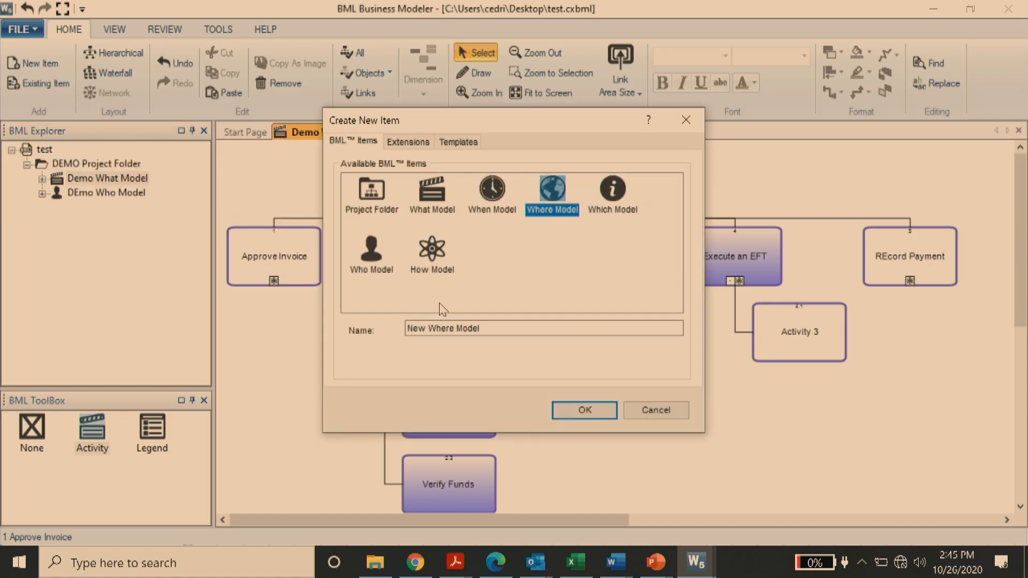
{"action": "double_click", "coordinate": [422, 328]}
{"action": "type", "text": "Demo"}
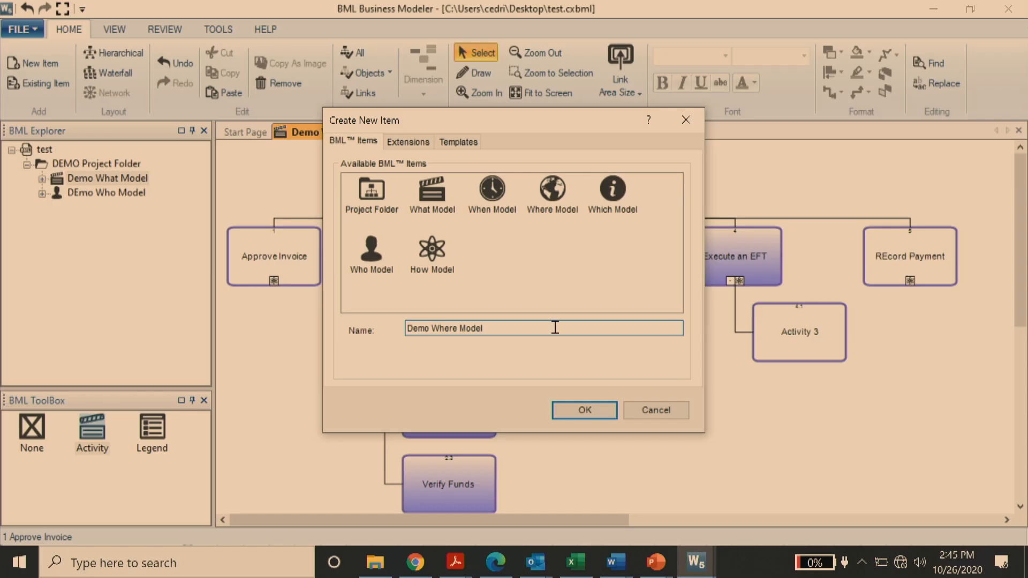
{"action": "left_click", "coordinate": [588, 410]}
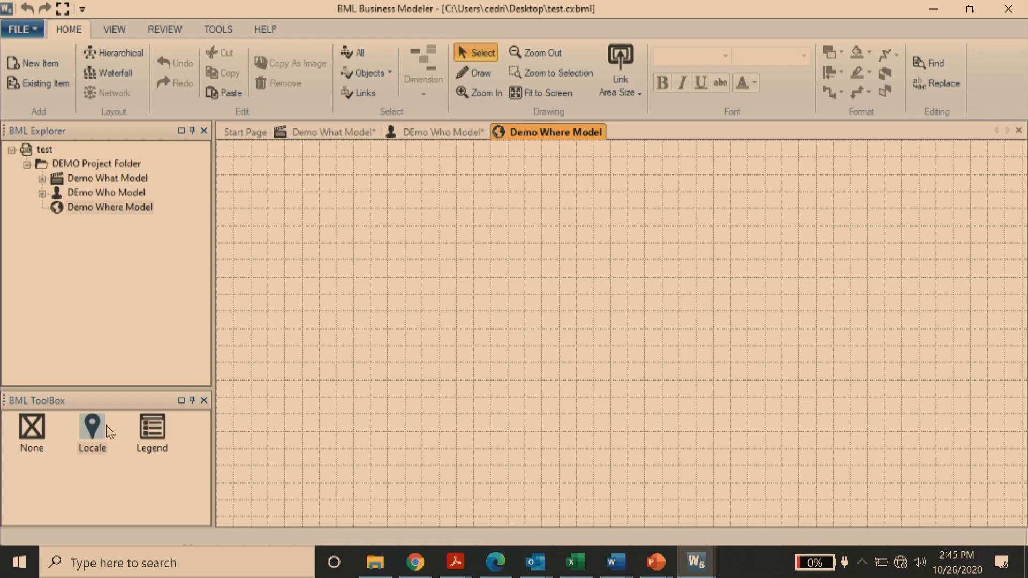
Add a Locale named "South Africa" near the upper middle of the Demo Where Model diagram
{"action": "left_click_drag", "start_coordinate": [94, 434], "coordinate": [477, 216]}
{"action": "type", "text": "South Africa"}
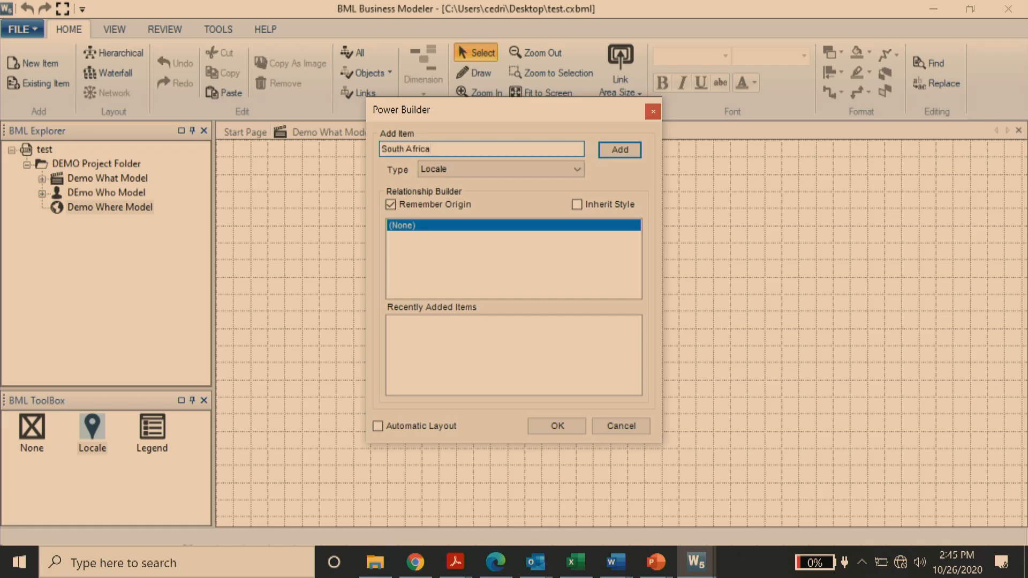
{"action": "left_click", "coordinate": [543, 426]}
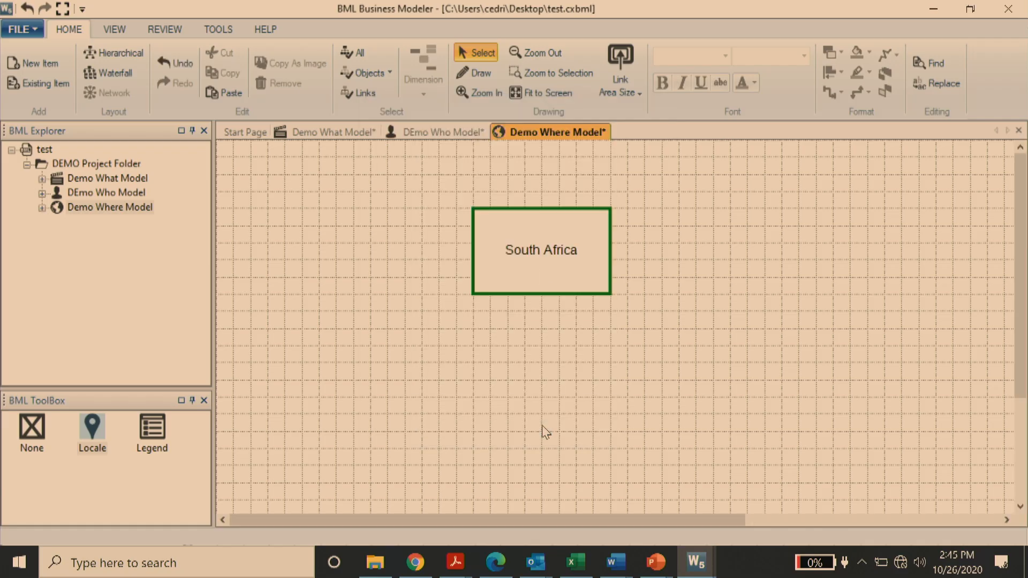
Add a Locale named "Western Cape" under South Africa with Automatic Layout enabled
{"action": "left_click", "coordinate": [91, 431]}
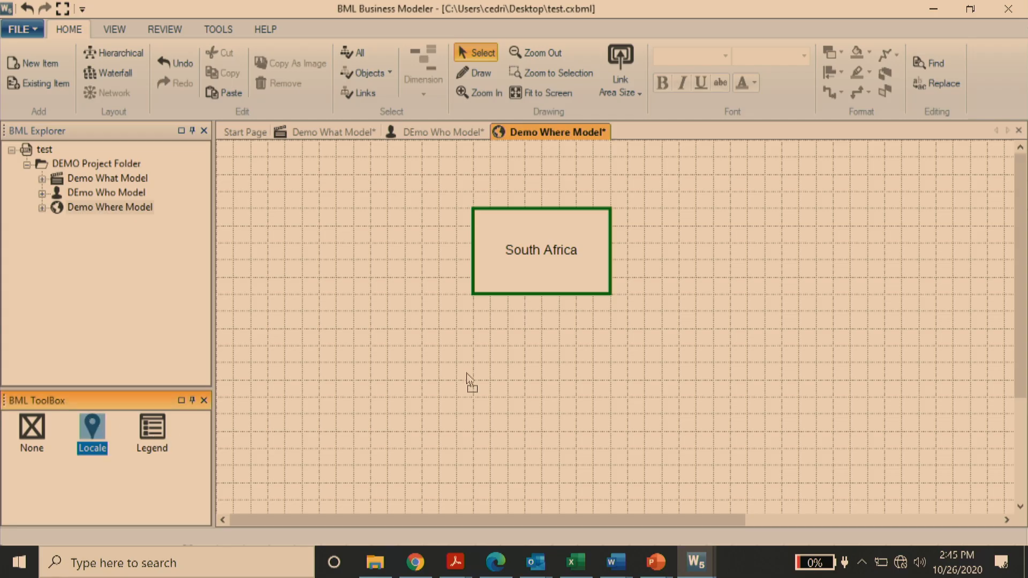
{"action": "left_click", "coordinate": [551, 285]}
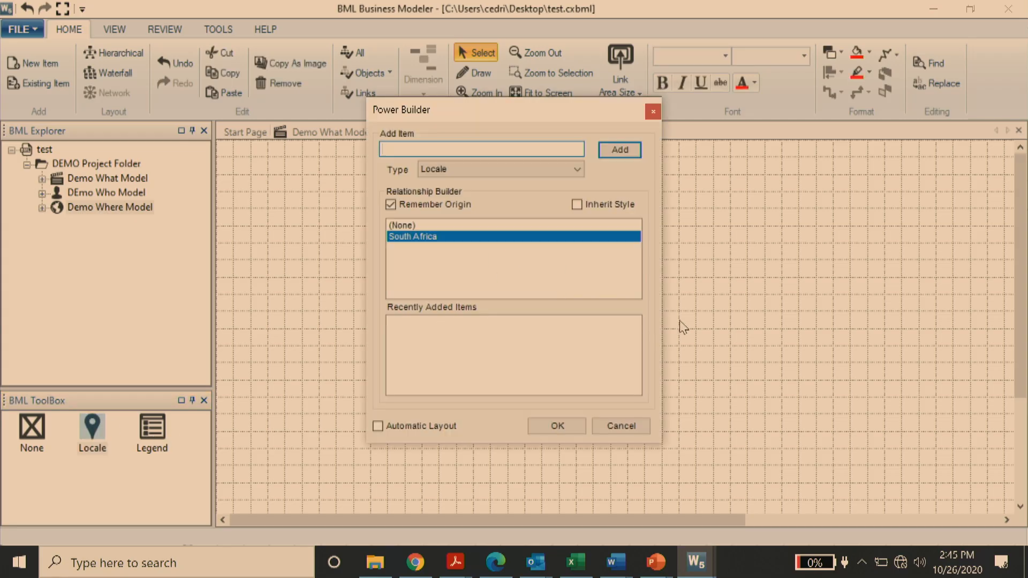
{"action": "type", "text": "Western Cape"}
{"action": "left_click", "coordinate": [377, 427]}
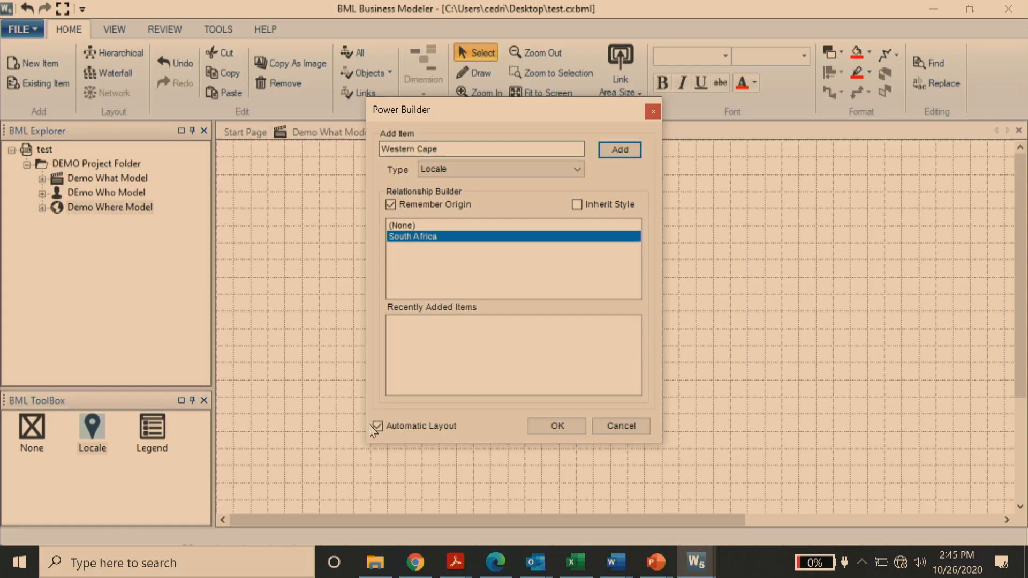
{"action": "key", "text": "Return"}
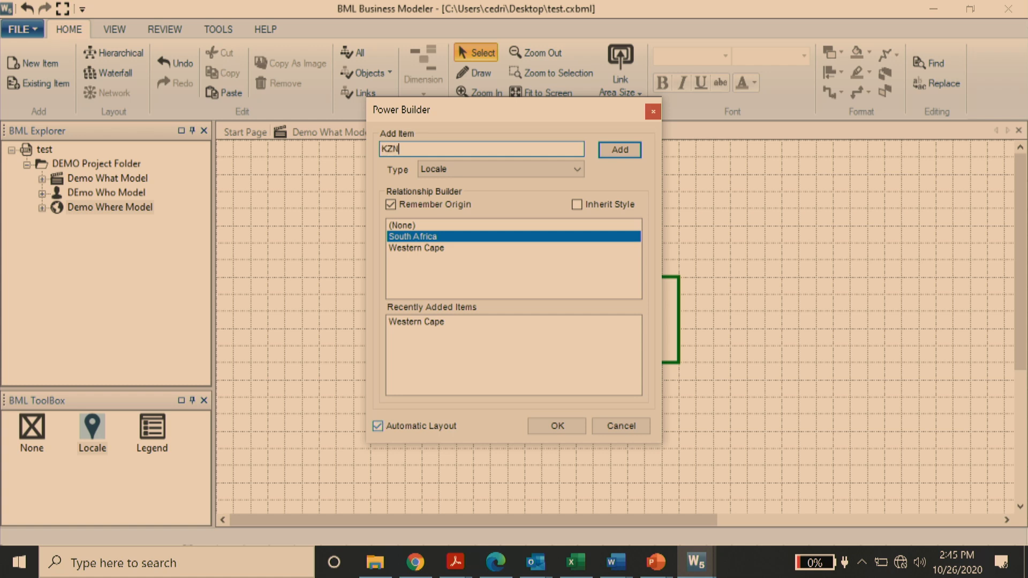
Add the locales "KZN" and "EASTERN cAPE" under South Africa
{"action": "key", "text": "Return"}
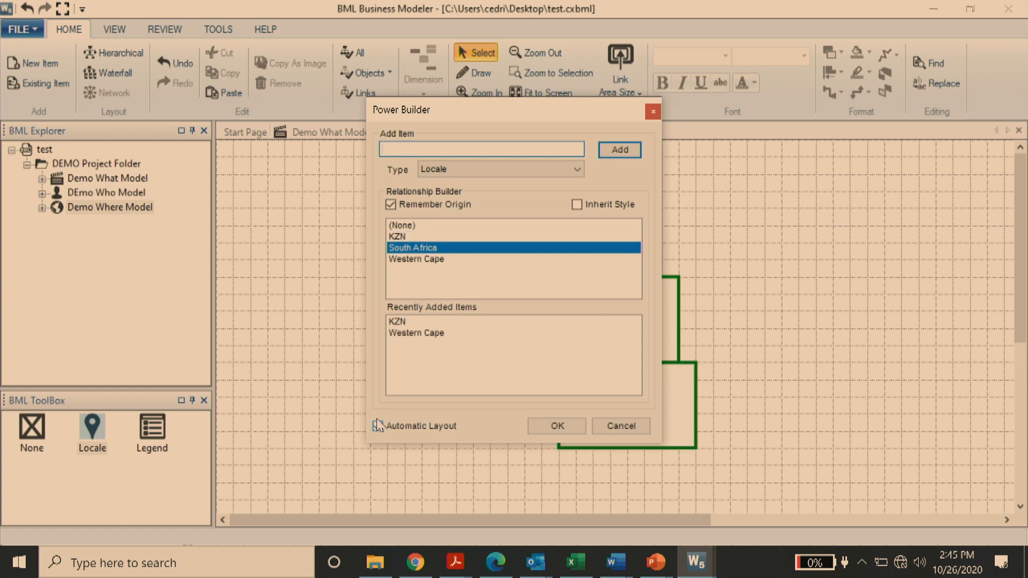
{"action": "type", "text": "ES"}
{"action": "key", "text": "Caps_Lock"}
{"action": "type", "text": "ASTERN cAPE"}
{"action": "key", "text": "Return"}
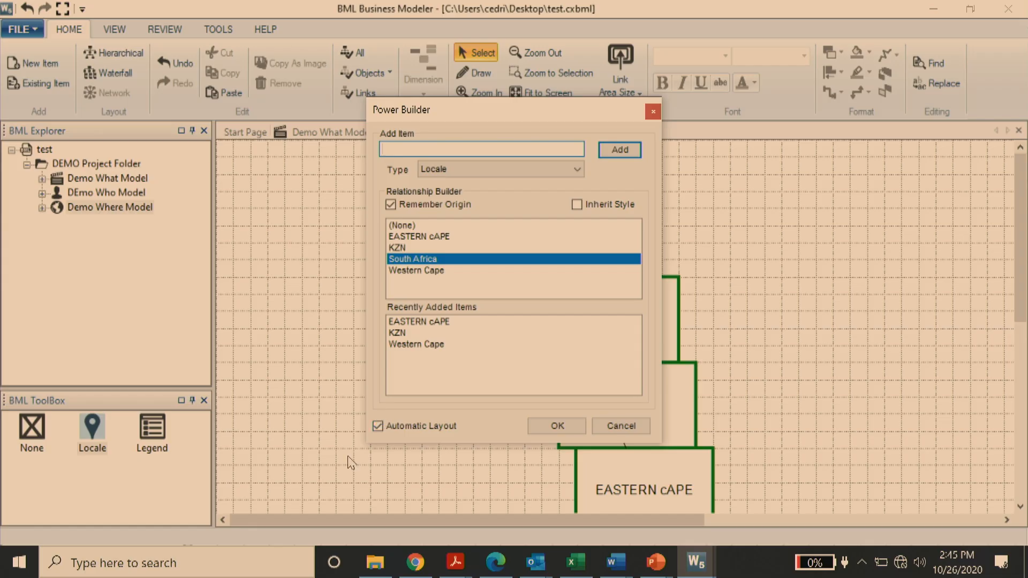
Finish the South Africa additions, and add the locales "Cape Town" and "Durbannville" under Western Cape with Automatic Layout enabled
{"action": "left_click", "coordinate": [558, 425]}
{"action": "key", "text": "Caps_Lock"}
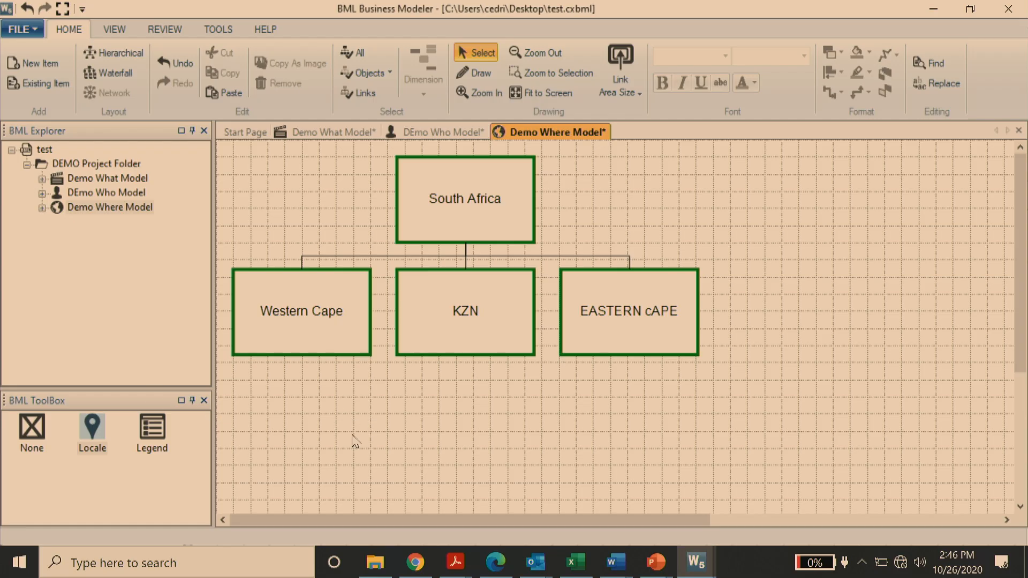
{"action": "left_click", "coordinate": [93, 435]}
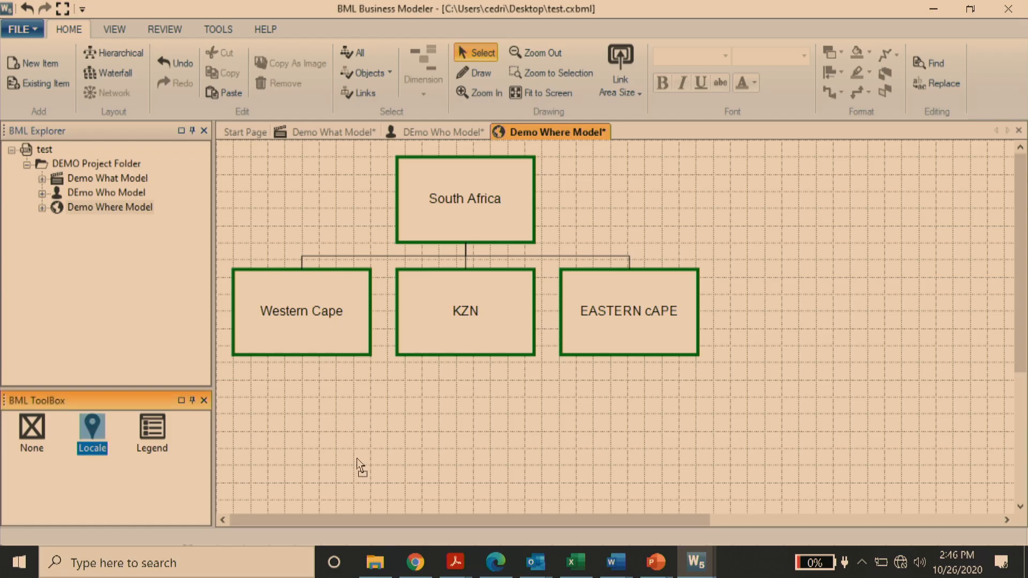
{"action": "left_click", "coordinate": [309, 347]}
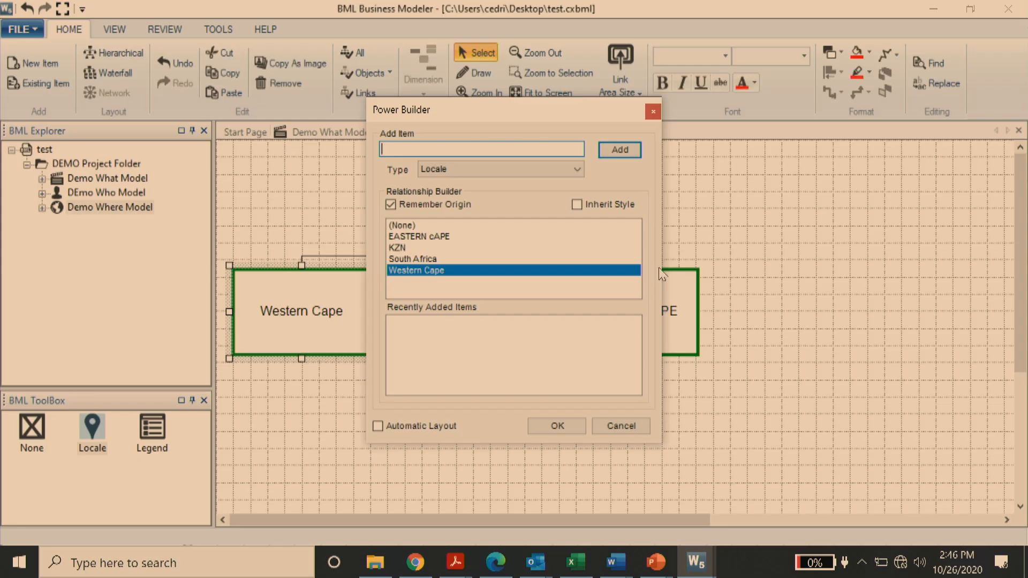
{"action": "type", "text": "Cape Town"}
{"action": "left_click", "coordinate": [377, 426]}
{"action": "key", "text": "Return"}
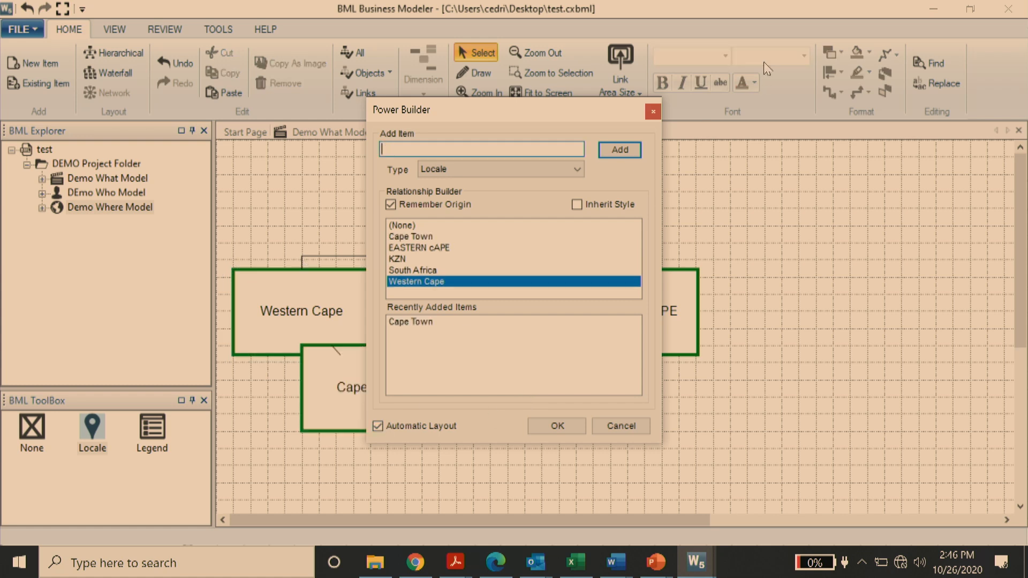
{"action": "type", "text": "Durbannville"}
{"action": "key", "text": "Return"}
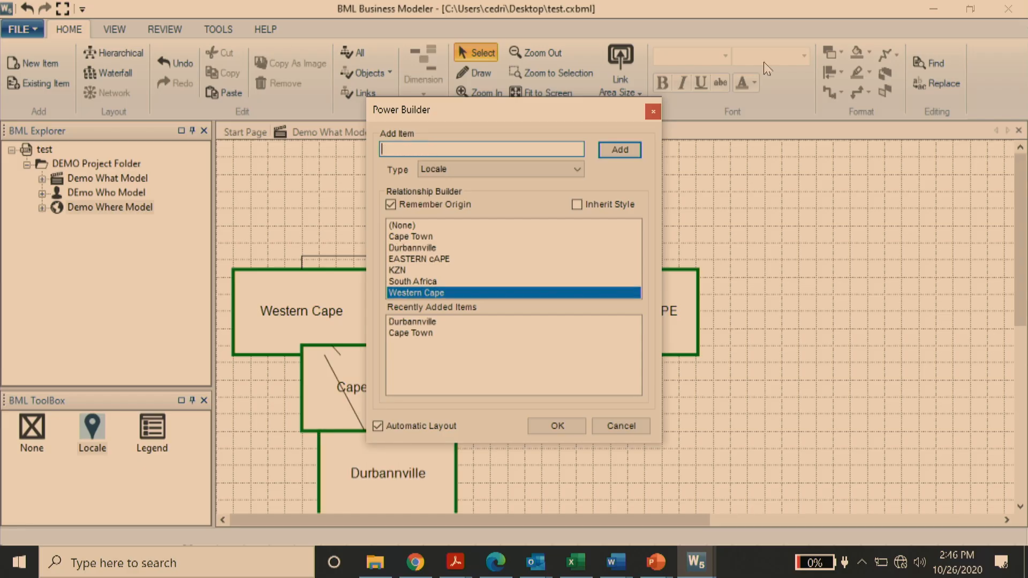
{"action": "left_click", "coordinate": [556, 425]}
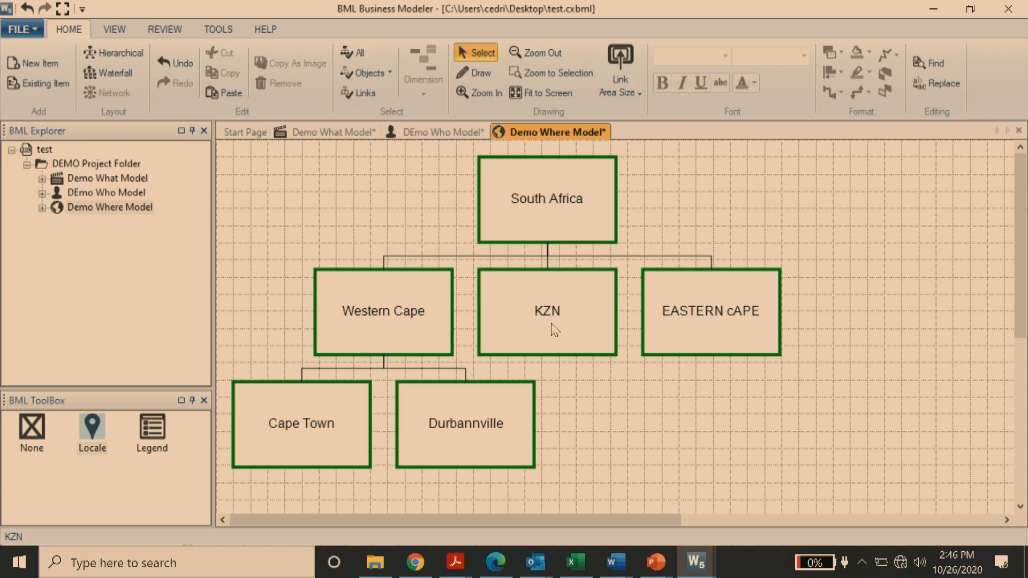
Expand the Demo Where Model, link Western Cape to the Approve Invoice activity in the Demo What Model, and check that activity's linked objects
{"action": "left_click", "coordinate": [443, 134]}
{"action": "left_click", "coordinate": [323, 135]}
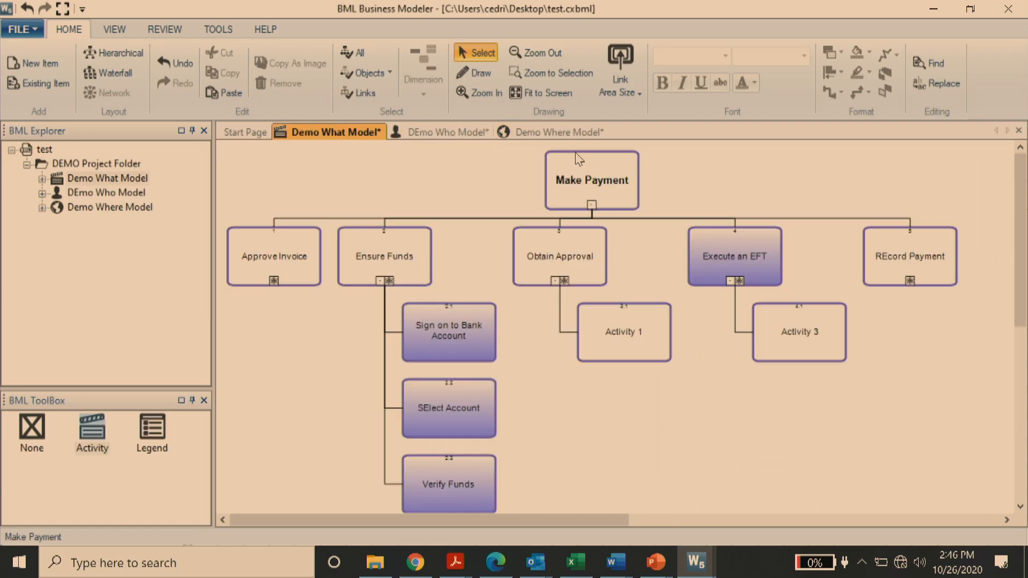
{"action": "left_click", "coordinate": [576, 137]}
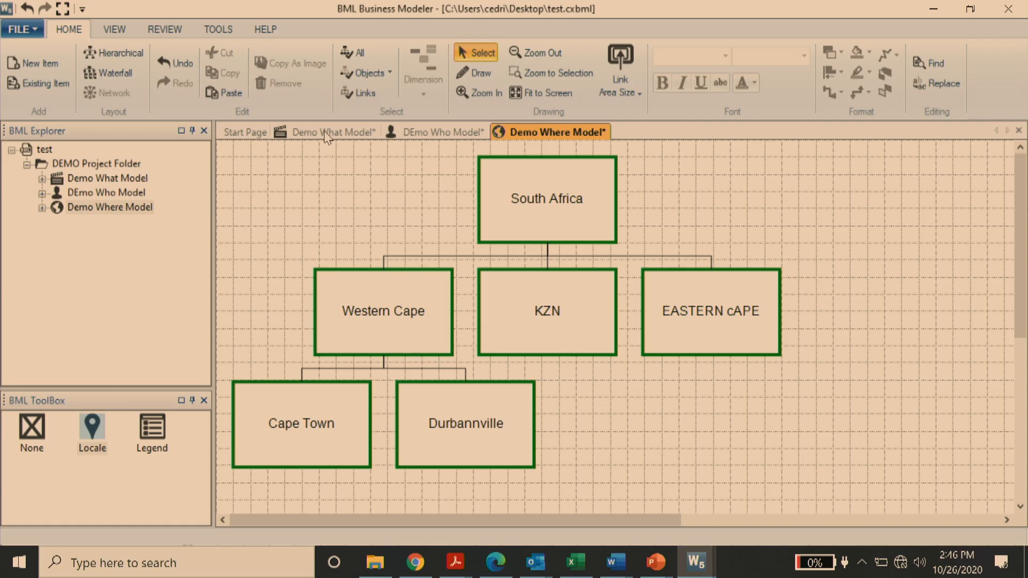
{"action": "left_click", "coordinate": [304, 135]}
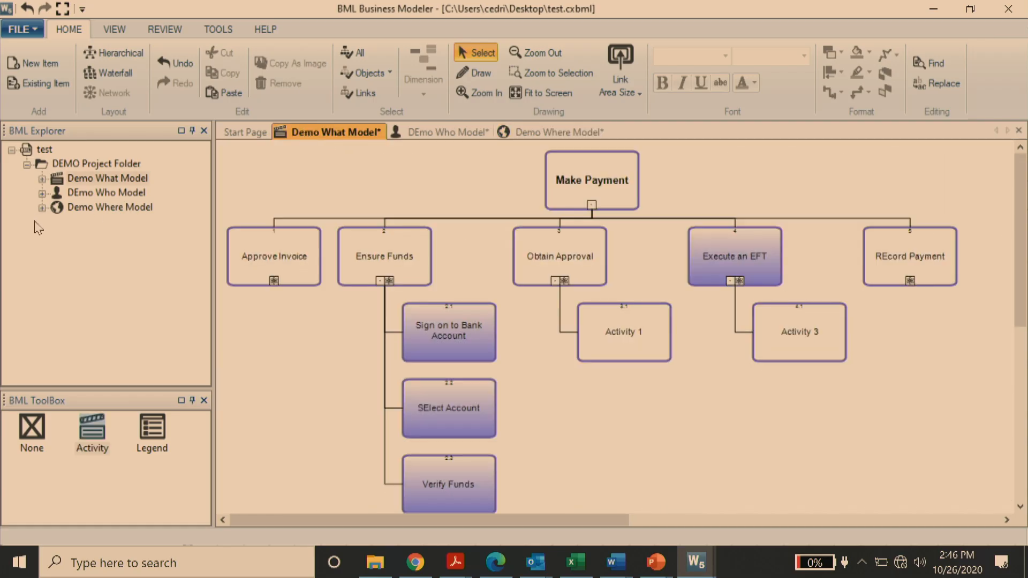
{"action": "left_click", "coordinate": [42, 208]}
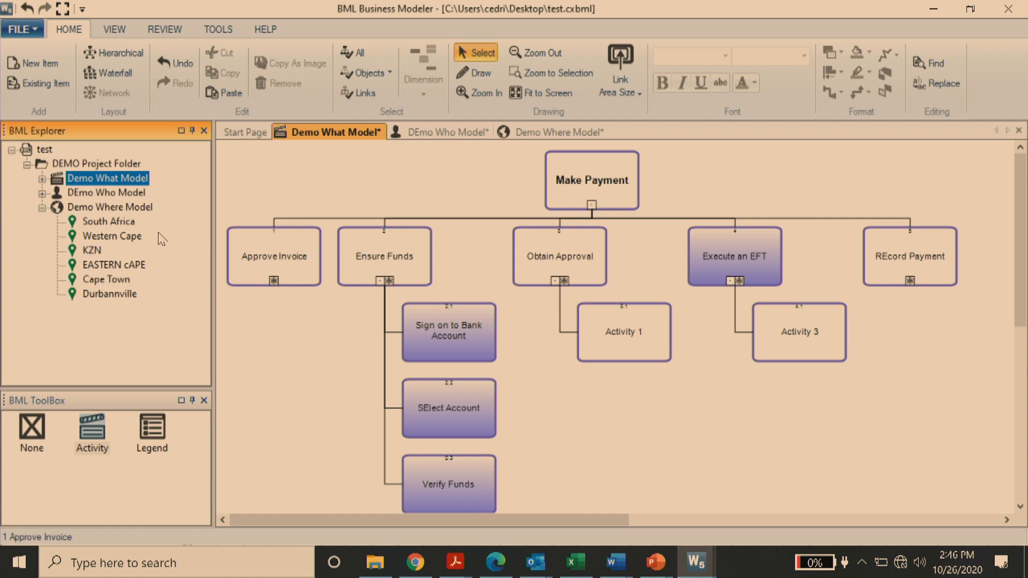
{"action": "left_click", "coordinate": [109, 239]}
{"action": "left_click_drag", "start_coordinate": [106, 236], "coordinate": [283, 268]}
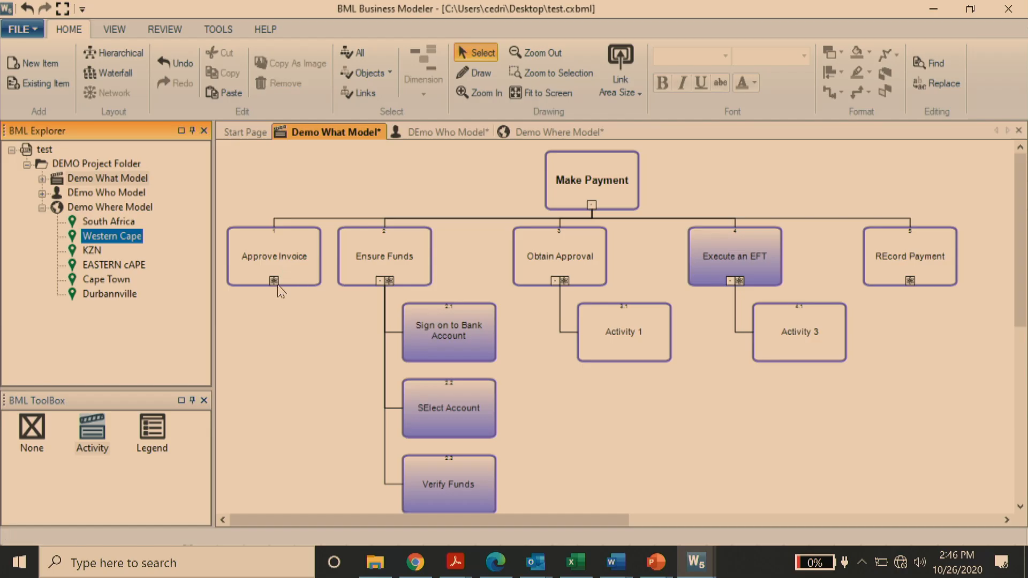
{"action": "left_click", "coordinate": [274, 281]}
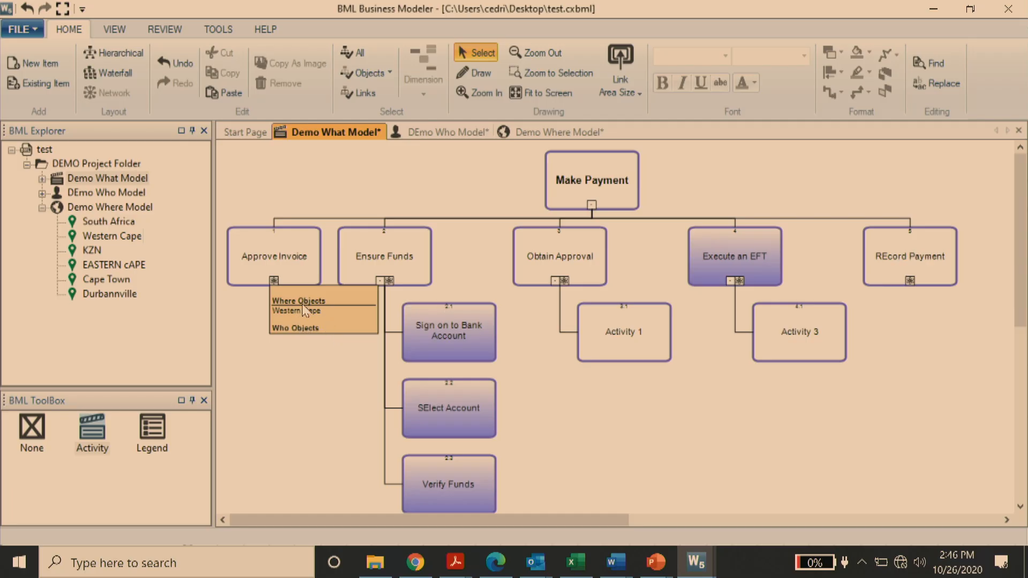
{"action": "left_click", "coordinate": [273, 282]}
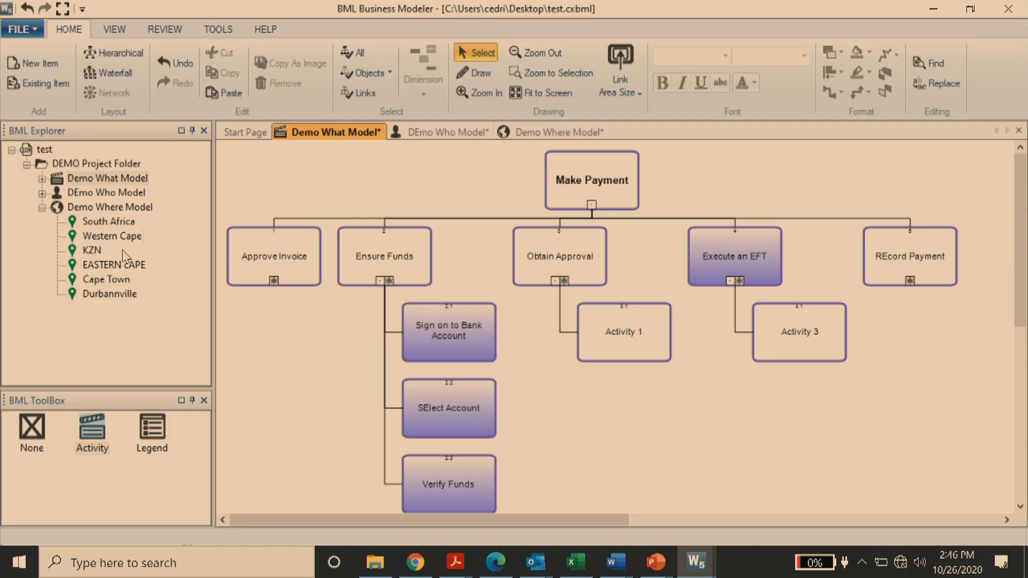
Link KZN to Ensure Funds, Western Cape to Obtain Approval, Cape Town to Execute an EFT, and Durbannville to REcord Payment
{"action": "left_click", "coordinate": [101, 251]}
{"action": "left_click_drag", "start_coordinate": [113, 236], "coordinate": [418, 271]}
{"action": "left_click", "coordinate": [103, 279]}
{"action": "left_click", "coordinate": [113, 235]}
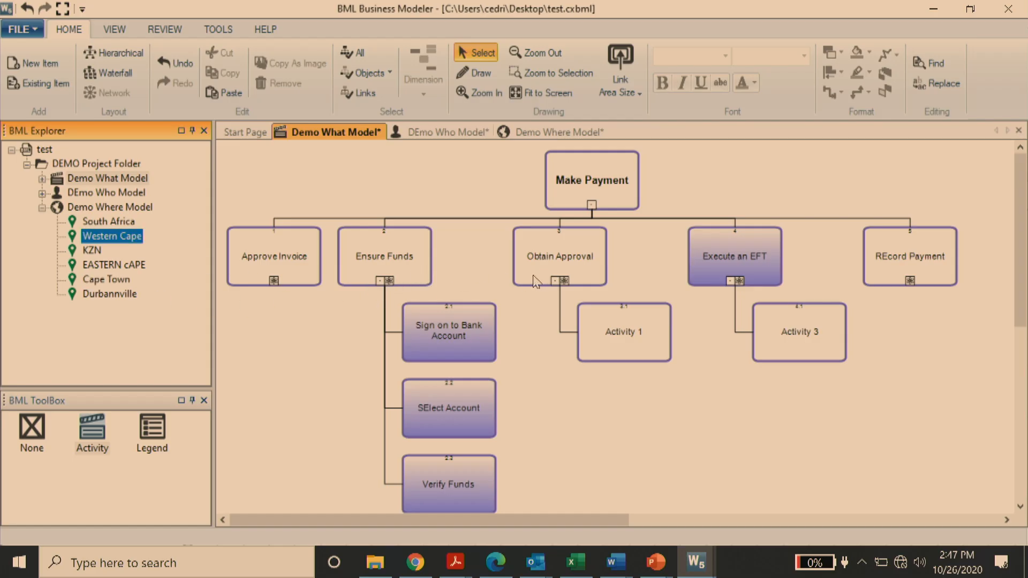
{"action": "left_click_drag", "start_coordinate": [102, 278], "coordinate": [715, 274]}
{"action": "left_click_drag", "start_coordinate": [114, 294], "coordinate": [911, 286]}
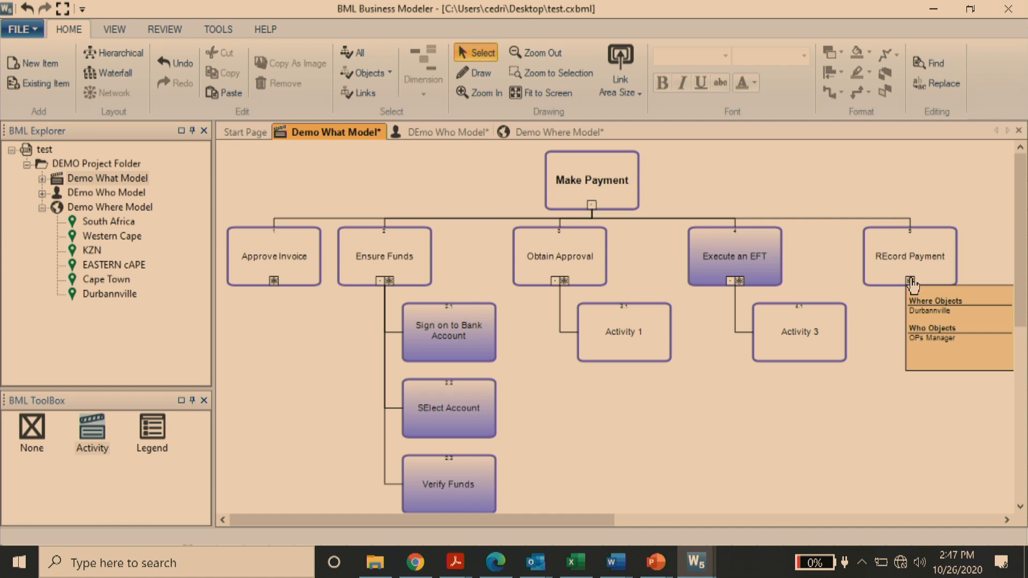
Review the linked objects of Execute an EFT and REcord Payment, and look over the DEmo Who Model and Demo Where Model diagrams
{"action": "left_click", "coordinate": [740, 282]}
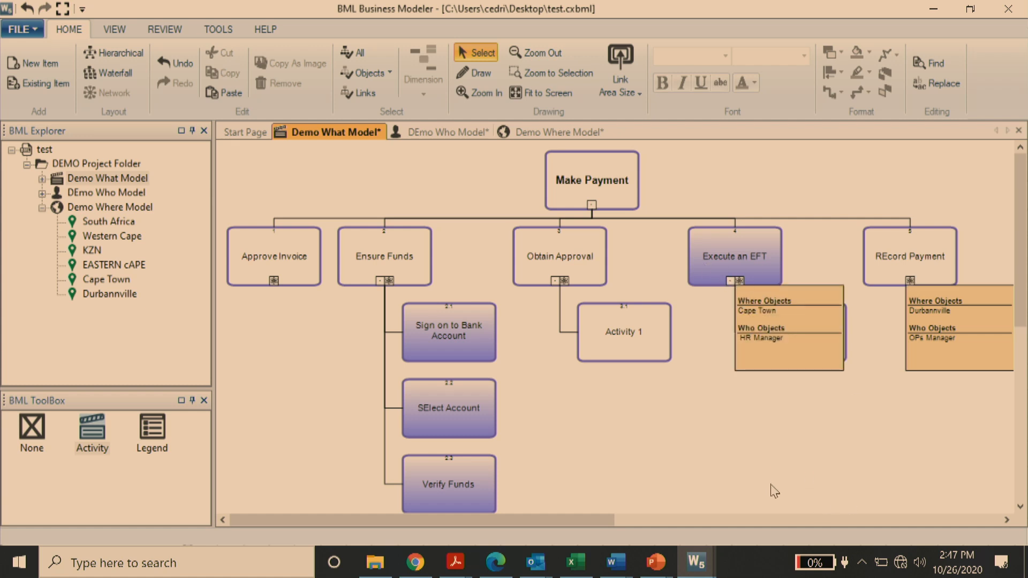
{"action": "left_click", "coordinate": [740, 282]}
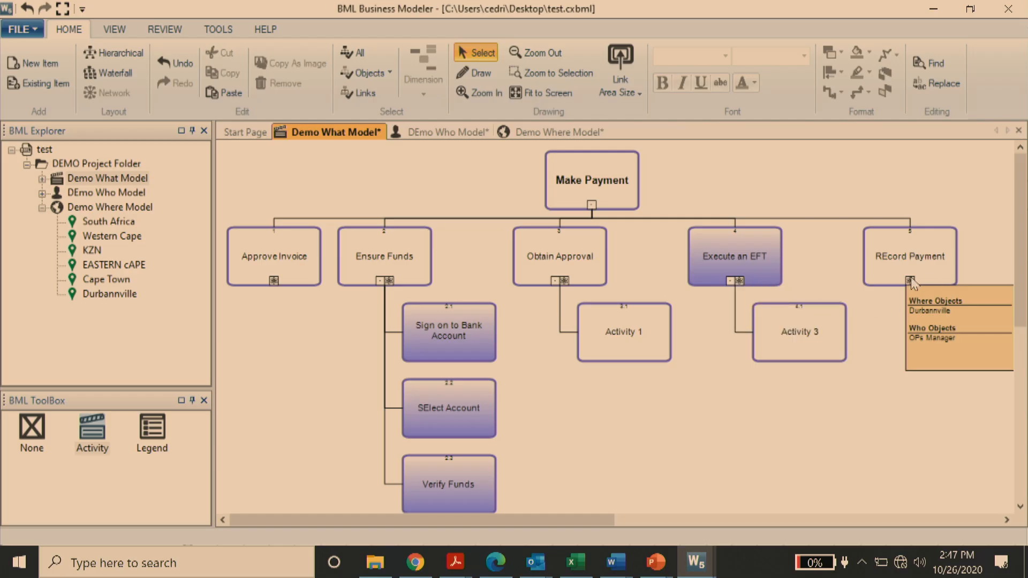
{"action": "left_click", "coordinate": [910, 282]}
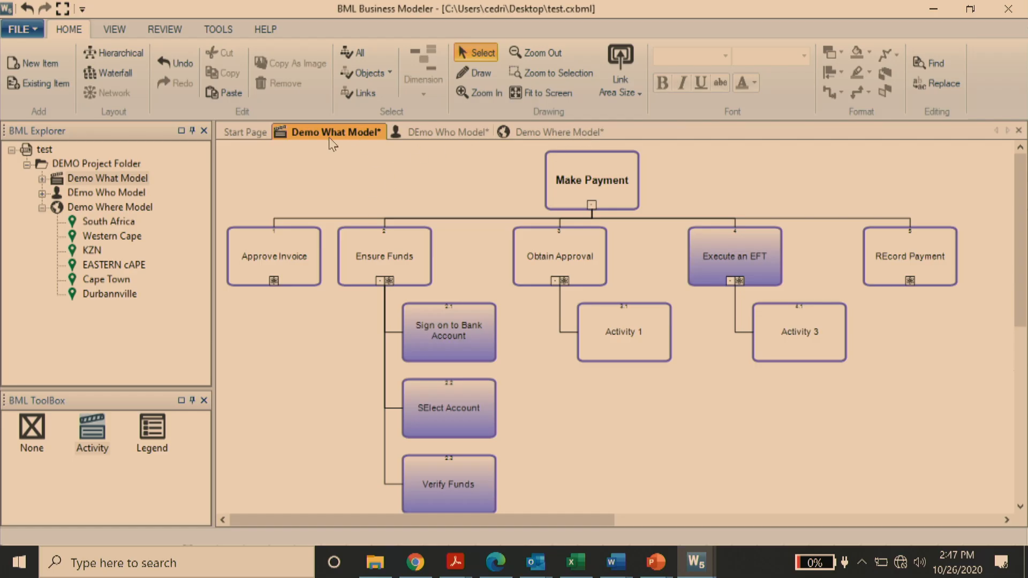
{"action": "left_click", "coordinate": [442, 135]}
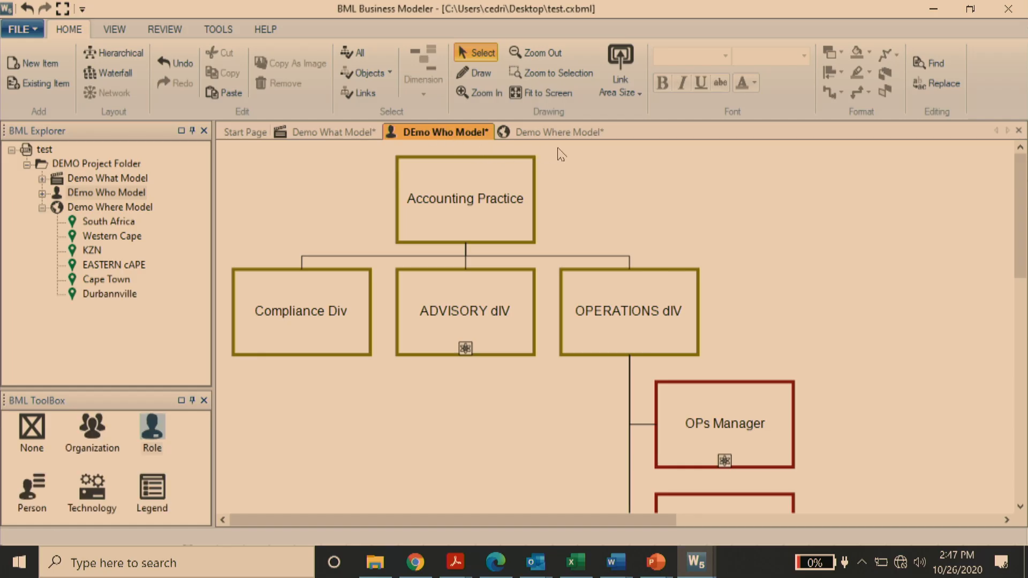
{"action": "left_click", "coordinate": [559, 132]}
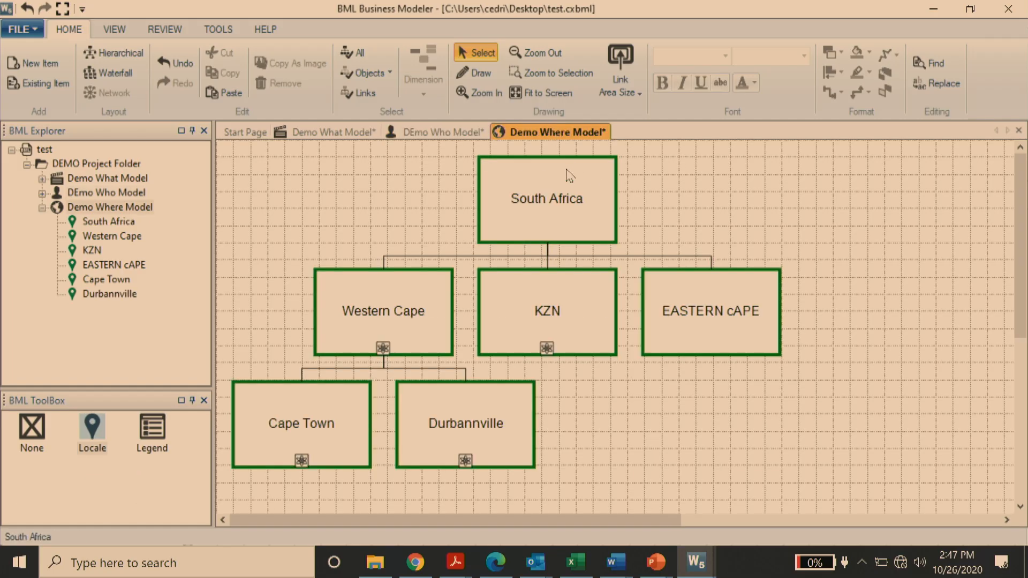
Add a new Which Model named "DEmo Which Model" to the DEMO Project Folder
{"action": "left_click", "coordinate": [93, 167]}
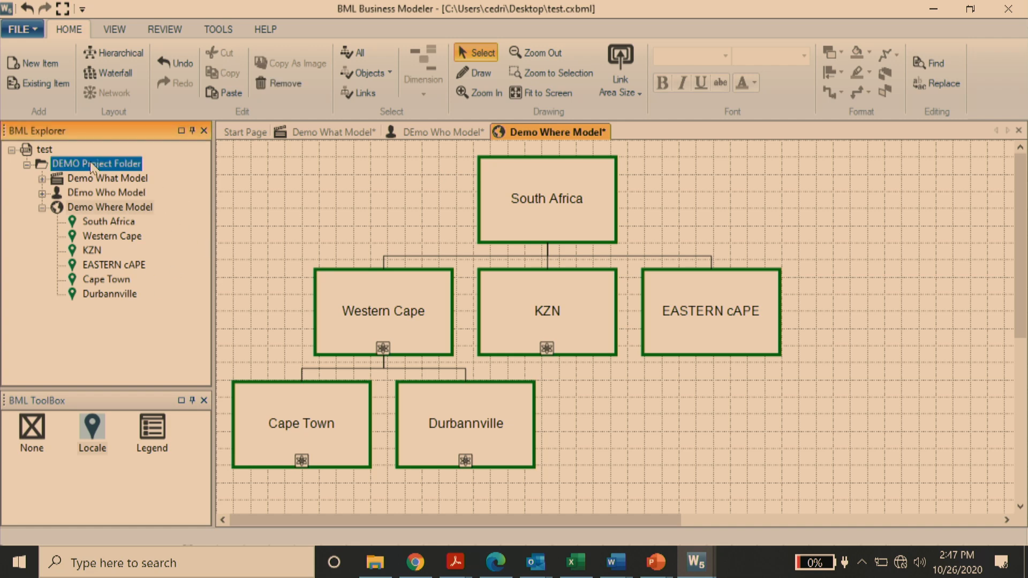
{"action": "right_click", "coordinate": [96, 162]}
{"action": "mouse_move", "coordinate": [140, 176]}
{"action": "left_click", "coordinate": [252, 177]}
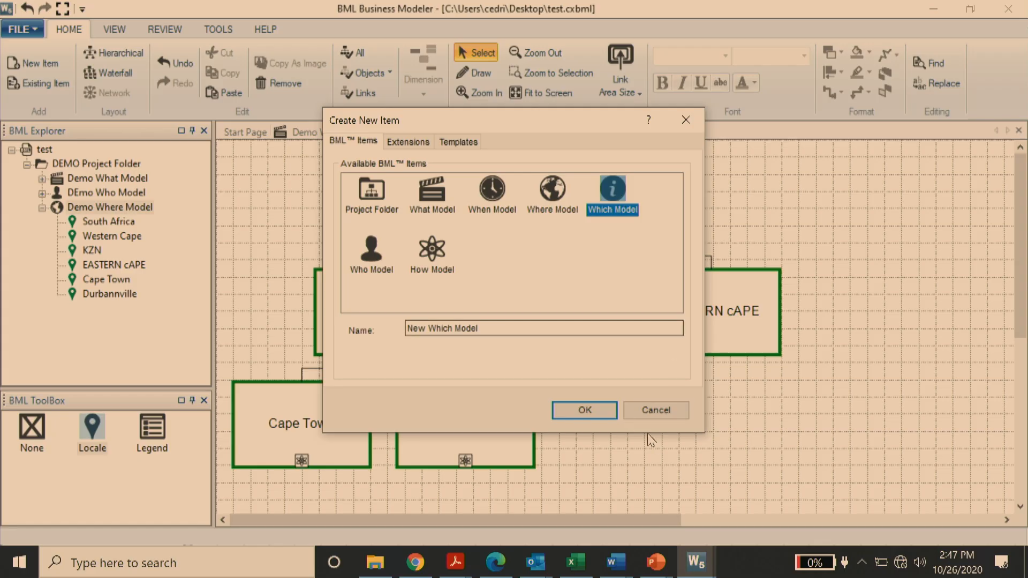
{"action": "double_click", "coordinate": [424, 329]}
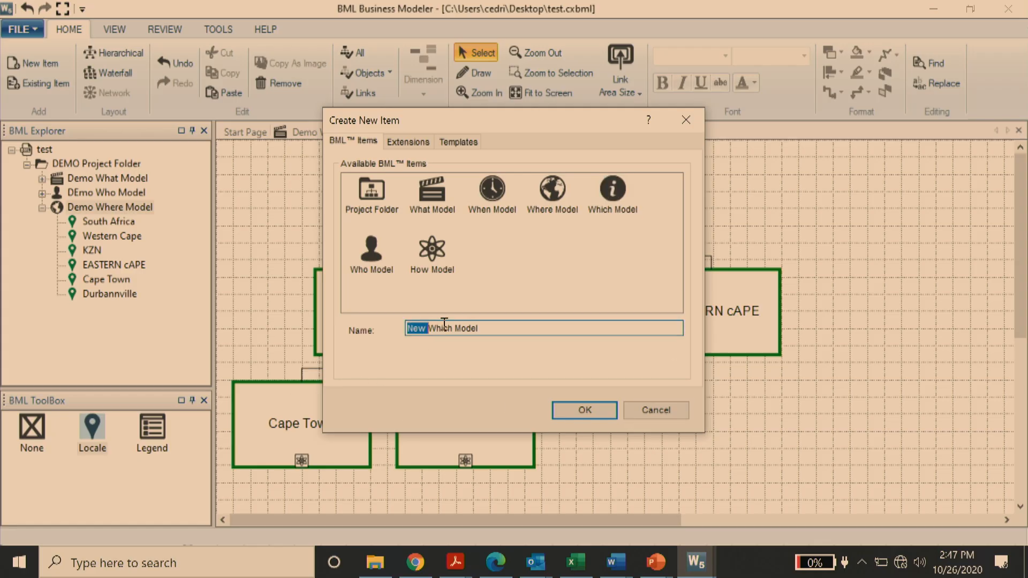
{"action": "type", "text": "DEmo"}
{"action": "left_click", "coordinate": [584, 412]}
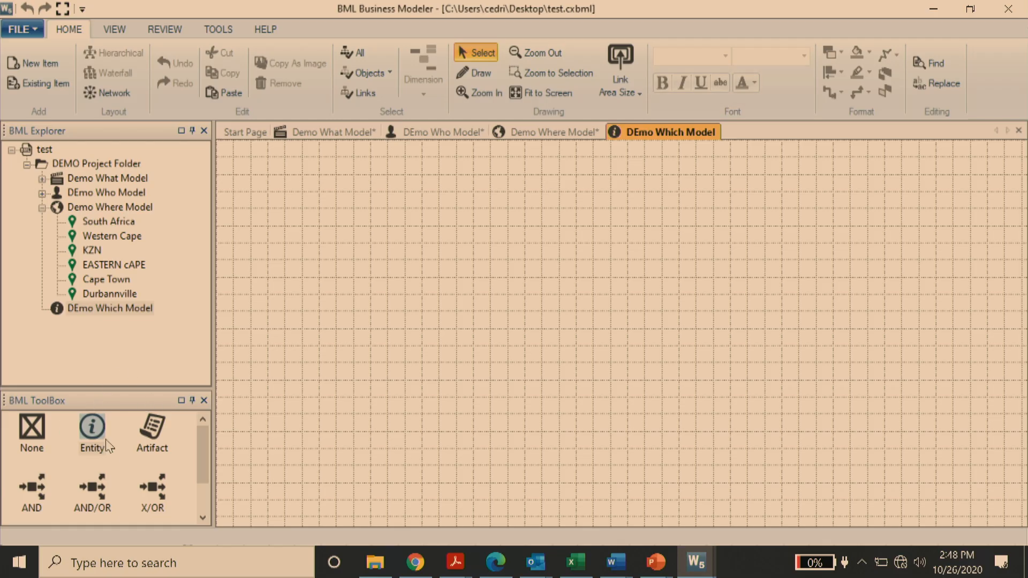
Add the entities "Customer", "Order", "Products" and "Address" to the DEmo Which Model without a parent relationship
{"action": "mouse_move", "coordinate": [209, 451]}
{"action": "left_mouse_down"}
{"action": "mouse_move", "coordinate": [212, 511]}
{"action": "mouse_move", "coordinate": [210, 438]}
{"action": "left_mouse_up"}
{"action": "left_click_drag", "start_coordinate": [91, 430], "coordinate": [451, 264]}
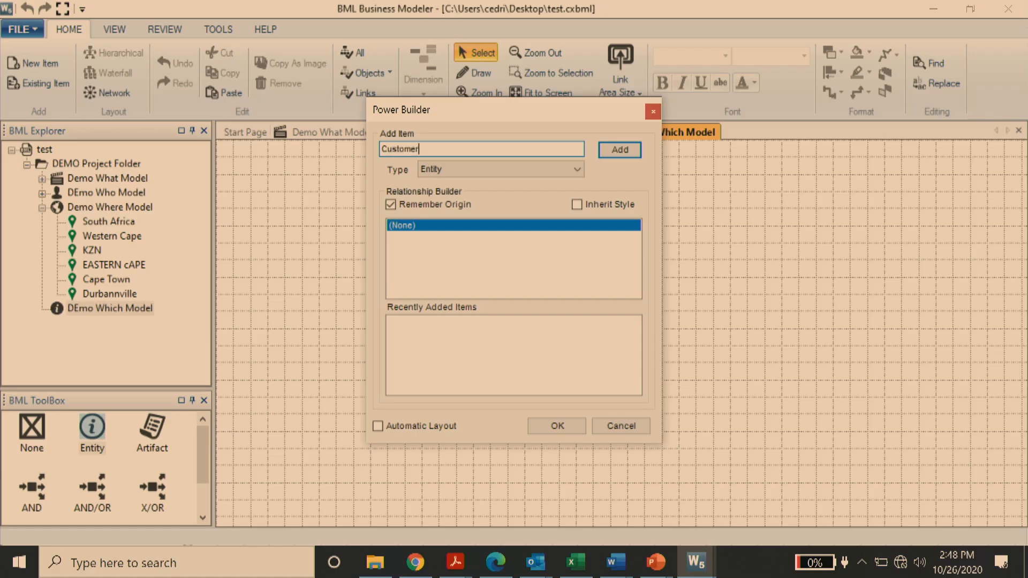
{"action": "key", "text": "Return"}
{"action": "type", "text": "Order"}
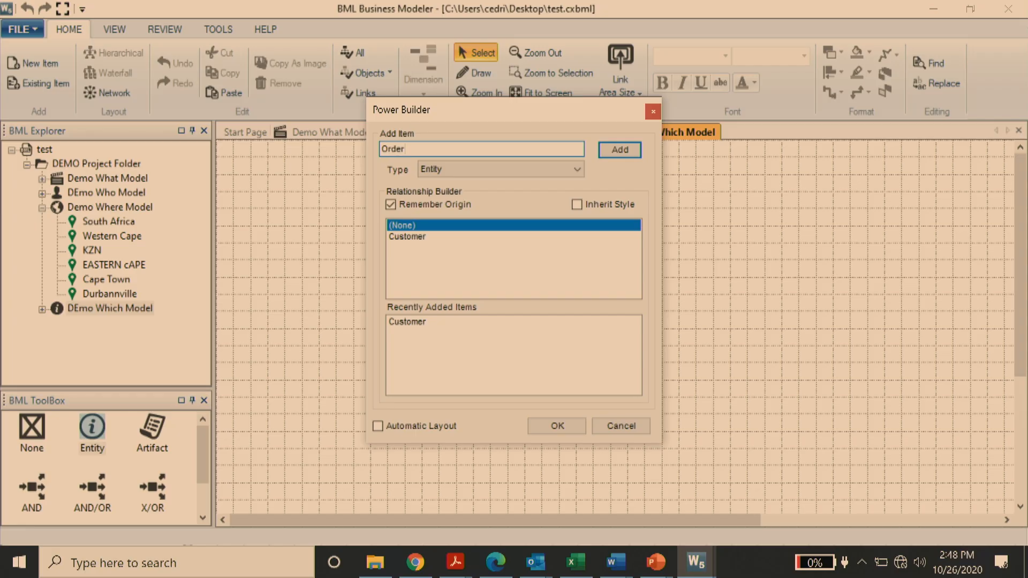
{"action": "key", "text": "Return"}
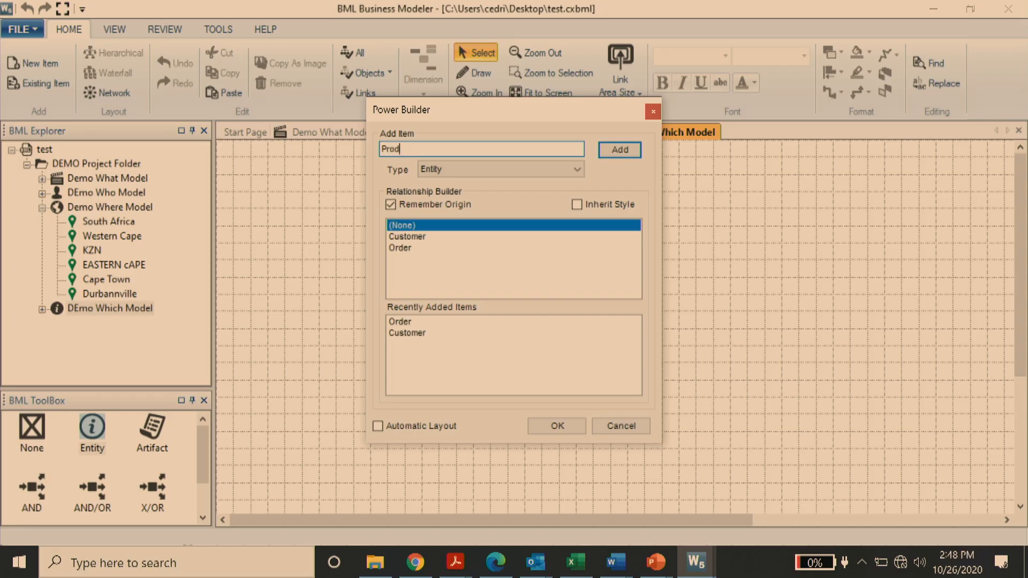
{"action": "type", "text": "Products"}
{"action": "key", "text": "Return"}
{"action": "type", "text": "Ad"}
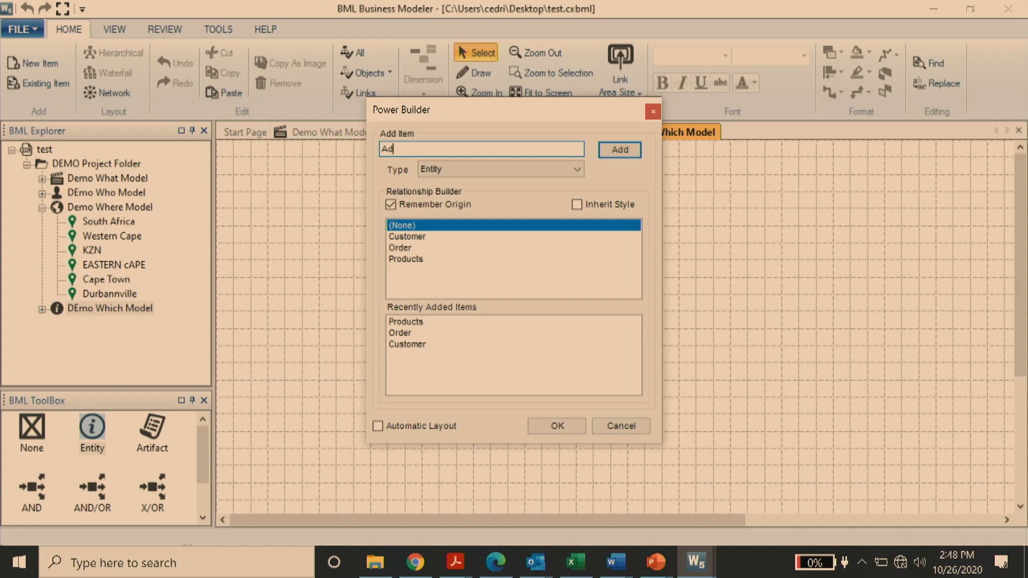
{"action": "type", "text": "dress"}
{"action": "key", "text": "Return"}
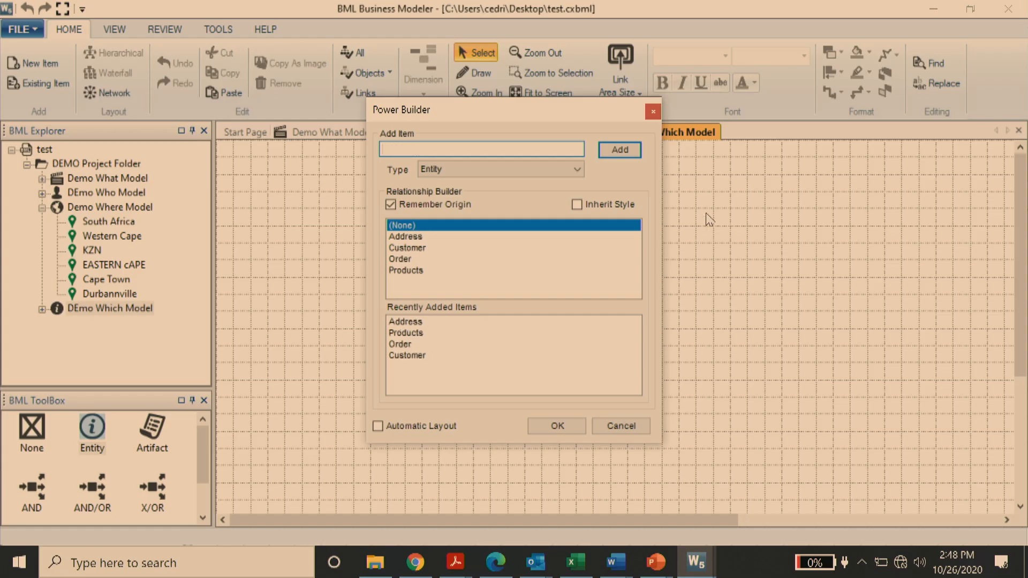
{"action": "left_click", "coordinate": [557, 425]}
Spread out the overlapping entities around Customer, with Address to the upper right, Products to the lower right and Order to the lower left
{"action": "left_click", "coordinate": [608, 299]}
{"action": "left_click_drag", "start_coordinate": [608, 298], "coordinate": [849, 214]}
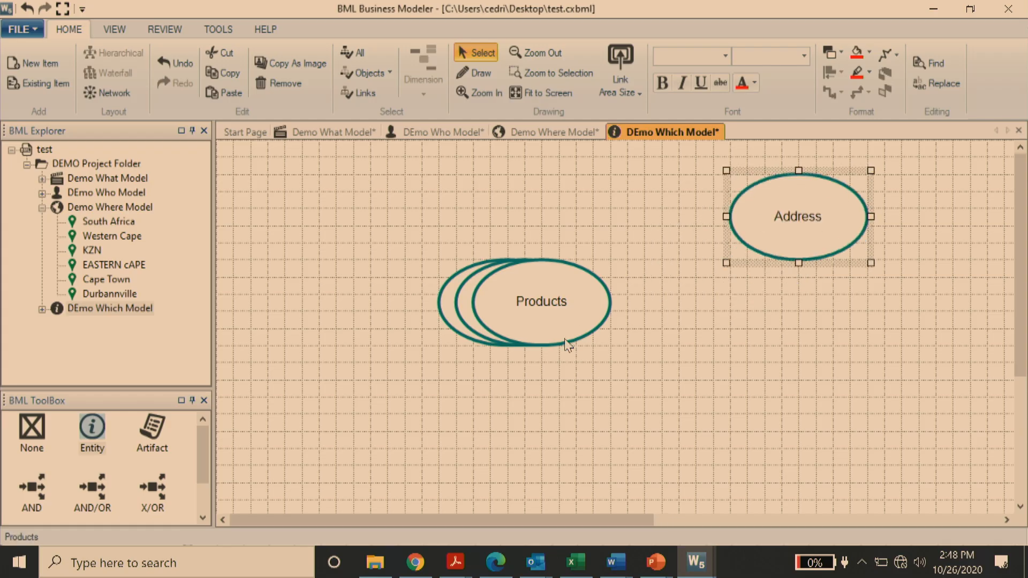
{"action": "left_click", "coordinate": [567, 345]}
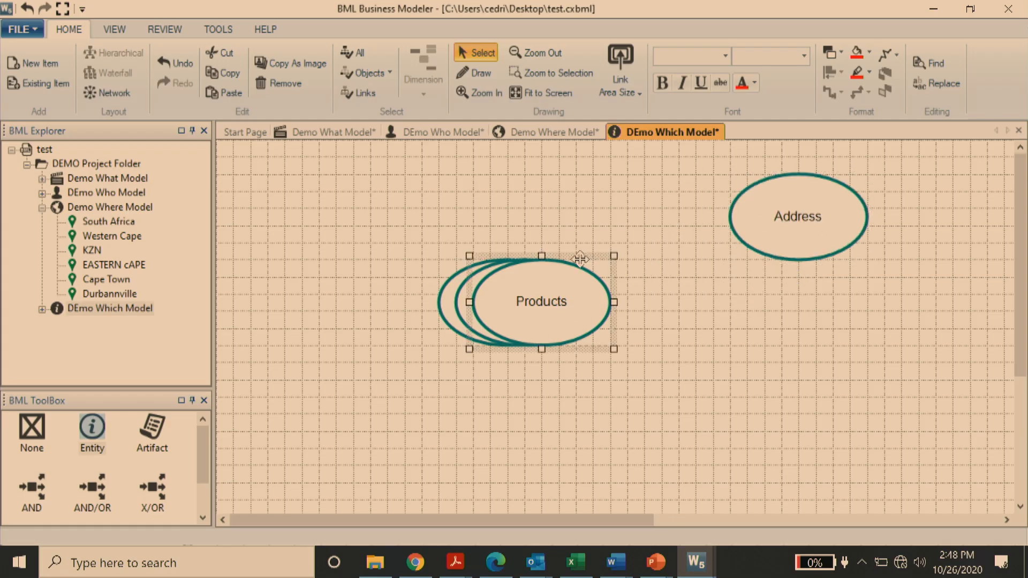
{"action": "left_click_drag", "start_coordinate": [579, 256], "coordinate": [716, 358]}
{"action": "left_click", "coordinate": [500, 315]}
{"action": "left_click_drag", "start_coordinate": [560, 254], "coordinate": [372, 340]}
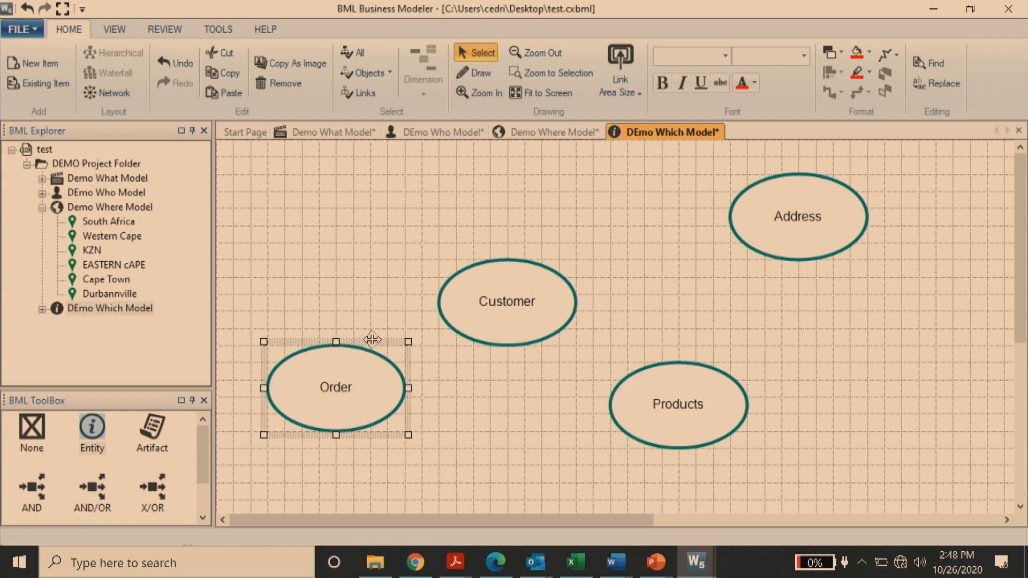
{"action": "left_click", "coordinate": [548, 305]}
{"action": "left_click", "coordinate": [611, 297]}
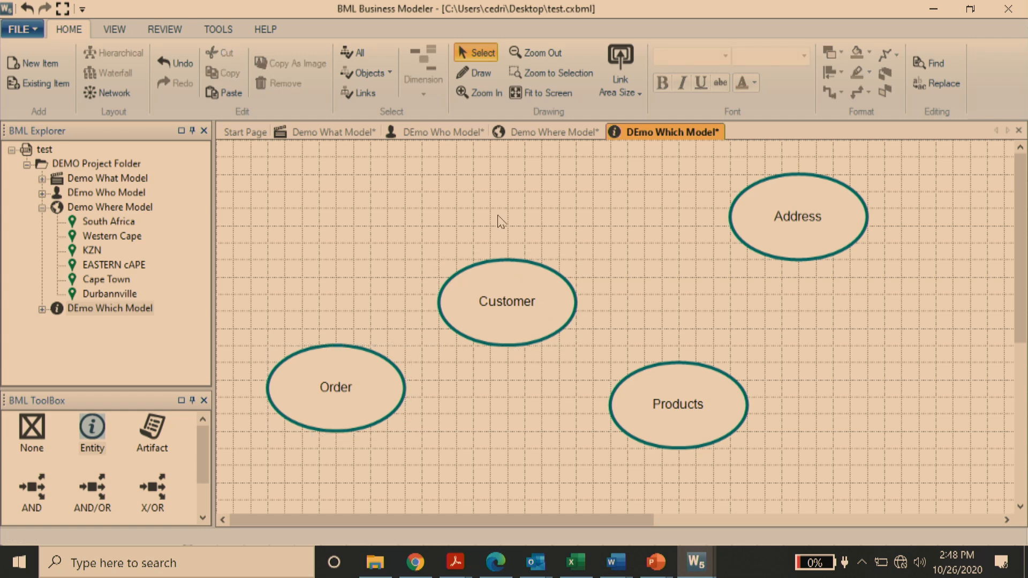
Go through the Approve Invoice, Ensure Funds, Obtain Approval and Execute an EFT activities in the Demo What Model
{"action": "left_click", "coordinate": [343, 135]}
{"action": "left_click", "coordinate": [289, 271]}
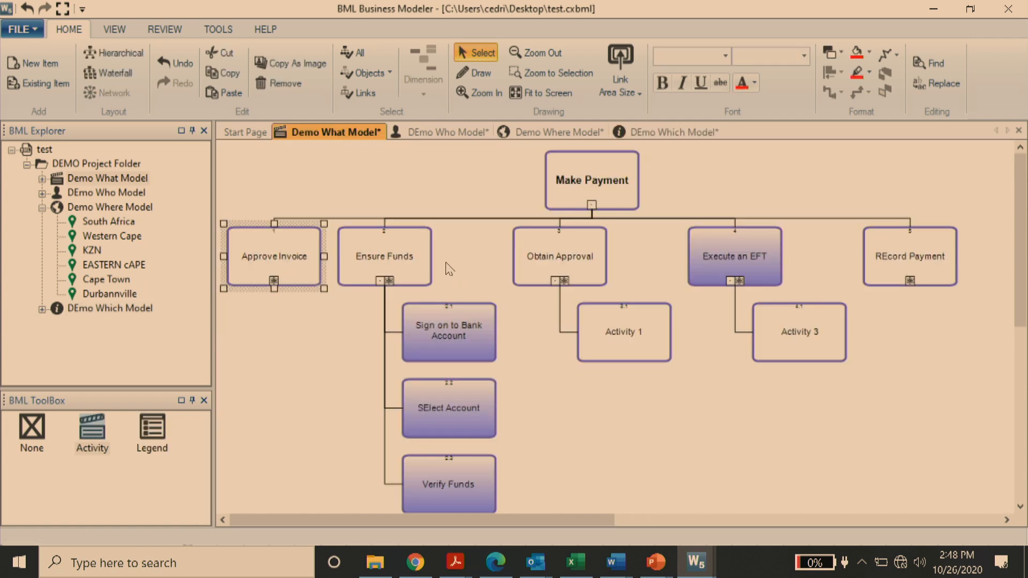
{"action": "left_click", "coordinate": [403, 267]}
{"action": "left_click", "coordinate": [587, 260]}
{"action": "left_click", "coordinate": [750, 259]}
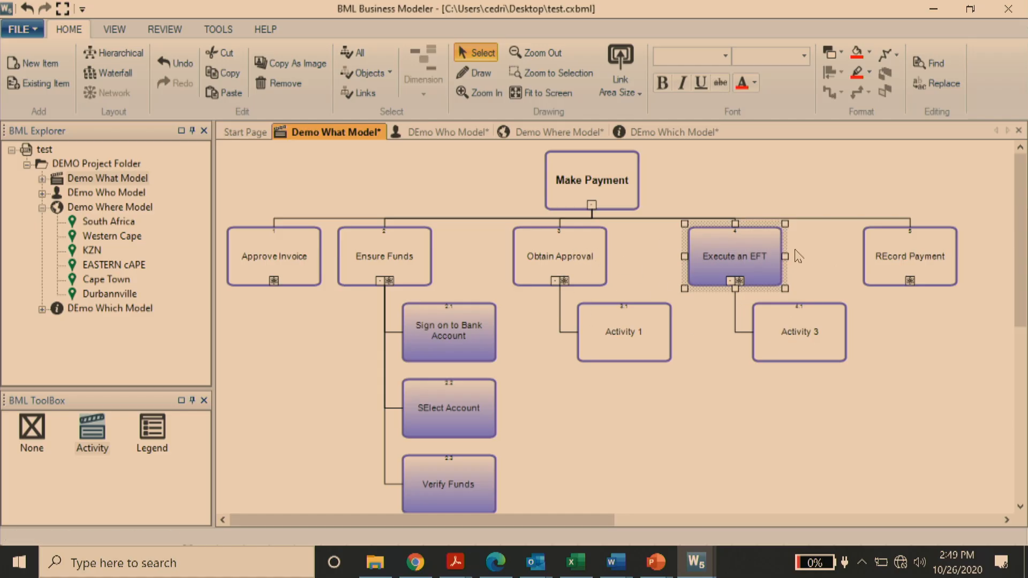
Link the Customer entity to Approve Invoice and the Order entity to Ensure Funds in the Demo What Model
{"action": "left_click", "coordinate": [654, 134]}
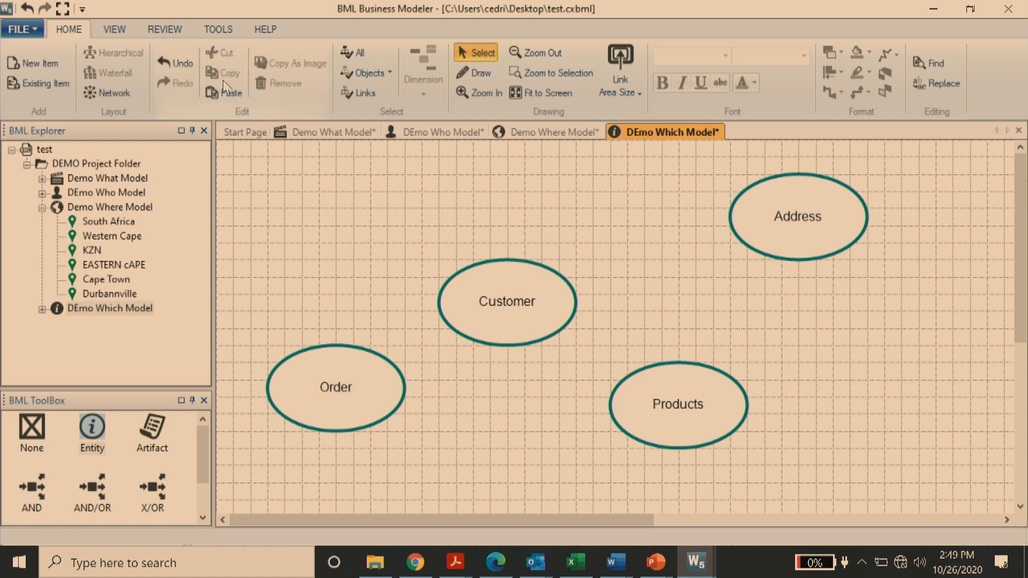
{"action": "left_click", "coordinate": [321, 133]}
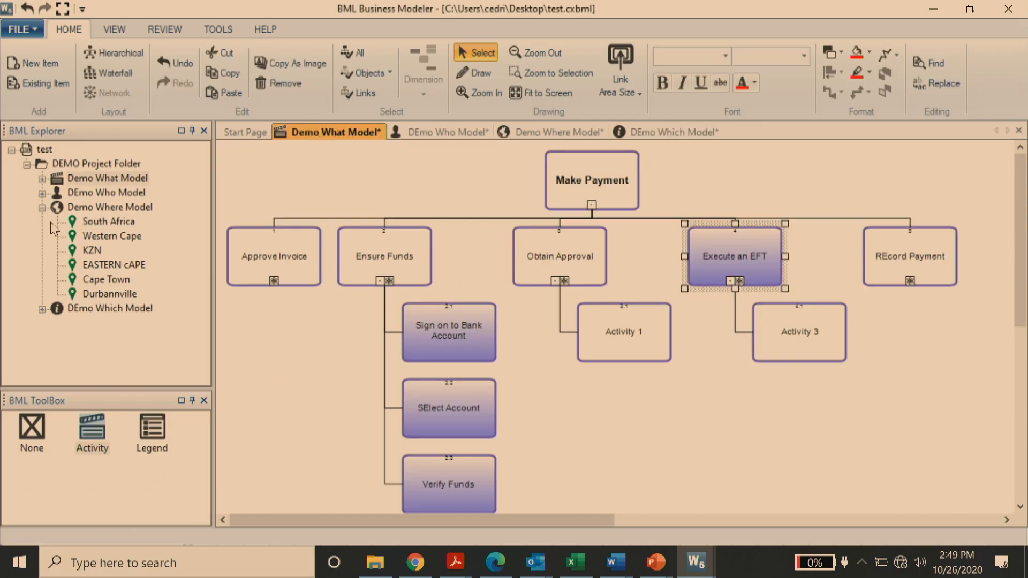
{"action": "left_click", "coordinate": [42, 207]}
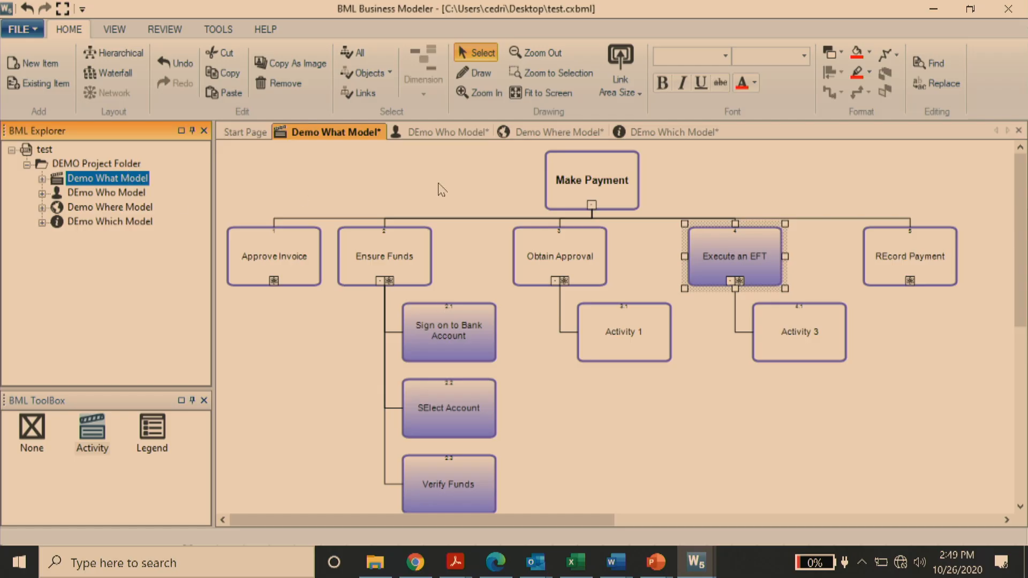
{"action": "left_click", "coordinate": [42, 222]}
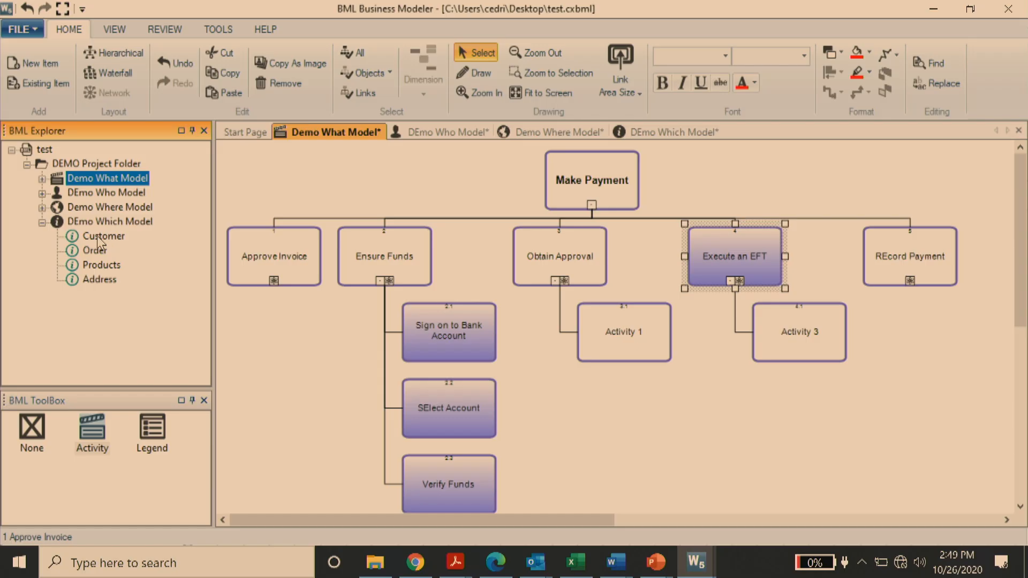
{"action": "left_click", "coordinate": [117, 240]}
{"action": "left_click_drag", "start_coordinate": [103, 247], "coordinate": [408, 256]}
Link the Address entity to Obtain Approval, and the Products entity to both Execute an EFT and REcord Payment
{"action": "left_click_drag", "start_coordinate": [107, 279], "coordinate": [581, 254]}
{"action": "left_click_drag", "start_coordinate": [106, 264], "coordinate": [739, 267]}
{"action": "left_click", "coordinate": [108, 267]}
{"action": "left_click_drag", "start_coordinate": [110, 273], "coordinate": [912, 286]}
Check the objects linked to REcord Payment and the link markers on the entities in the DEmo Which Model
{"action": "left_click", "coordinate": [910, 280]}
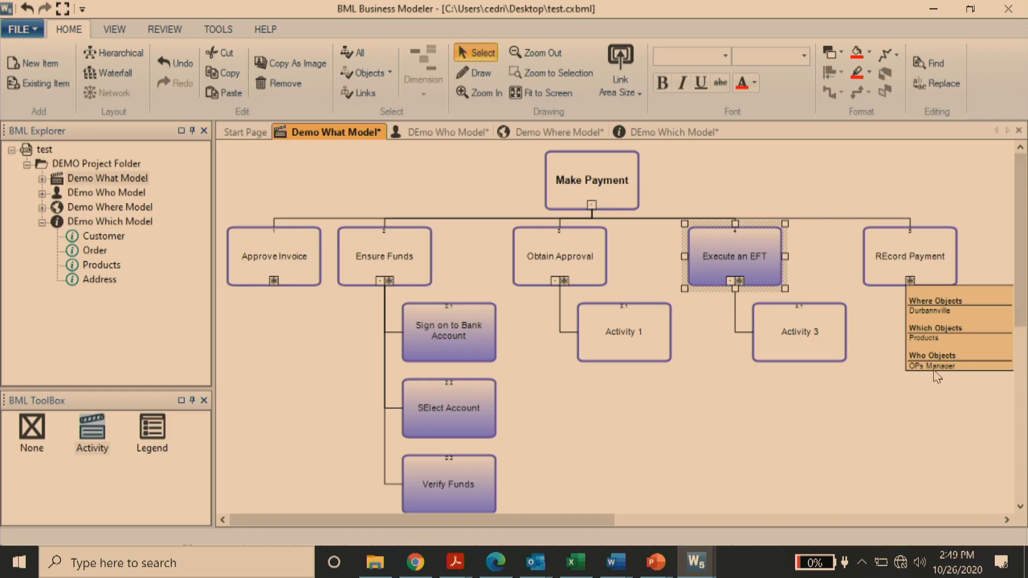
{"action": "left_click", "coordinate": [891, 389]}
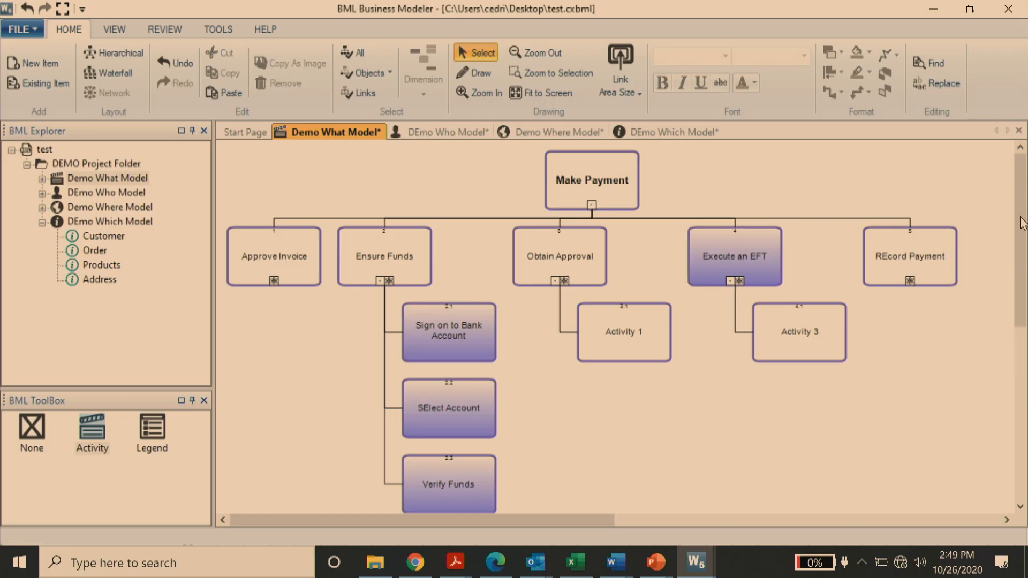
{"action": "left_click", "coordinate": [676, 131]}
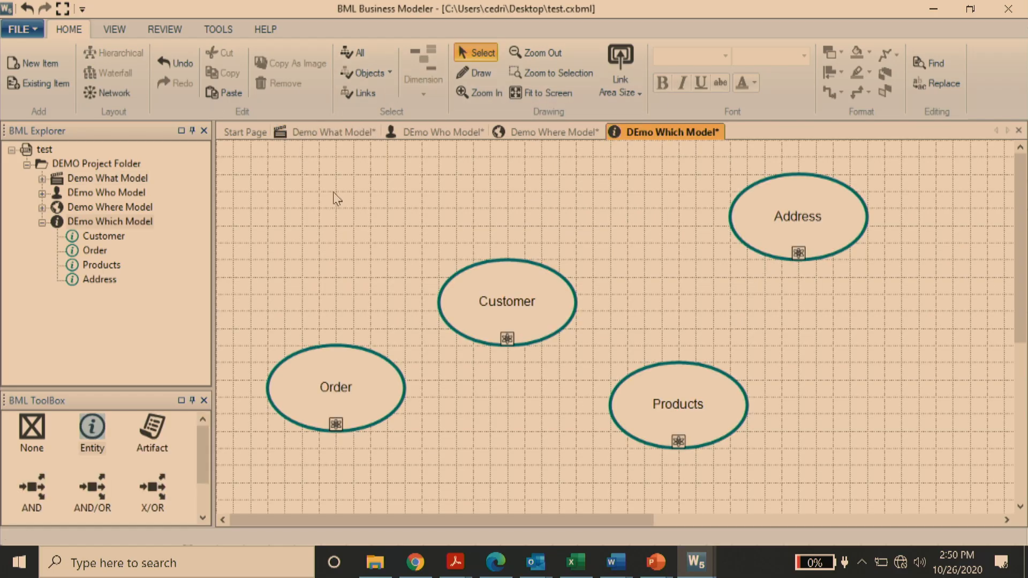
{"action": "left_click", "coordinate": [41, 222]}
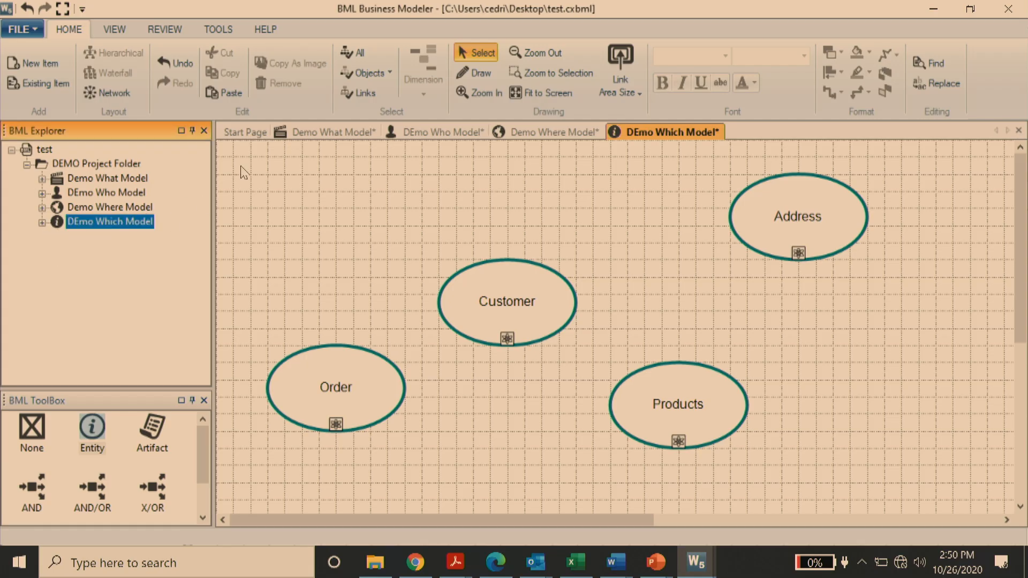
{"action": "left_click", "coordinate": [318, 134]}
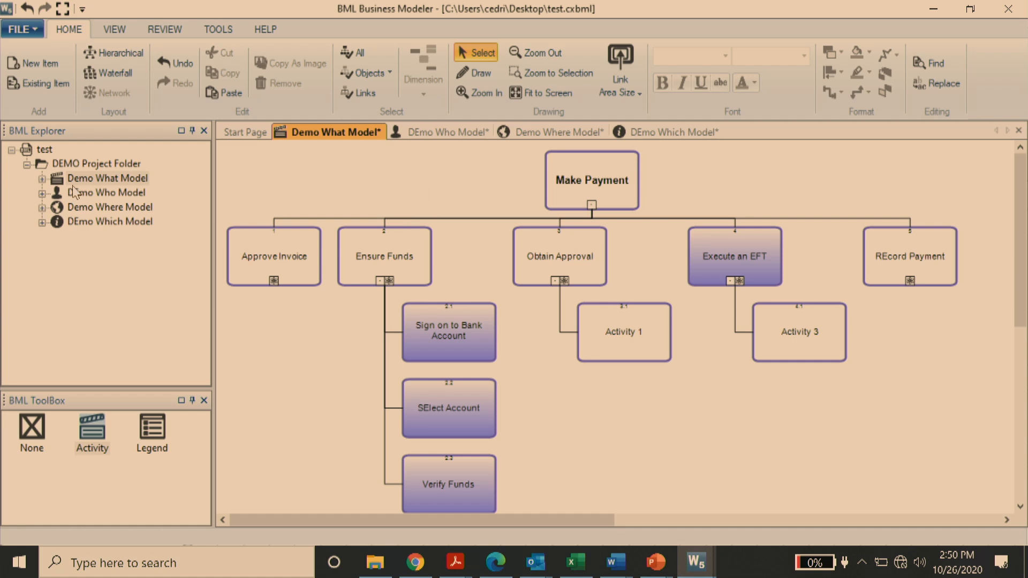
{"action": "left_click", "coordinate": [90, 164]}
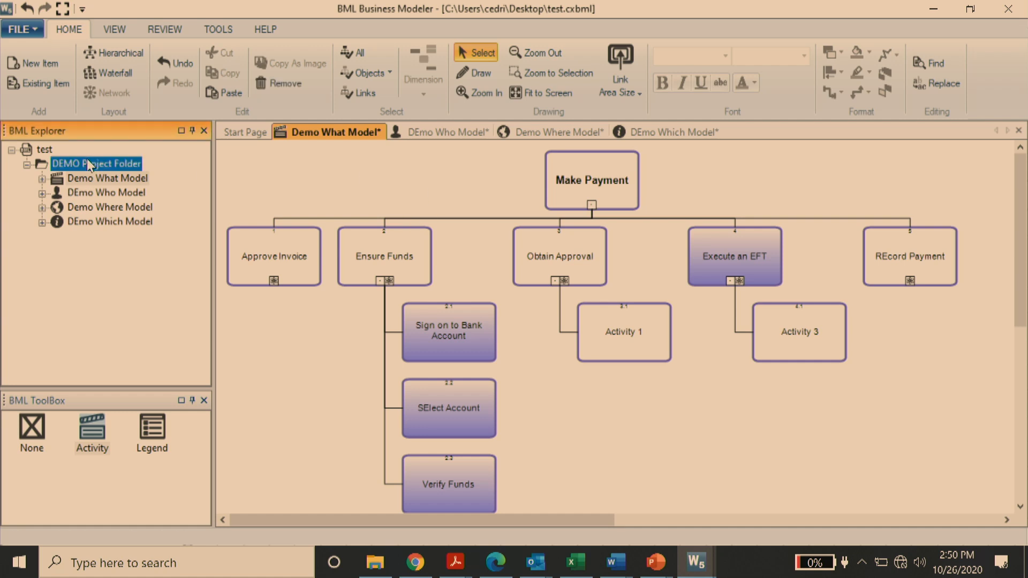
{"action": "right_click", "coordinate": [93, 167]}
{"action": "mouse_move", "coordinate": [179, 182]}
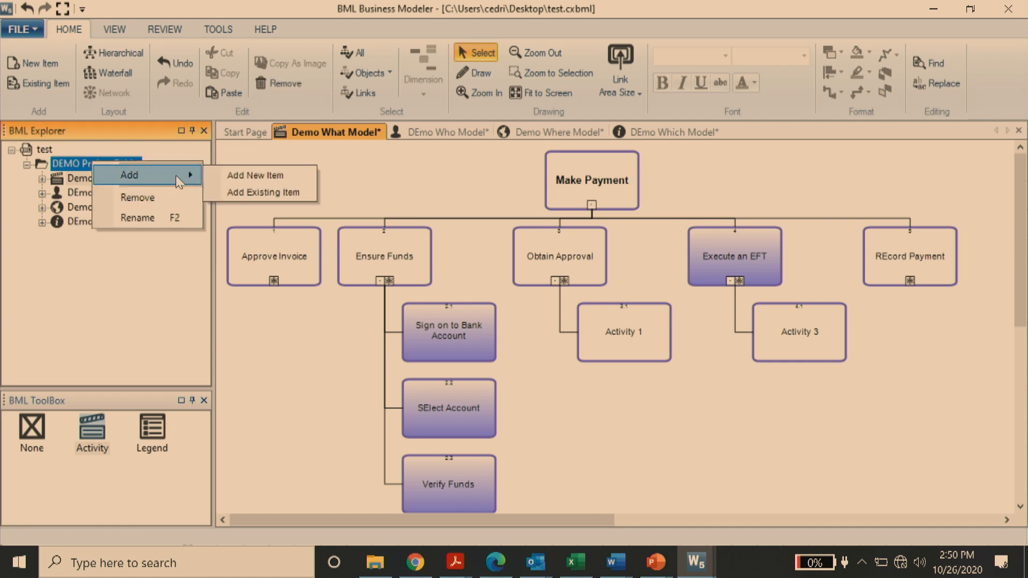
{"action": "left_click", "coordinate": [279, 178]}
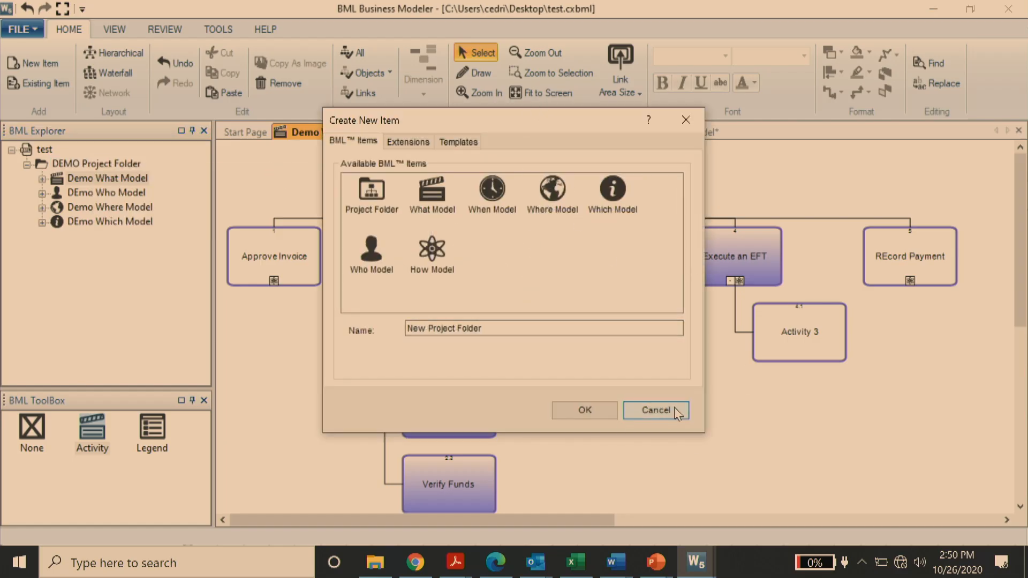
{"action": "left_click", "coordinate": [656, 410]}
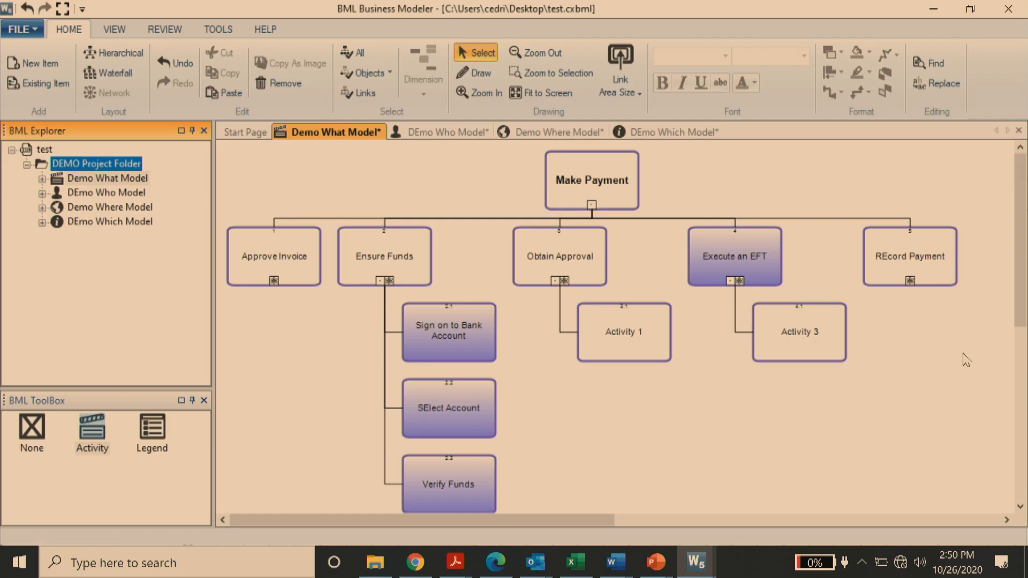
Go through the Make Payment hierarchy, from its main activities to the Sign on to Bank Account sub-activity
{"action": "left_click", "coordinate": [565, 180]}
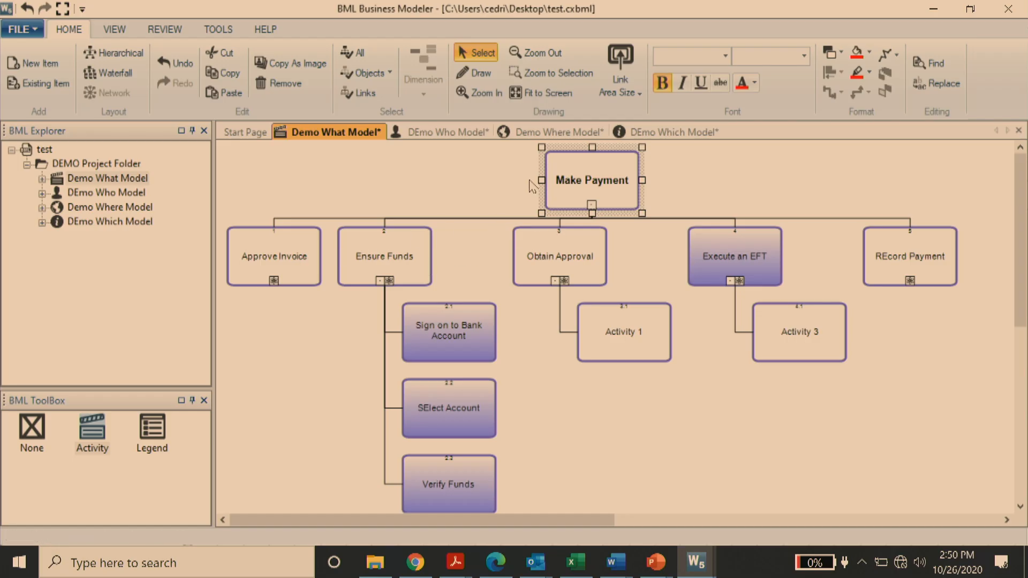
{"action": "left_click", "coordinate": [658, 456]}
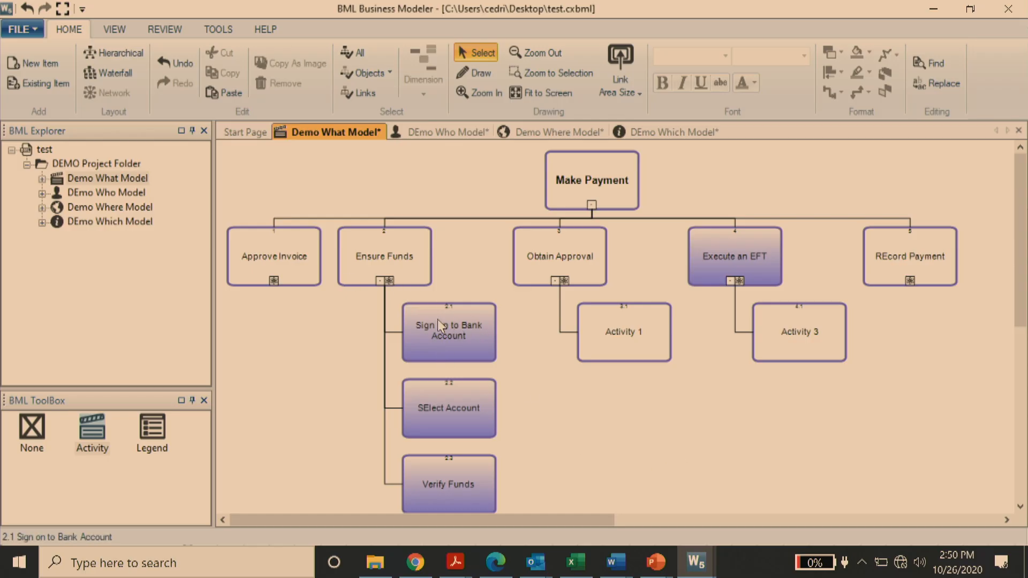
{"action": "left_click", "coordinate": [598, 182]}
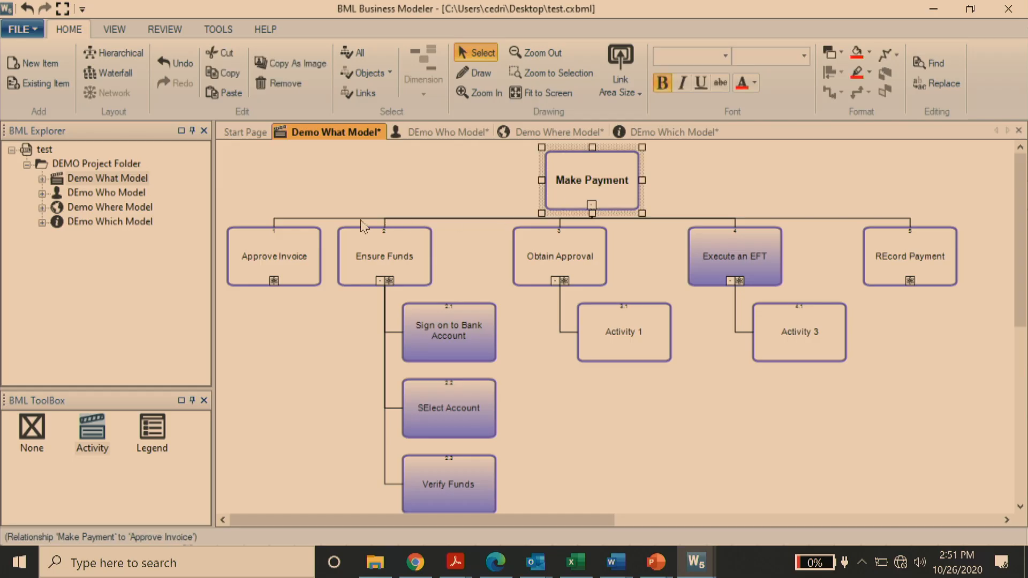
{"action": "left_click", "coordinate": [276, 271]}
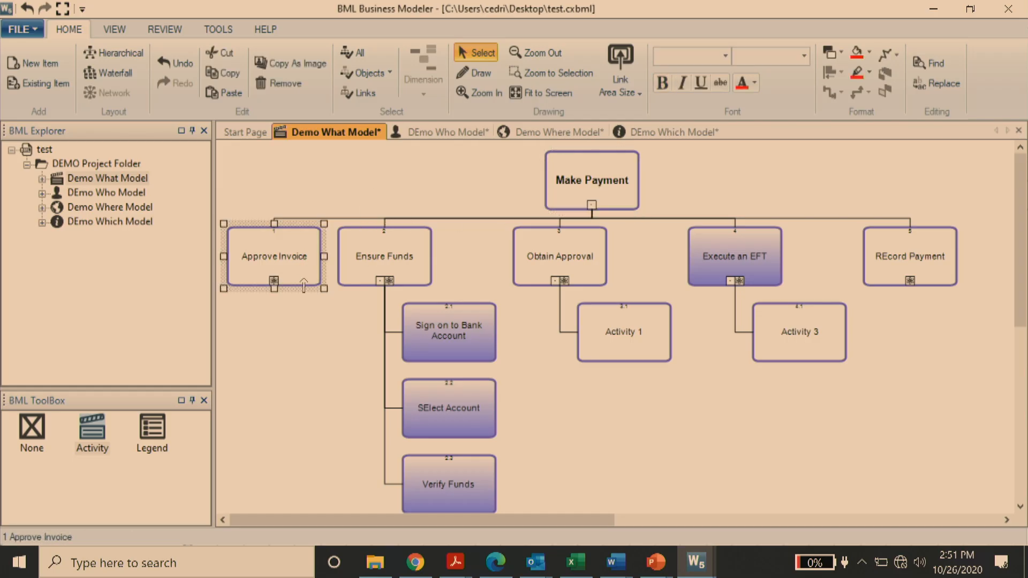
{"action": "left_click", "coordinate": [393, 265]}
{"action": "left_click", "coordinate": [546, 252]}
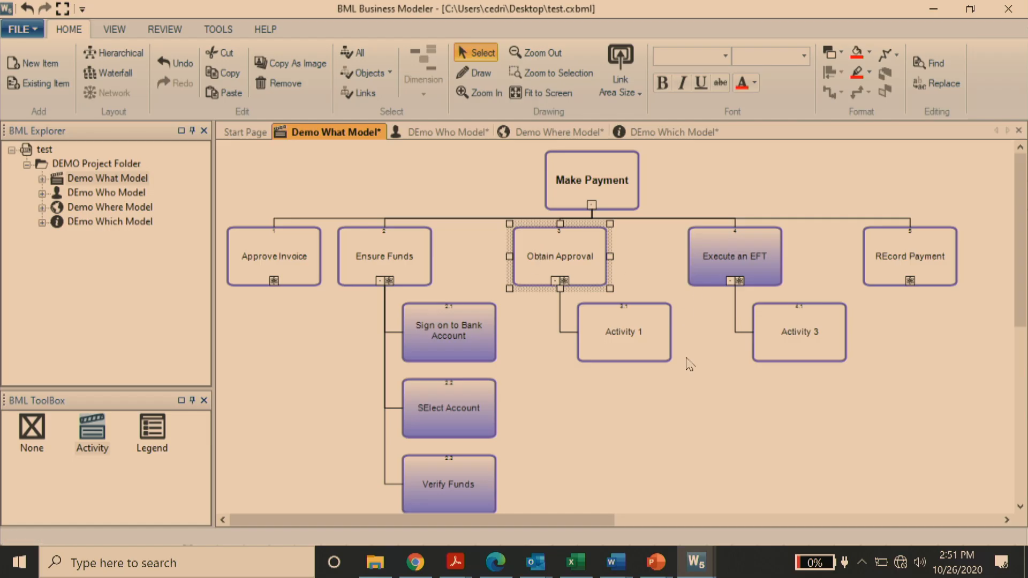
{"action": "left_click", "coordinate": [435, 333]}
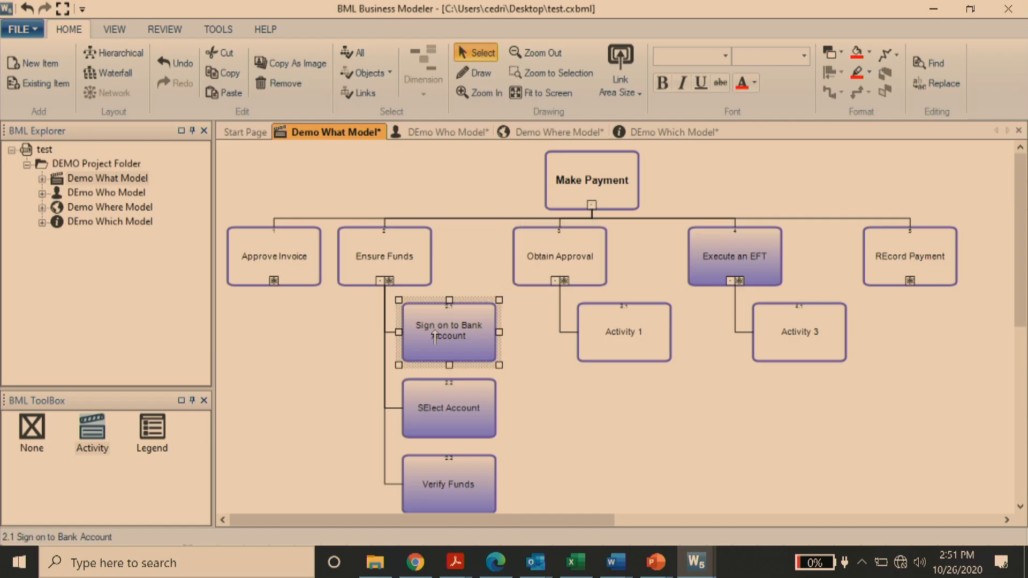
{"action": "left_click", "coordinate": [484, 255]}
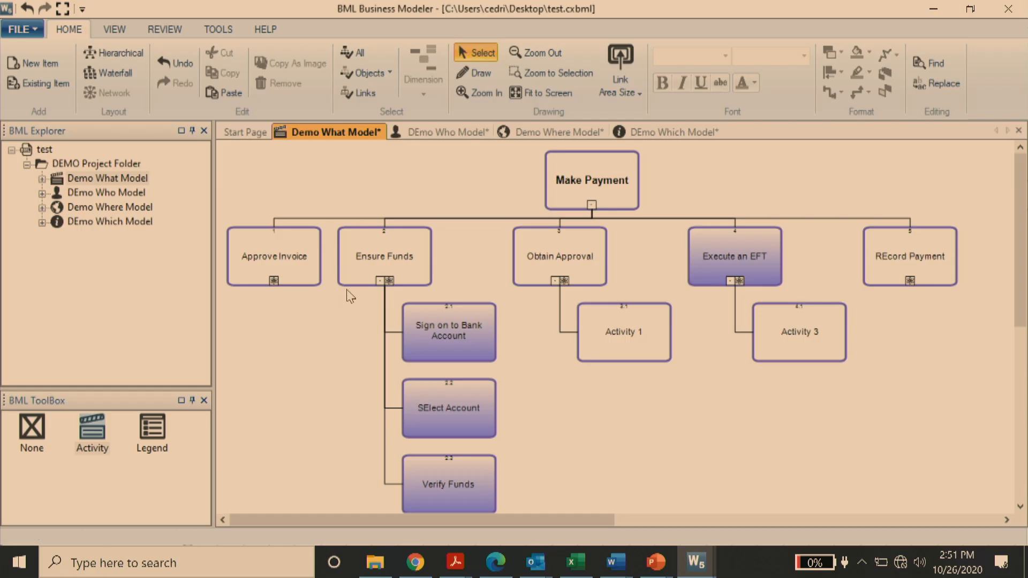
{"action": "left_click", "coordinate": [294, 256]}
{"action": "left_click", "coordinate": [381, 251]}
{"action": "left_click", "coordinate": [565, 256]}
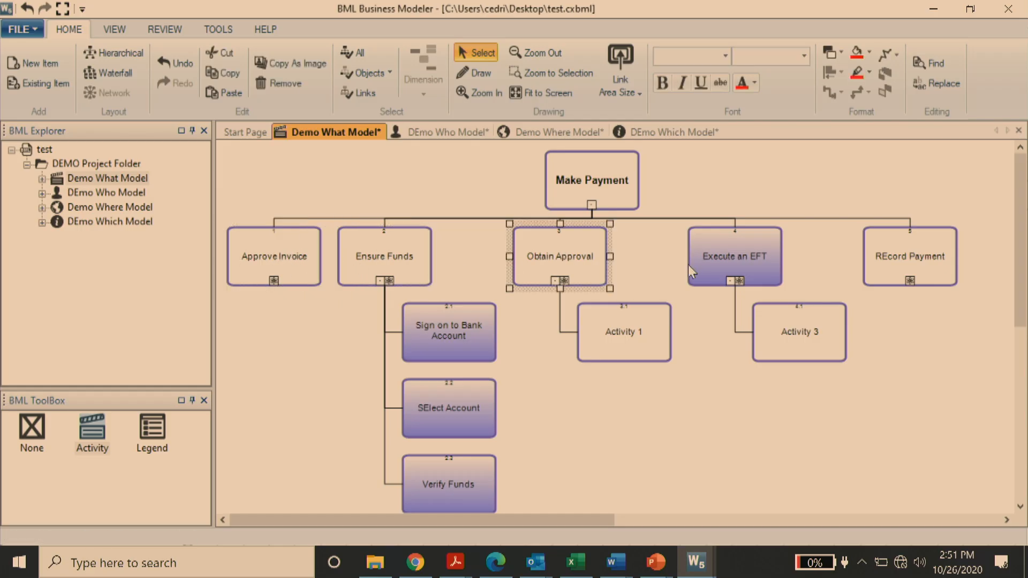
{"action": "left_click", "coordinate": [757, 260]}
{"action": "left_click", "coordinate": [908, 259]}
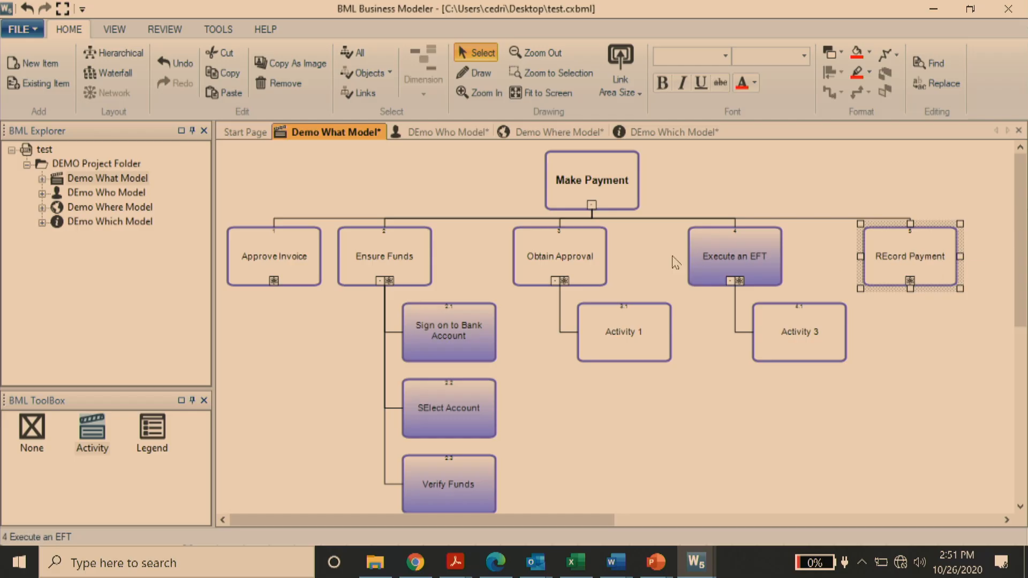
Create a How Model from the Make Payment leg, named "Demo How Model", with the When dimension excluded
{"action": "left_click", "coordinate": [570, 175]}
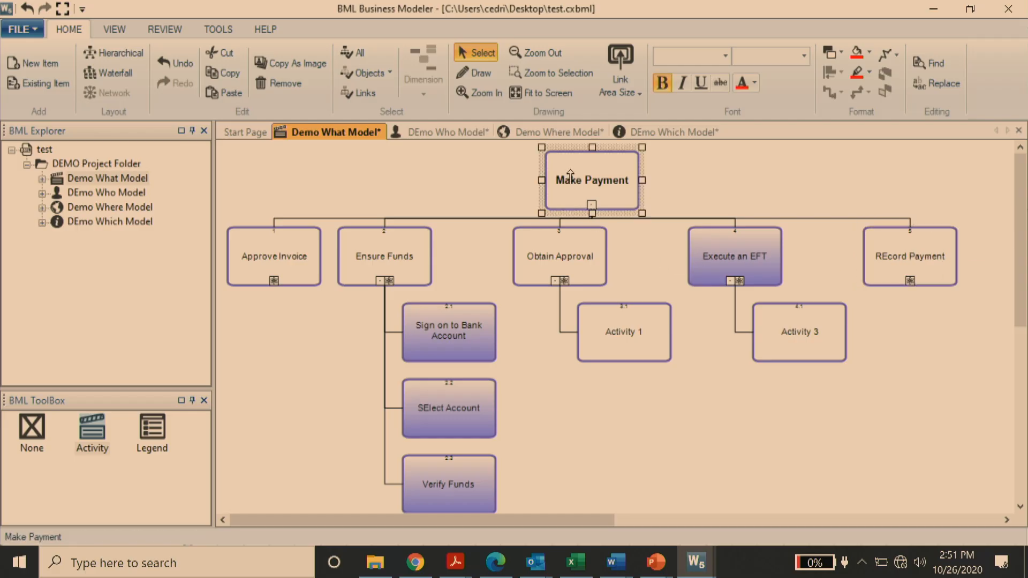
{"action": "right_click", "coordinate": [575, 176]}
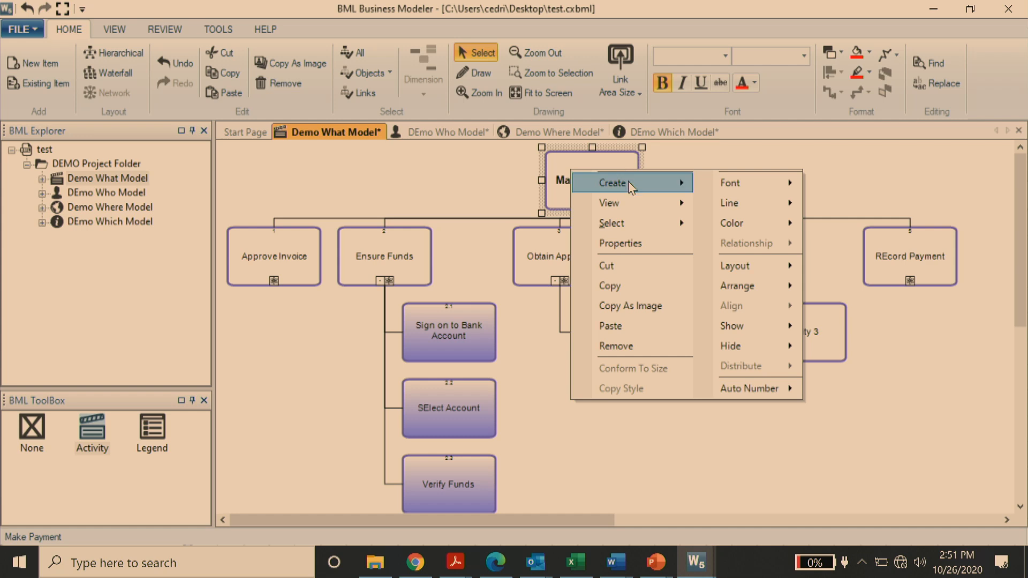
{"action": "mouse_move", "coordinate": [633, 187]}
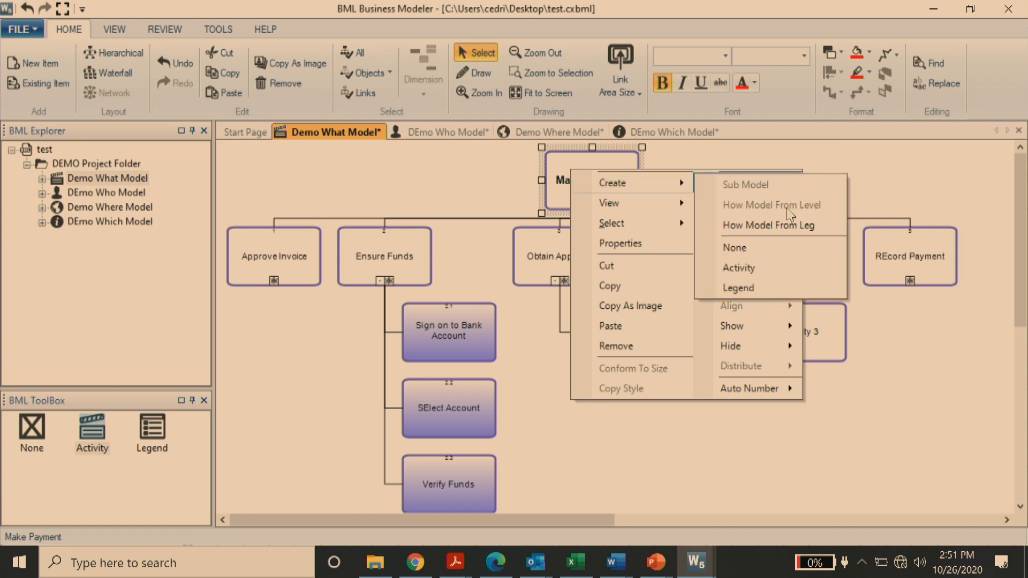
{"action": "left_click", "coordinate": [806, 228]}
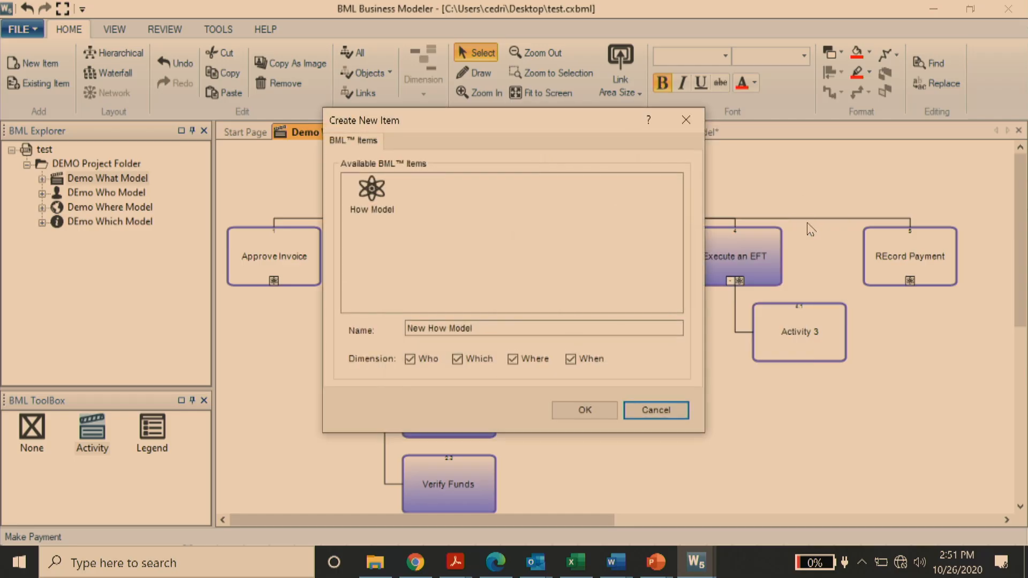
{"action": "double_click", "coordinate": [415, 328]}
{"action": "type", "text": "Demo"}
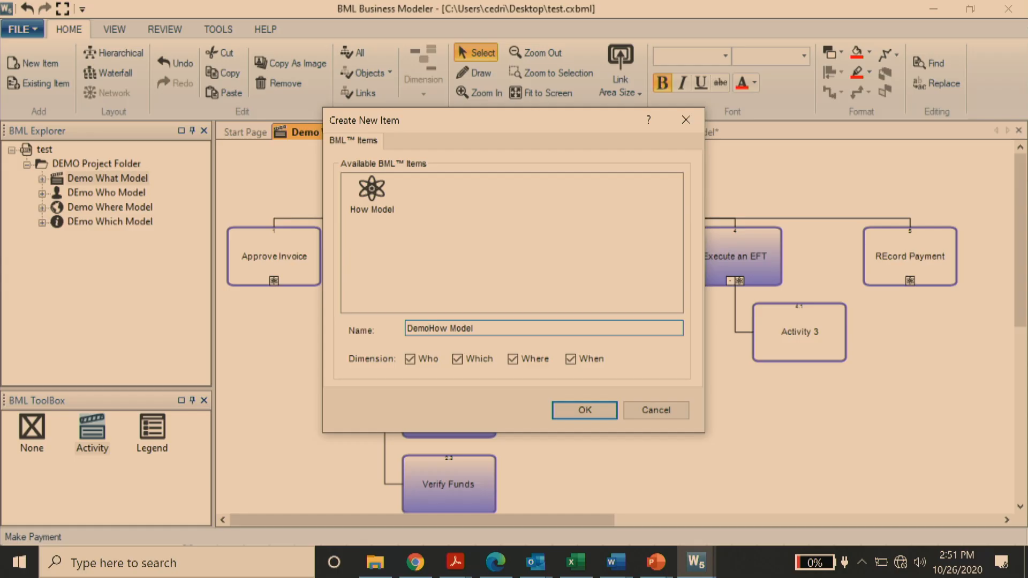
{"action": "left_click", "coordinate": [571, 360]}
{"action": "left_click", "coordinate": [580, 410]}
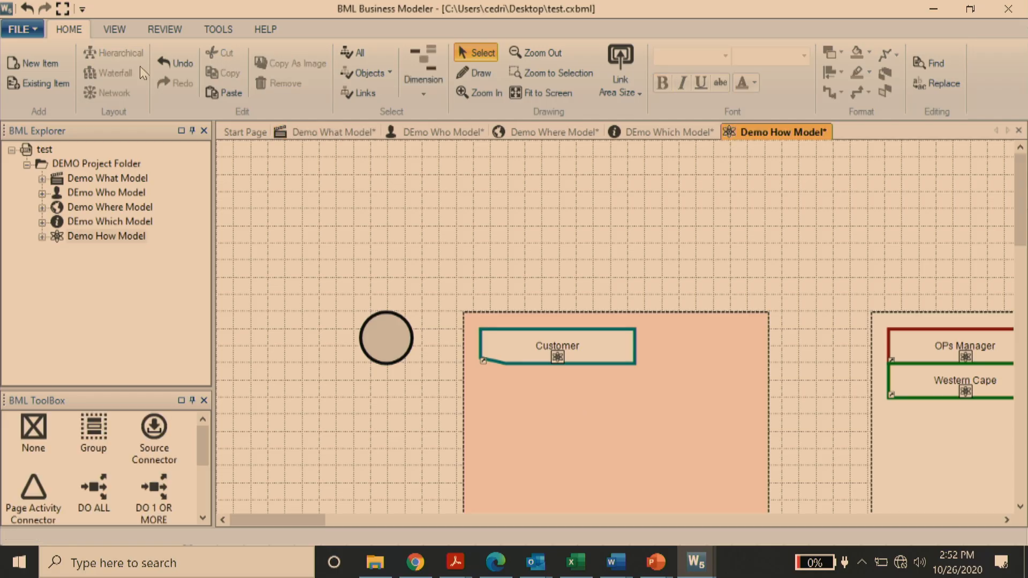
Delete the empty teal group below the green one under each of the first four activities in the Demo How Model
{"action": "left_click", "coordinate": [109, 35]}
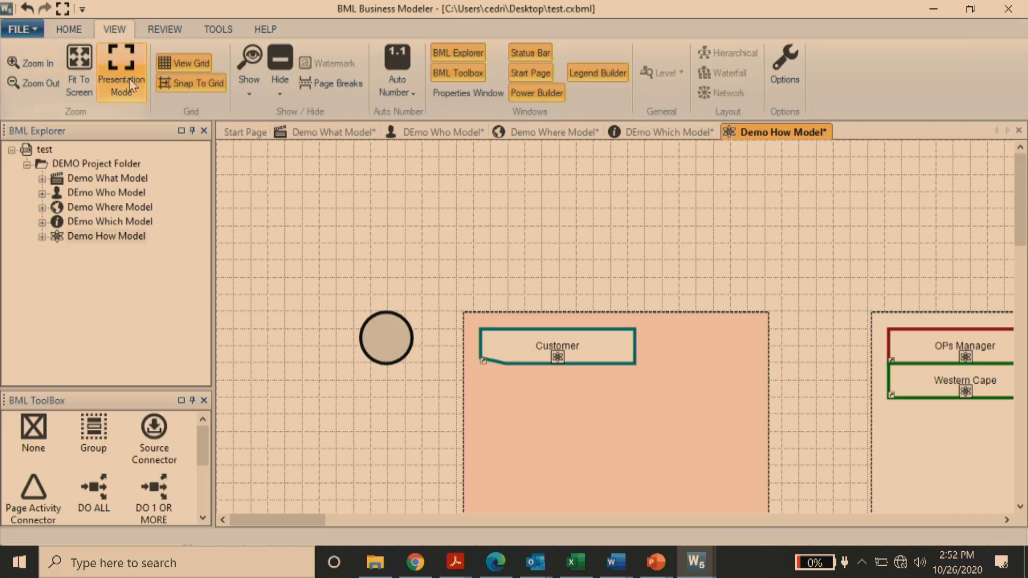
{"action": "left_click", "coordinate": [74, 63]}
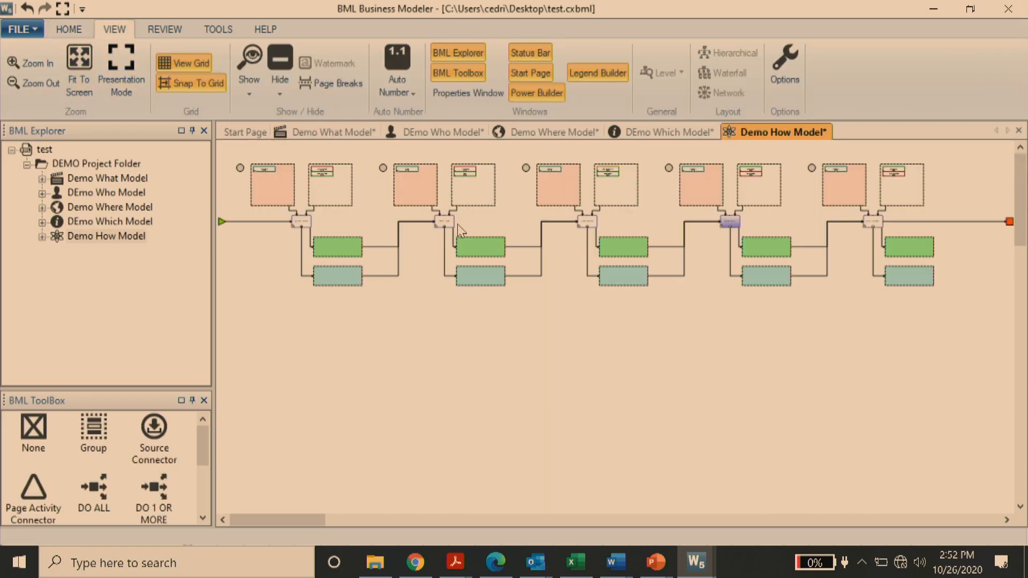
{"action": "left_click", "coordinate": [320, 280]}
{"action": "key", "text": "Delete"}
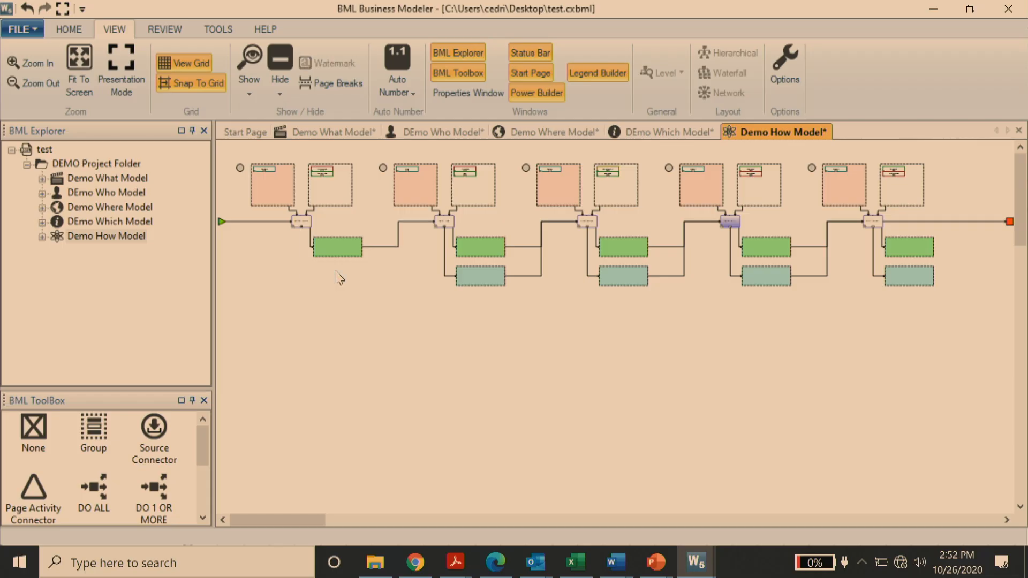
{"action": "left_click", "coordinate": [472, 277]}
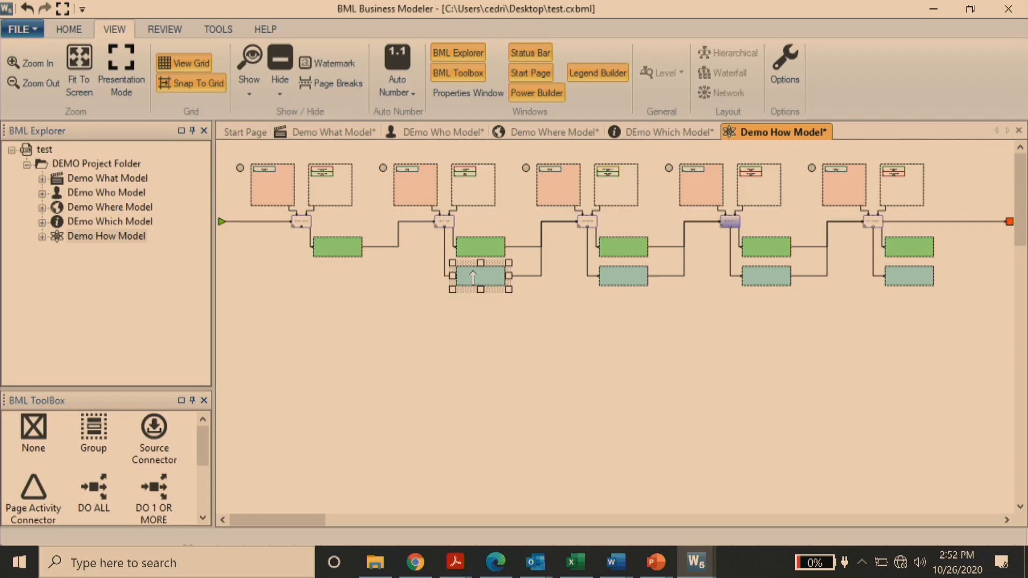
{"action": "key", "text": "Delete"}
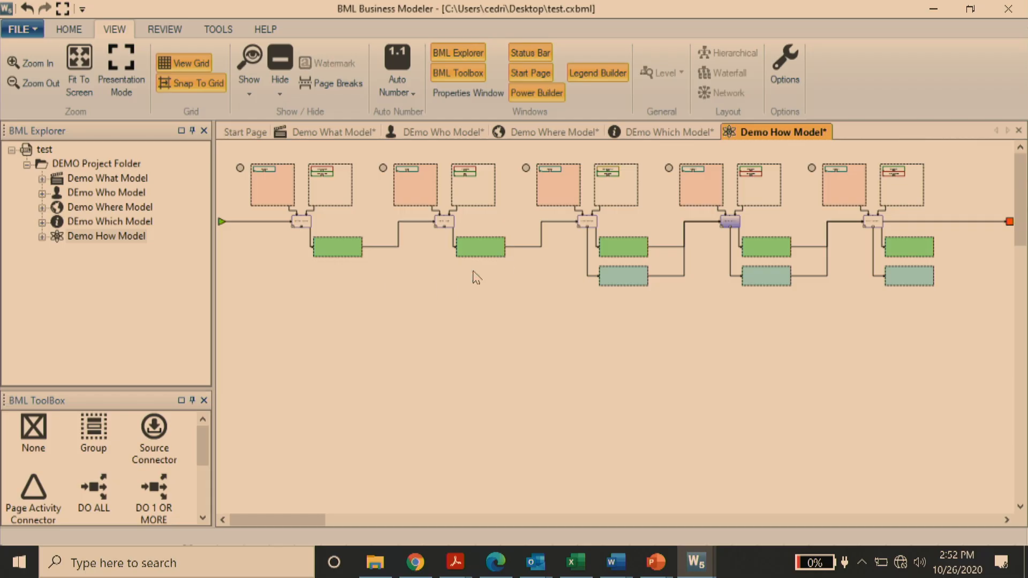
{"action": "left_click", "coordinate": [639, 279]}
{"action": "key", "text": "Delete"}
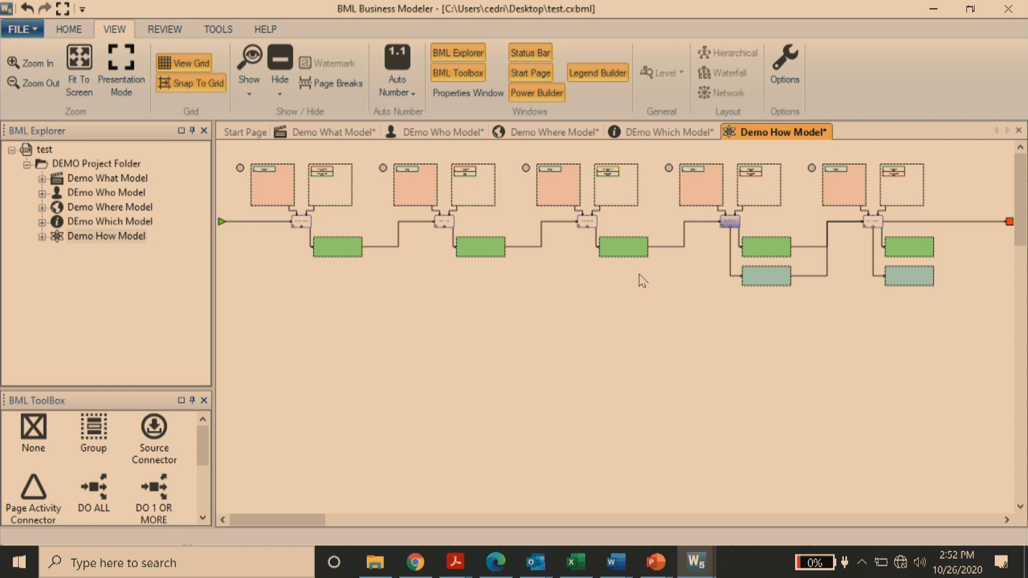
{"action": "left_click", "coordinate": [771, 282]}
{"action": "key", "text": "Delete"}
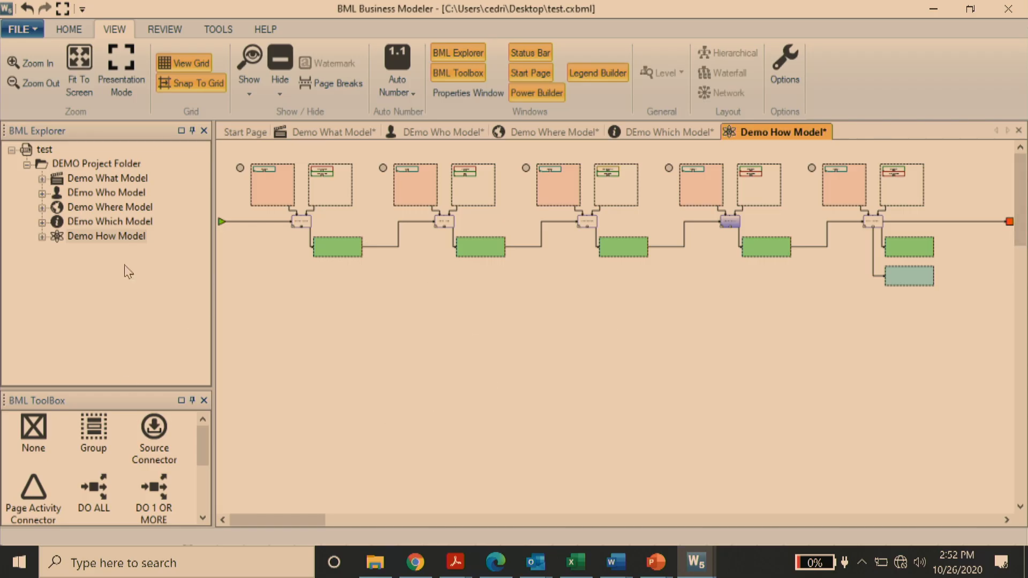
Place the Order entity from the DEmo Which Model in the green output group of the first activity, Approve Invoice
{"action": "left_click", "coordinate": [41, 221]}
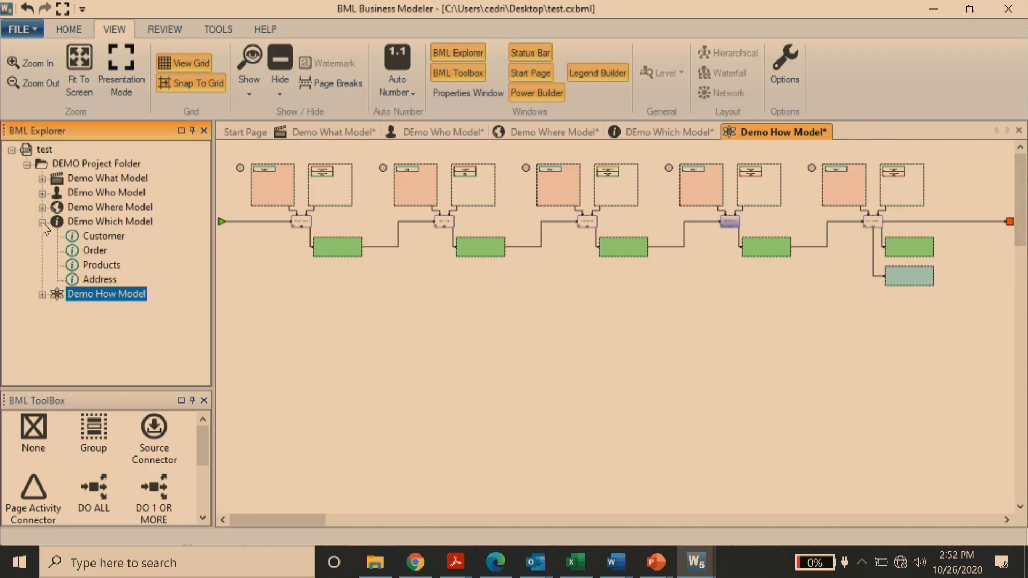
{"action": "left_click", "coordinate": [96, 250]}
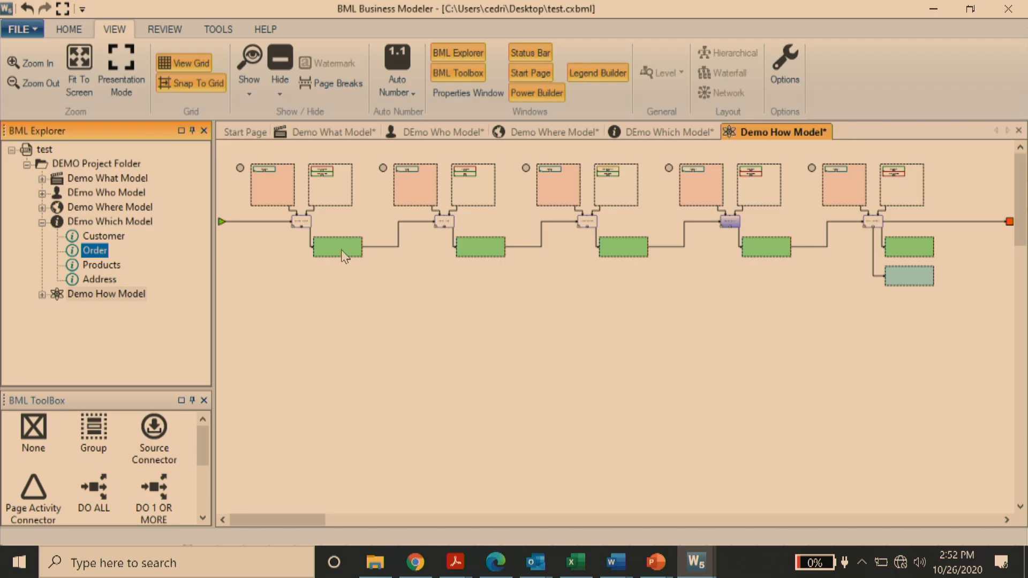
{"action": "left_click_drag", "start_coordinate": [93, 251], "coordinate": [356, 251]}
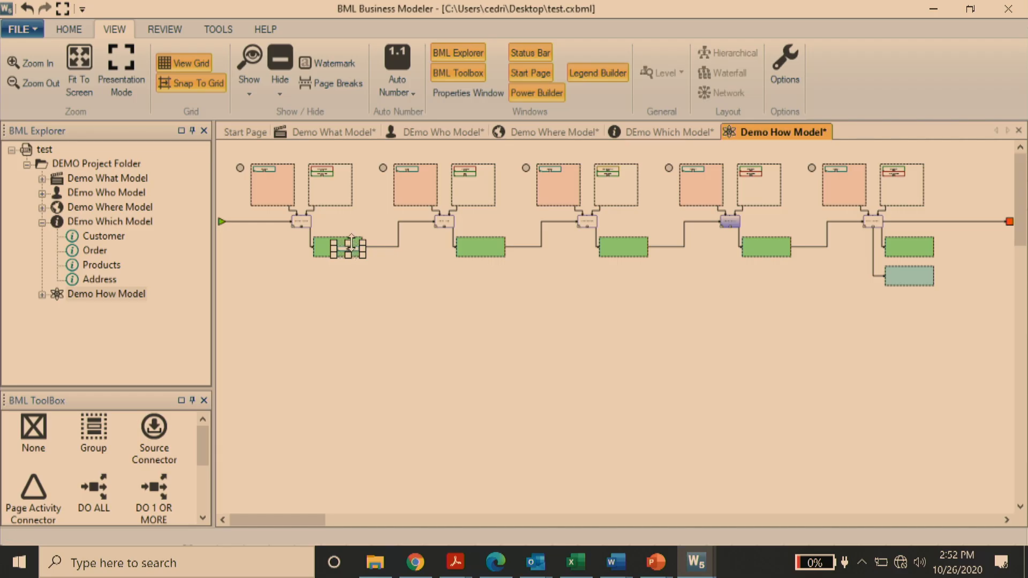
{"action": "left_click", "coordinate": [395, 332]}
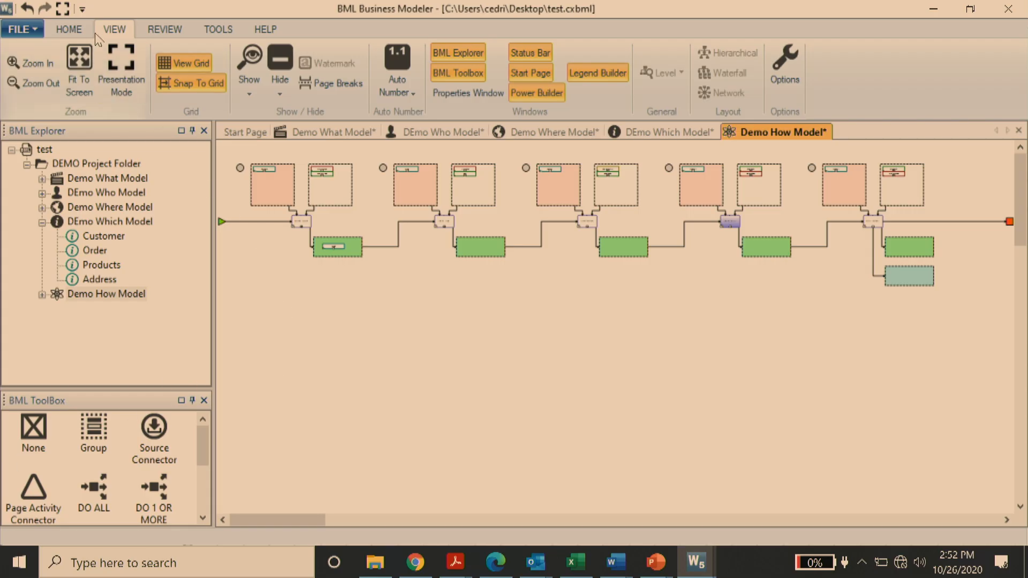
Hide the drawing grid in the Demo How Model
{"action": "left_click", "coordinate": [71, 31]}
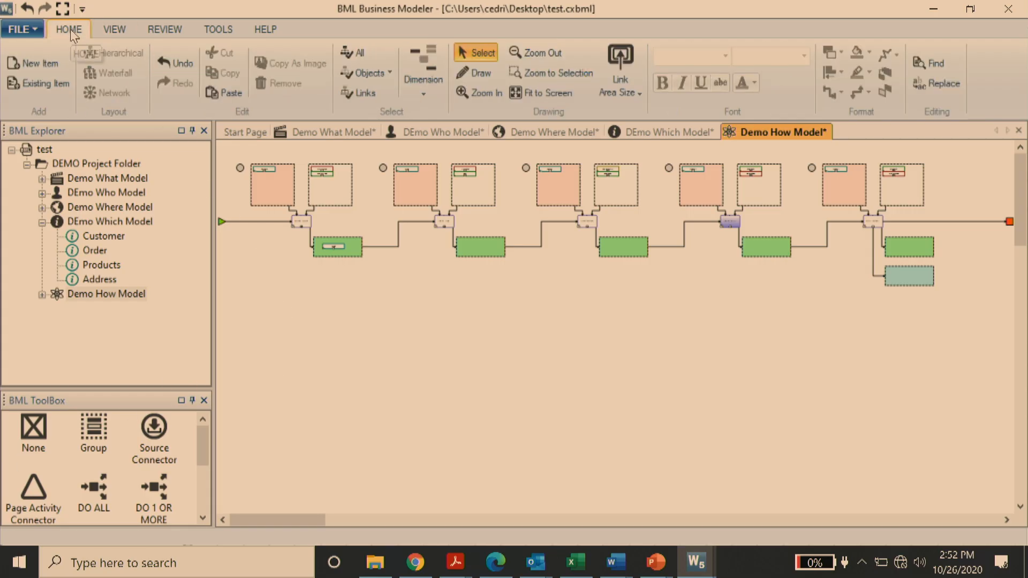
{"action": "left_click", "coordinate": [114, 30]}
{"action": "left_click", "coordinate": [36, 62]}
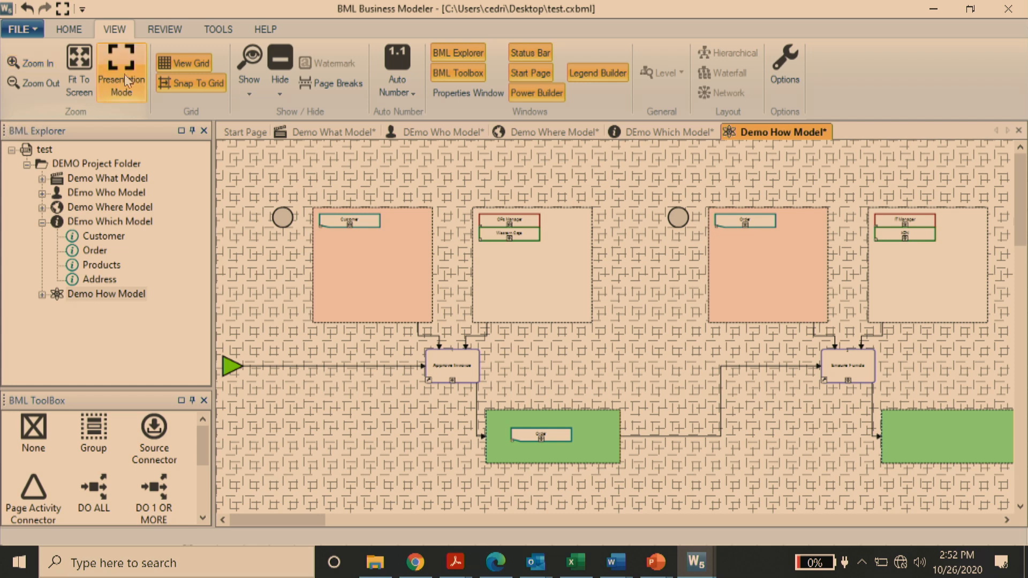
{"action": "left_click", "coordinate": [171, 58]}
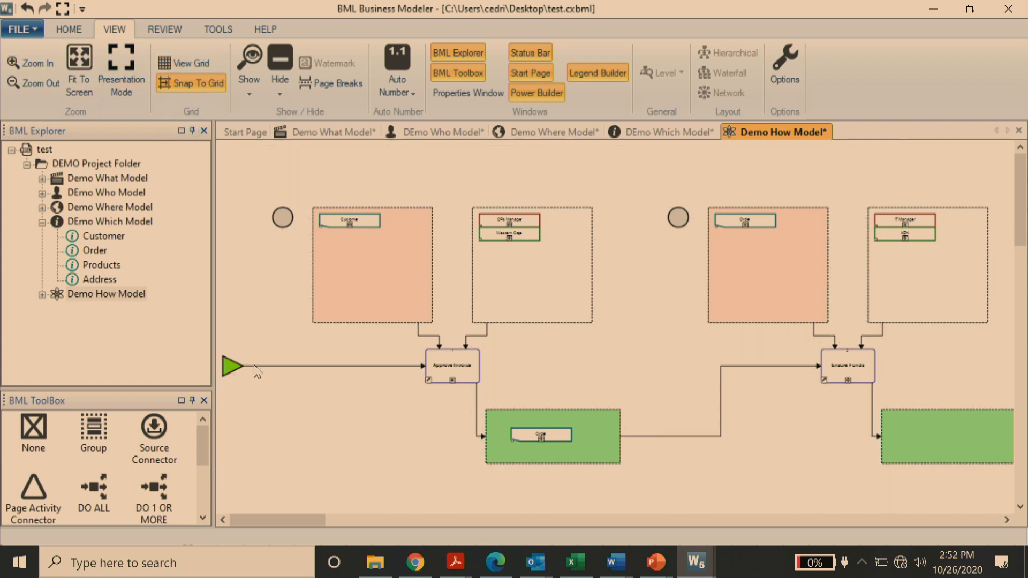
Delete the circles beside the pink input groups of the first two activities, Approve Invoice and Ensure Funds
{"action": "left_click", "coordinate": [52, 65]}
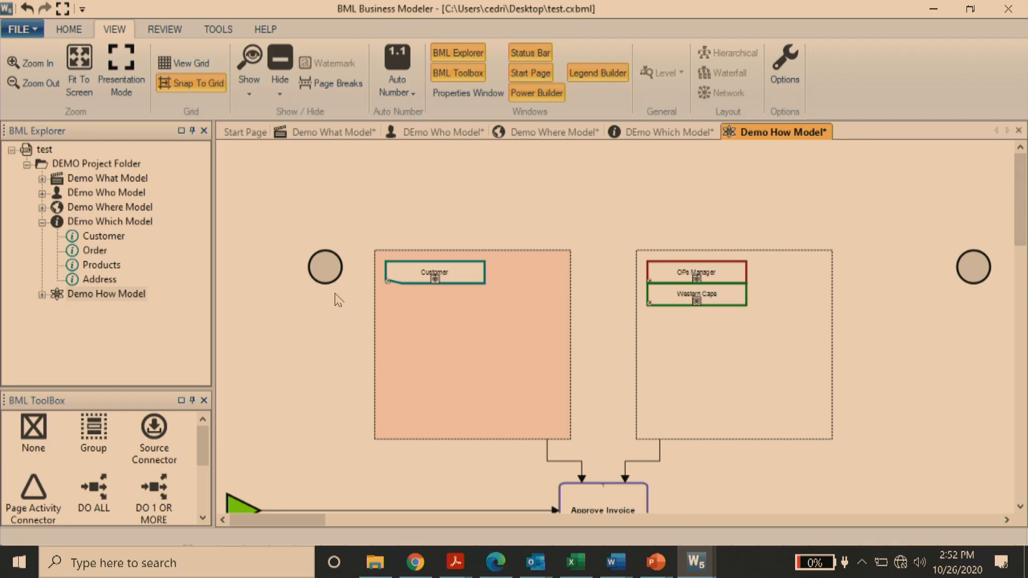
{"action": "left_click", "coordinate": [325, 267]}
{"action": "key", "text": "Delete"}
{"action": "left_click", "coordinate": [981, 277]}
{"action": "key", "text": "Delete"}
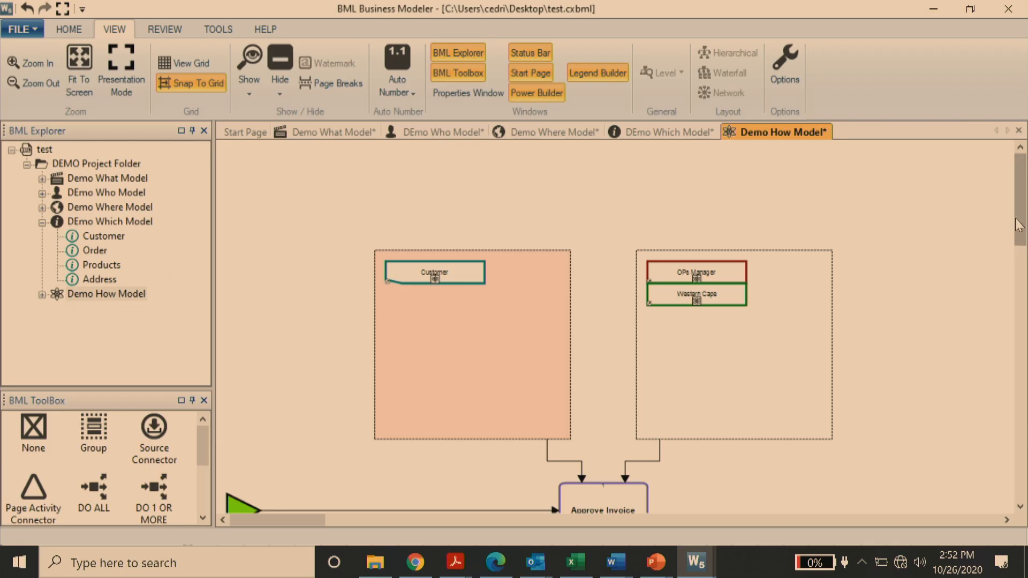
Compare Approve Invoice and Ensure Funds in the Demo How Model with the main activities under Make Payment in the Demo What Model
{"action": "scroll", "coordinate": [508, 342], "scroll_direction": "down", "scroll_amount": 4}
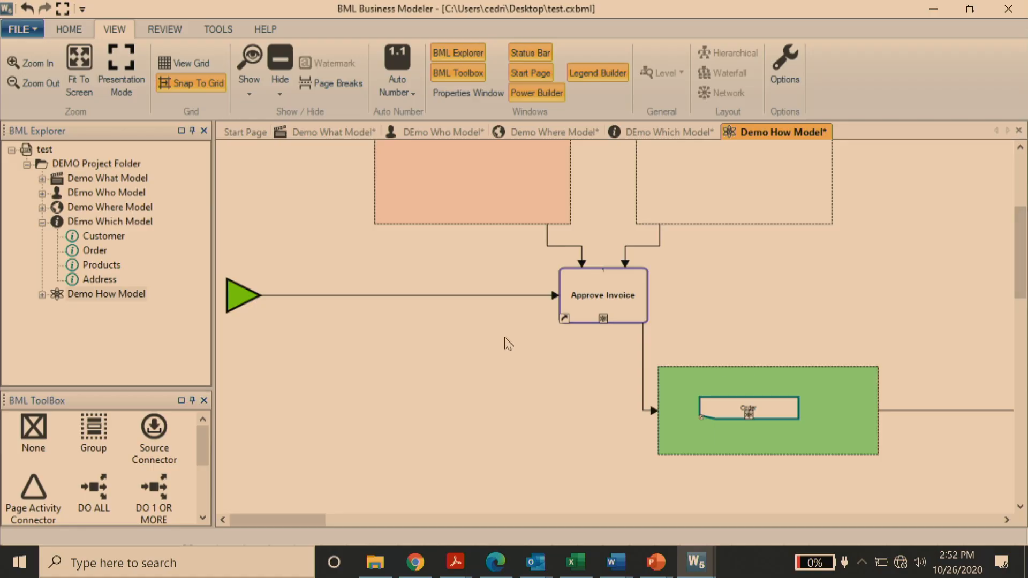
{"action": "left_click", "coordinate": [609, 300]}
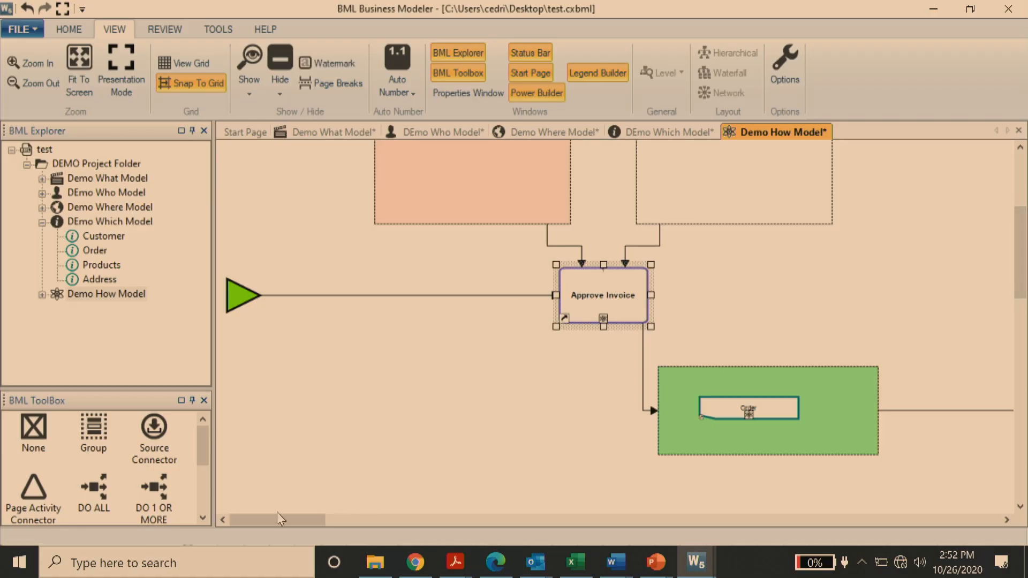
{"action": "left_click", "coordinate": [347, 135]}
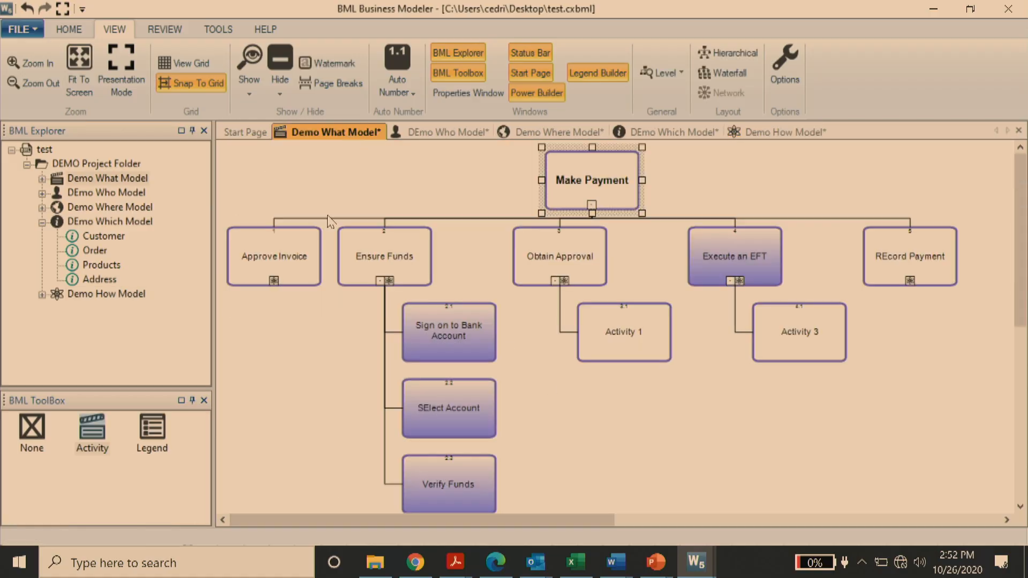
{"action": "left_click", "coordinate": [273, 259]}
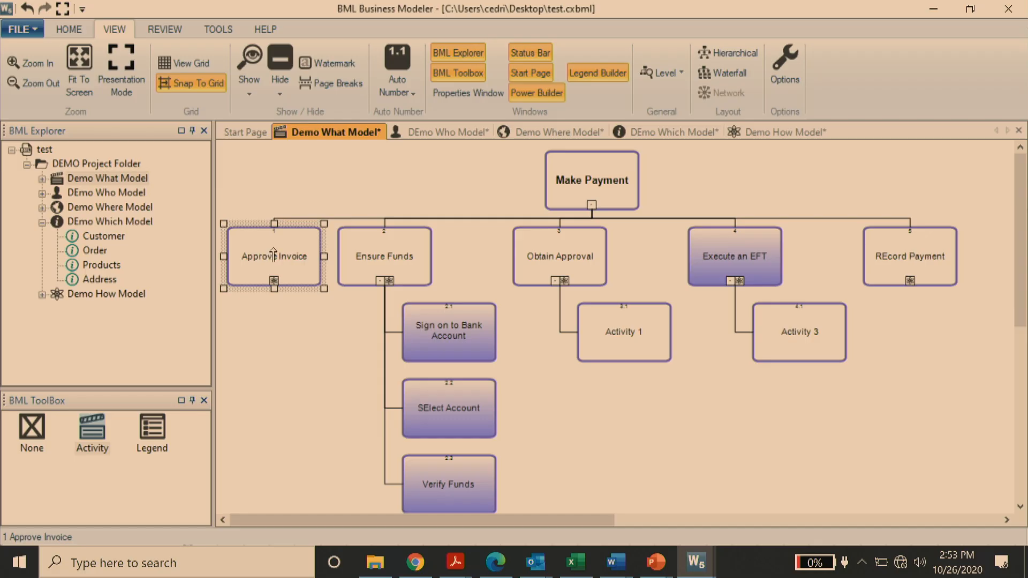
{"action": "left_click", "coordinate": [751, 134]}
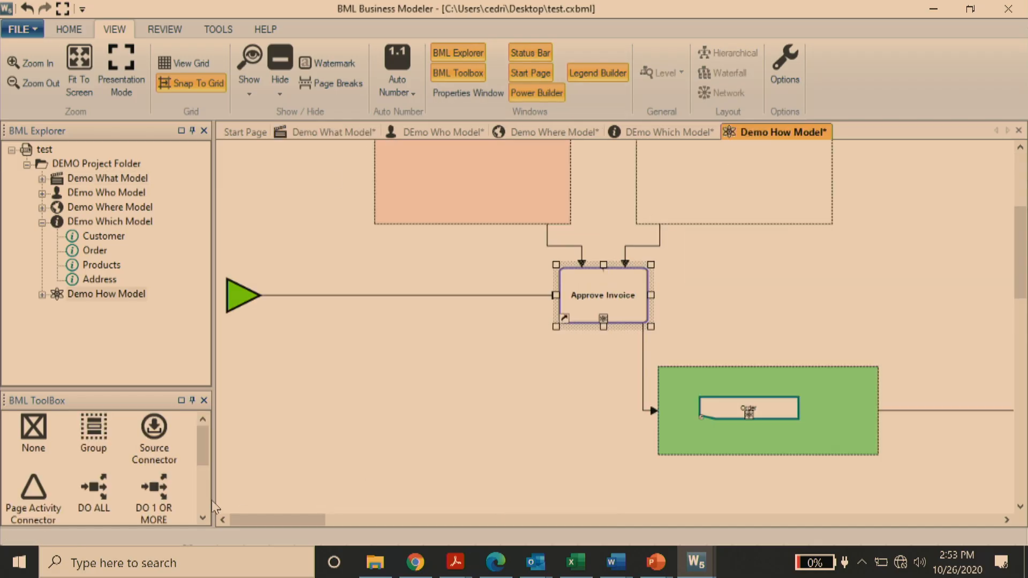
{"action": "left_click_drag", "start_coordinate": [272, 520], "coordinate": [386, 524]}
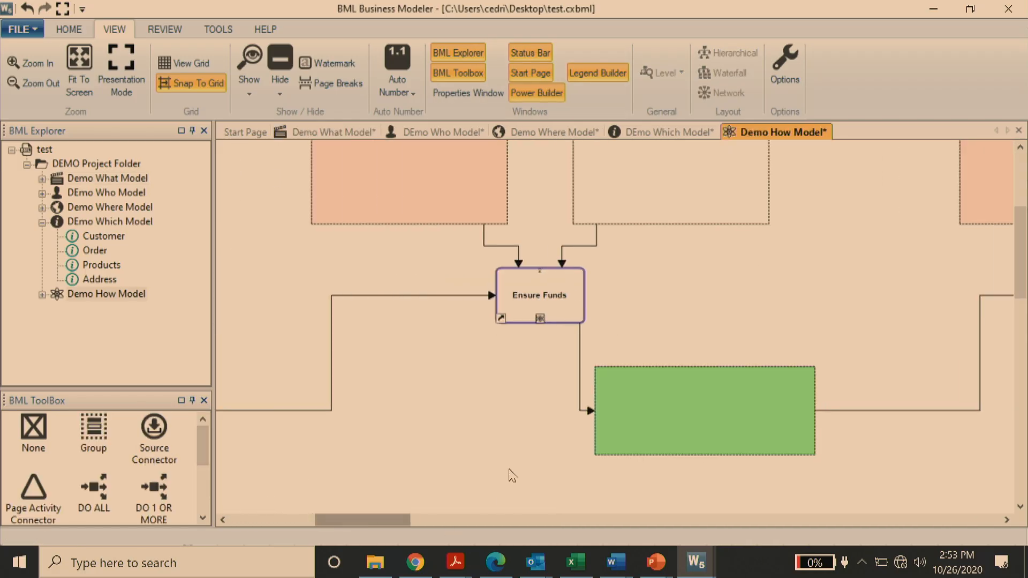
{"action": "left_click", "coordinate": [525, 306]}
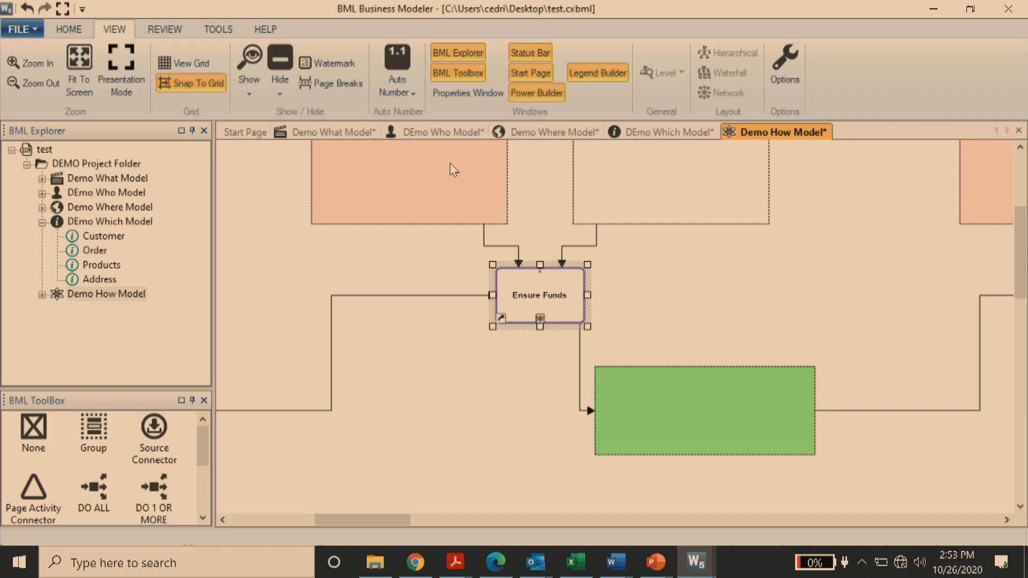
{"action": "left_click", "coordinate": [338, 132]}
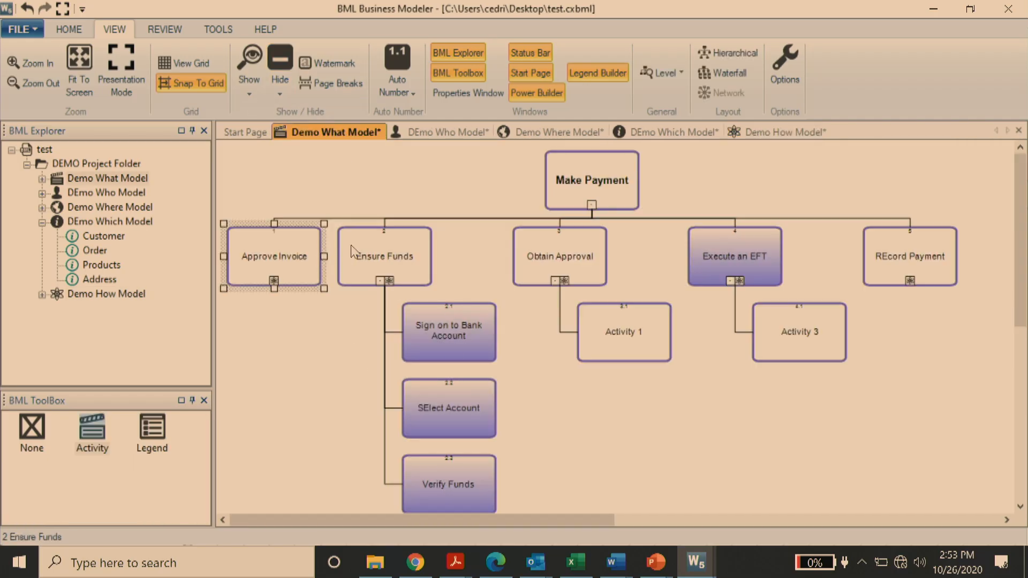
{"action": "left_click", "coordinate": [352, 252]}
{"action": "left_click", "coordinate": [599, 270]}
{"action": "left_click", "coordinate": [769, 278]}
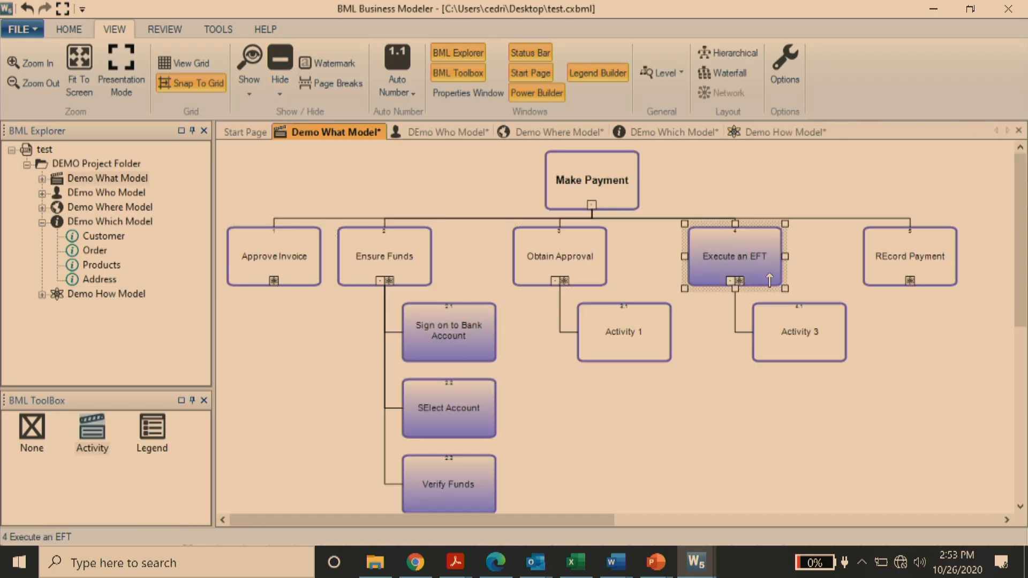
{"action": "left_click", "coordinate": [878, 260]}
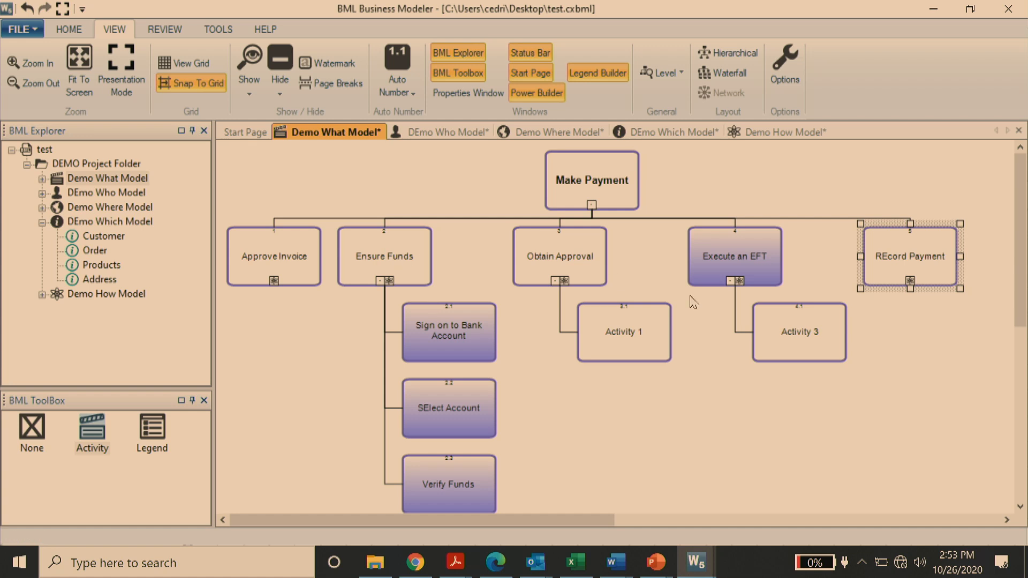
{"action": "left_click", "coordinate": [781, 134]}
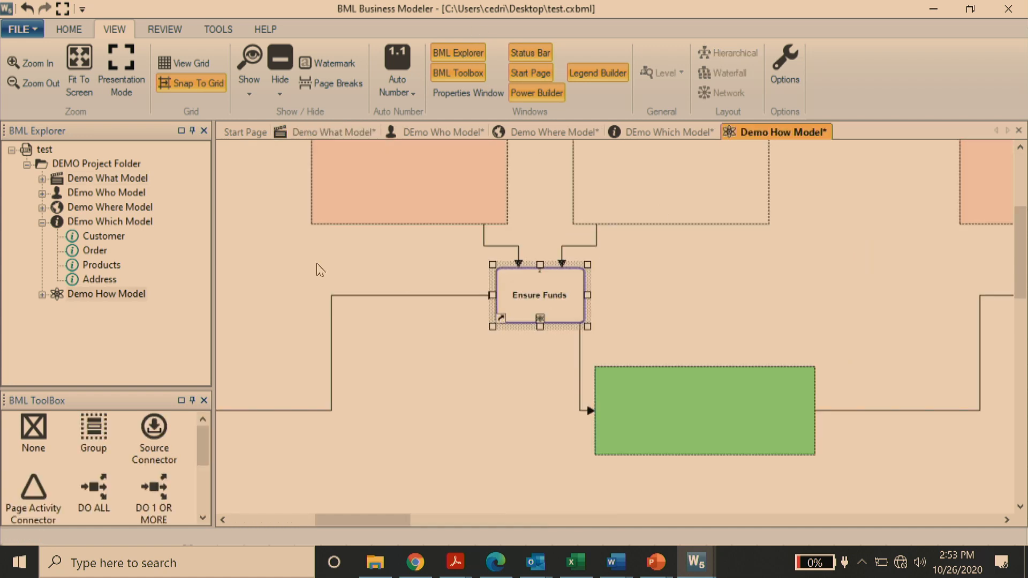
Examine the groups above Ensure Funds, with the Order entity on one side and IT Manager and KZN on the other
{"action": "left_click_drag", "start_coordinate": [384, 521], "coordinate": [418, 554]}
{"action": "scroll", "coordinate": [569, 455], "scroll_direction": "up", "scroll_amount": 4}
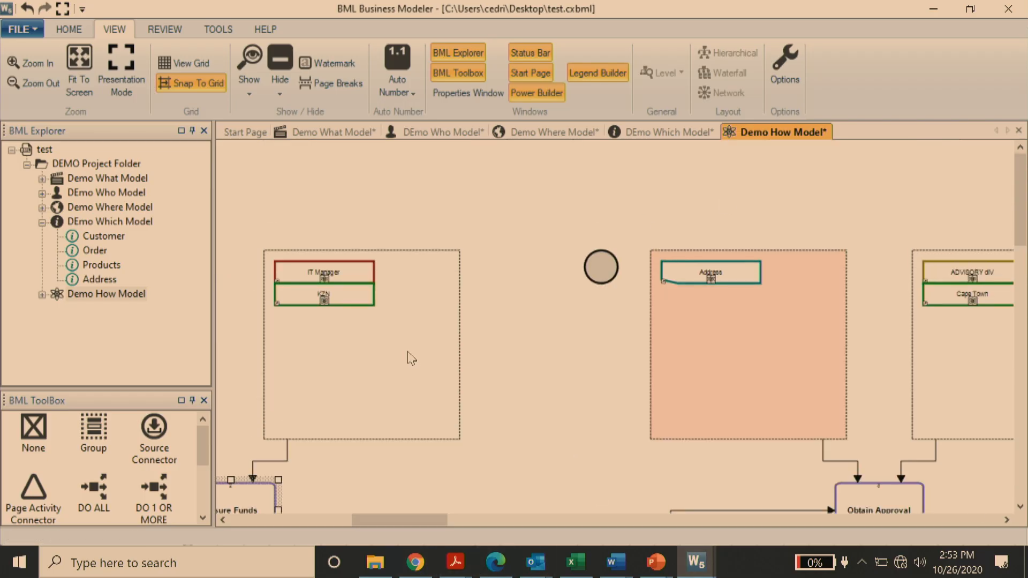
{"action": "left_click_drag", "start_coordinate": [419, 519], "coordinate": [372, 514]}
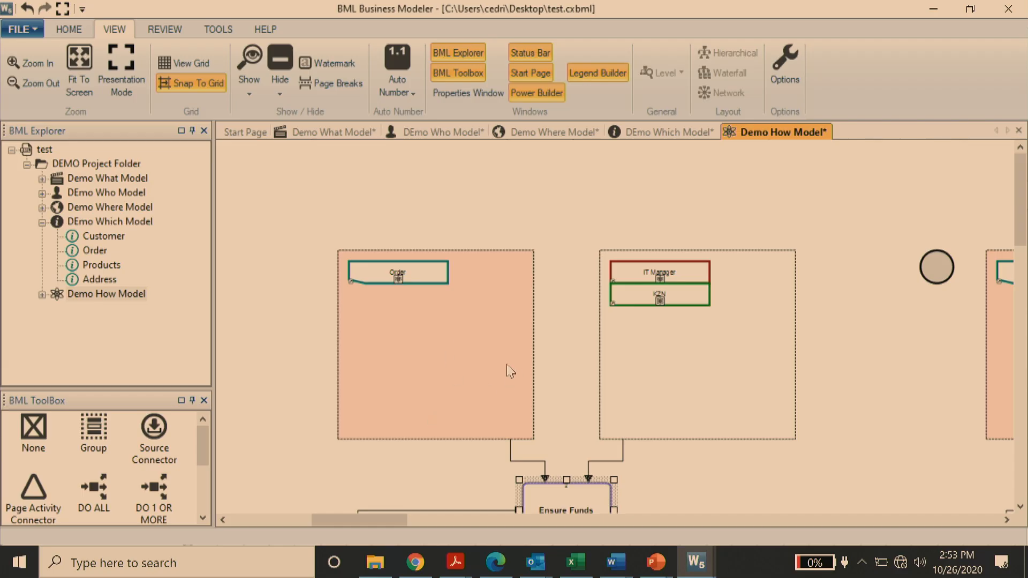
{"action": "left_click_drag", "start_coordinate": [1018, 234], "coordinate": [1019, 266]}
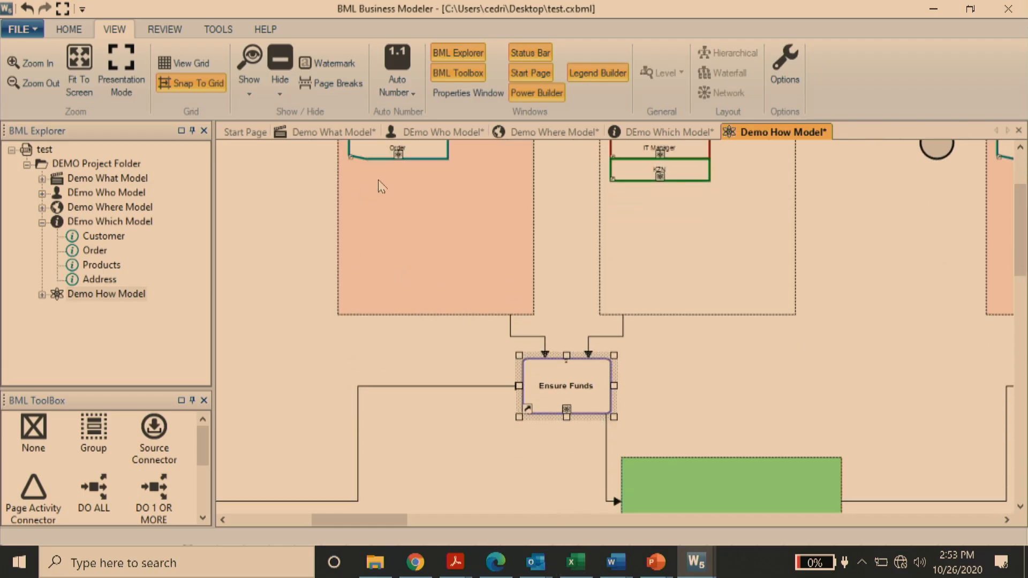
{"action": "scroll", "coordinate": [829, 429], "scroll_direction": "up", "scroll_amount": 3}
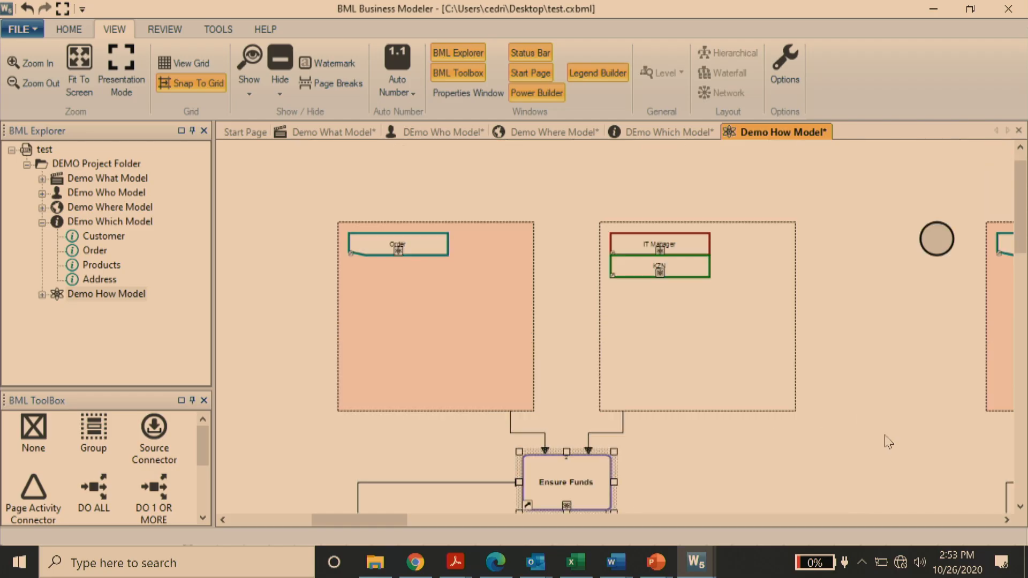
{"action": "left_click", "coordinate": [629, 245]}
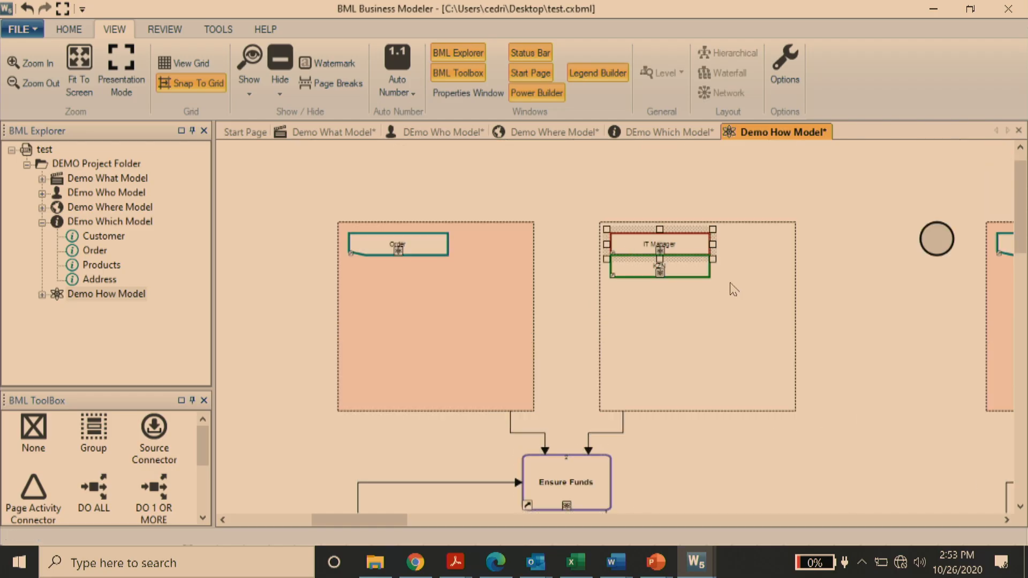
{"action": "left_click", "coordinate": [790, 363]}
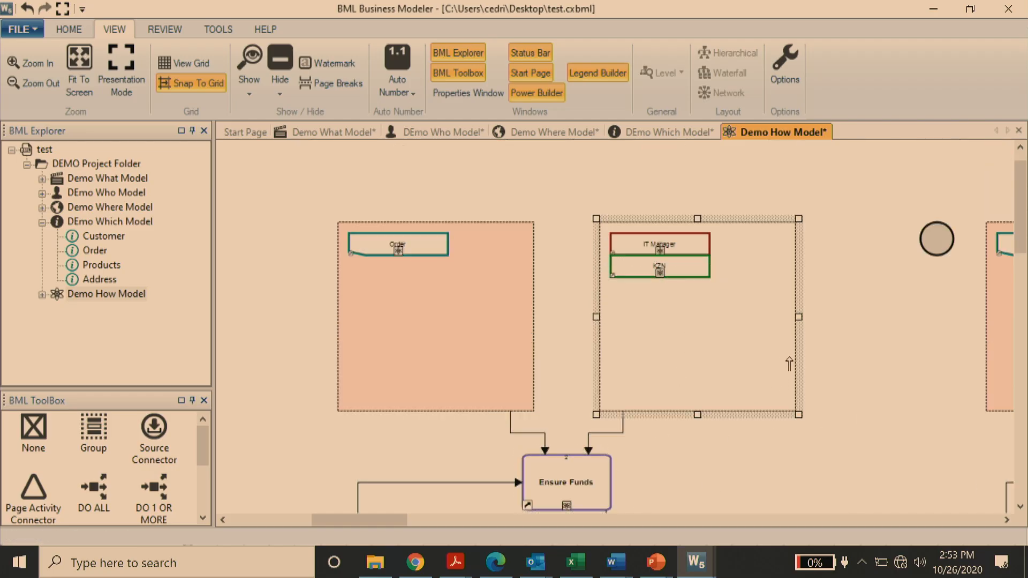
Move the Order entity lower in the pink input group of Ensure Funds and shrink the group around it
{"action": "left_click", "coordinate": [415, 251]}
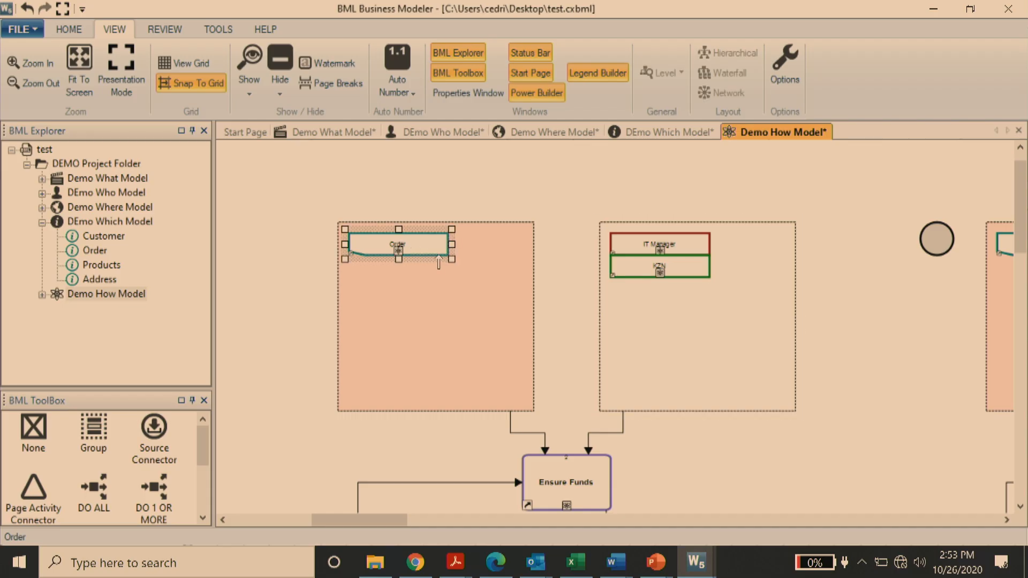
{"action": "left_click_drag", "start_coordinate": [439, 262], "coordinate": [451, 351]}
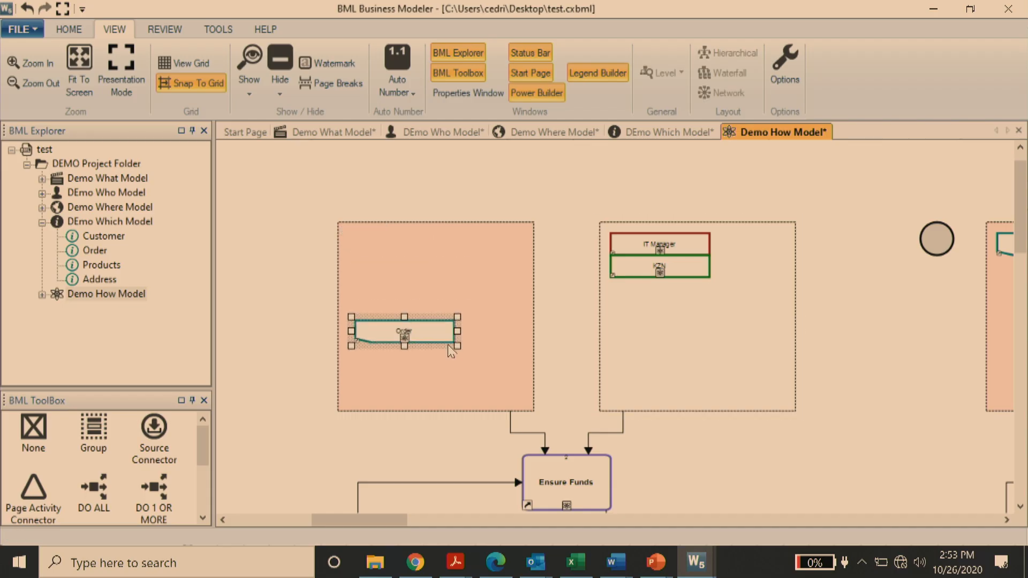
{"action": "left_click", "coordinate": [506, 314]}
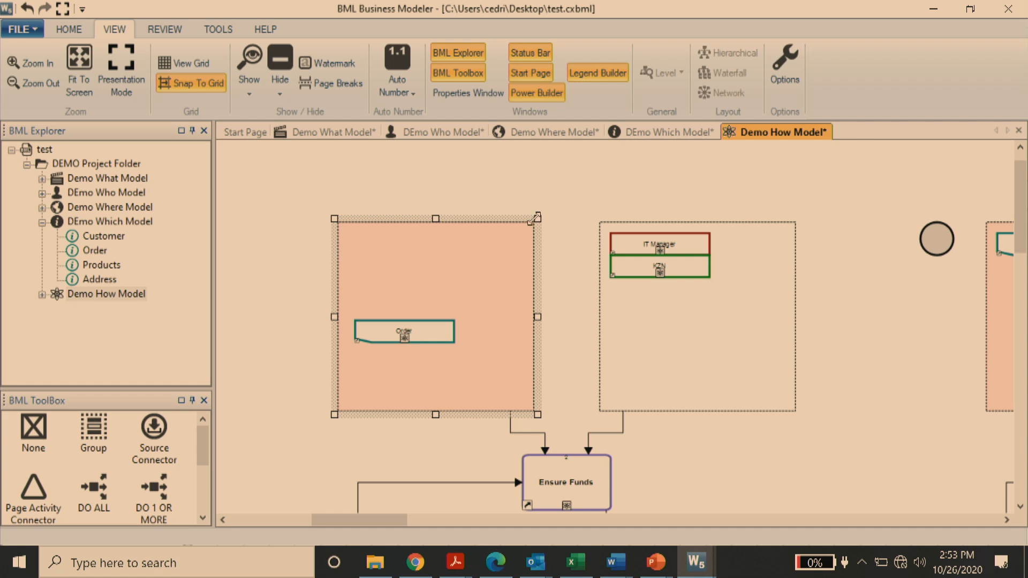
{"action": "left_click_drag", "start_coordinate": [522, 223], "coordinate": [481, 292]}
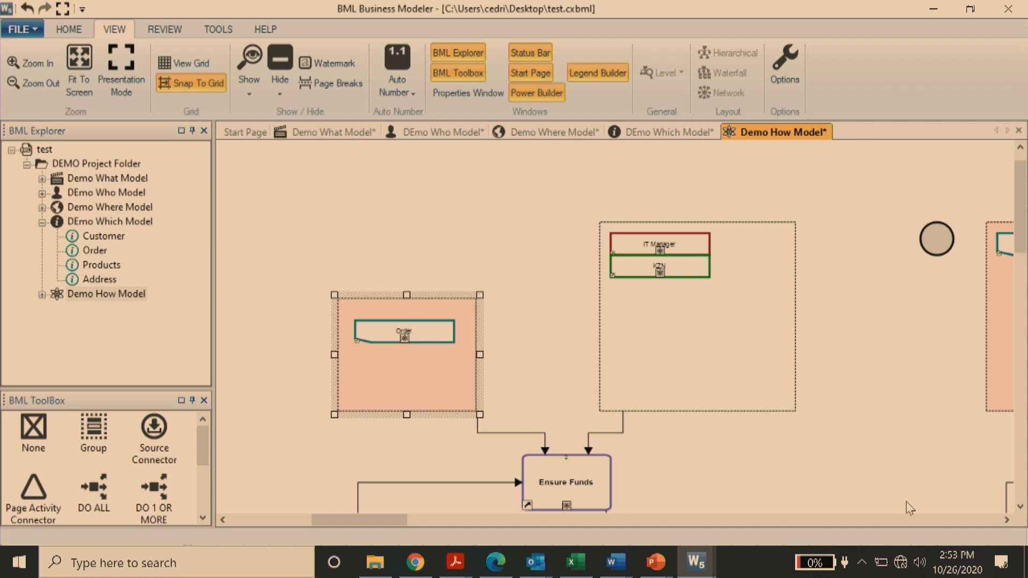
Look through the available How Model shapes down to Requirement Atom, and review the flow from Ensure Funds back to the start of Approve Invoice
{"action": "scroll", "coordinate": [871, 447], "scroll_direction": "down", "scroll_amount": 5}
{"action": "scroll", "coordinate": [871, 447], "scroll_direction": "up", "scroll_amount": 3}
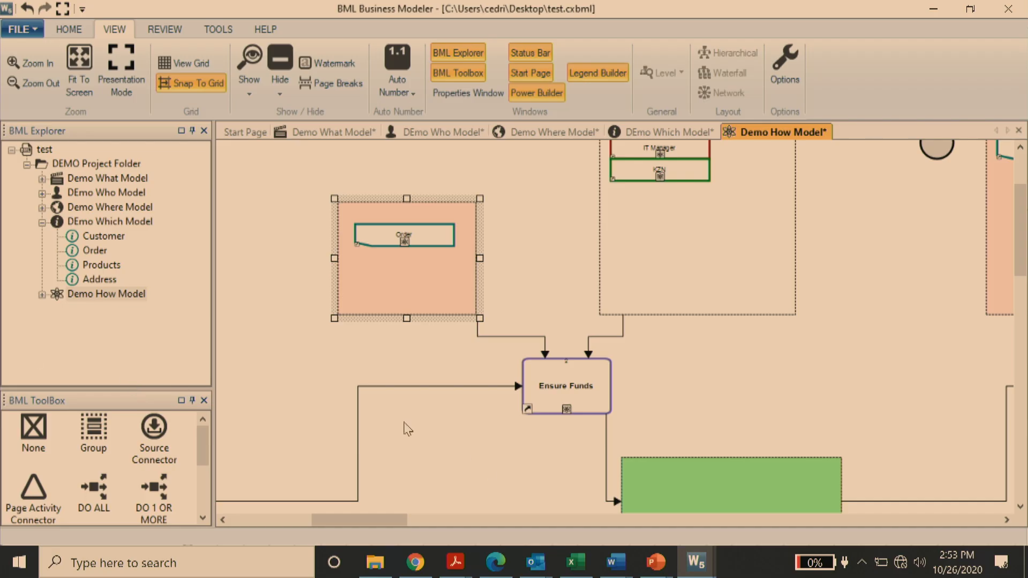
{"action": "left_click_drag", "start_coordinate": [207, 449], "coordinate": [205, 502]}
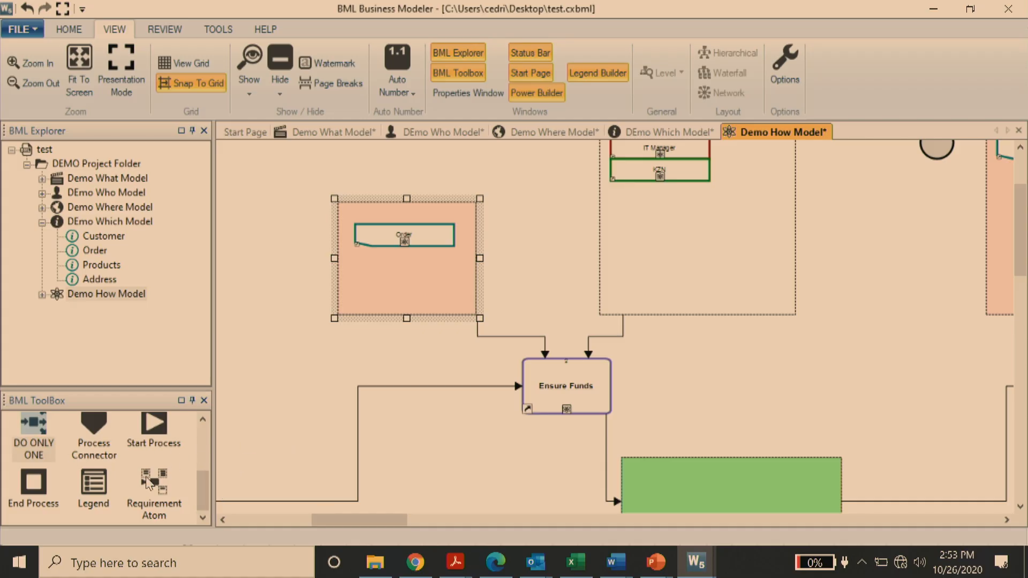
{"action": "mouse_move", "coordinate": [200, 498]}
{"action": "left_mouse_down"}
{"action": "mouse_move", "coordinate": [214, 465]}
{"action": "mouse_move", "coordinate": [197, 453]}
{"action": "mouse_move", "coordinate": [197, 491]}
{"action": "left_mouse_up"}
{"action": "scroll", "coordinate": [726, 421], "scroll_direction": "down", "scroll_amount": 3}
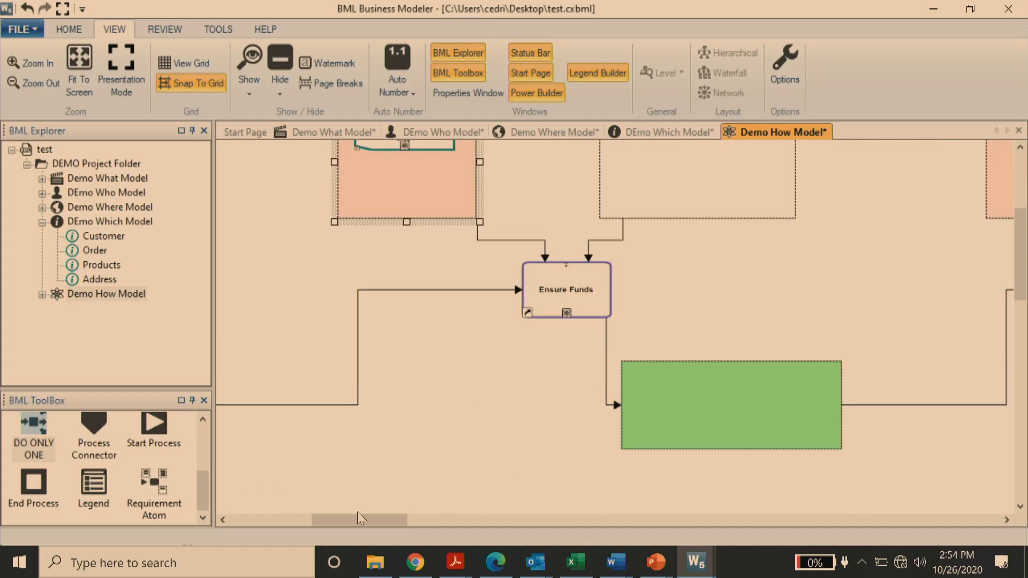
{"action": "left_click_drag", "start_coordinate": [358, 516], "coordinate": [285, 521]}
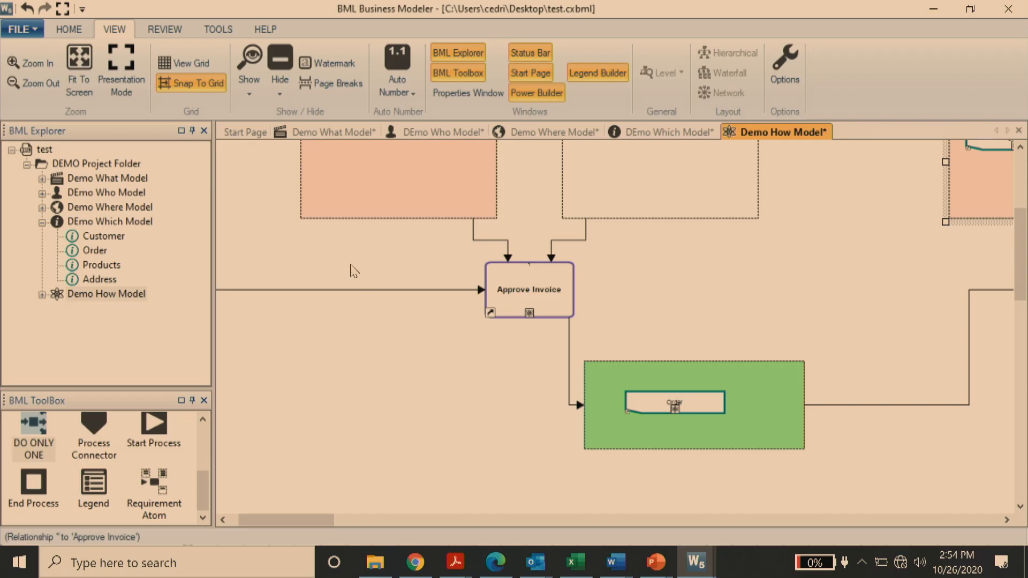
{"action": "left_click_drag", "start_coordinate": [278, 518], "coordinate": [270, 519]}
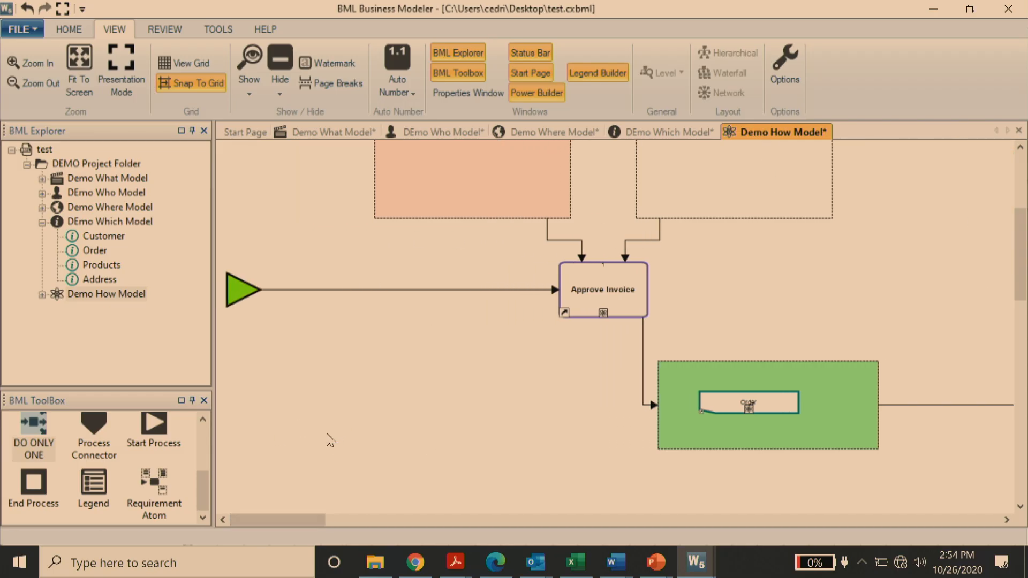
Show the sample files on the start page and look through the list down to its last entry
{"action": "scroll", "coordinate": [262, 291], "scroll_direction": "up", "scroll_amount": 3}
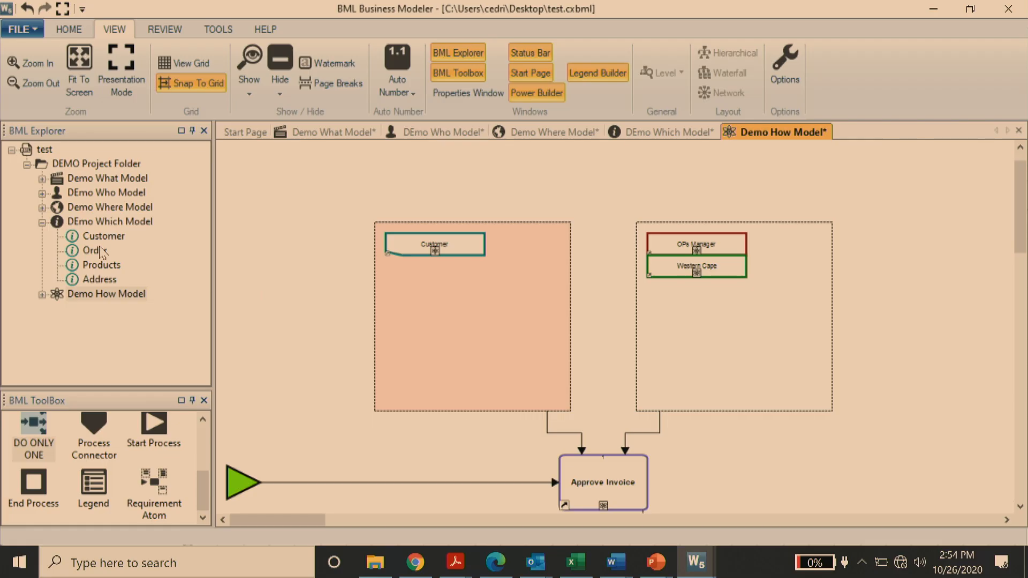
{"action": "left_click", "coordinate": [94, 179]}
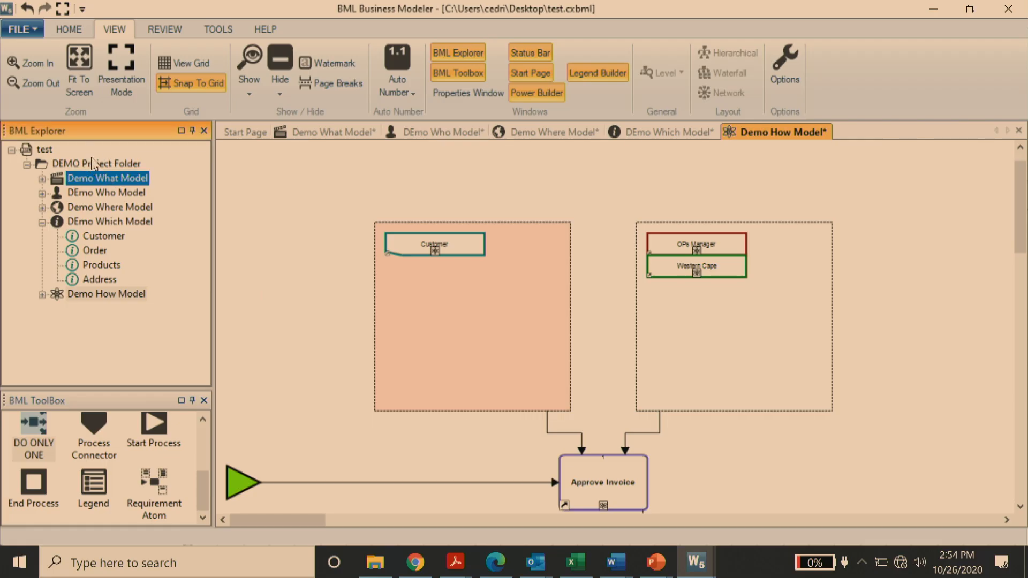
{"action": "left_click", "coordinate": [239, 134]}
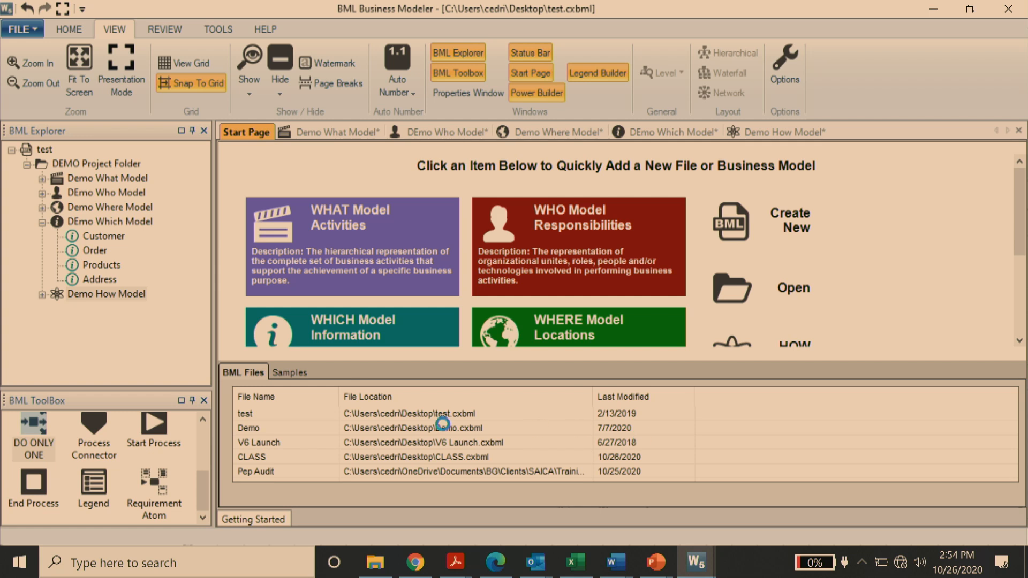
{"action": "left_click", "coordinate": [287, 372]}
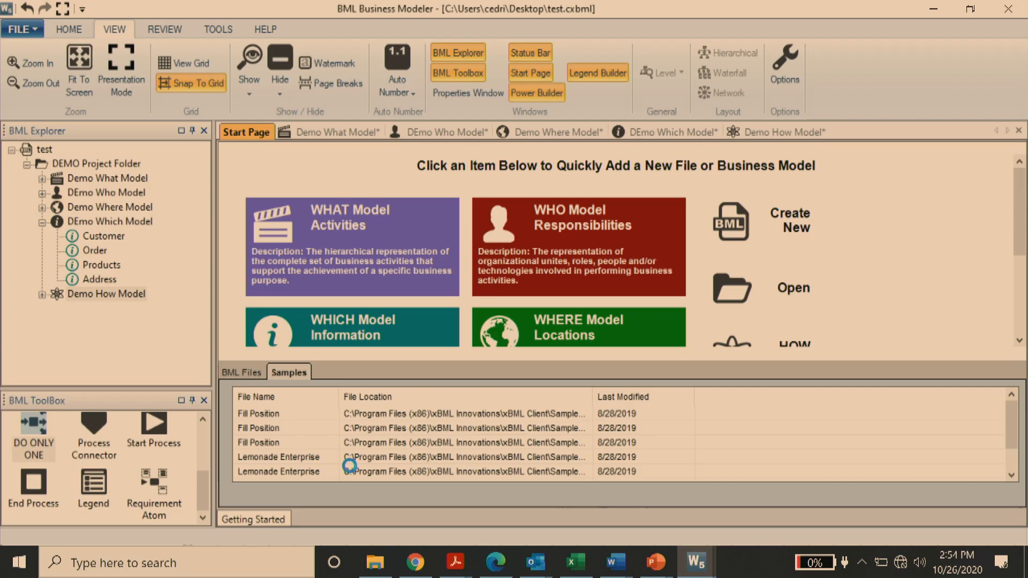
{"action": "left_click_drag", "start_coordinate": [1011, 431], "coordinate": [1012, 449]}
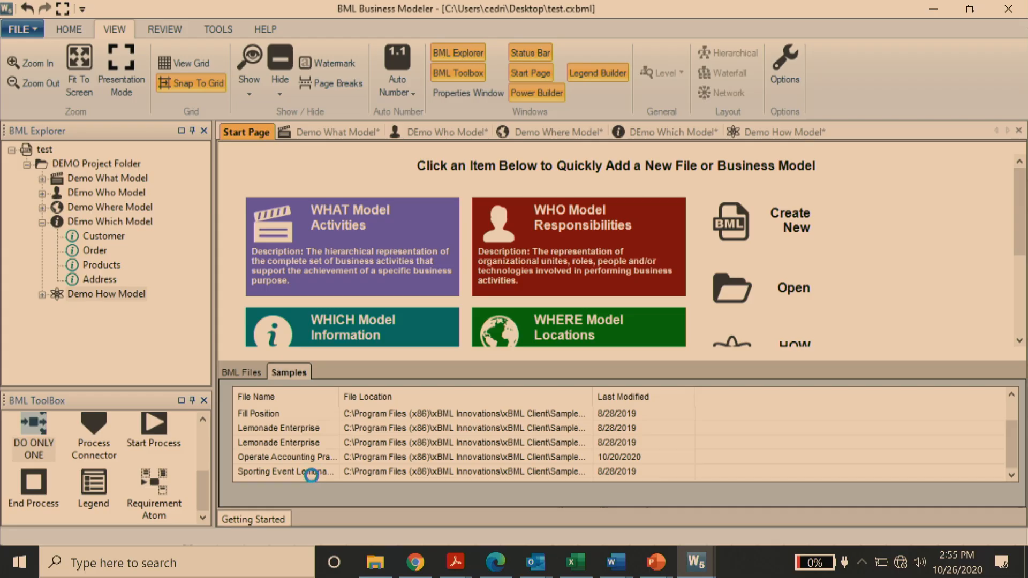
Widen the File Name column of the samples list and select Operate Accounting Practice 20102020 v7
{"action": "left_click", "coordinate": [269, 414]}
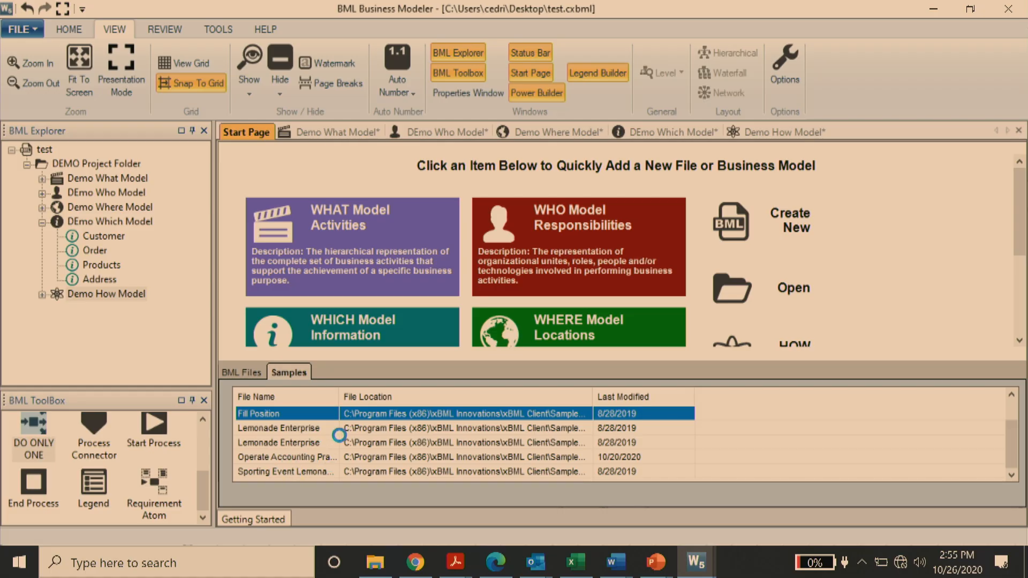
{"action": "left_click_drag", "start_coordinate": [339, 397], "coordinate": [424, 399]}
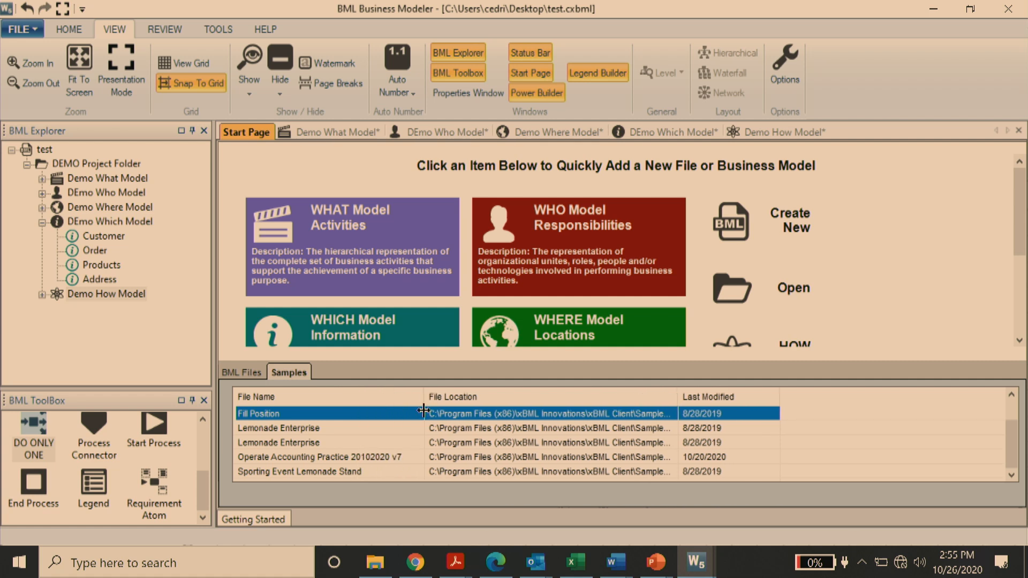
{"action": "left_click", "coordinate": [359, 458]}
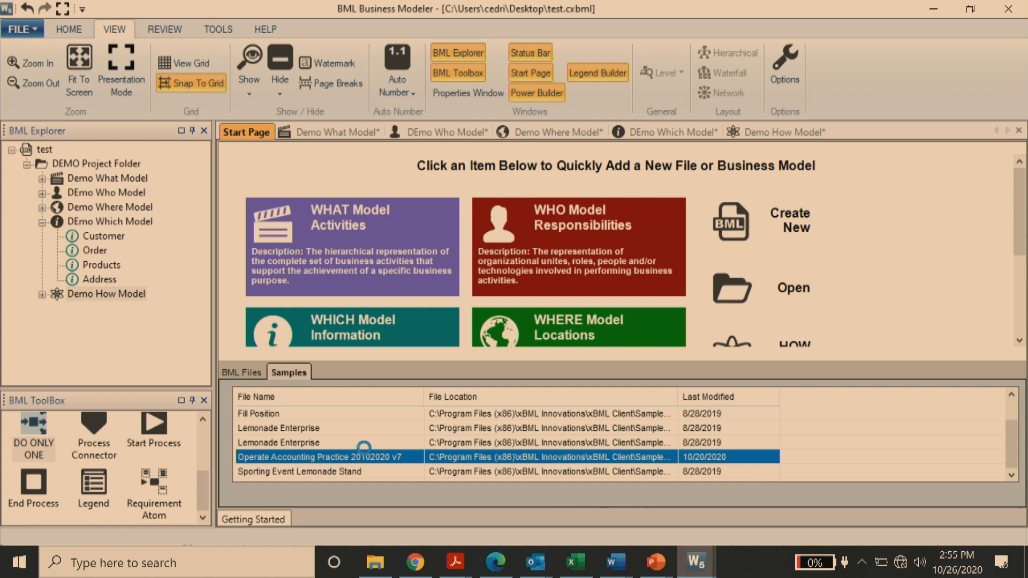
Switch to the other BML Business Modeler window with Operate Accounting Practice 20102020 v8 open
{"action": "left_click", "coordinate": [704, 565]}
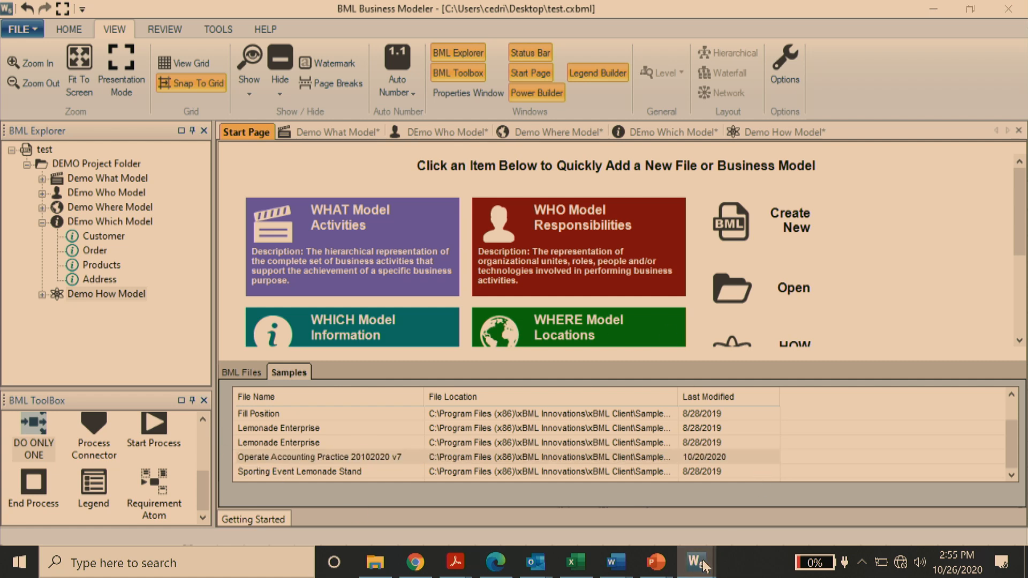
{"action": "left_click", "coordinate": [621, 501]}
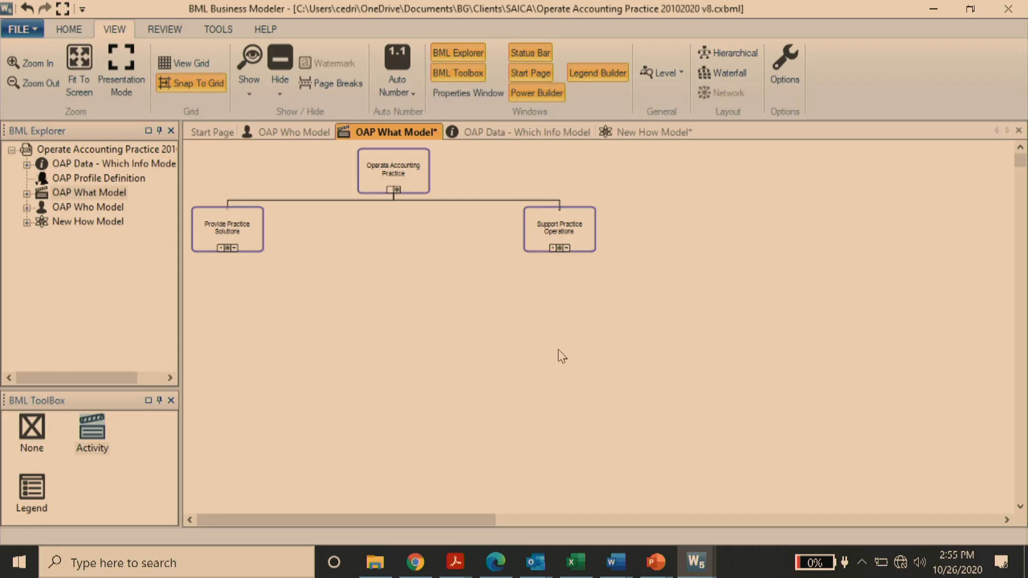
{"action": "left_click", "coordinate": [31, 31]}
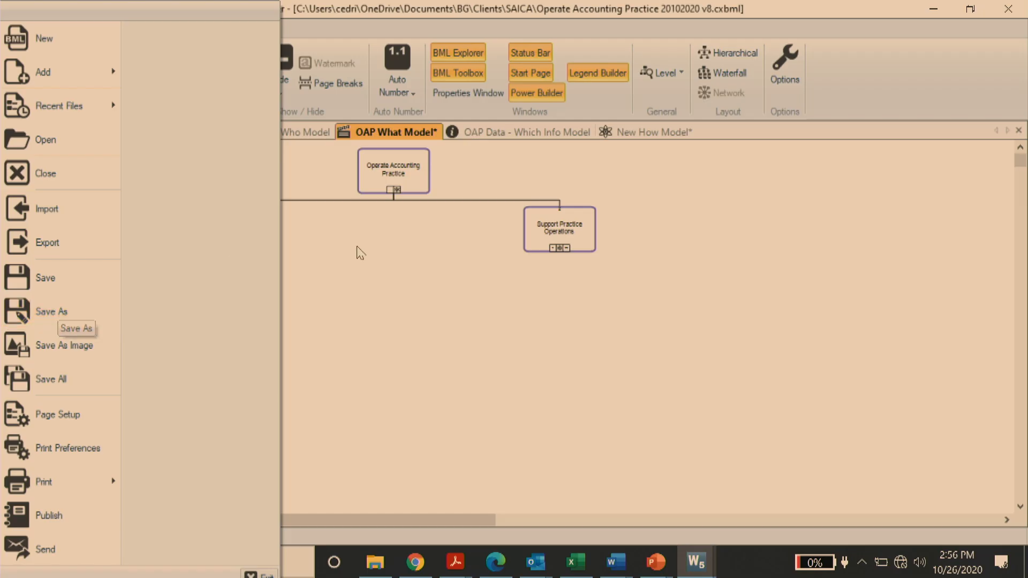
{"action": "left_click", "coordinate": [963, 240]}
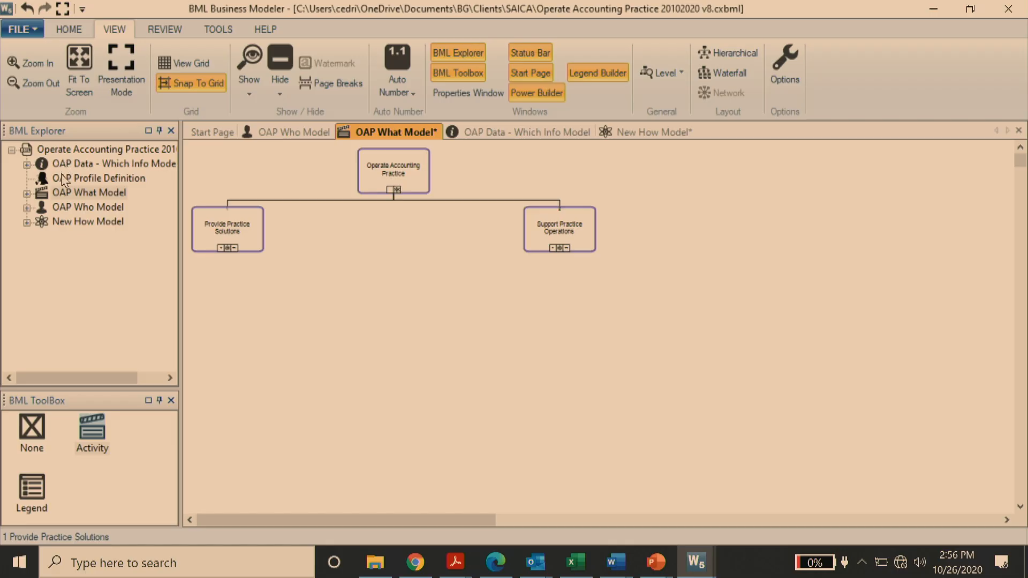
Enlarge the OAP What Model diagram and expand the Provide Practice Solutions activity
{"action": "left_click", "coordinate": [63, 192]}
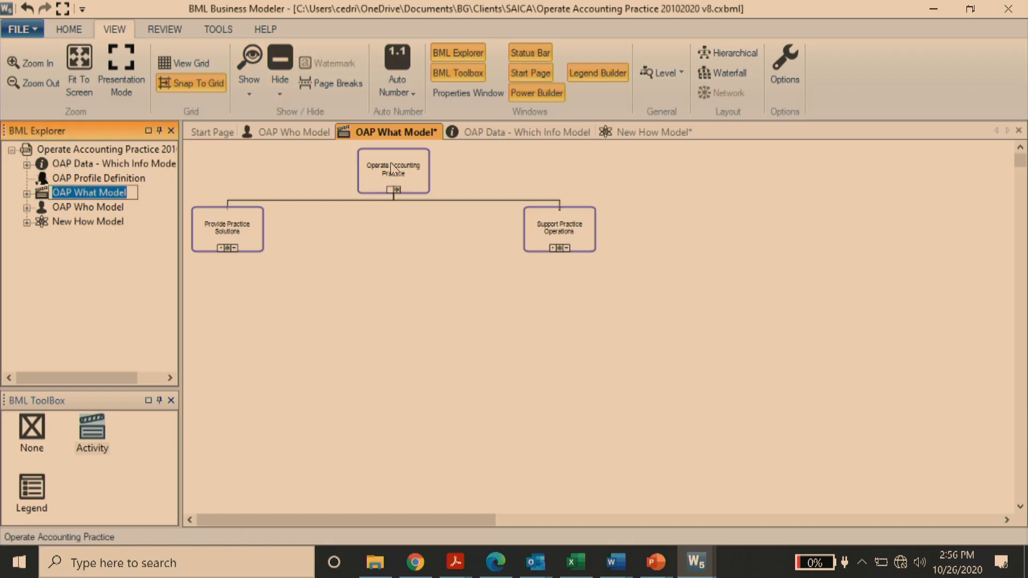
{"action": "left_click", "coordinate": [396, 128]}
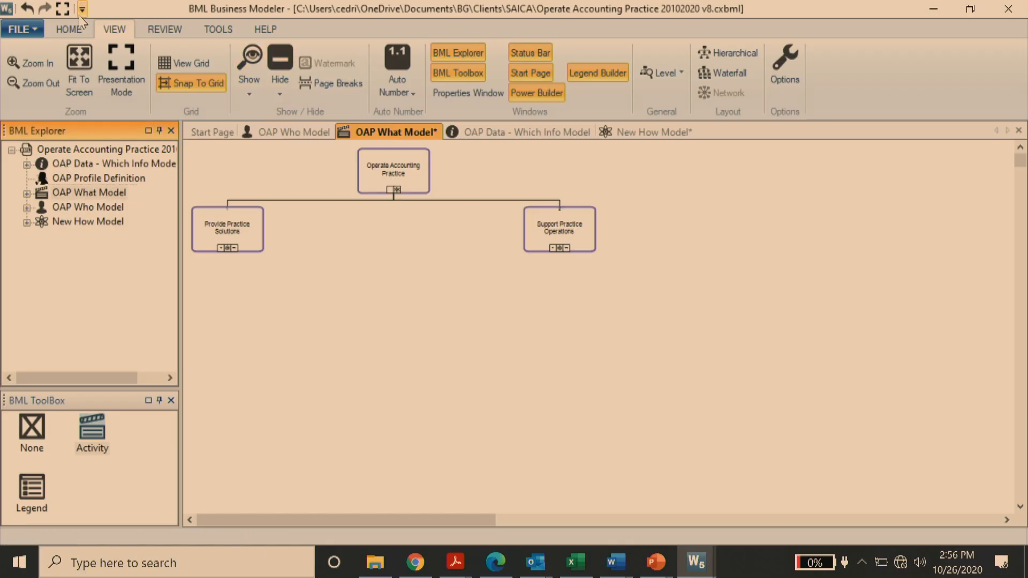
{"action": "left_click", "coordinate": [41, 57]}
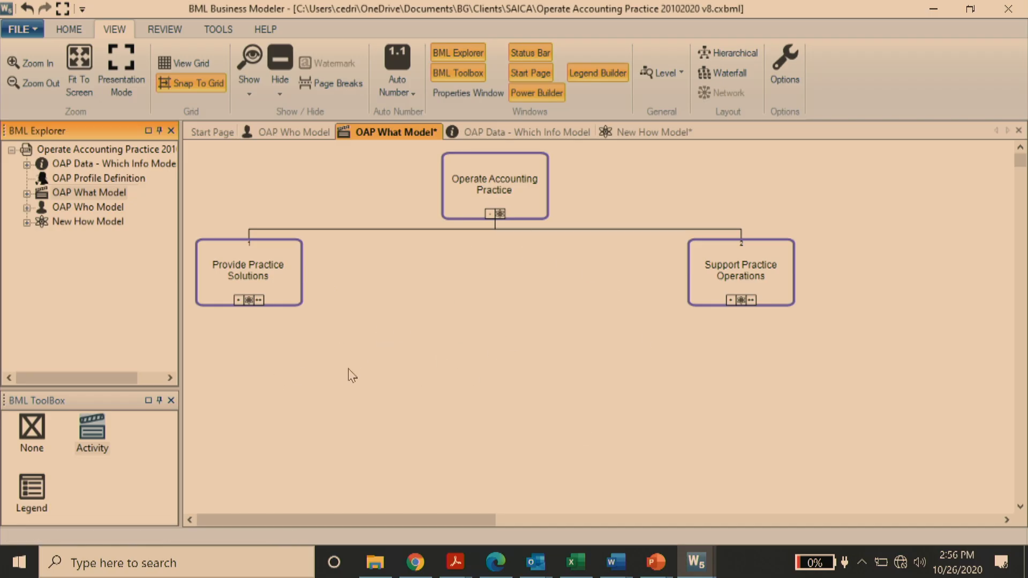
{"action": "left_click", "coordinate": [238, 301]}
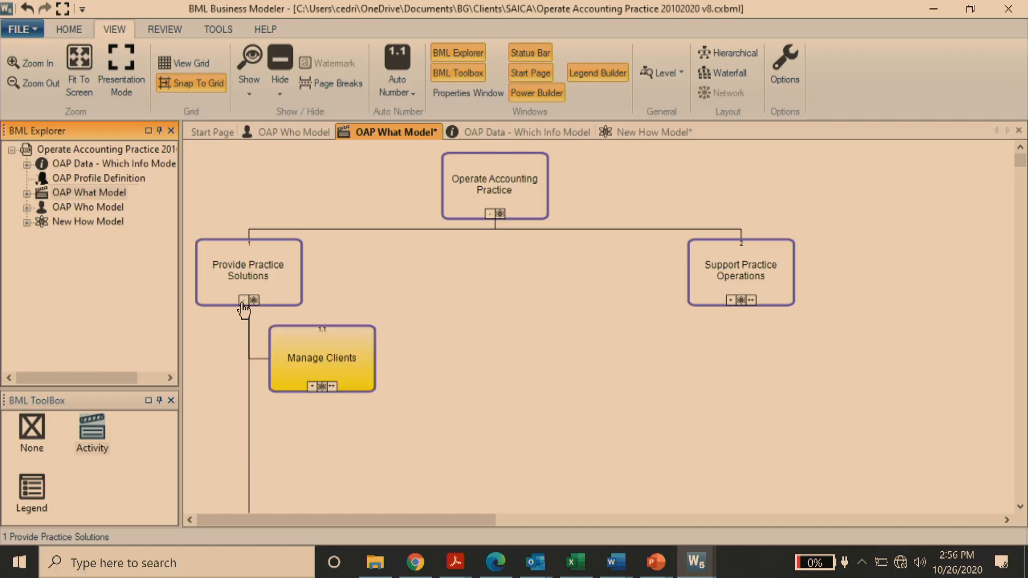
Apply the Waterfall layout to the OAP What Model, including its parent and sub model diagrams
{"action": "left_click", "coordinate": [70, 30]}
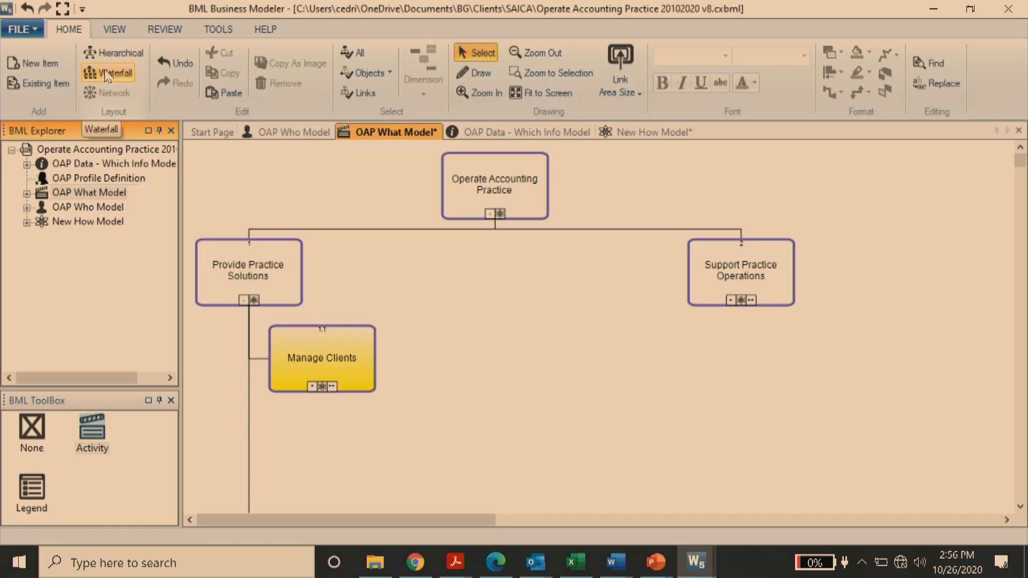
{"action": "left_click", "coordinate": [105, 68]}
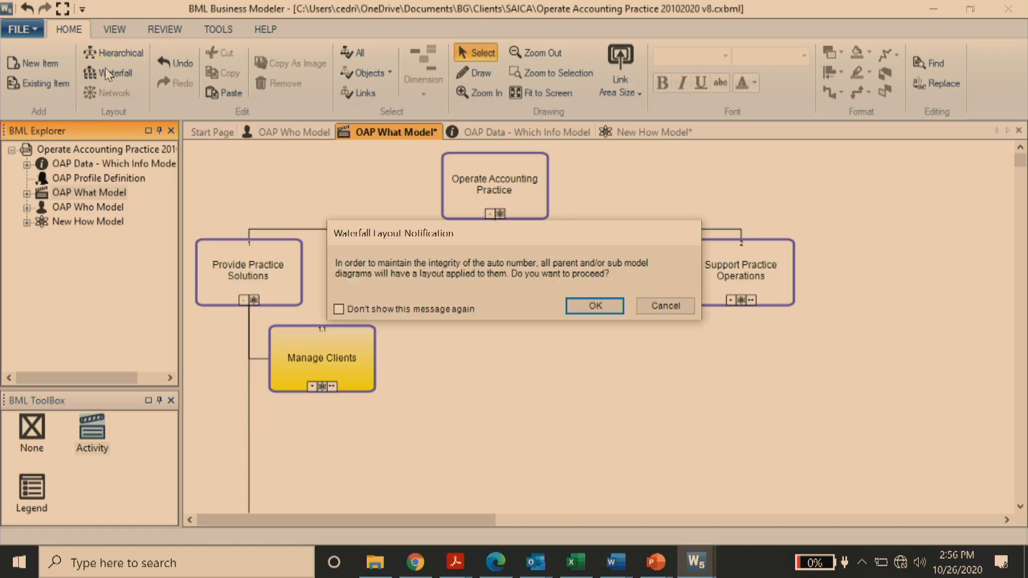
{"action": "left_click", "coordinate": [574, 306]}
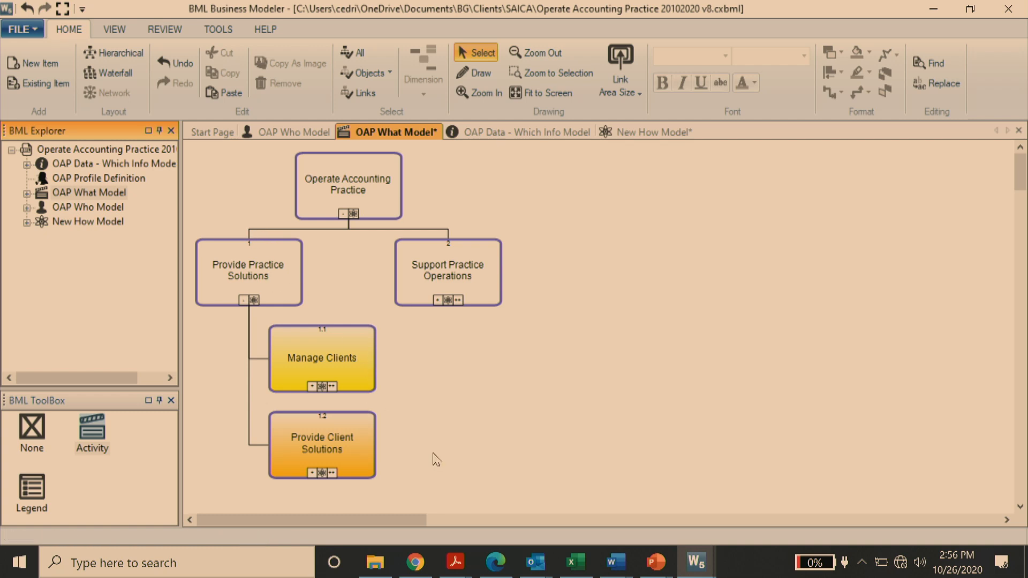
Expand Provide Client Solutions and review its activities from Provide Accounting Services to Provide risk advisory services
{"action": "scroll", "coordinate": [449, 439], "scroll_direction": "down", "scroll_amount": 2}
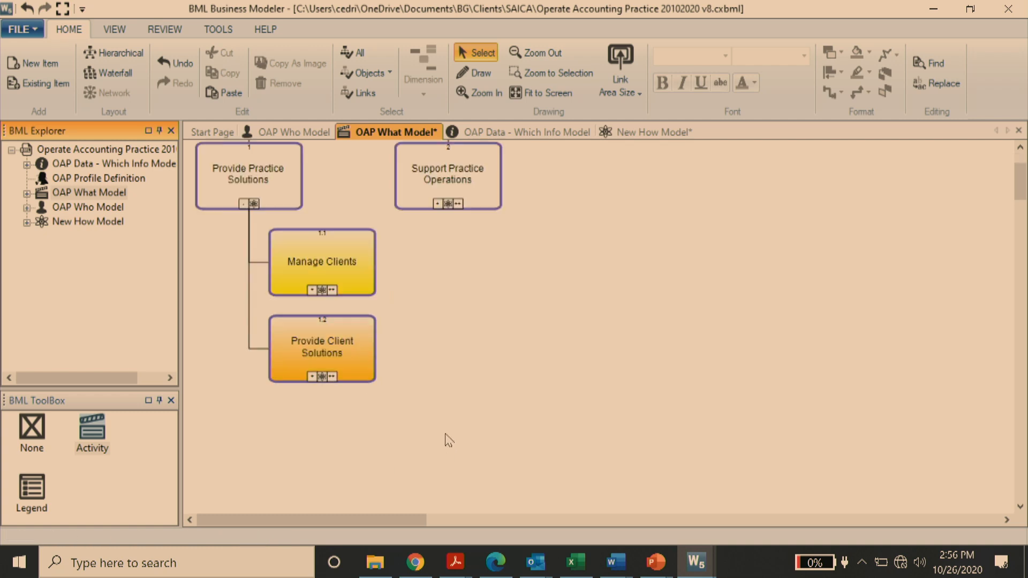
{"action": "left_click", "coordinate": [311, 377]}
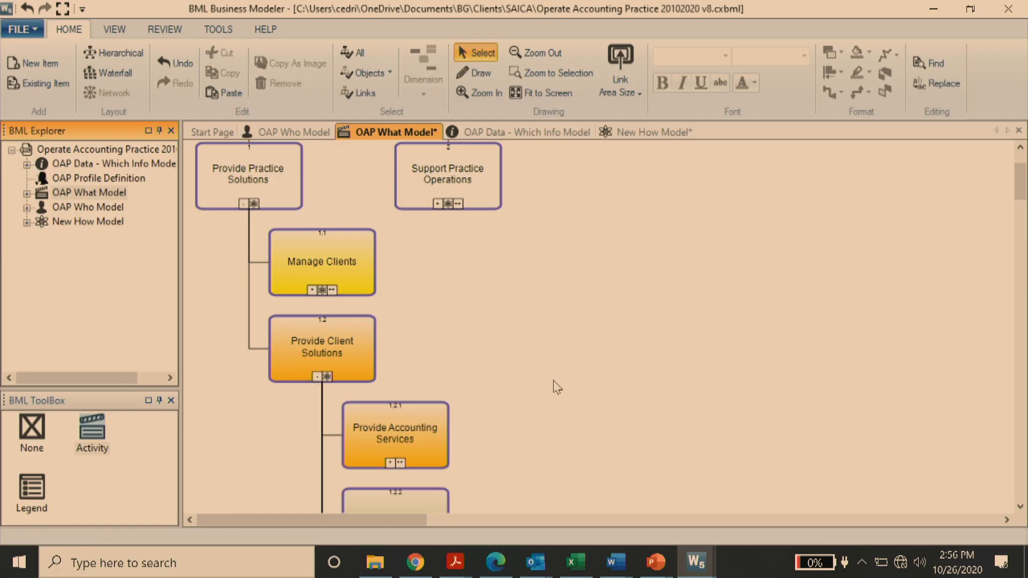
{"action": "scroll", "coordinate": [556, 386], "scroll_direction": "down", "scroll_amount": 2}
{"action": "left_click", "coordinate": [396, 348]}
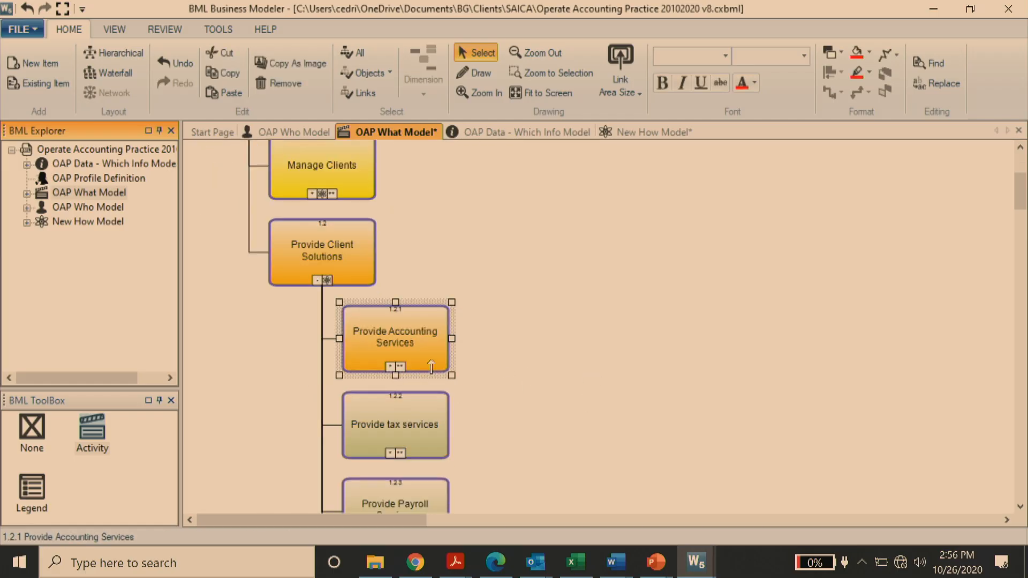
{"action": "scroll", "coordinate": [544, 380], "scroll_direction": "down", "scroll_amount": 2}
{"action": "scroll", "coordinate": [544, 380], "scroll_direction": "down", "scroll_amount": 2}
{"action": "left_click", "coordinate": [397, 241]}
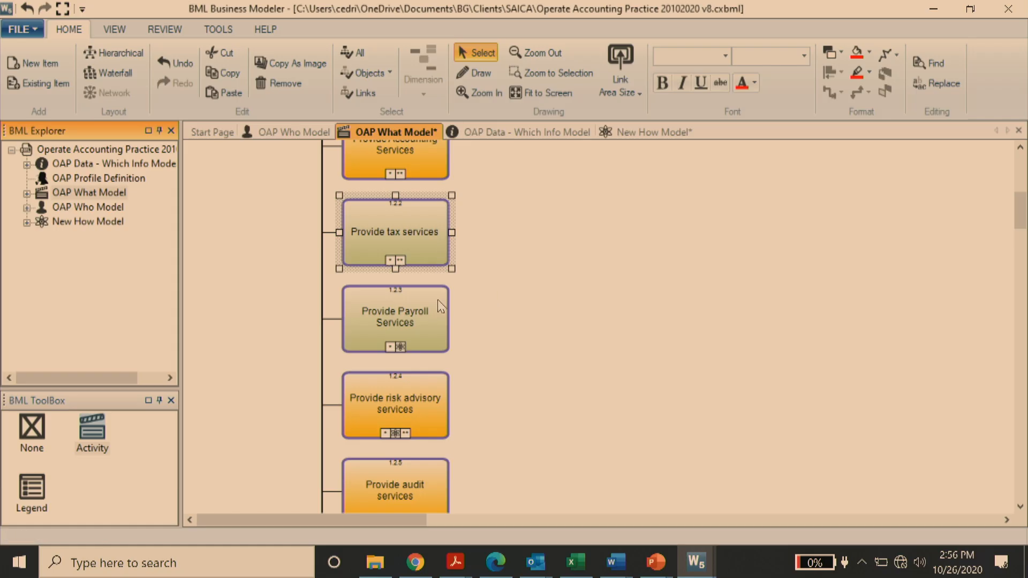
{"action": "left_click", "coordinate": [426, 340]}
{"action": "left_click", "coordinate": [405, 410]}
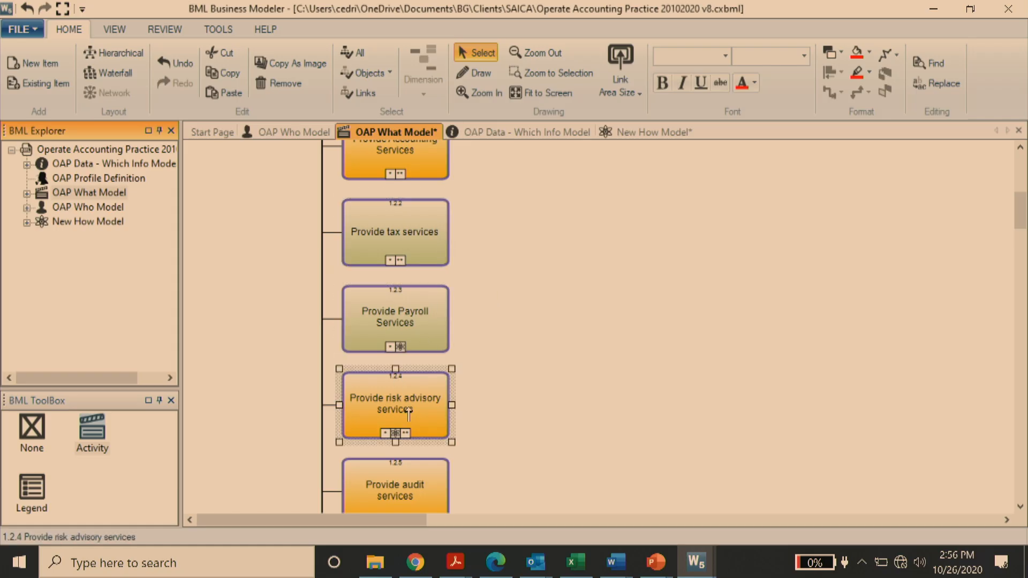
Review the remaining Provide Client Solutions activities through Perform Insurance Reviews, and check which ones can be expanded further
{"action": "scroll", "coordinate": [405, 407], "scroll_direction": "down", "scroll_amount": 6}
{"action": "left_click", "coordinate": [413, 310]}
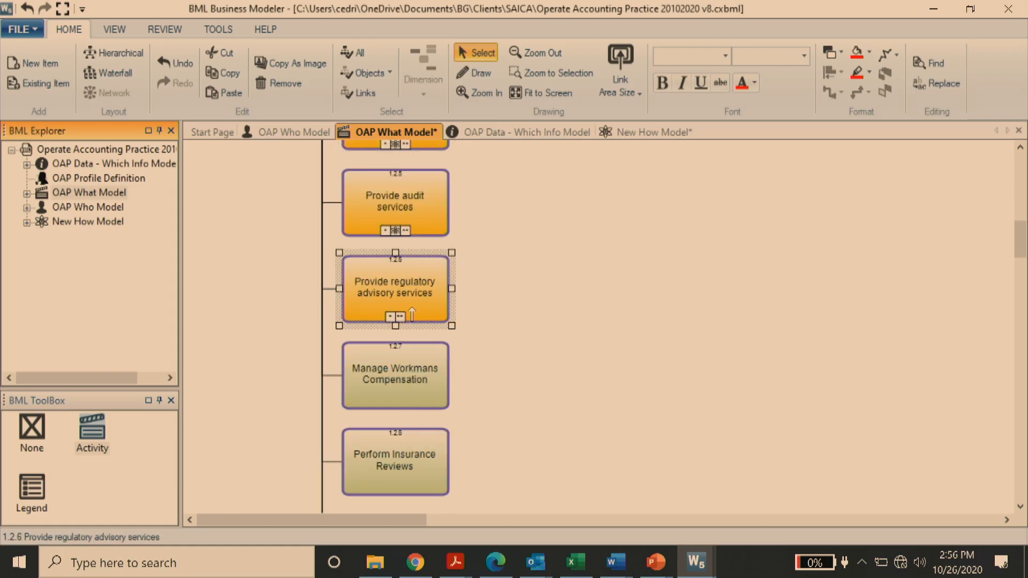
{"action": "left_click", "coordinate": [427, 390]}
{"action": "left_click", "coordinate": [410, 467]}
{"action": "scroll", "coordinate": [553, 461], "scroll_direction": "down", "scroll_amount": 4}
{"action": "scroll", "coordinate": [546, 465], "scroll_direction": "up", "scroll_amount": 12}
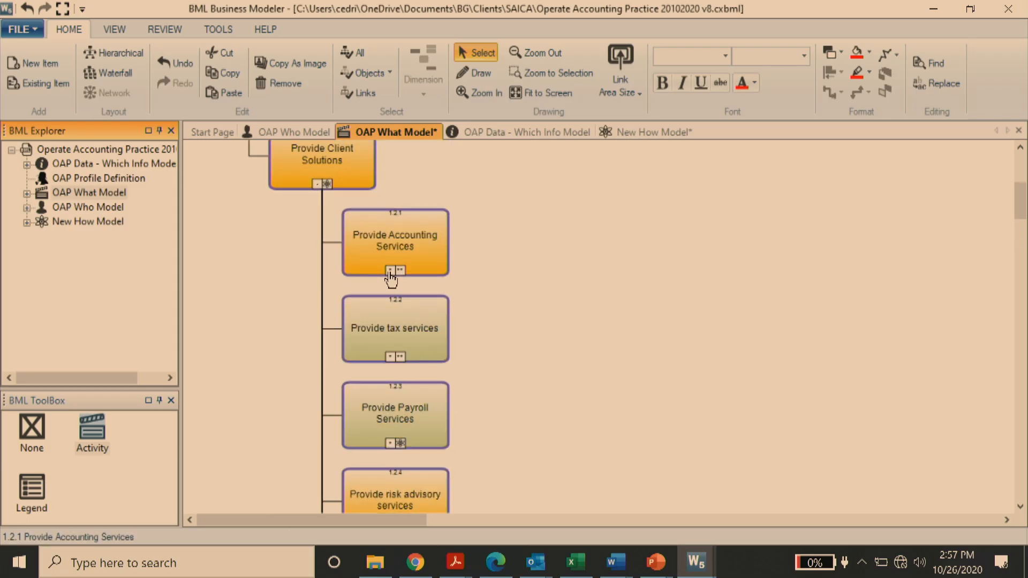
{"action": "scroll", "coordinate": [500, 388], "scroll_direction": "down", "scroll_amount": 8}
{"action": "scroll", "coordinate": [499, 402], "scroll_direction": "up", "scroll_amount": 3}
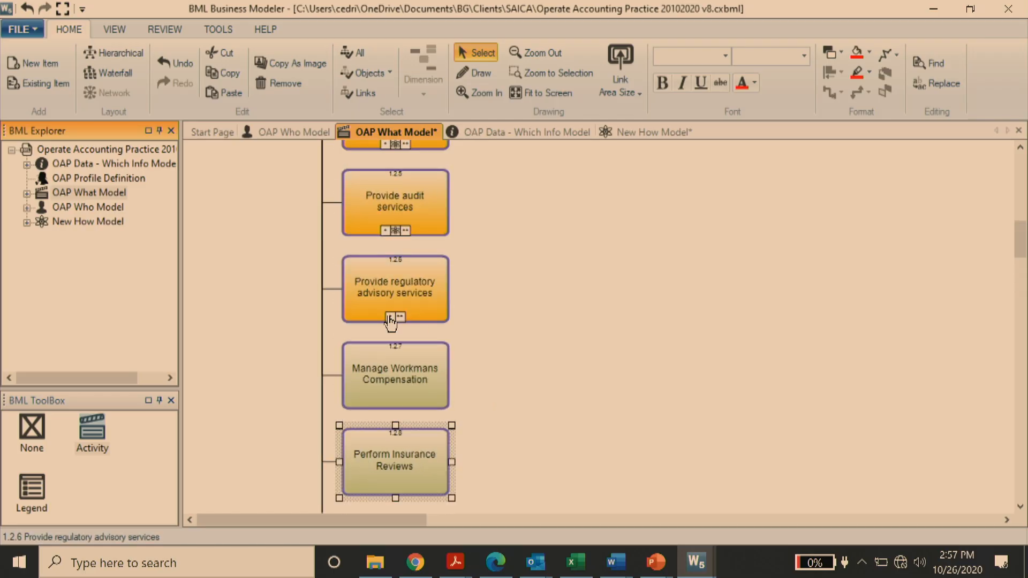
{"action": "scroll", "coordinate": [536, 337], "scroll_direction": "up", "scroll_amount": 8}
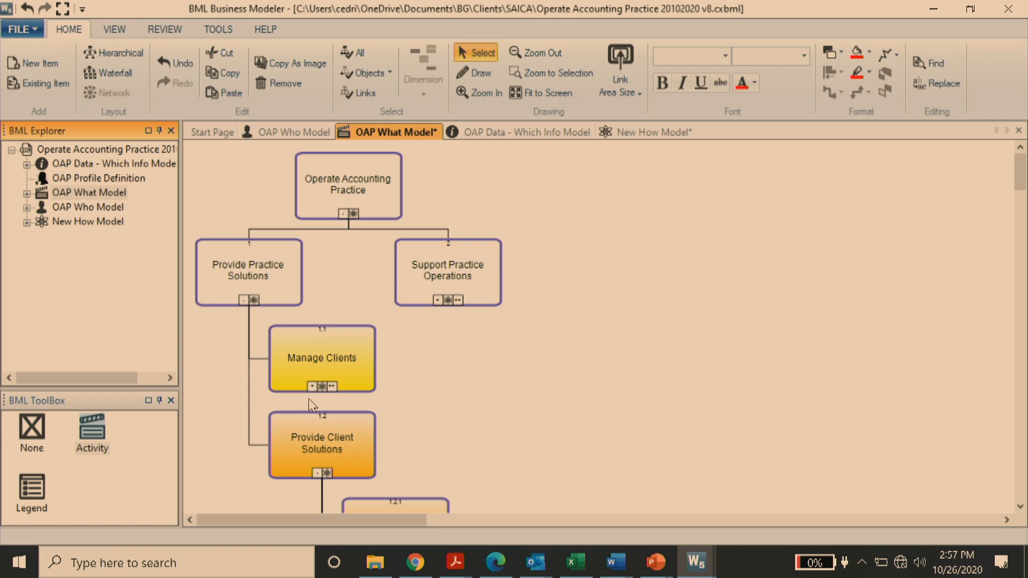
Expand Support Practice Operations and review its activities, starting with Market Practice and Provide Internal Accounting
{"action": "left_click", "coordinate": [272, 294]}
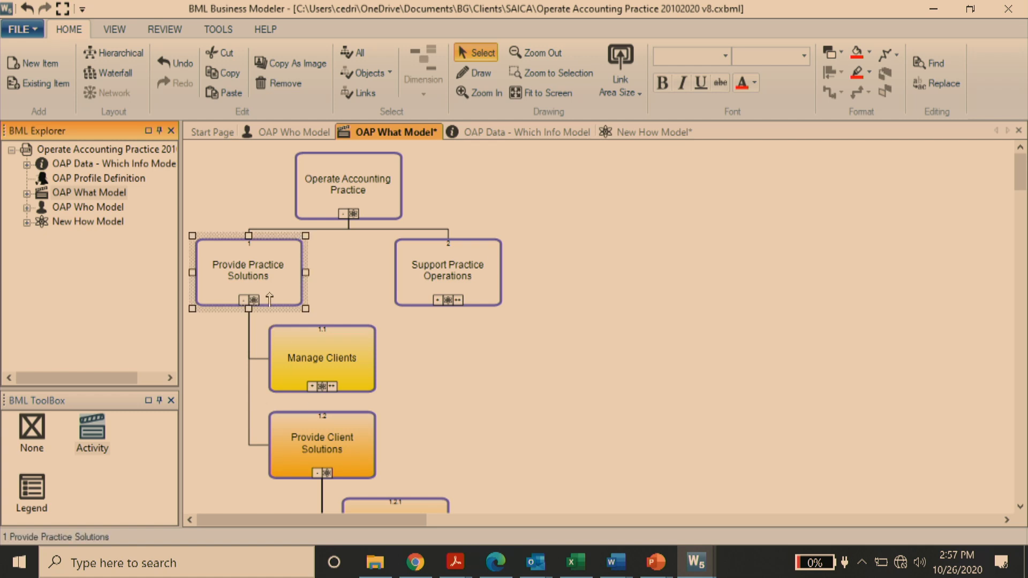
{"action": "left_click", "coordinate": [419, 274]}
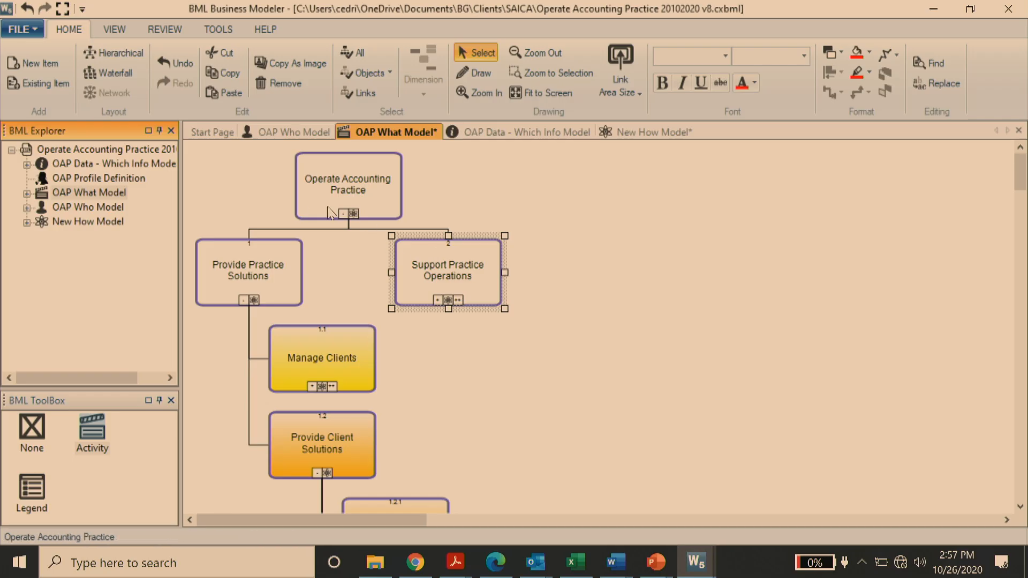
{"action": "left_click", "coordinate": [438, 301]}
{"action": "scroll", "coordinate": [741, 392], "scroll_direction": "down", "scroll_amount": 3}
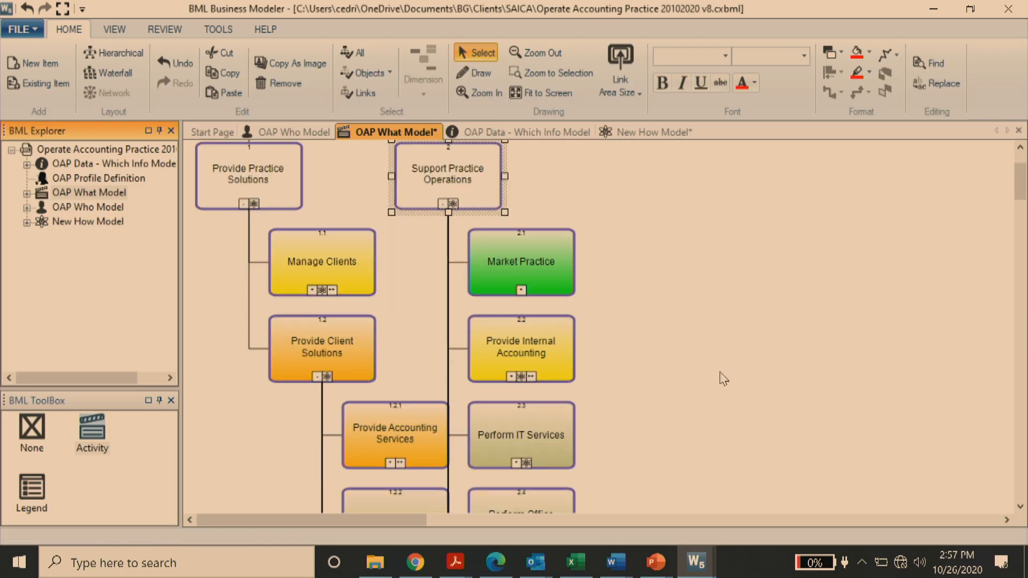
{"action": "scroll", "coordinate": [718, 374], "scroll_direction": "up", "scroll_amount": 3}
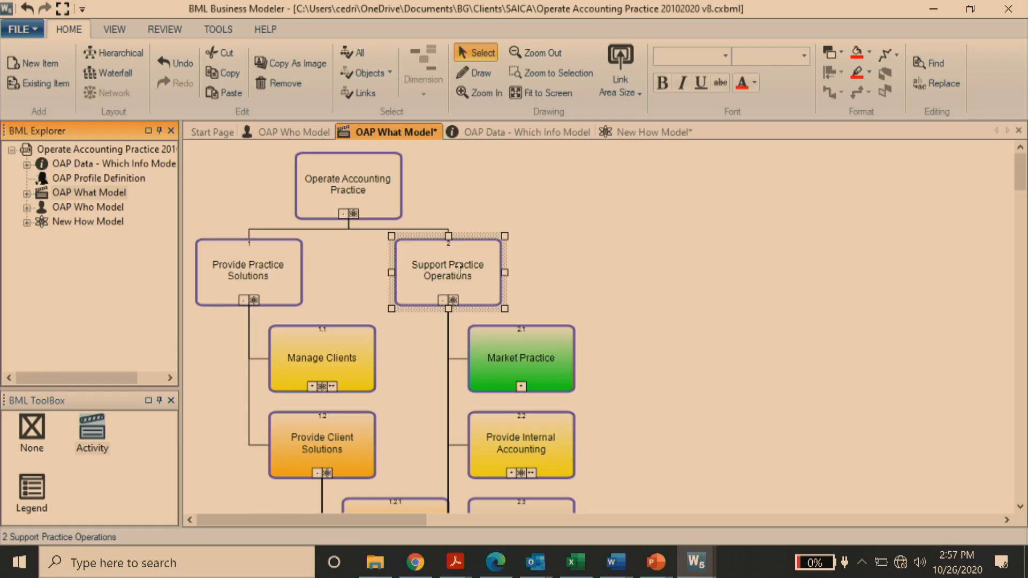
{"action": "scroll", "coordinate": [535, 299], "scroll_direction": "down", "scroll_amount": 2}
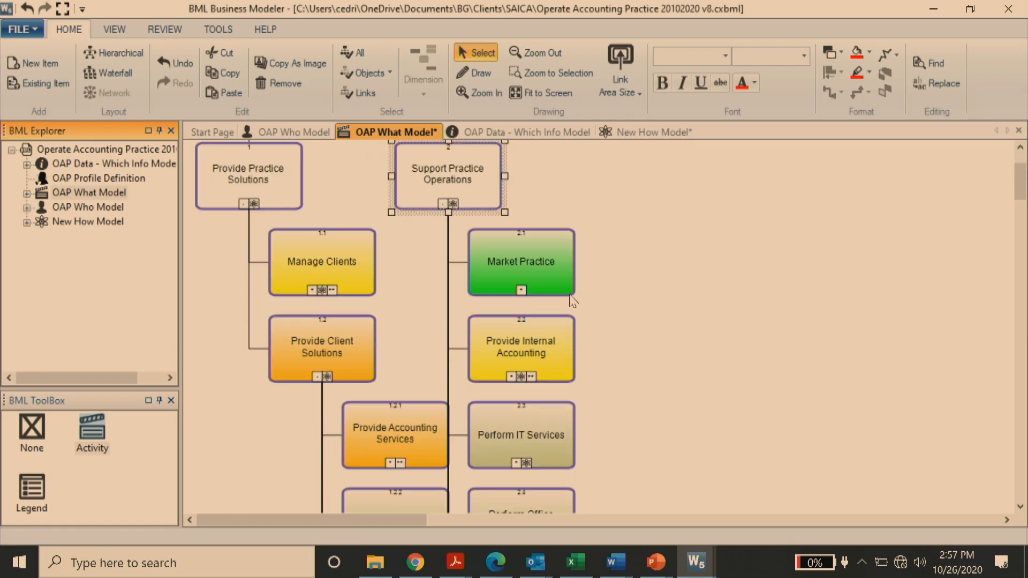
{"action": "left_click", "coordinate": [543, 269]}
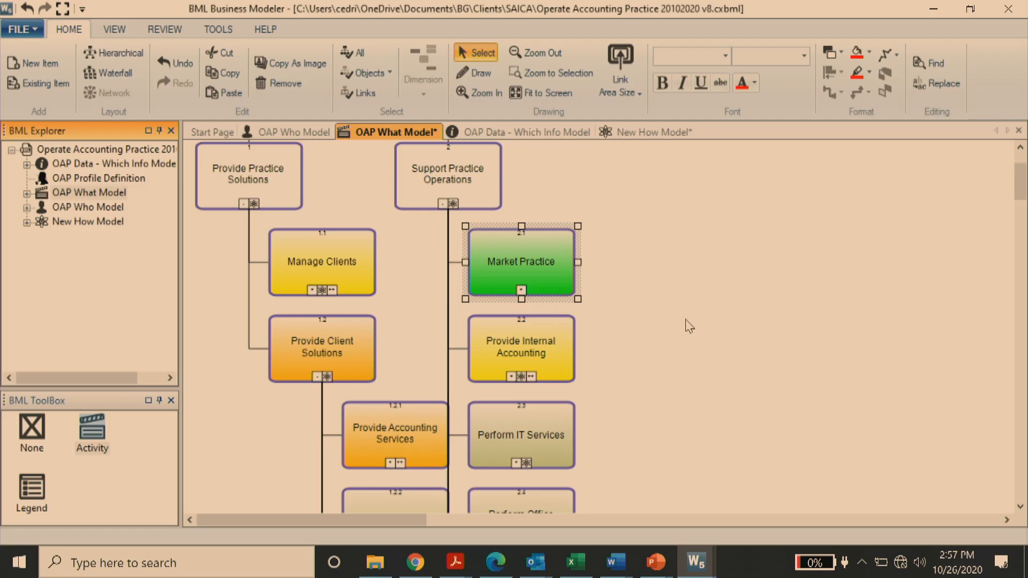
{"action": "scroll", "coordinate": [546, 280], "scroll_direction": "down", "scroll_amount": 2}
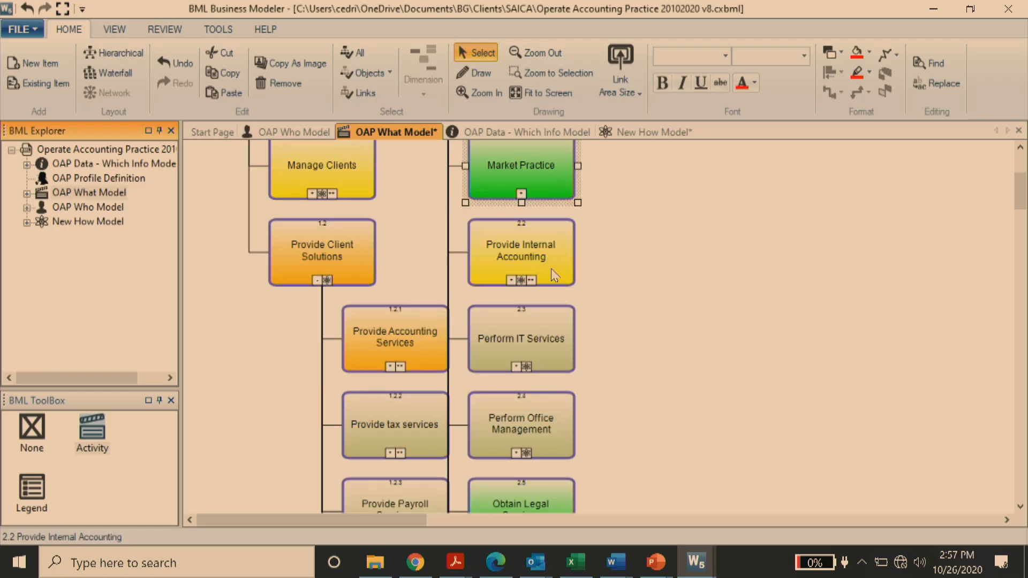
Review the remaining Support Practice Operations activities, from Provide Internal Accounting and Perform IT Services through Manage Services and Fees
{"action": "scroll", "coordinate": [555, 275], "scroll_direction": "down", "scroll_amount": 2}
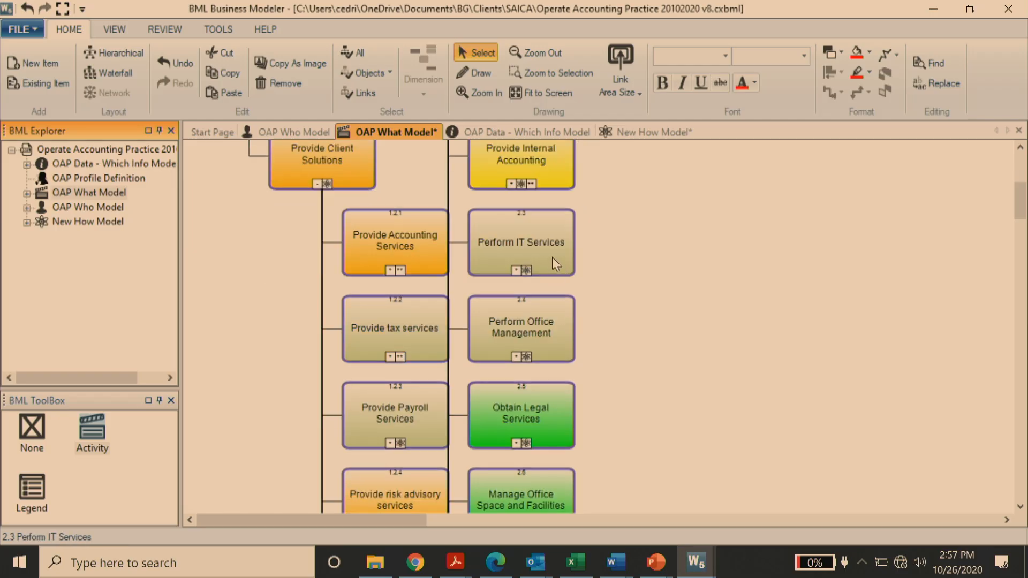
{"action": "scroll", "coordinate": [551, 257], "scroll_direction": "down", "scroll_amount": 2}
{"action": "left_click", "coordinate": [542, 243]}
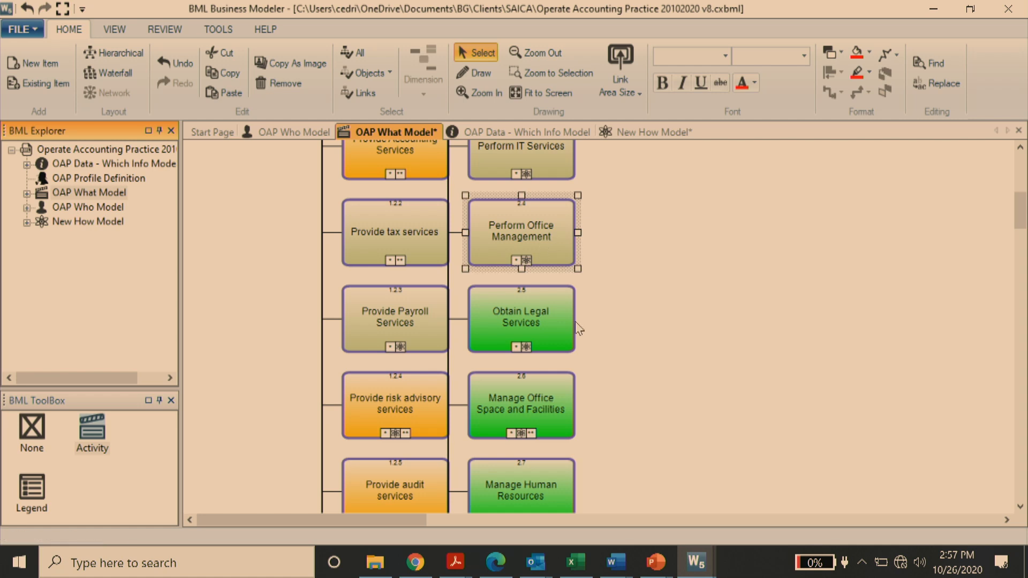
{"action": "left_click", "coordinate": [542, 321]}
{"action": "scroll", "coordinate": [541, 300], "scroll_direction": "down", "scroll_amount": 4}
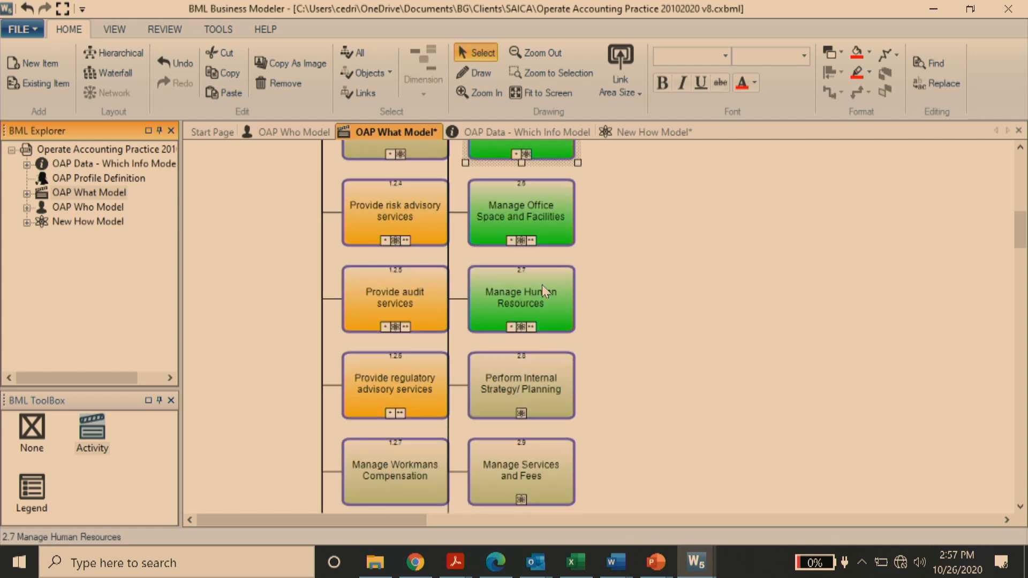
{"action": "left_click", "coordinate": [538, 299]}
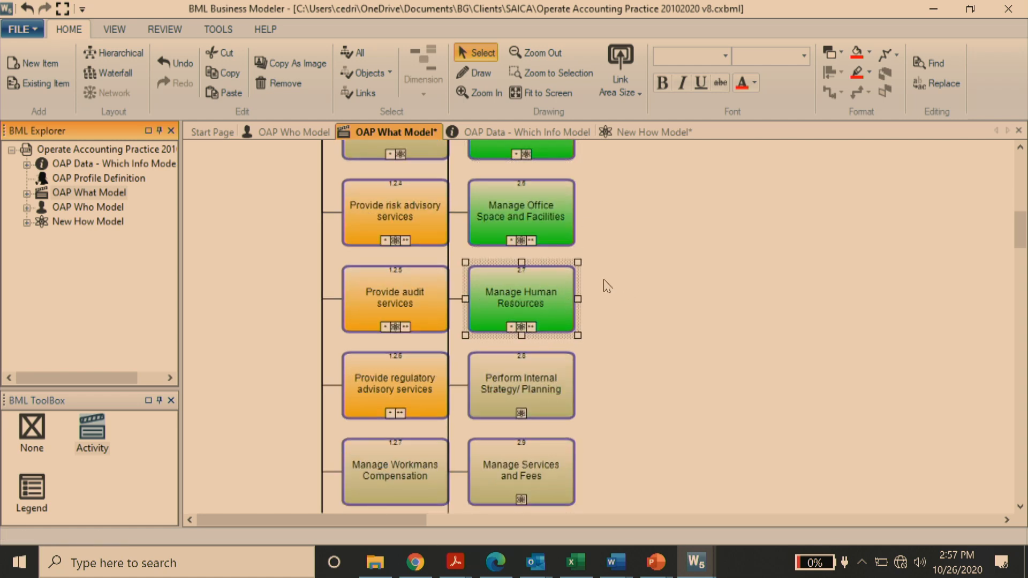
{"action": "left_click", "coordinate": [569, 221]}
{"action": "left_click", "coordinate": [576, 393]}
{"action": "mouse_move", "coordinate": [517, 503]}
{"action": "left_mouse_down"}
{"action": "mouse_move", "coordinate": [669, 428]}
{"action": "mouse_move", "coordinate": [523, 493]}
{"action": "left_mouse_up"}
{"action": "double_click", "coordinate": [523, 496]}
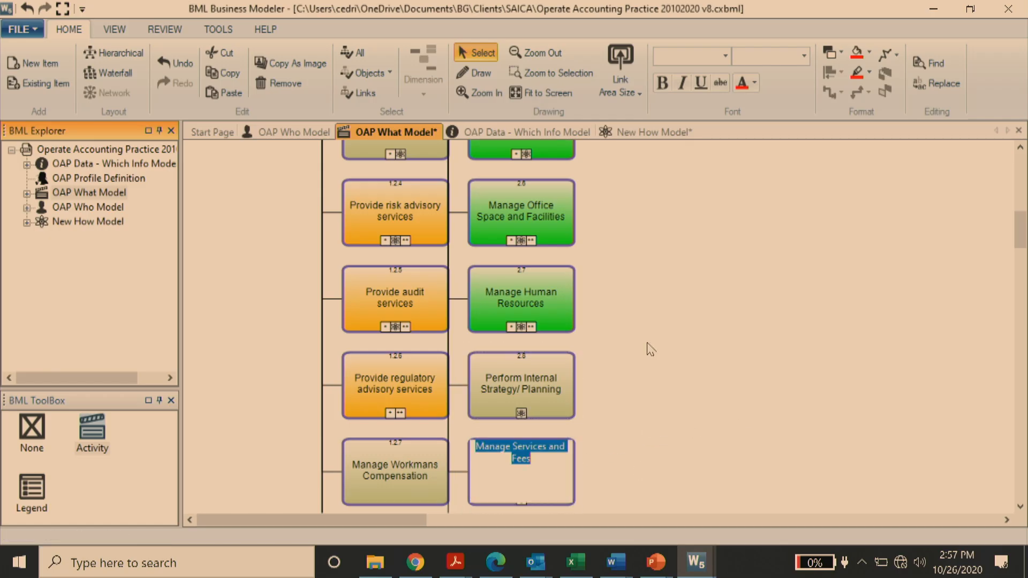
Reapply the Waterfall layout to the OAP What Model, including its parent and sub model diagrams
{"action": "scroll", "coordinate": [648, 348], "scroll_direction": "up", "scroll_amount": 8}
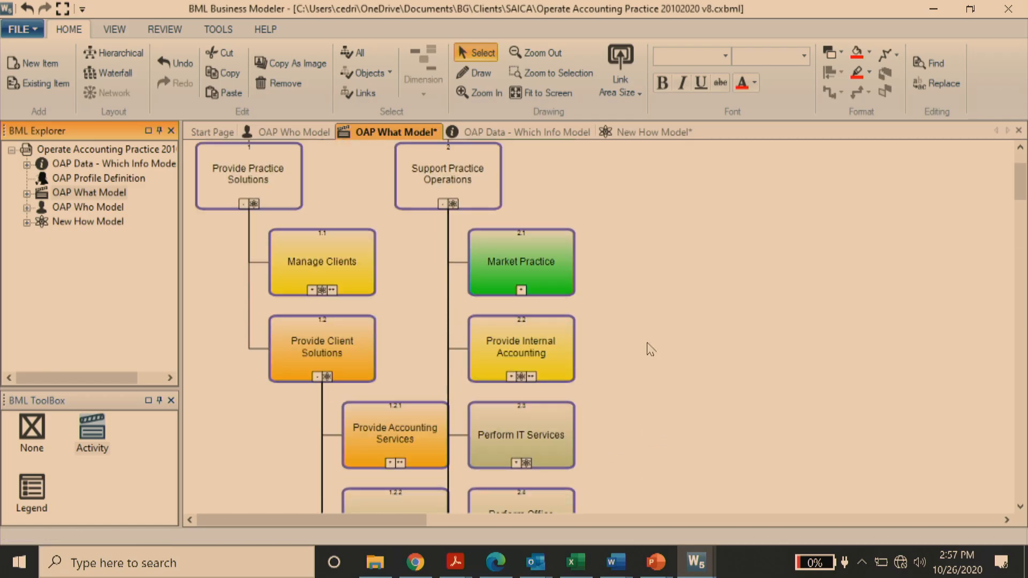
{"action": "left_click", "coordinate": [118, 78]}
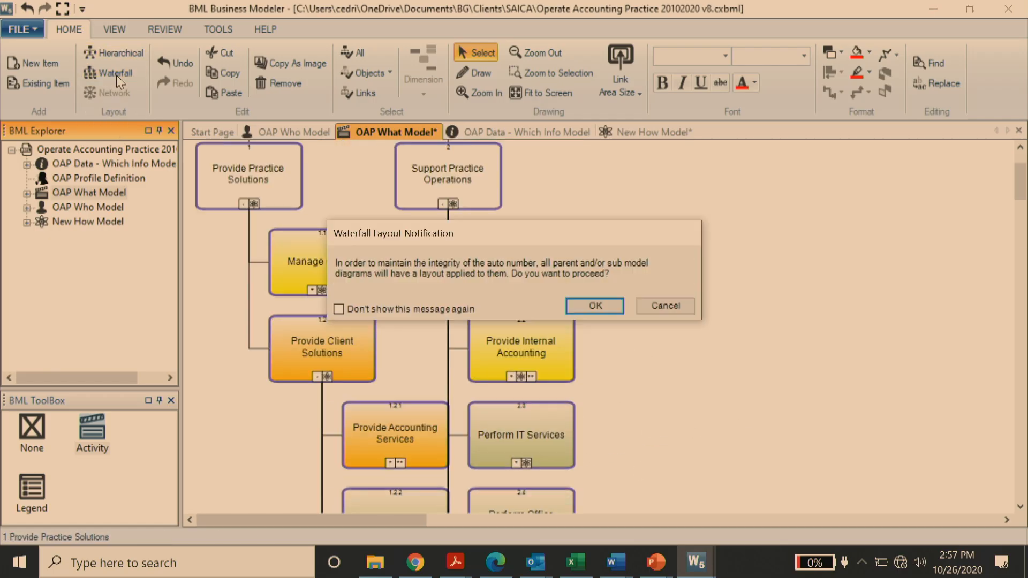
{"action": "left_click", "coordinate": [599, 306]}
{"action": "scroll", "coordinate": [469, 262], "scroll_direction": "up", "scroll_amount": 3}
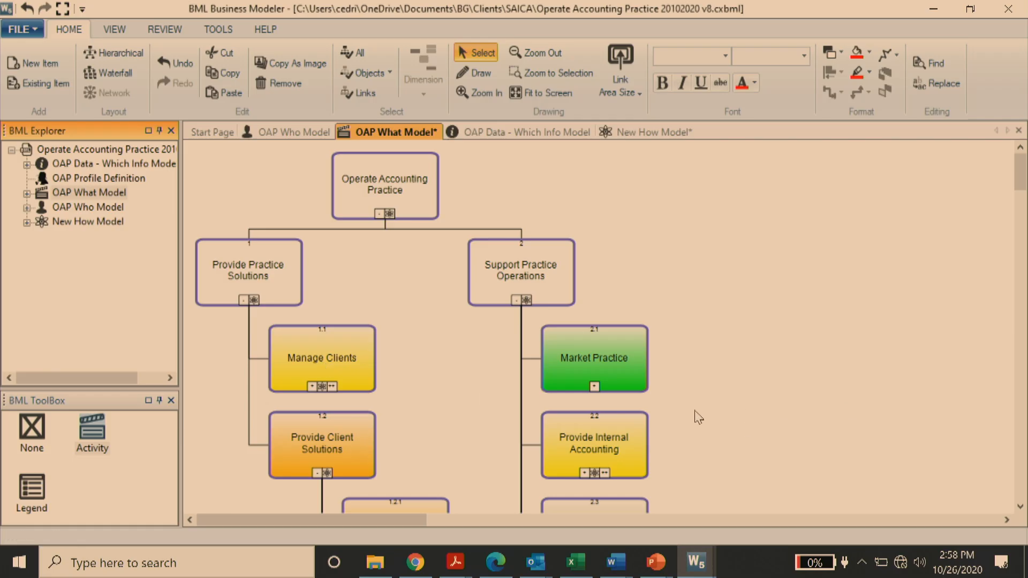
Expand Market Practice and rearrange the diagram around its sub-activities with the Waterfall layout
{"action": "left_click", "coordinate": [594, 387]}
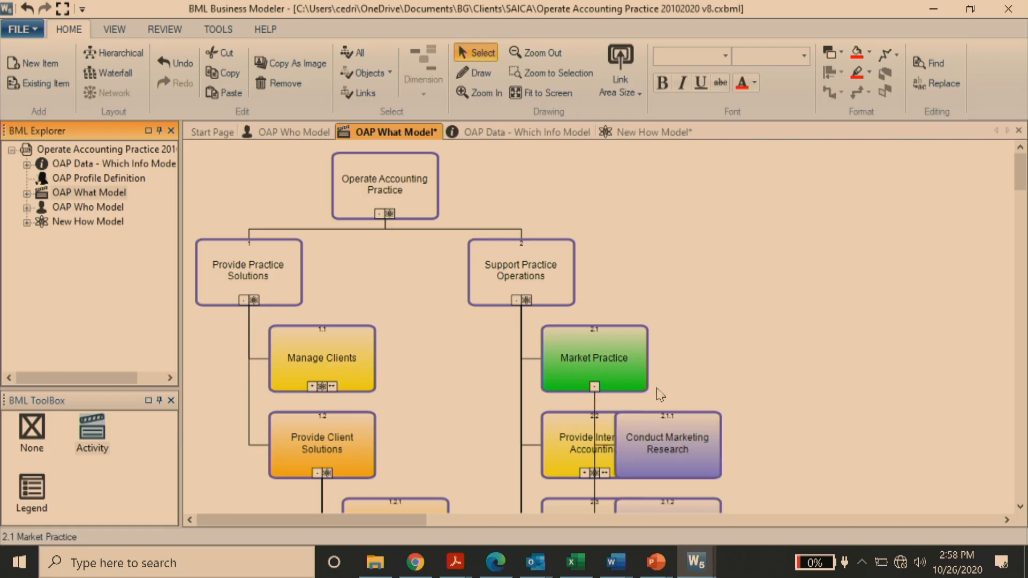
{"action": "left_click", "coordinate": [118, 76]}
{"action": "left_click", "coordinate": [600, 311]}
Review the Market Practice sub-activities through Determine Marketing Budget, and the rest of the diagram down to Manage Contracts
{"action": "scroll", "coordinate": [803, 291], "scroll_direction": "down", "scroll_amount": 10}
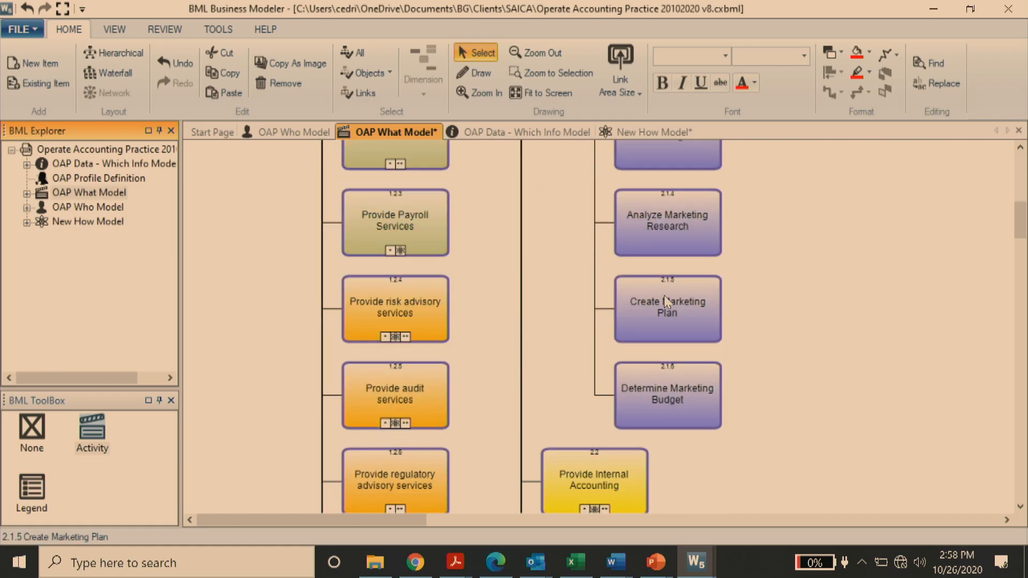
{"action": "scroll", "coordinate": [675, 289], "scroll_direction": "up", "scroll_amount": 10}
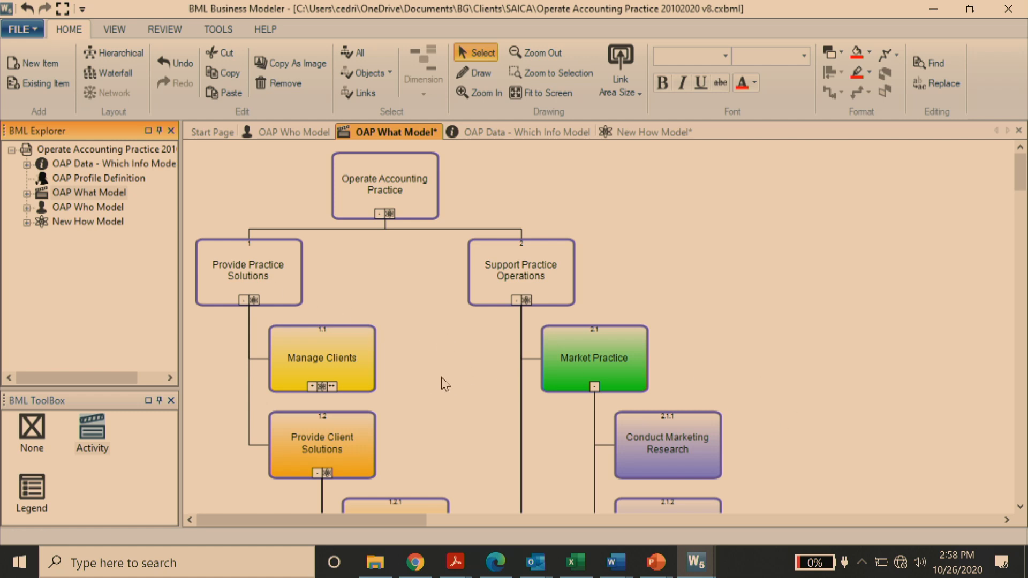
{"action": "scroll", "coordinate": [406, 369], "scroll_direction": "down", "scroll_amount": 3}
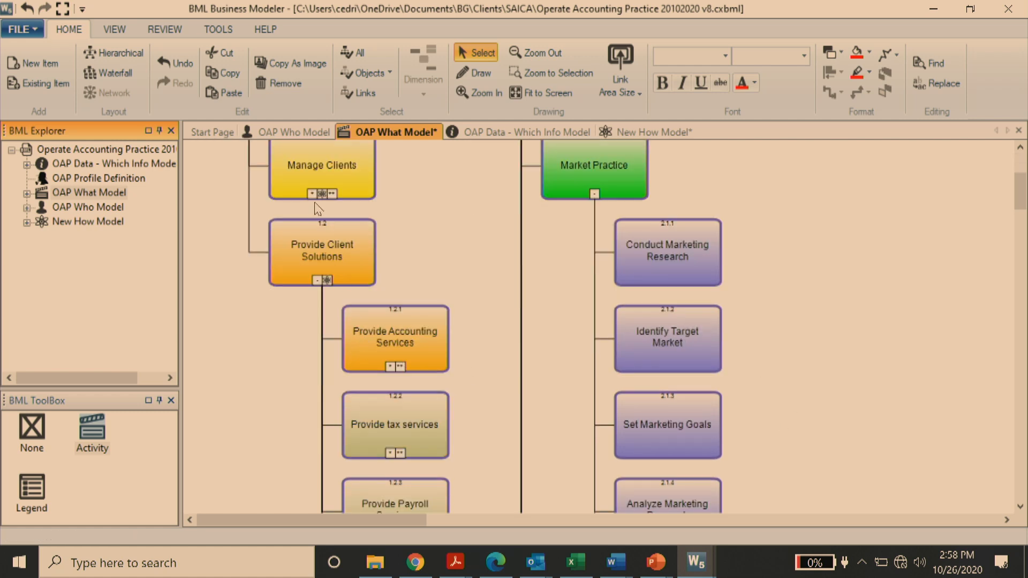
{"action": "scroll", "coordinate": [314, 233], "scroll_direction": "down", "scroll_amount": 15}
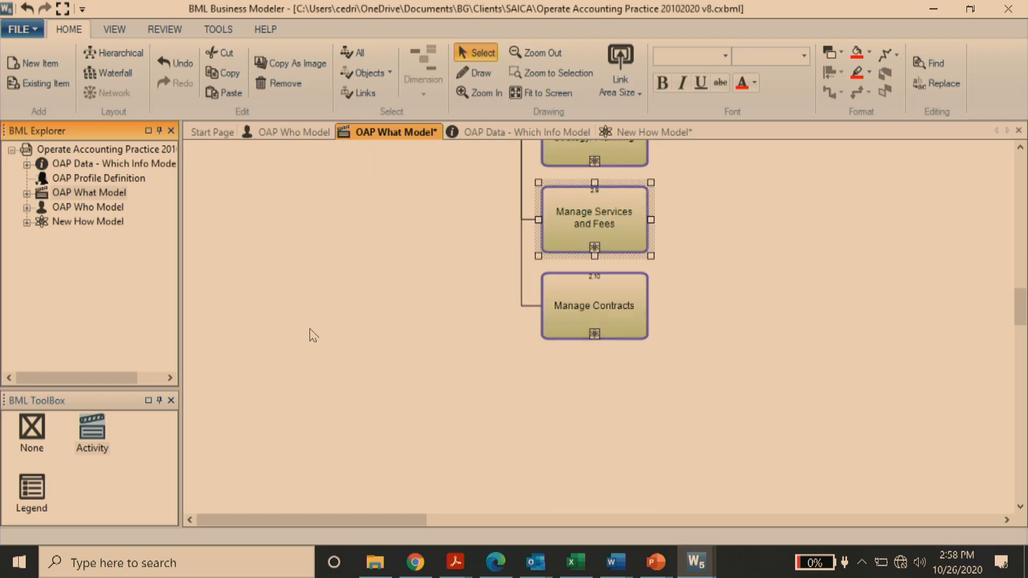
{"action": "scroll", "coordinate": [317, 341], "scroll_direction": "up", "scroll_amount": 6}
{"action": "scroll", "coordinate": [317, 341], "scroll_direction": "up", "scroll_amount": 10}
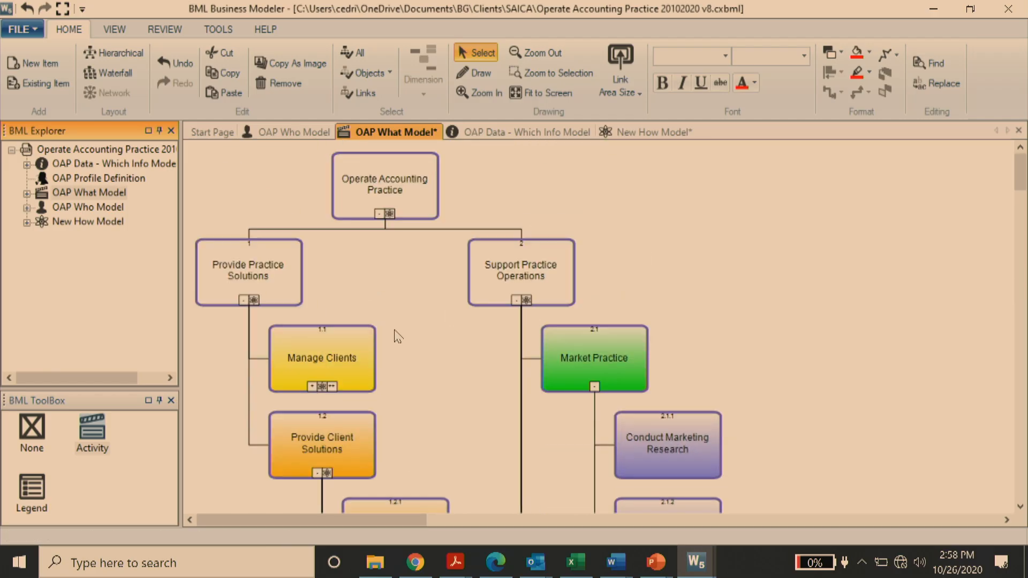
Collapse Market Practice, and collapse and re-expand the Support Practice Operations branch
{"action": "left_click", "coordinate": [594, 386]}
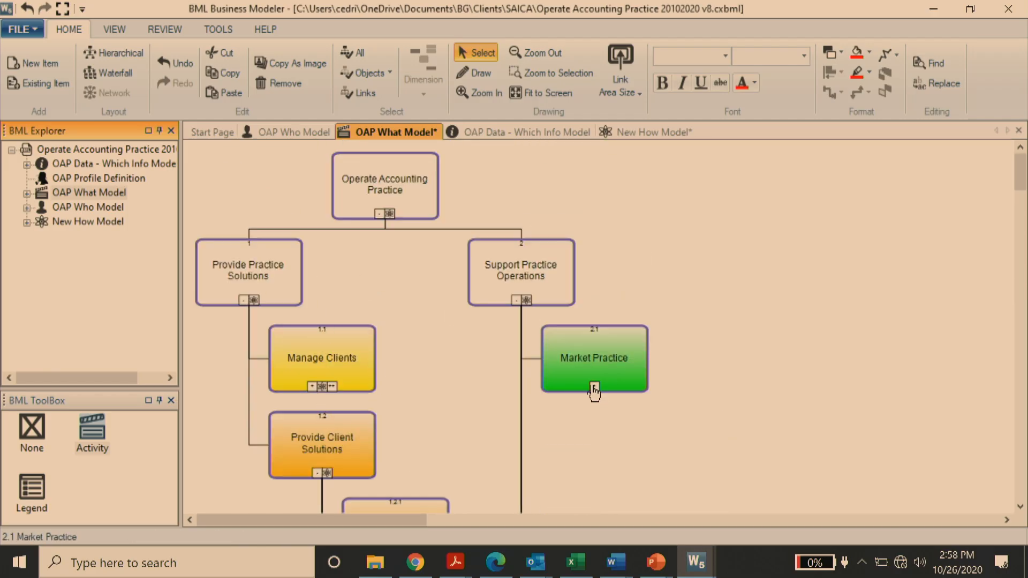
{"action": "left_click", "coordinate": [516, 302]}
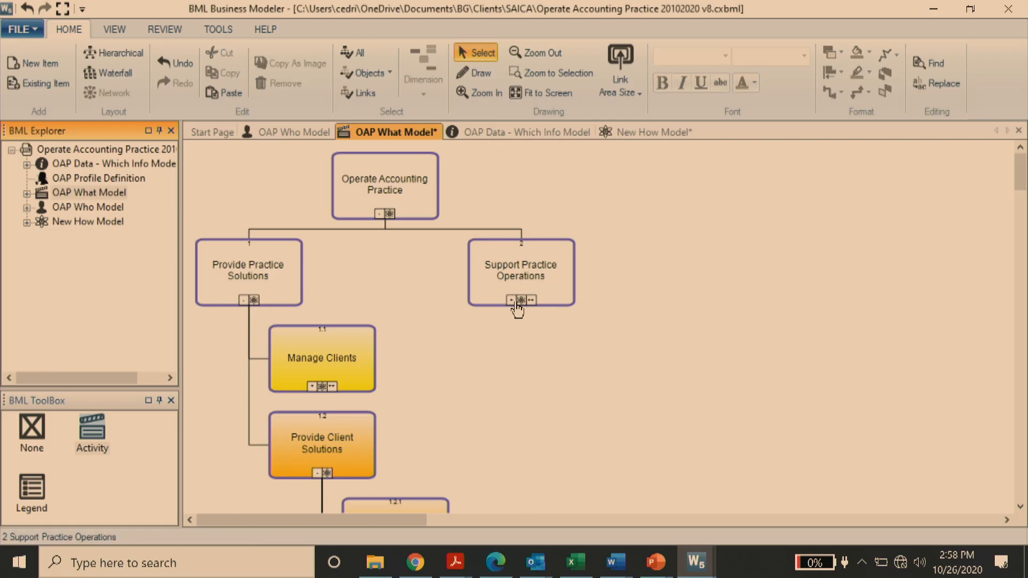
{"action": "left_click", "coordinate": [510, 303]}
Apply the Waterfall layout again to close up the Support Practice Operations branch with Market Practice collapsed
{"action": "scroll", "coordinate": [548, 428], "scroll_direction": "down", "scroll_amount": 10}
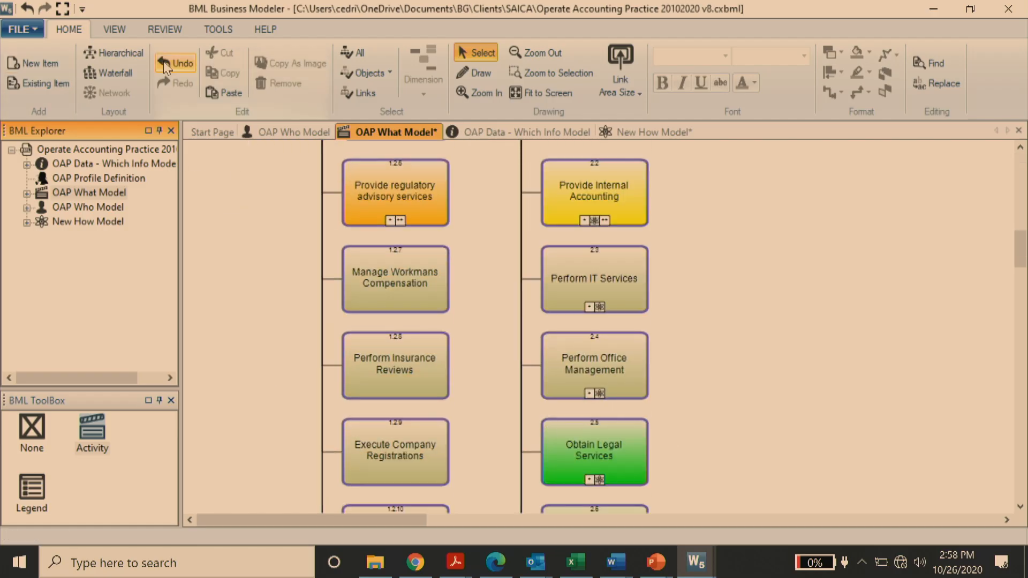
{"action": "left_click", "coordinate": [115, 73]}
{"action": "left_click", "coordinate": [594, 306]}
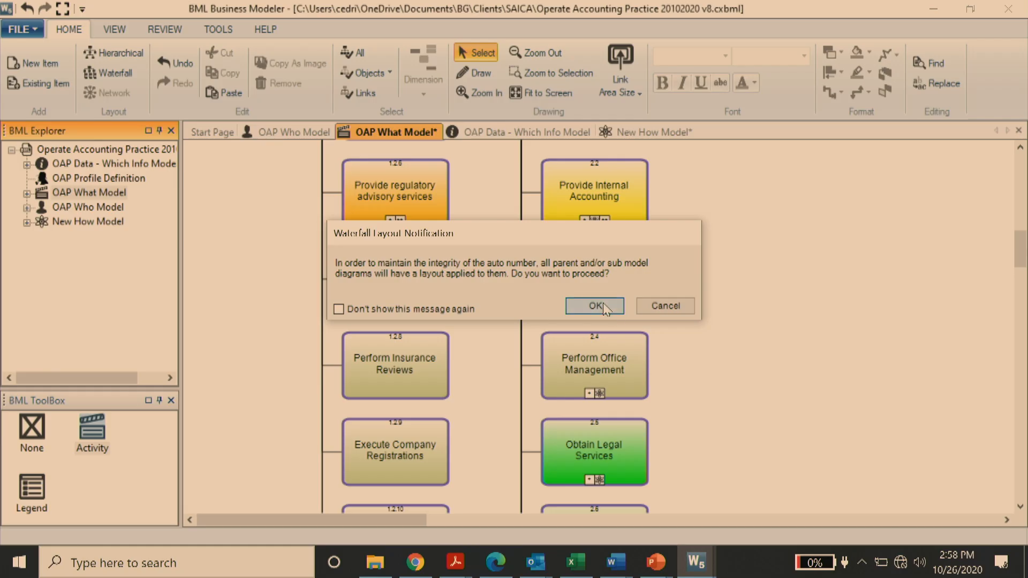
{"action": "scroll", "coordinate": [720, 366], "scroll_direction": "up", "scroll_amount": 5}
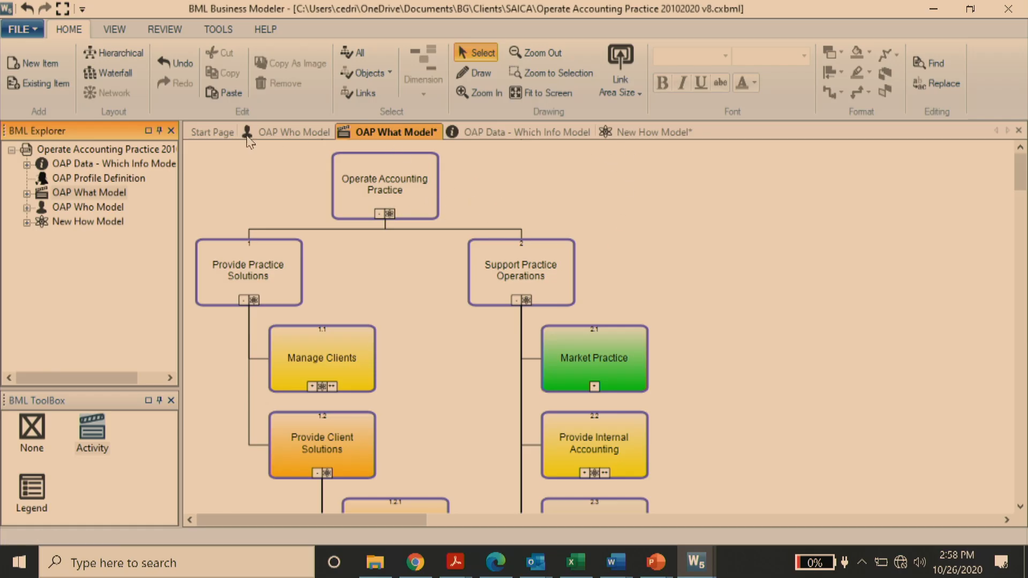
Open the OAP Who Model, fit the whole organization chart in view, and examine its roles up close
{"action": "left_click", "coordinate": [287, 139]}
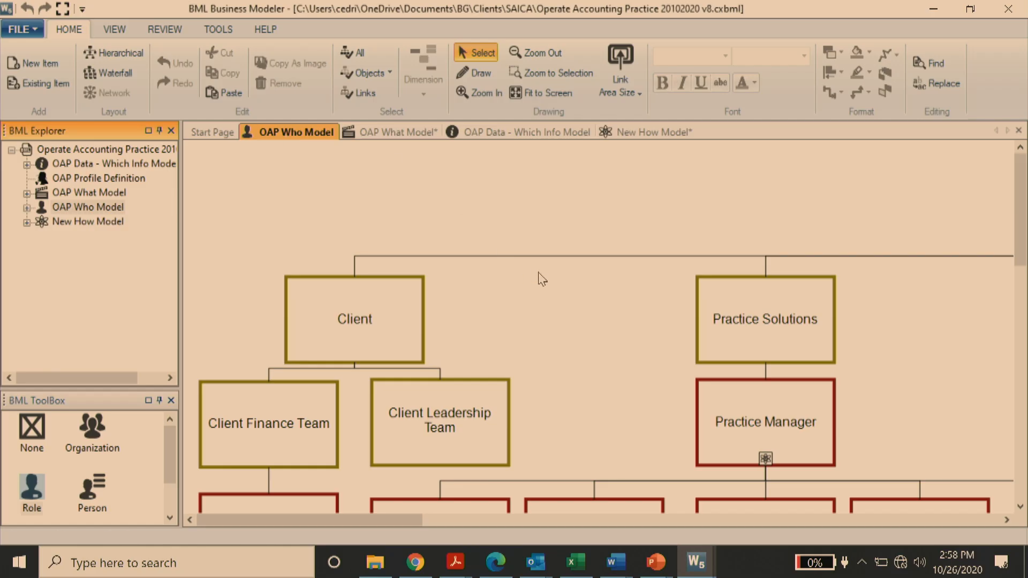
{"action": "left_click", "coordinate": [113, 32]}
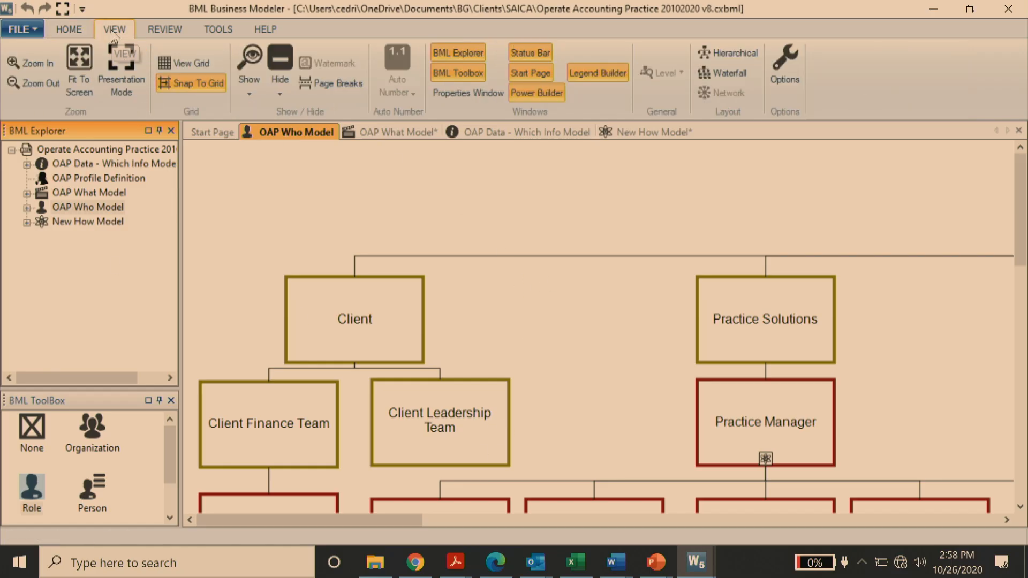
{"action": "left_click", "coordinate": [79, 84]}
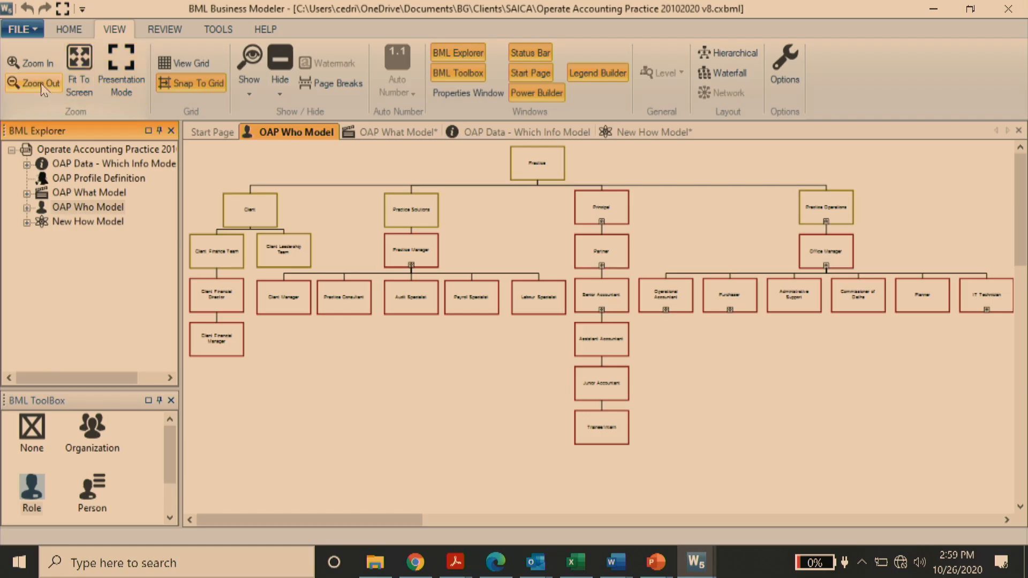
{"action": "left_click", "coordinate": [31, 62]}
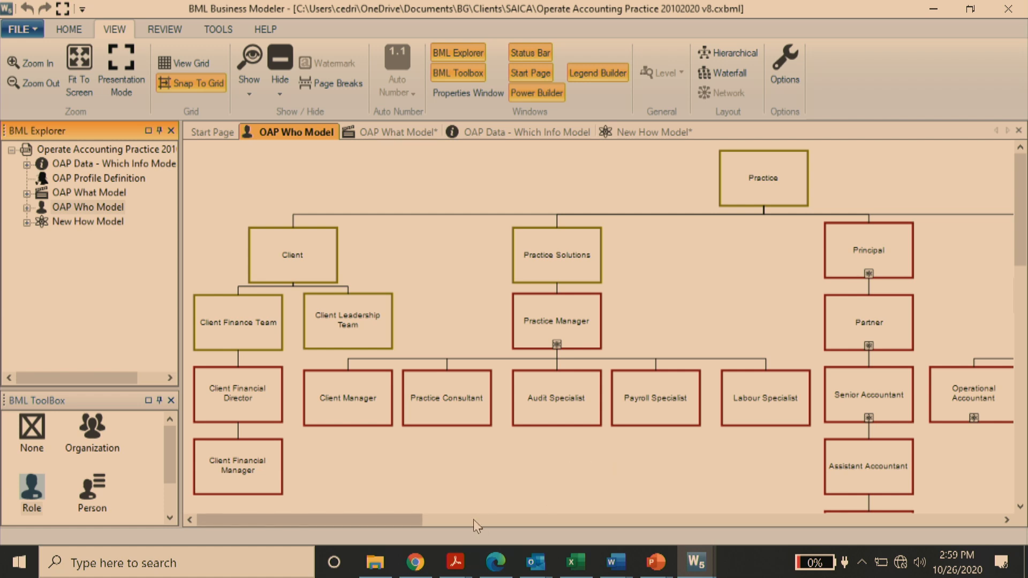
{"action": "left_click_drag", "start_coordinate": [359, 516], "coordinate": [390, 572]}
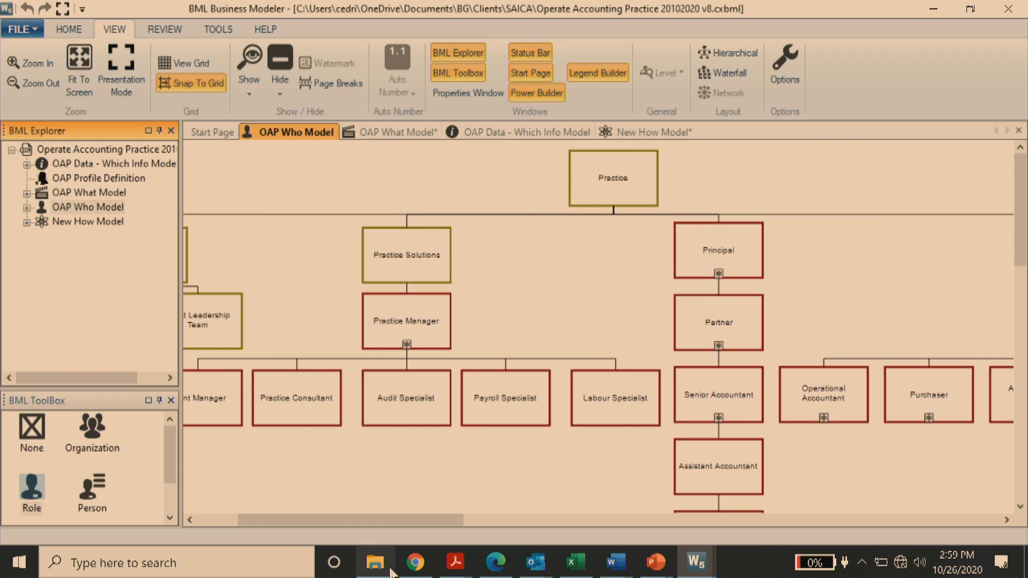
View the OAP Data - Which Info Model, and examine the New How Model as a whole and up close
{"action": "left_click", "coordinate": [561, 134]}
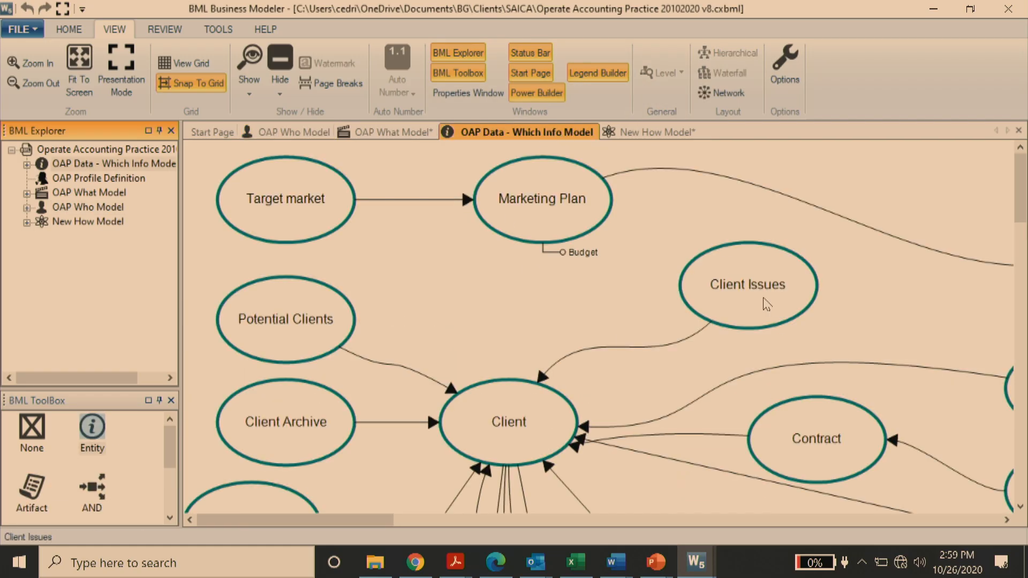
{"action": "left_click", "coordinate": [665, 134]}
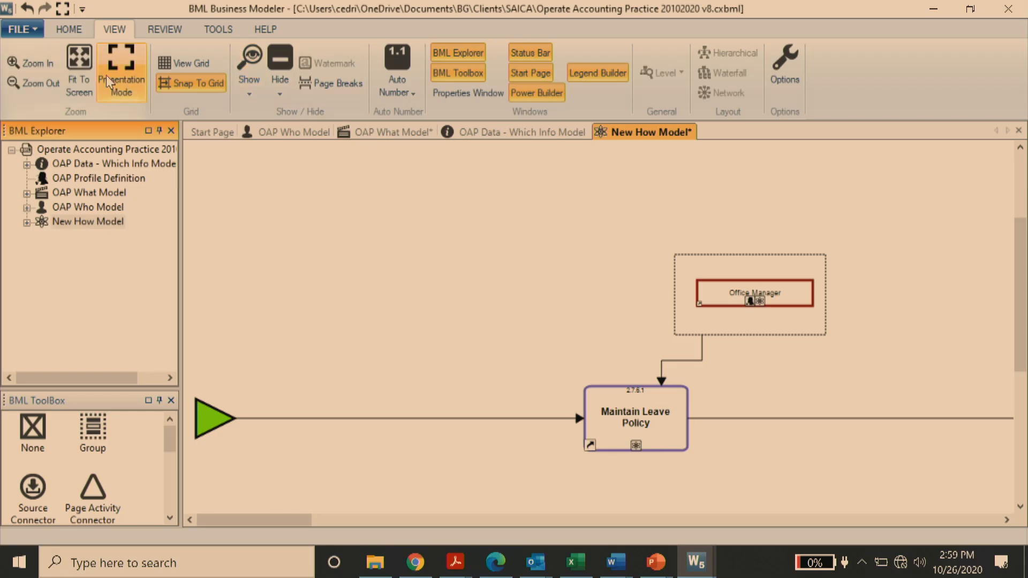
{"action": "left_click", "coordinate": [81, 67]}
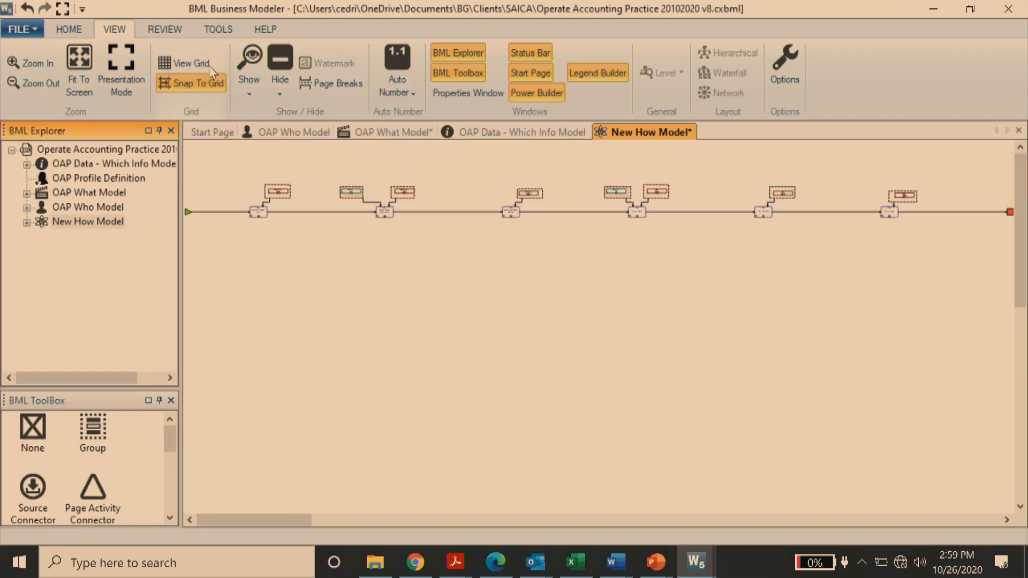
{"action": "left_click", "coordinate": [36, 65]}
{"action": "left_click", "coordinate": [34, 62]}
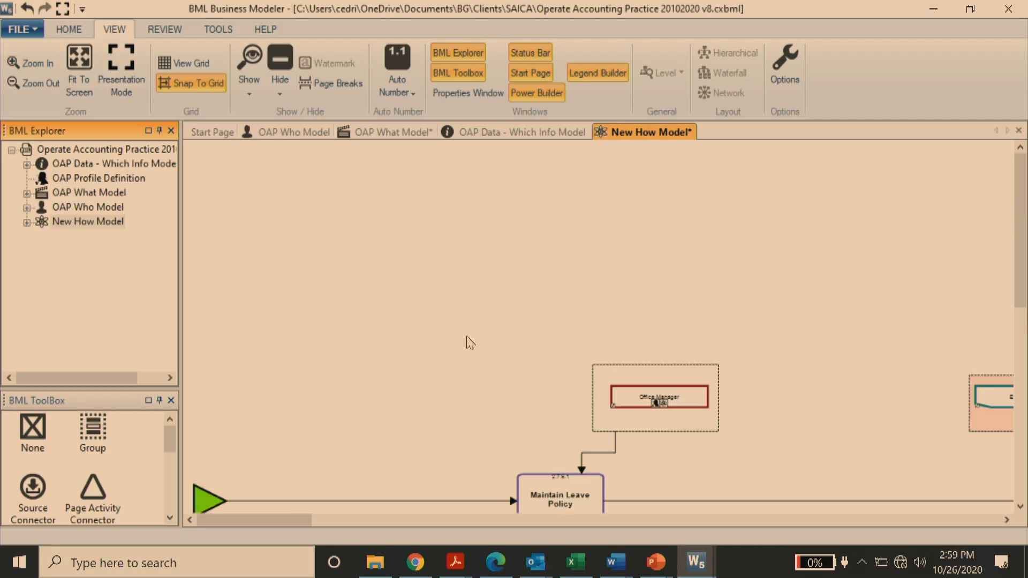
Look over the sample files listed on the Start Page and the available file commands
{"action": "left_click", "coordinate": [213, 133]}
{"action": "left_click", "coordinate": [253, 374]}
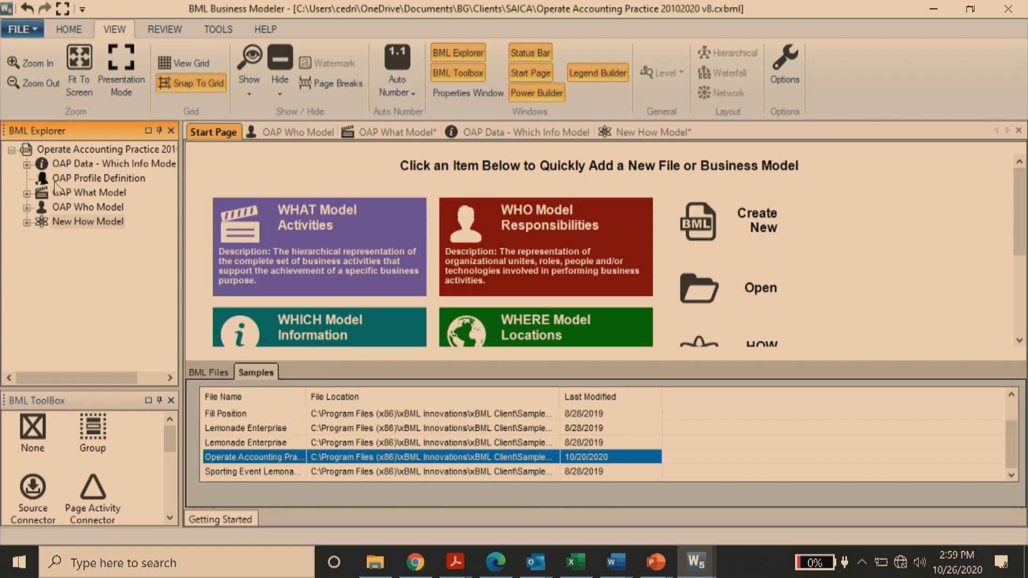
{"action": "left_click", "coordinate": [16, 30]}
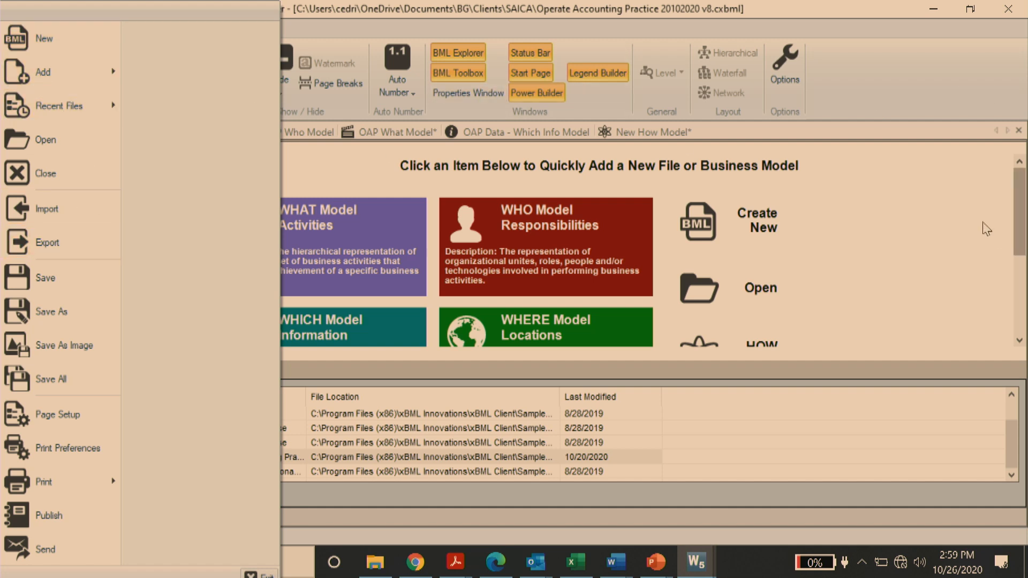
{"action": "left_click", "coordinate": [963, 214]}
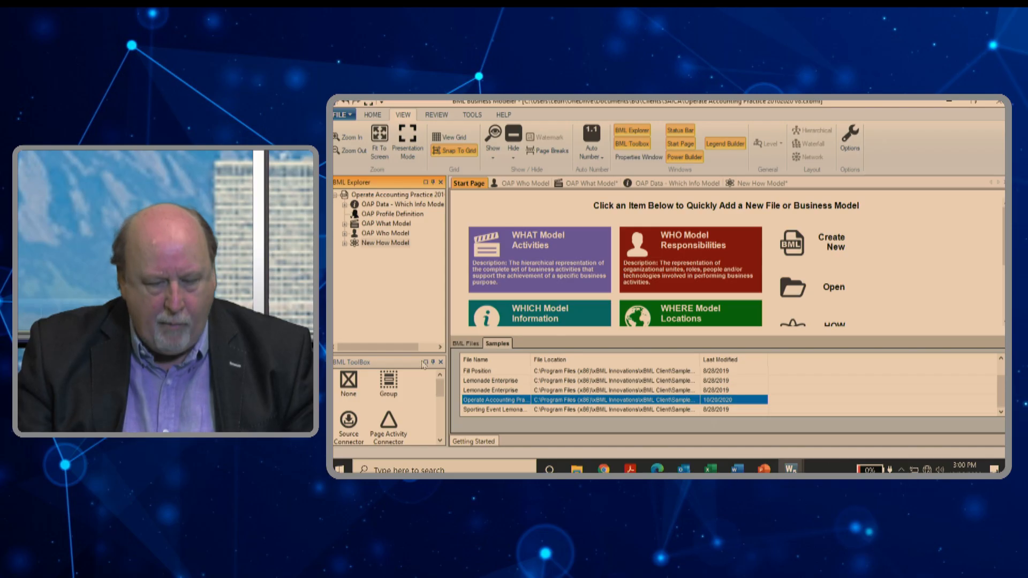
View the OAP What Model, switch to the OAP Who Model, and look over the available review commands
{"action": "left_click_drag", "start_coordinate": [412, 347], "coordinate": [418, 348]}
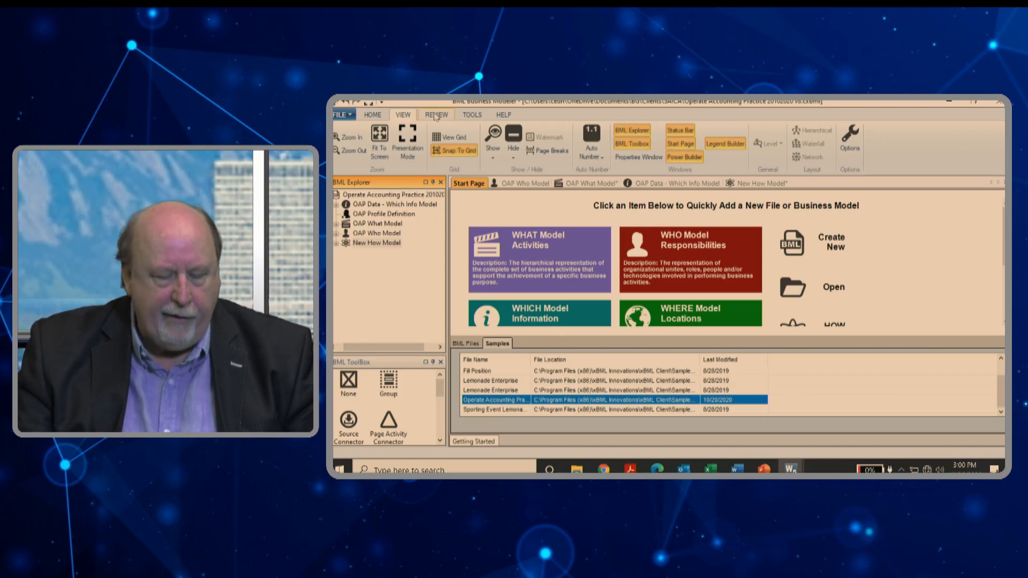
{"action": "left_click", "coordinate": [591, 185]}
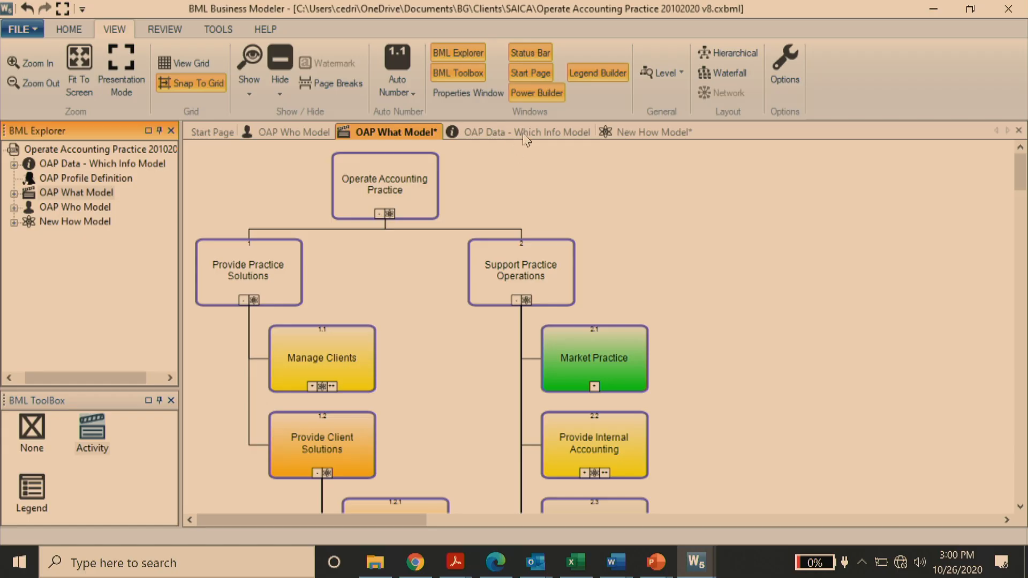
{"action": "left_click", "coordinate": [289, 132]}
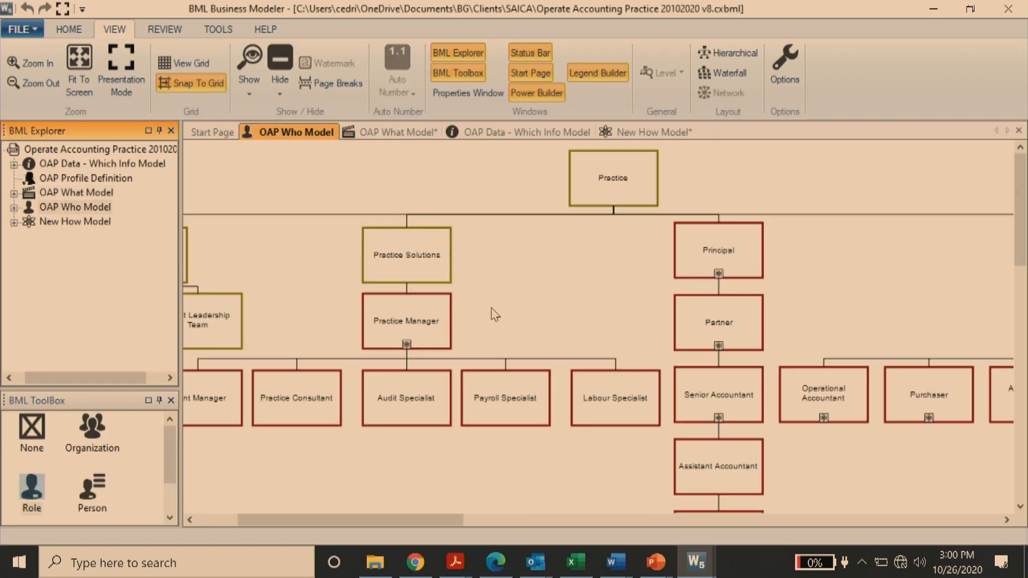
{"action": "left_click", "coordinate": [164, 29]}
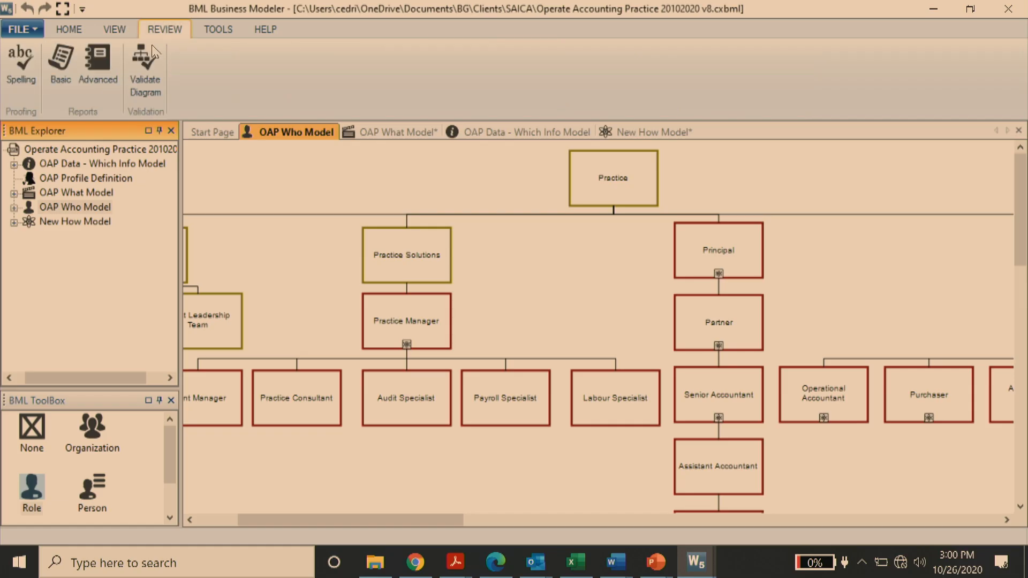
{"action": "left_click", "coordinate": [116, 30]}
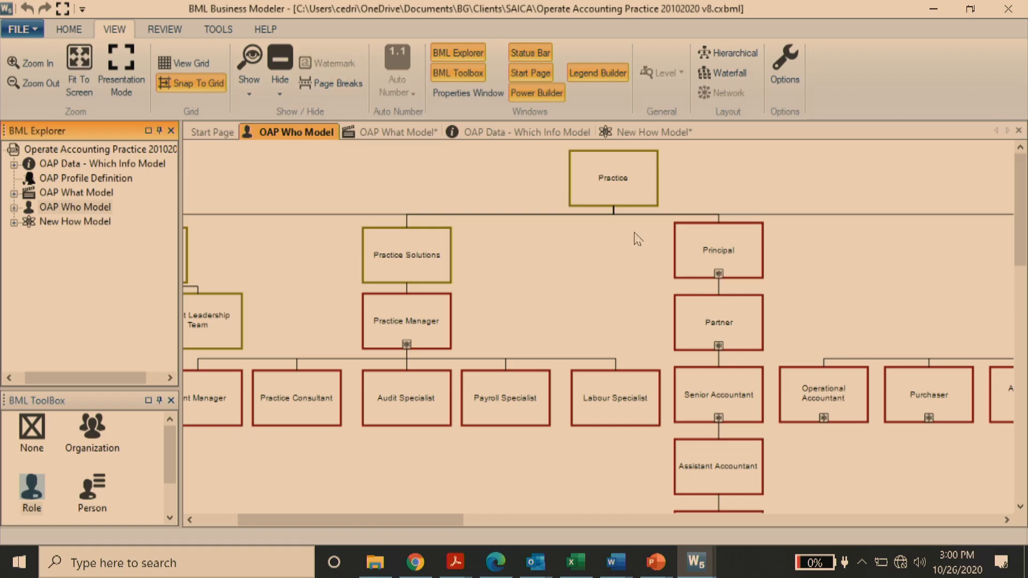
Select every object in the OAP Who Model and copy the whole organization chart as an image
{"action": "left_click", "coordinate": [69, 30]}
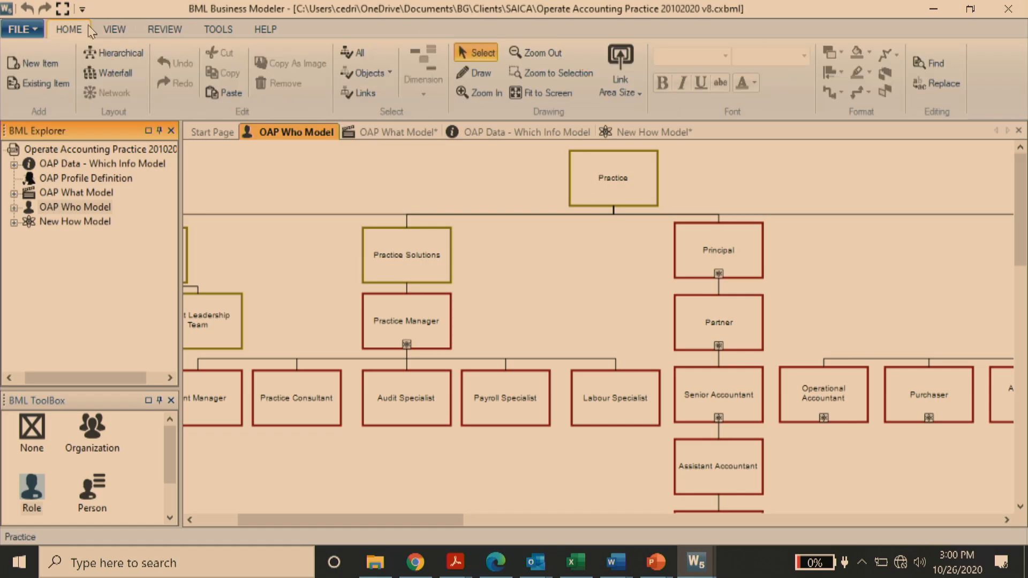
{"action": "left_click", "coordinate": [363, 51]}
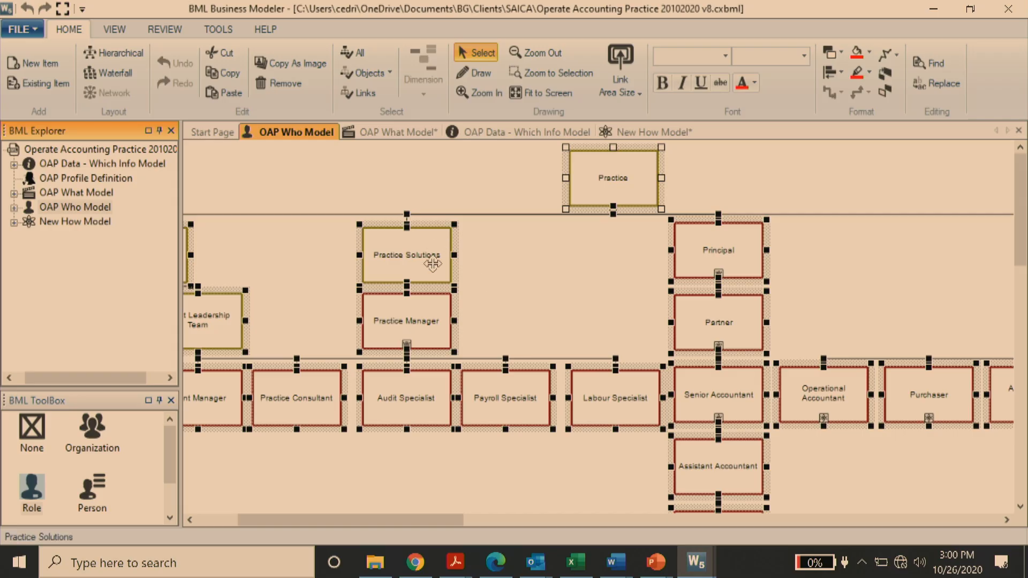
{"action": "right_click", "coordinate": [432, 263]}
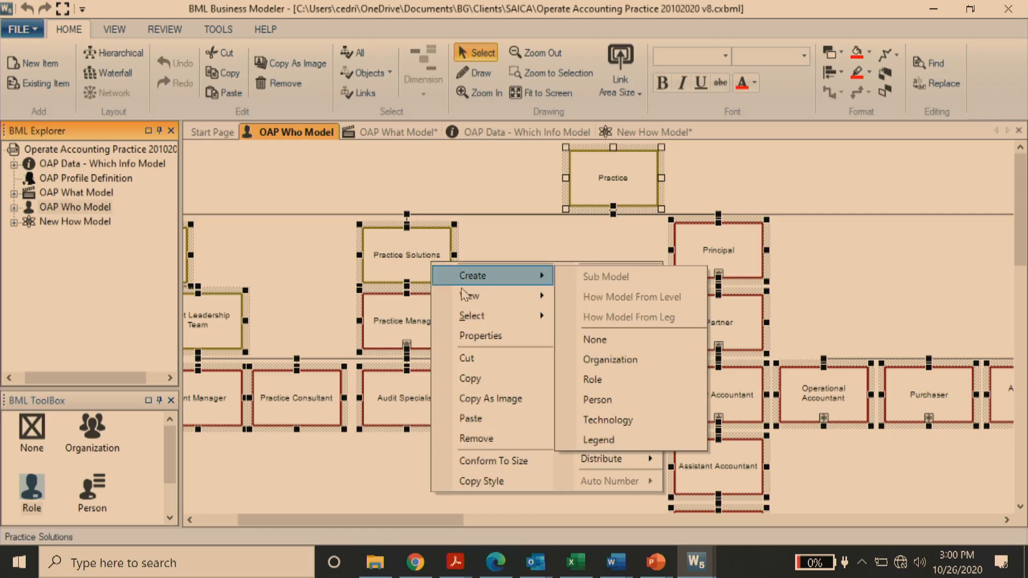
{"action": "left_click", "coordinate": [482, 398]}
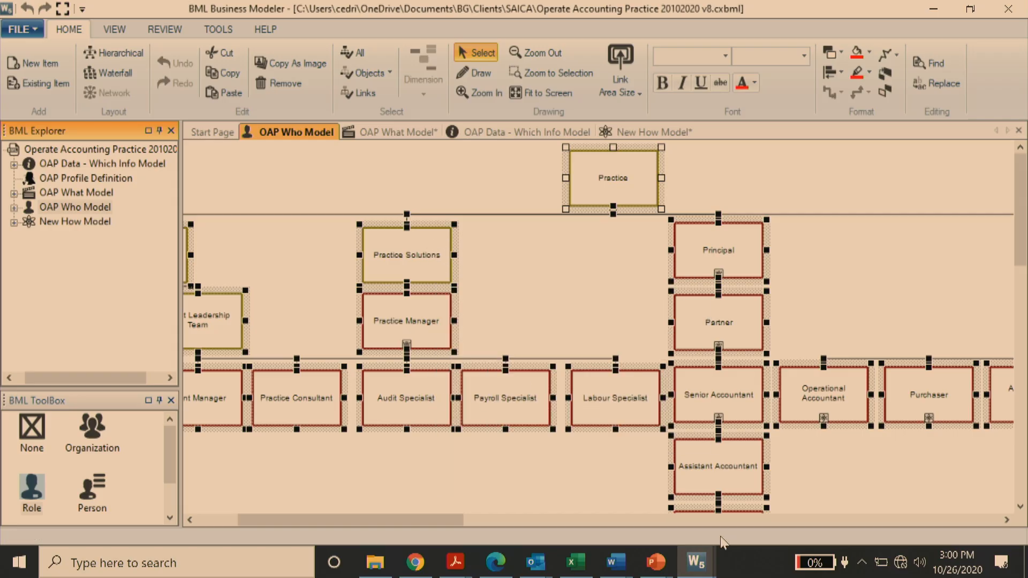
Switch to the blank Word document Document6 and paste the copied organization chart as a picture
{"action": "mouse_move", "coordinate": [617, 569]}
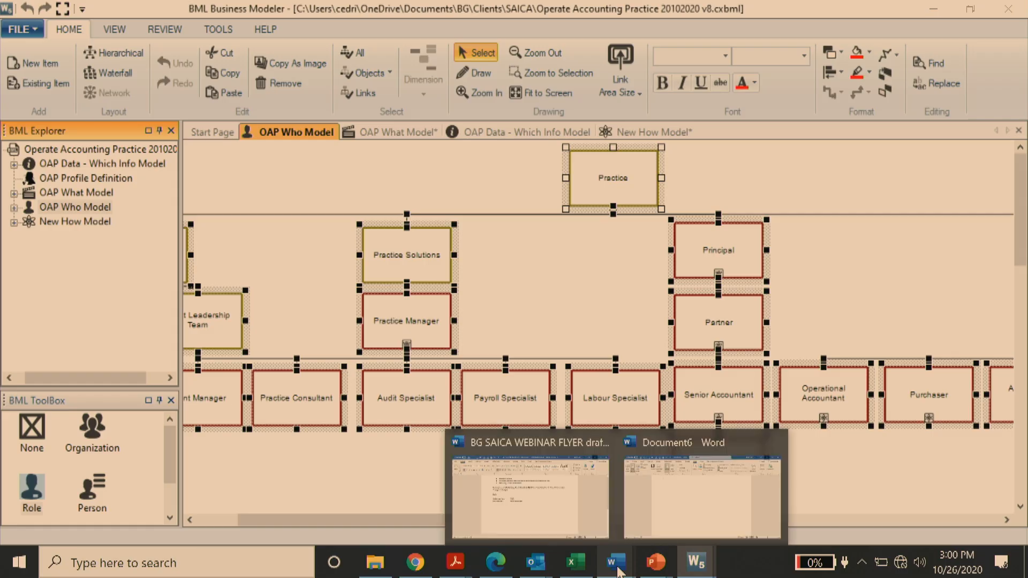
{"action": "left_click", "coordinate": [701, 490]}
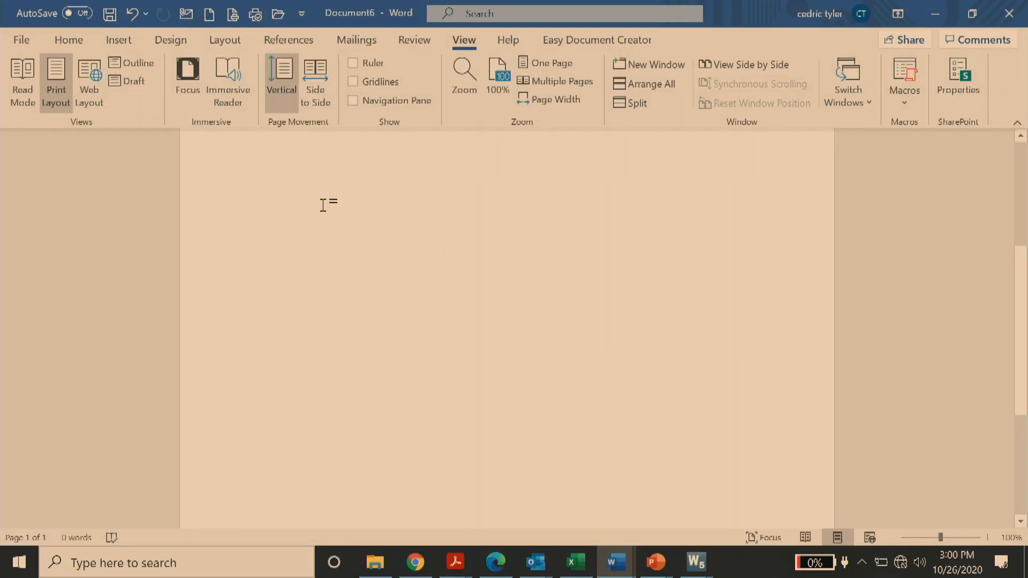
{"action": "right_click", "coordinate": [323, 206]}
{"action": "left_click", "coordinate": [364, 292]}
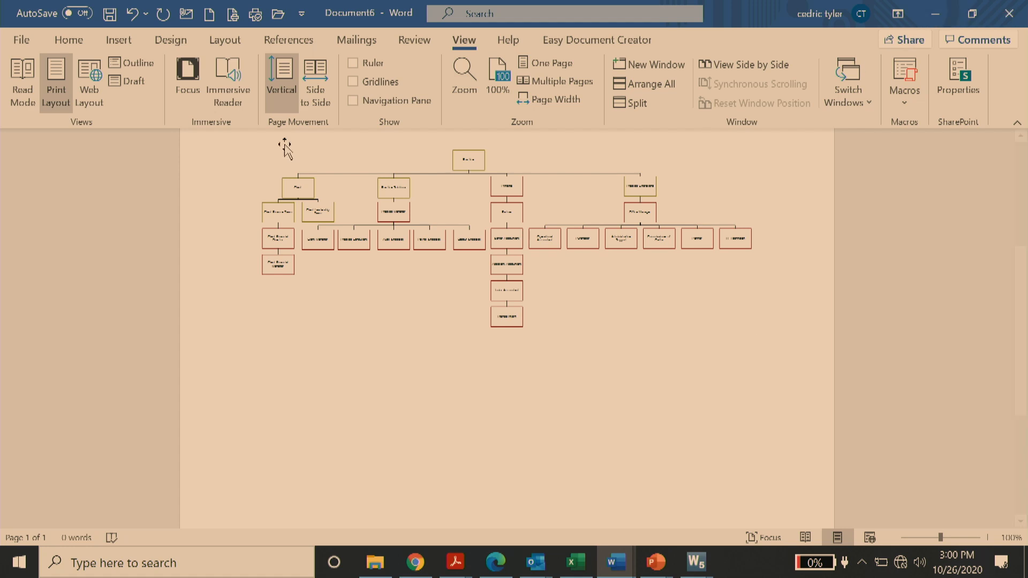
{"action": "left_click", "coordinate": [967, 537]}
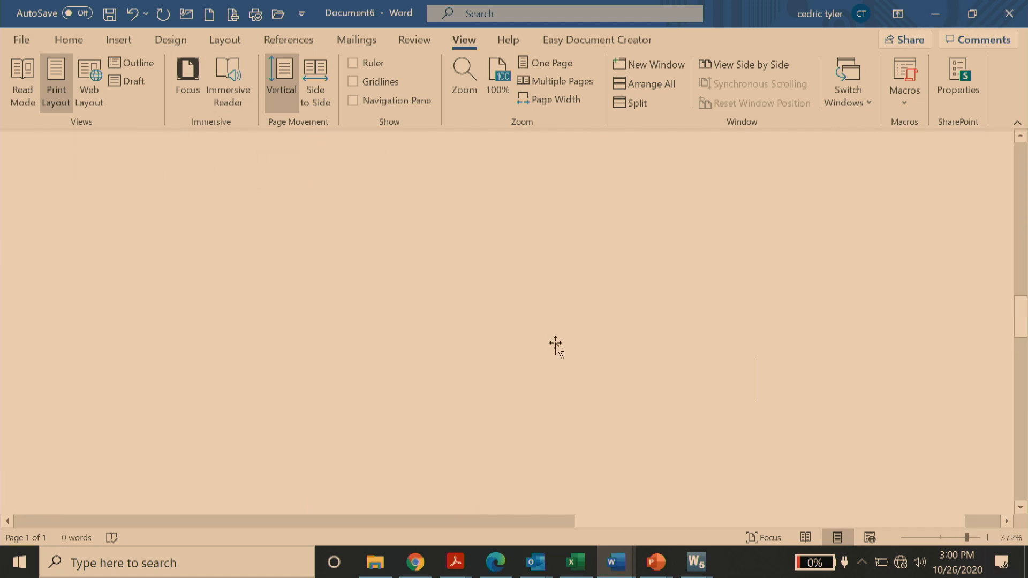
Return to BML Business Modeler and look through the basic report types, from Dimension Relationship Matrix Report to Simple Glossary, without generating one
{"action": "left_click", "coordinate": [929, 15]}
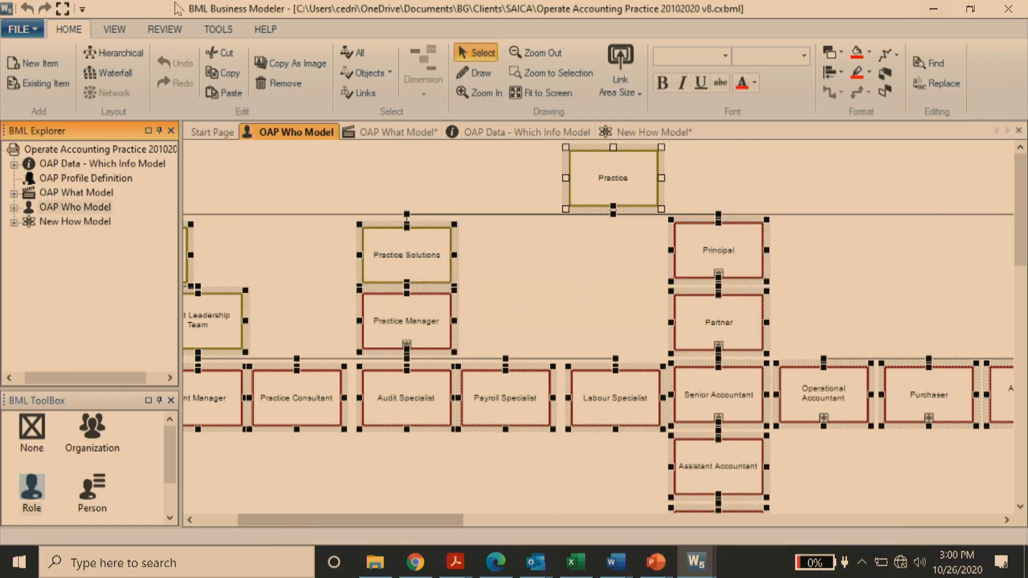
{"action": "left_click", "coordinate": [154, 217]}
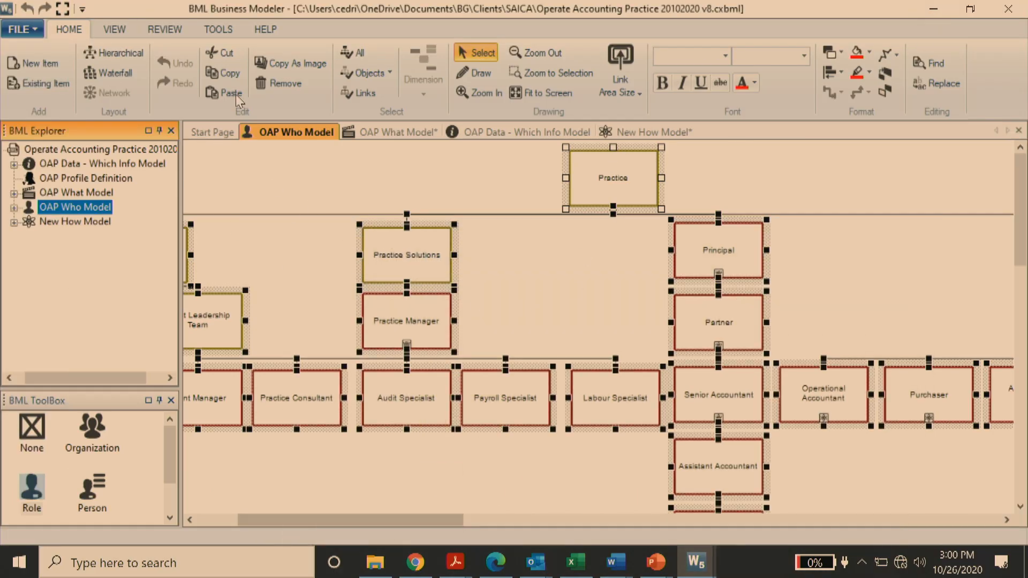
{"action": "left_click", "coordinate": [172, 31]}
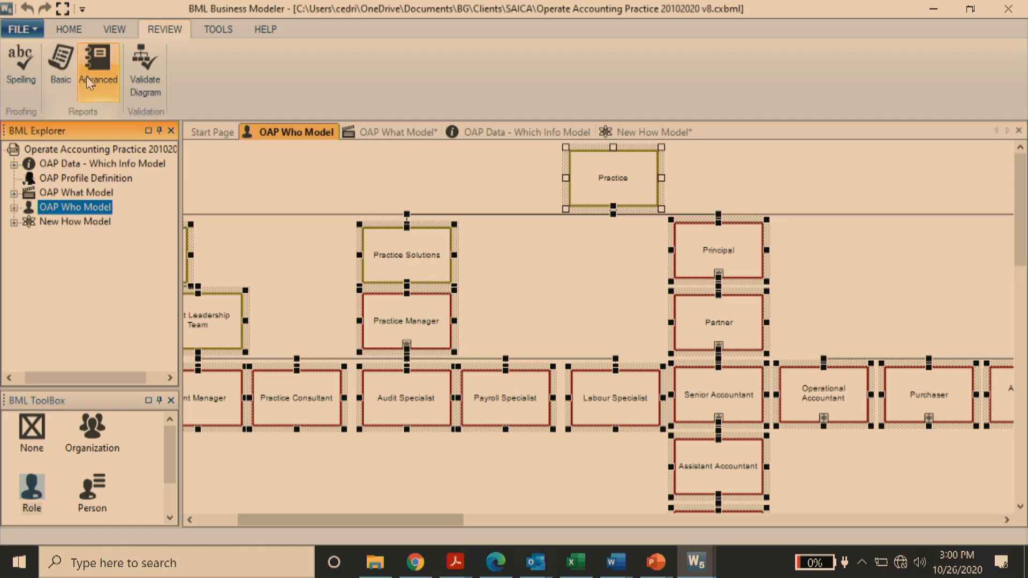
{"action": "left_click", "coordinate": [62, 77]}
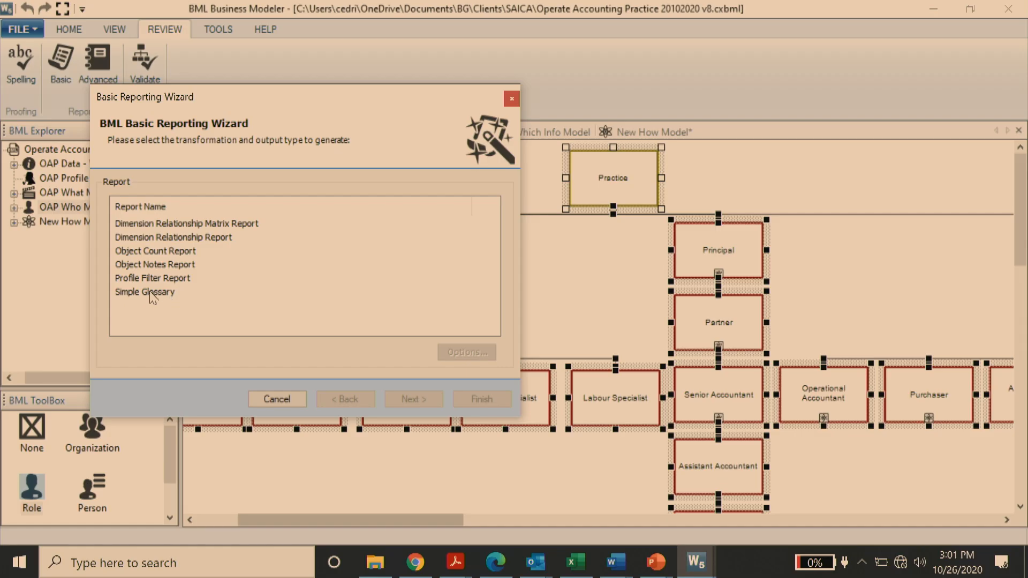
{"action": "left_click", "coordinate": [172, 225]}
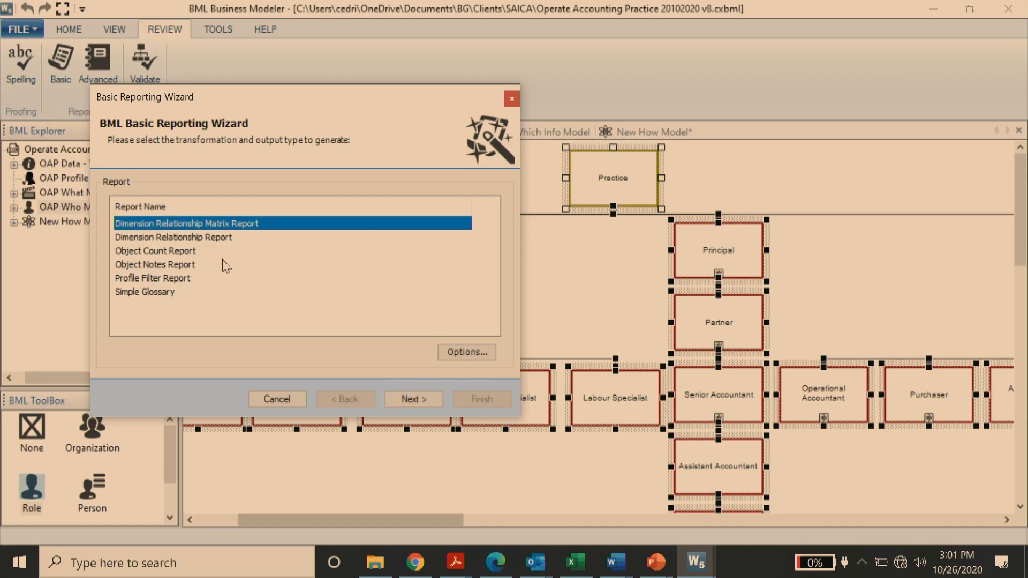
{"action": "left_click", "coordinate": [184, 240]}
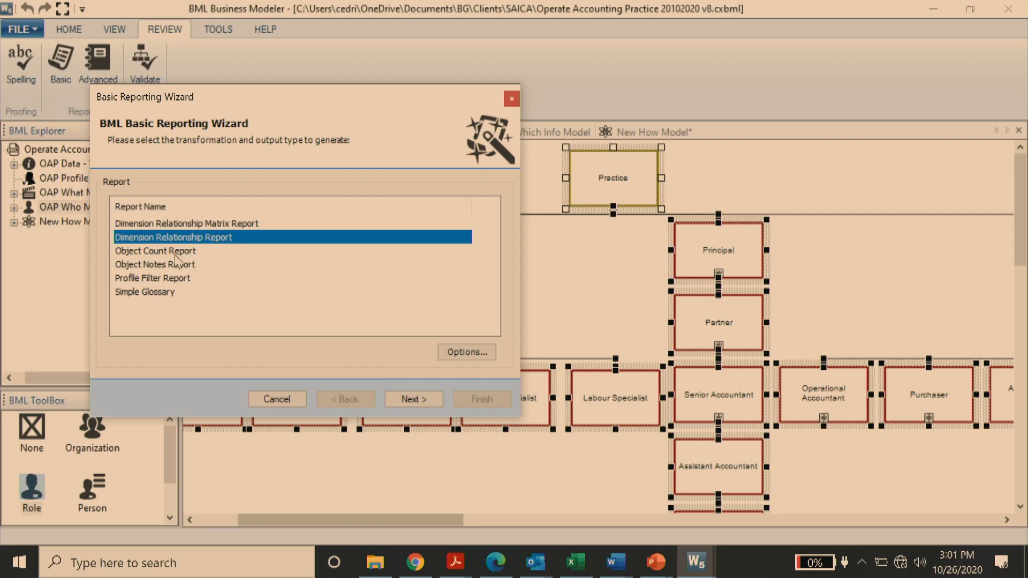
{"action": "left_click", "coordinate": [174, 265]}
{"action": "left_click", "coordinate": [188, 279]}
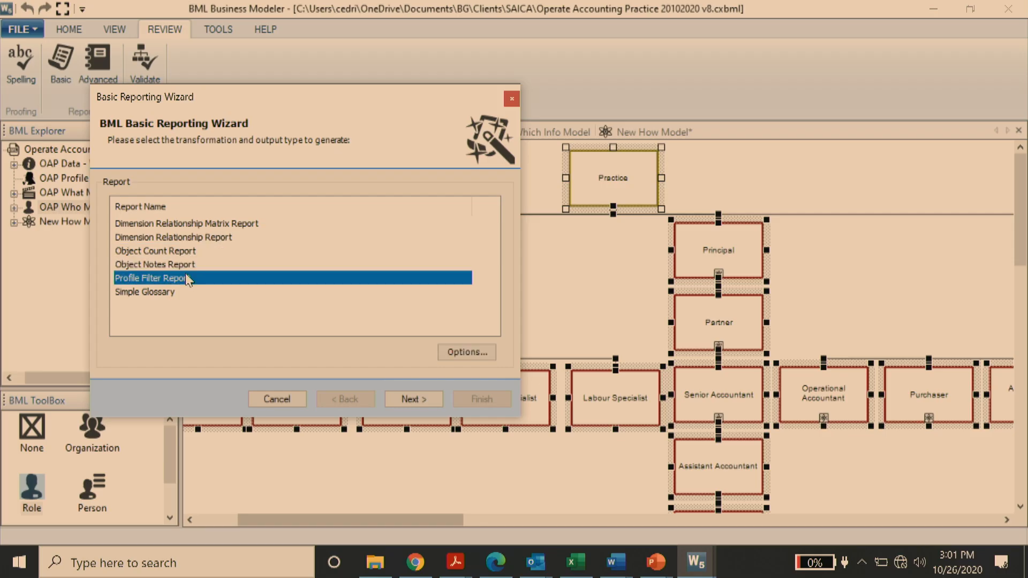
{"action": "left_click", "coordinate": [168, 295]}
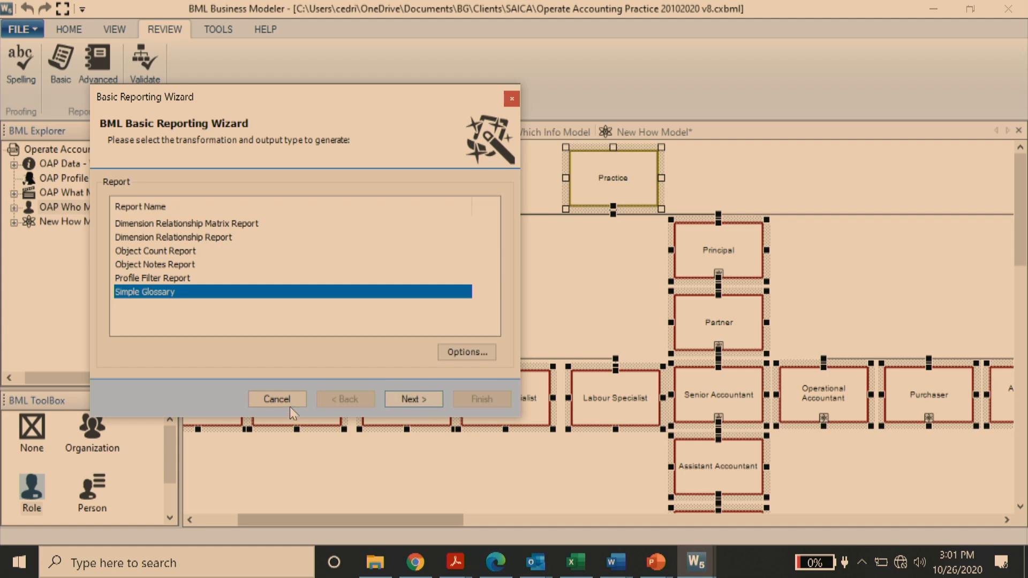
{"action": "left_click", "coordinate": [276, 399]}
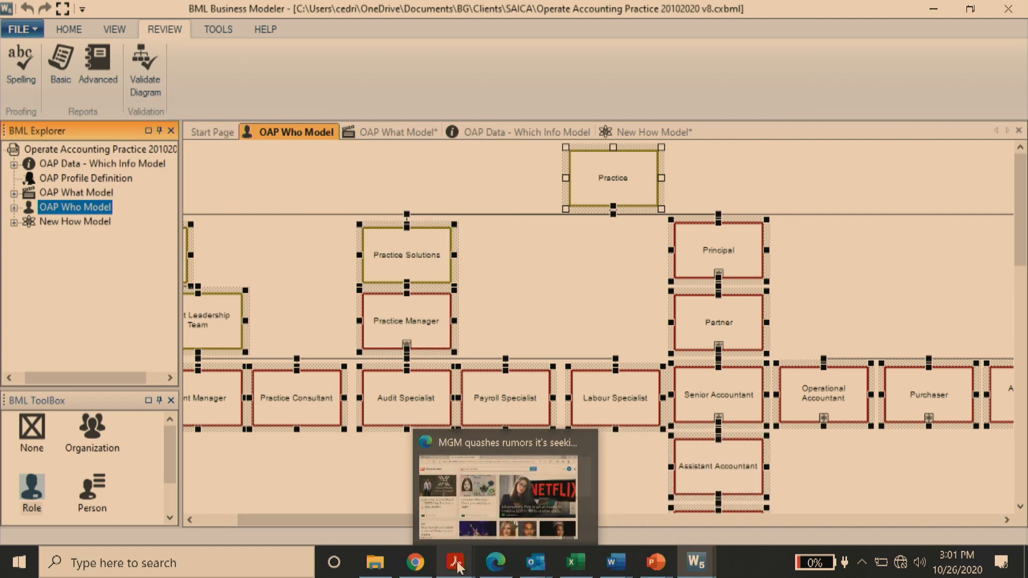
Switch to Chrome and examine the What/Who dimension relationship matrix in test.html across its role columns and activity rows
{"action": "mouse_move", "coordinate": [450, 565]}
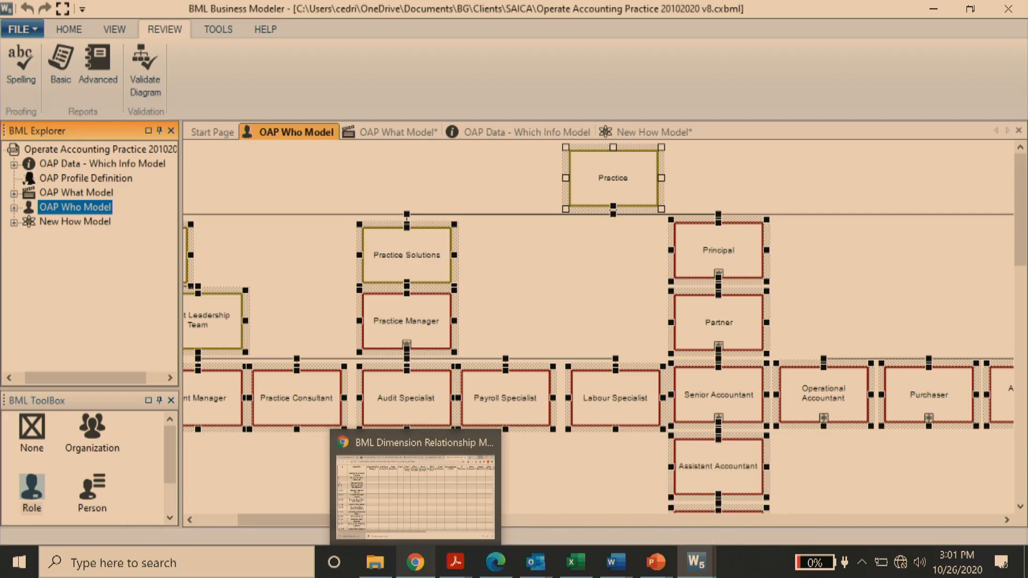
{"action": "left_click", "coordinate": [413, 530]}
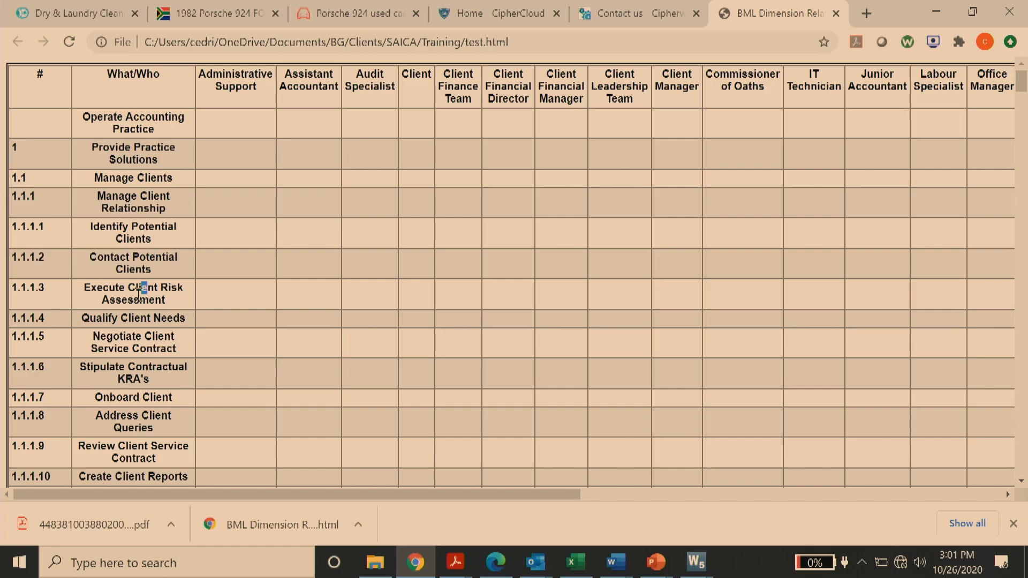
{"action": "left_click_drag", "start_coordinate": [154, 287], "coordinate": [141, 301]}
{"action": "left_click_drag", "start_coordinate": [373, 503], "coordinate": [755, 556]}
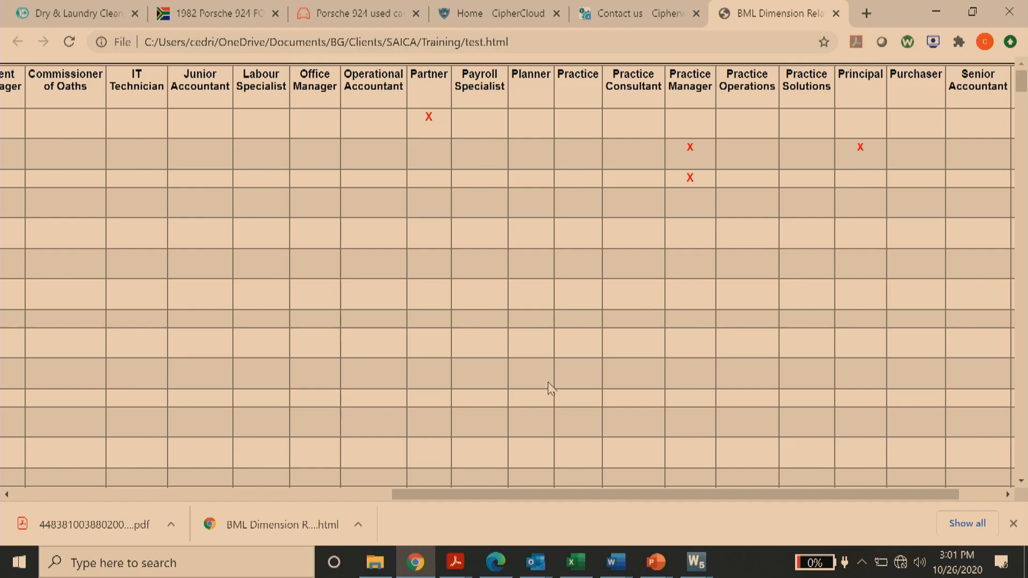
{"action": "left_click_drag", "start_coordinate": [496, 497], "coordinate": [29, 431]}
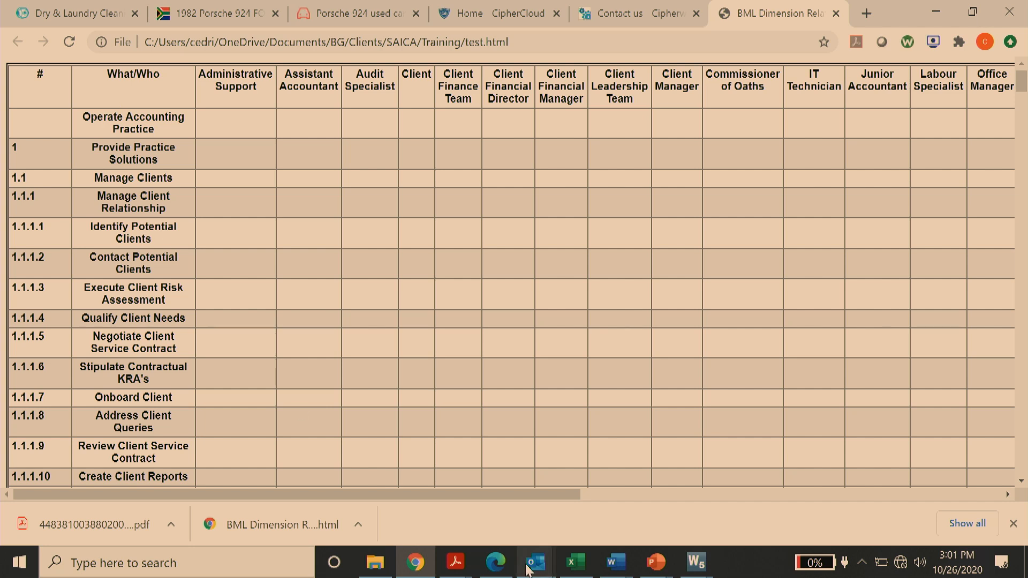
{"action": "left_click_drag", "start_coordinate": [500, 496], "coordinate": [920, 496]}
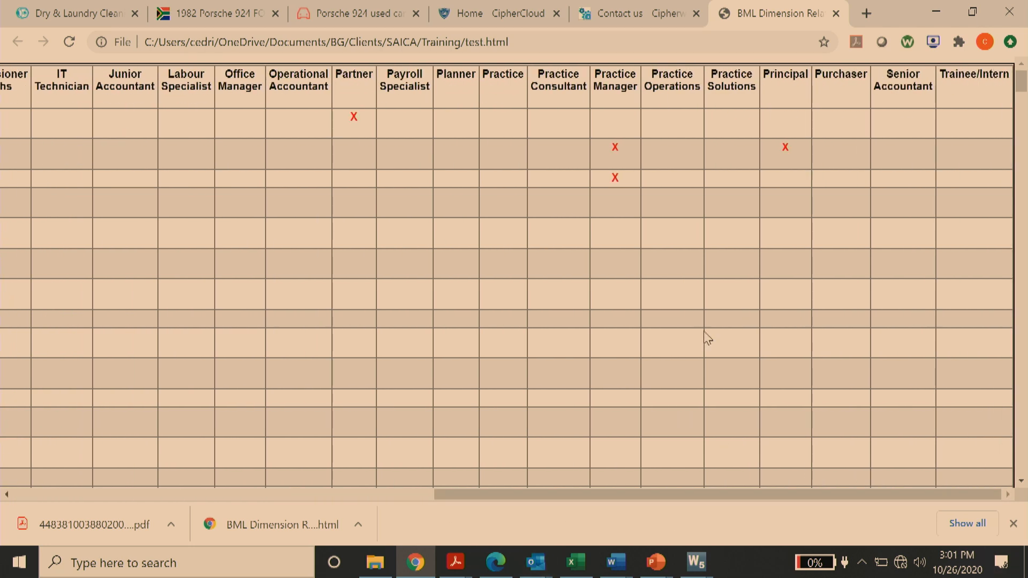
{"action": "scroll", "coordinate": [707, 343], "scroll_direction": "down", "scroll_amount": 5}
{"action": "scroll", "coordinate": [703, 348], "scroll_direction": "down", "scroll_amount": 2}
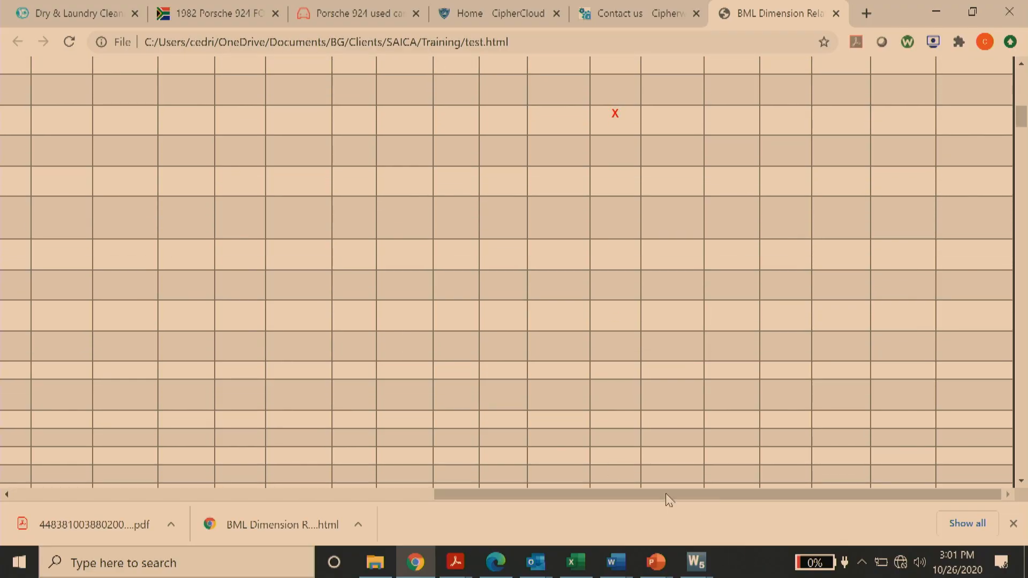
{"action": "left_click_drag", "start_coordinate": [518, 494], "coordinate": [134, 495]}
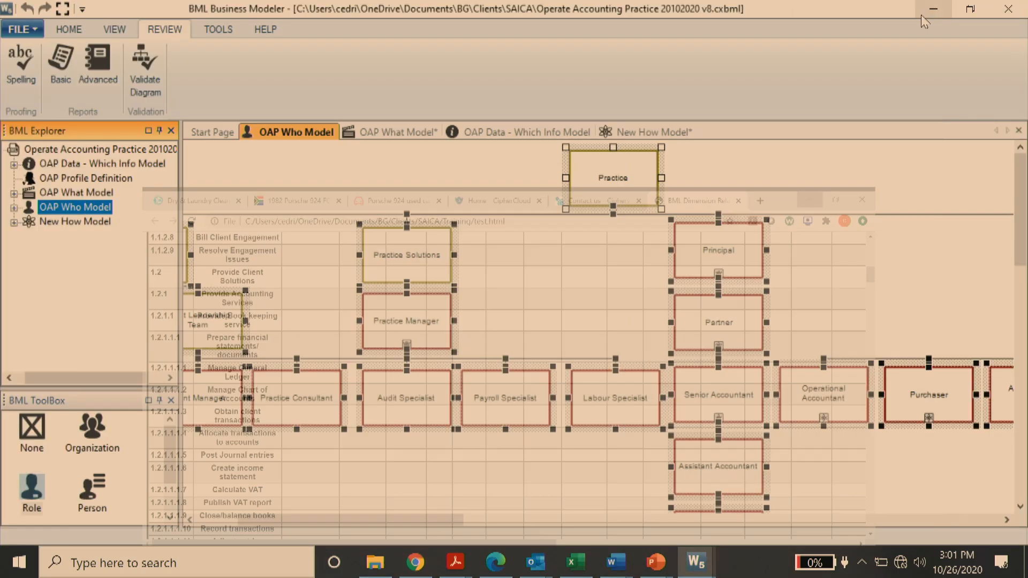
{"action": "left_click", "coordinate": [934, 11]}
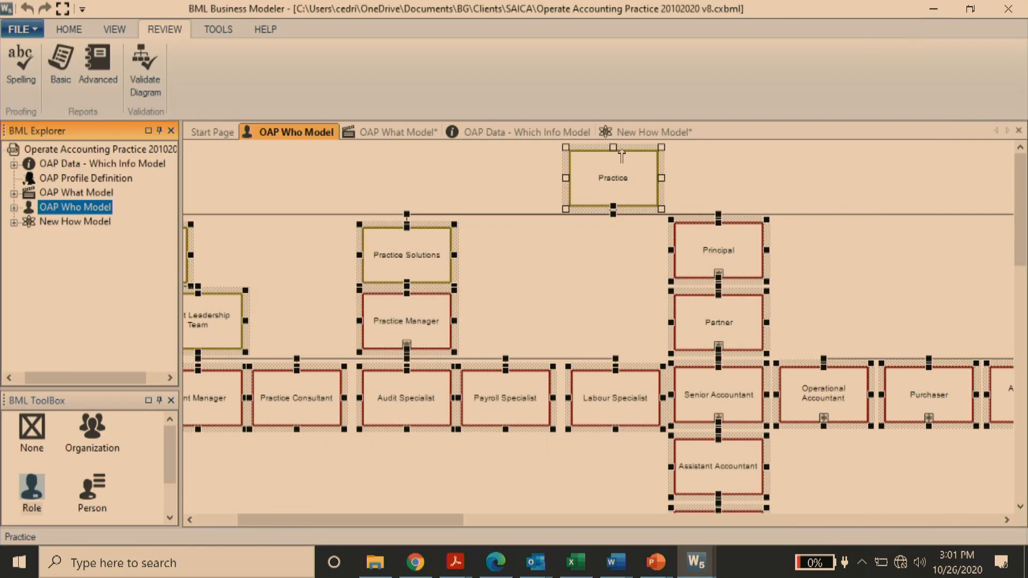
Deselect the organization chart, view the OAP Data - Which Info Model, and return to the OAP What Model
{"action": "left_click", "coordinate": [317, 189]}
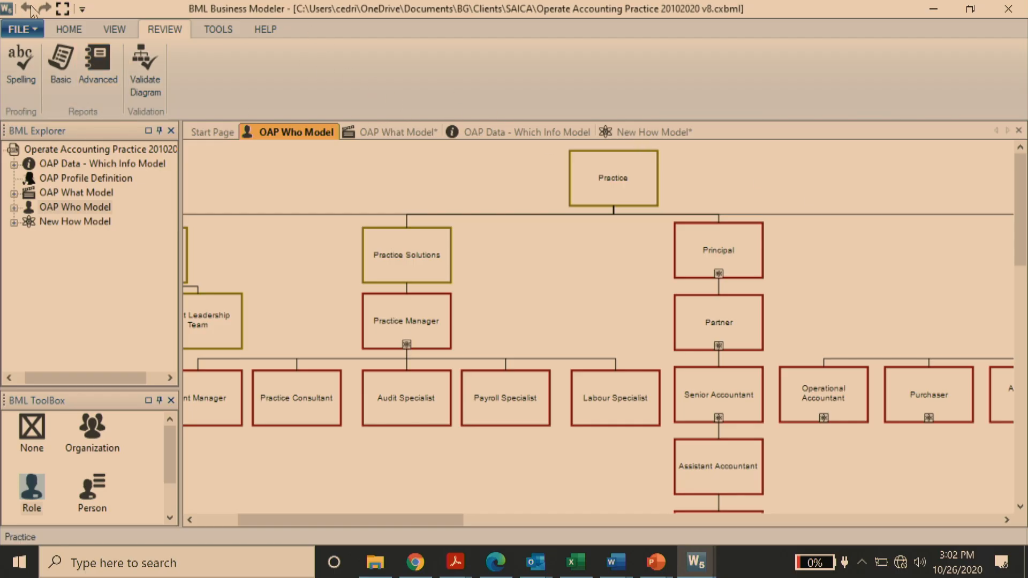
{"action": "left_click", "coordinate": [70, 29]}
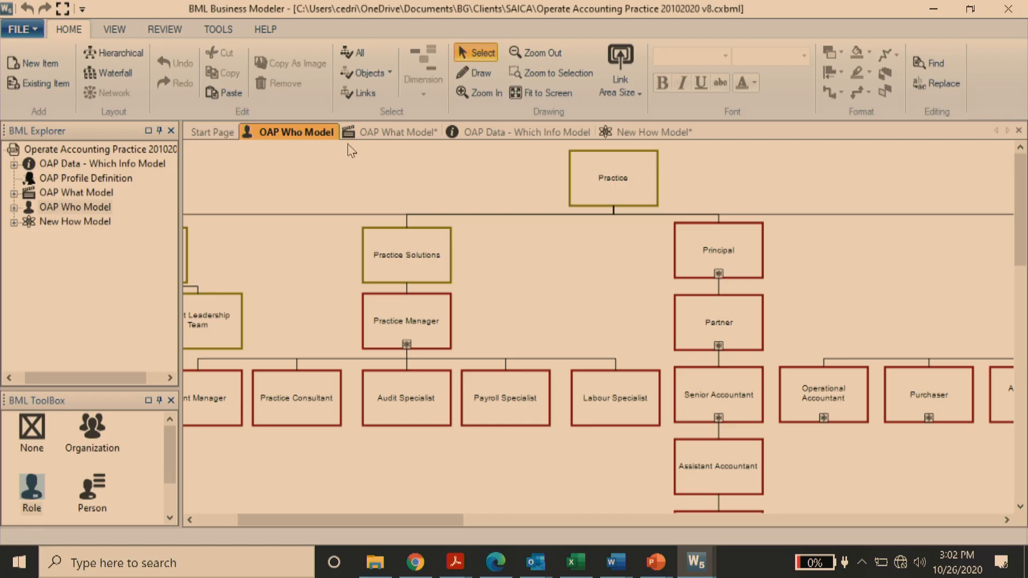
{"action": "left_click", "coordinate": [369, 132]}
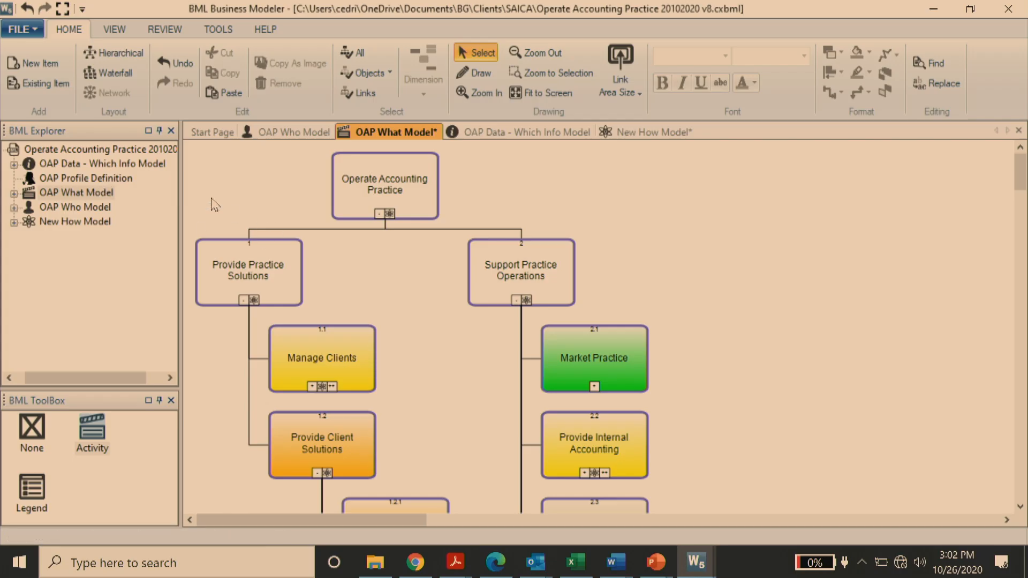
{"action": "left_click", "coordinate": [484, 134]}
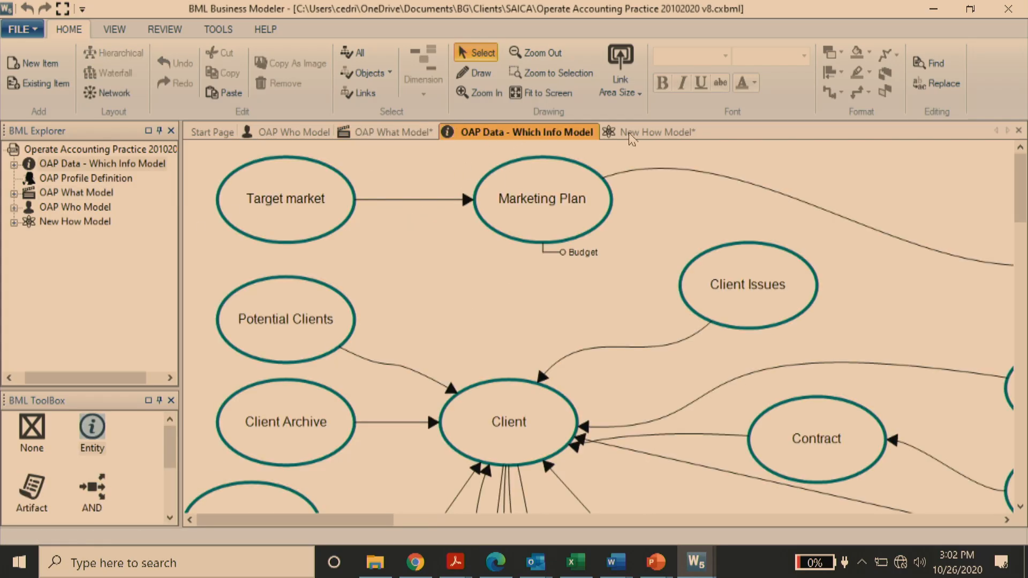
{"action": "left_click", "coordinate": [433, 138]}
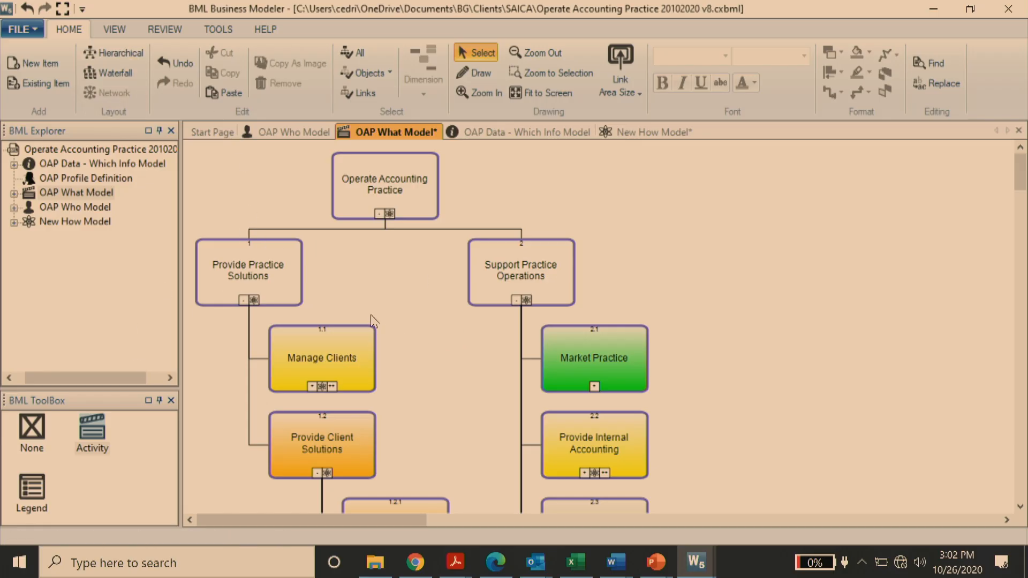
Select the Provide Practice Solutions activity, view the OAP Who Model, and return to the OAP What Model
{"action": "left_click", "coordinate": [253, 289]}
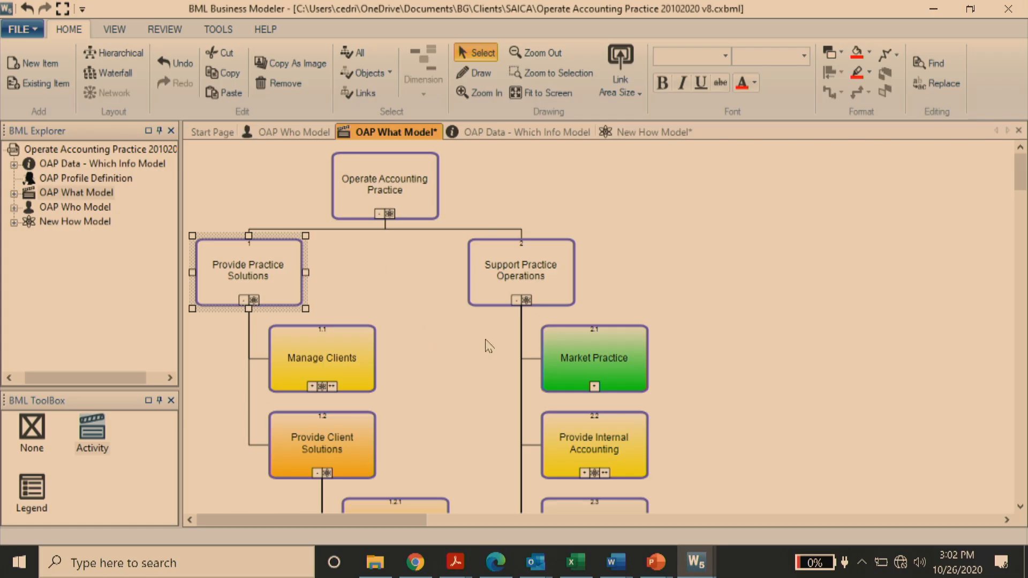
{"action": "left_click", "coordinate": [289, 133]}
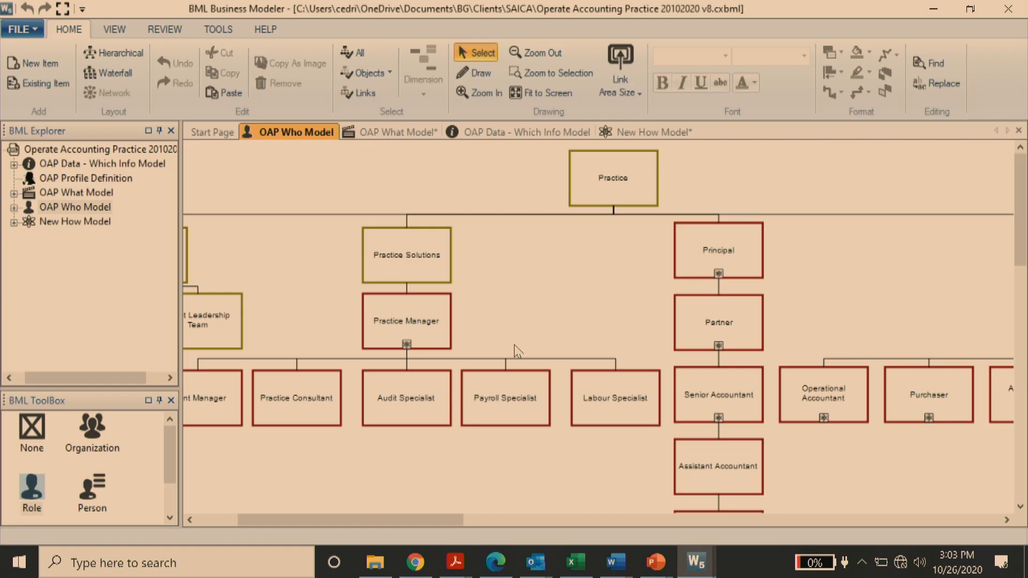
{"action": "left_click", "coordinate": [392, 132]}
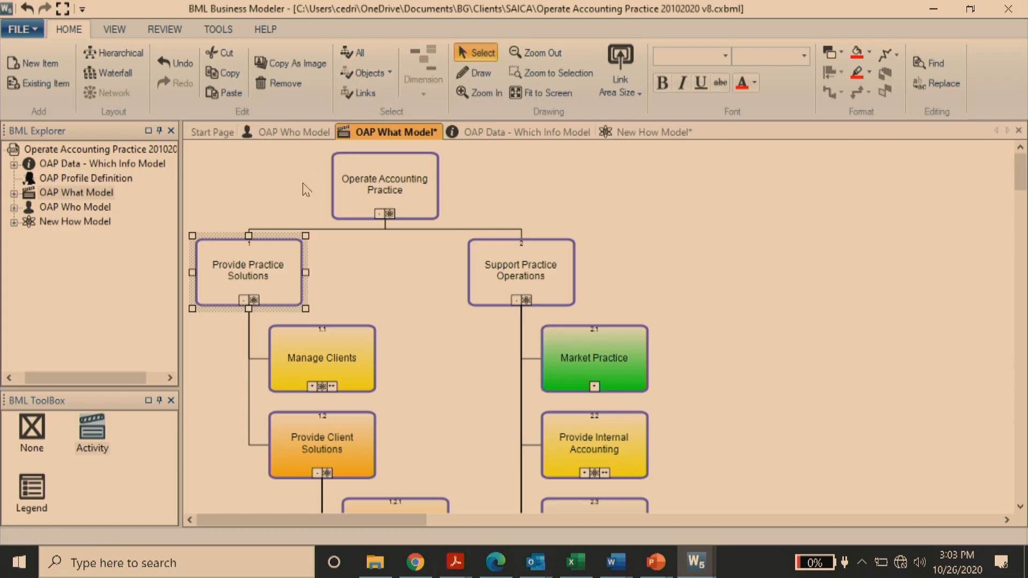
View the BML Files list on the Start Page and return to the OAP Who Model
{"action": "left_click", "coordinate": [212, 132]}
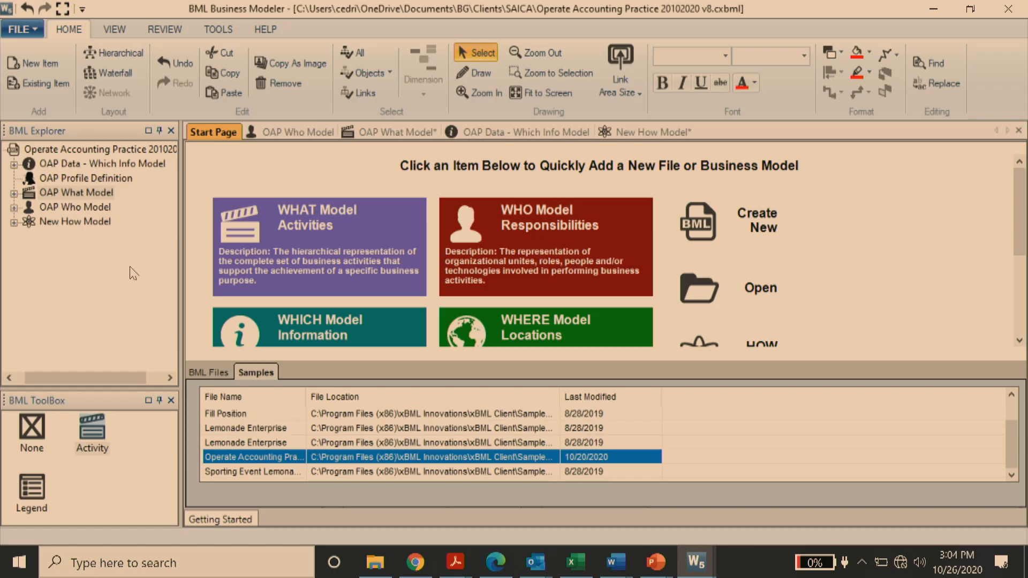
{"action": "left_click", "coordinate": [203, 375]}
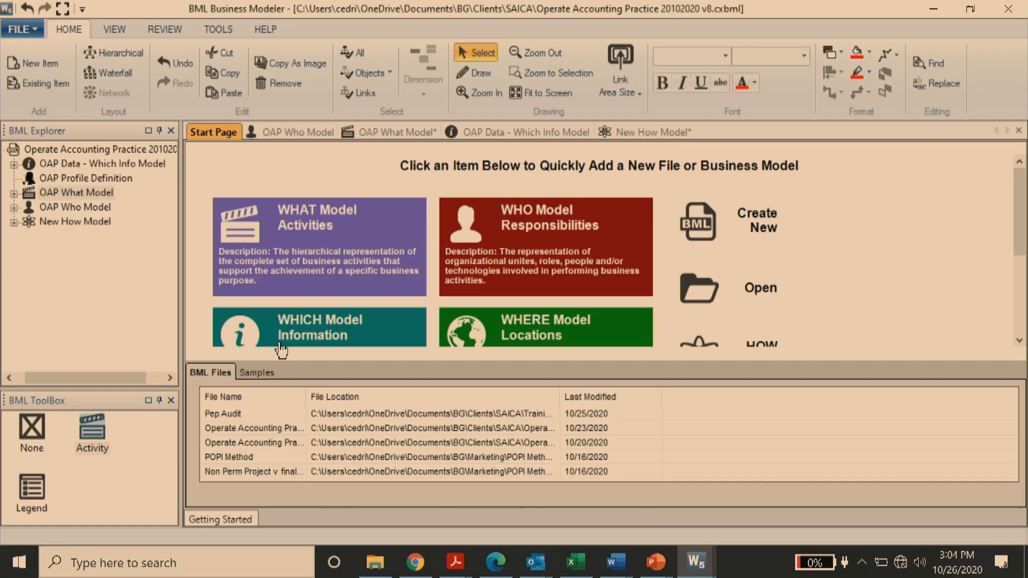
{"action": "left_click", "coordinate": [304, 134]}
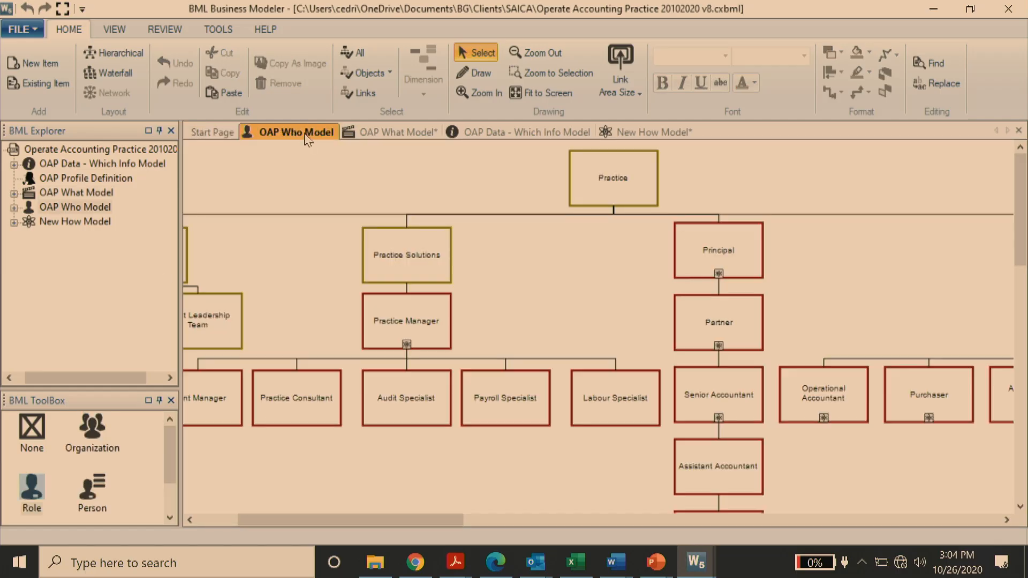
Look over the commands available for the Practice Solutions organization unit without applying any, and deselect it
{"action": "left_click", "coordinate": [422, 258]}
{"action": "right_click", "coordinate": [422, 261]}
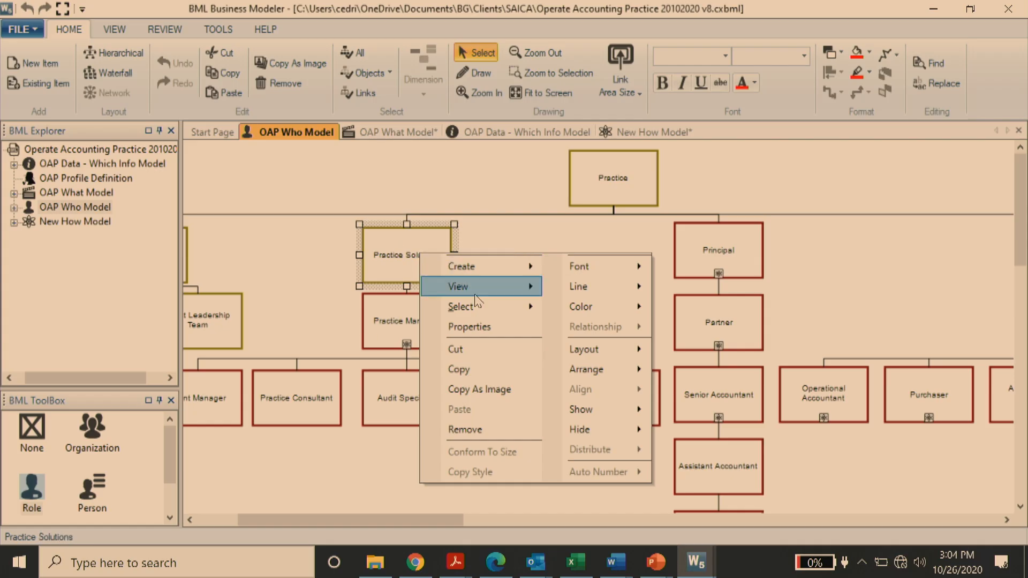
{"action": "left_click", "coordinate": [343, 262]}
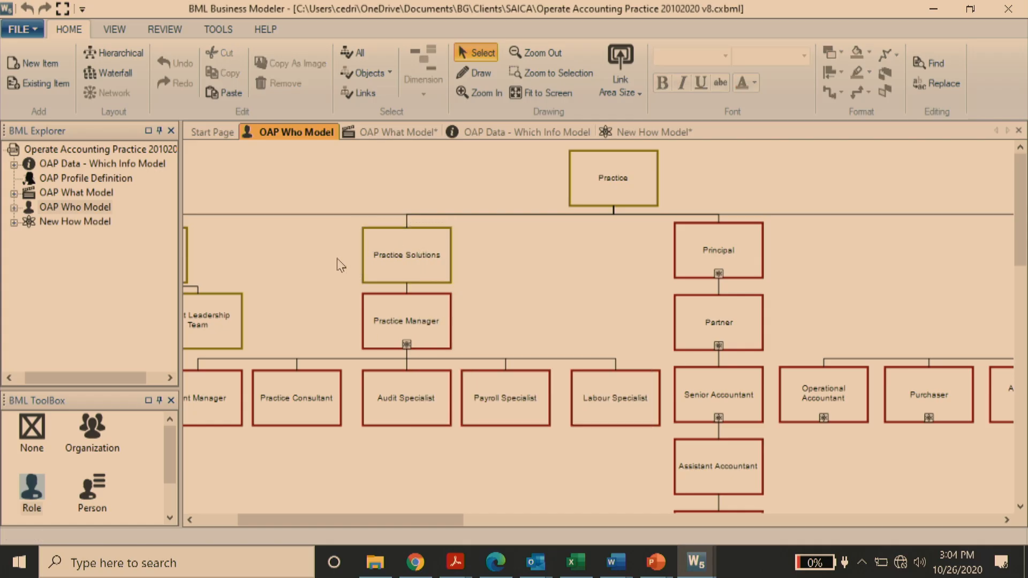